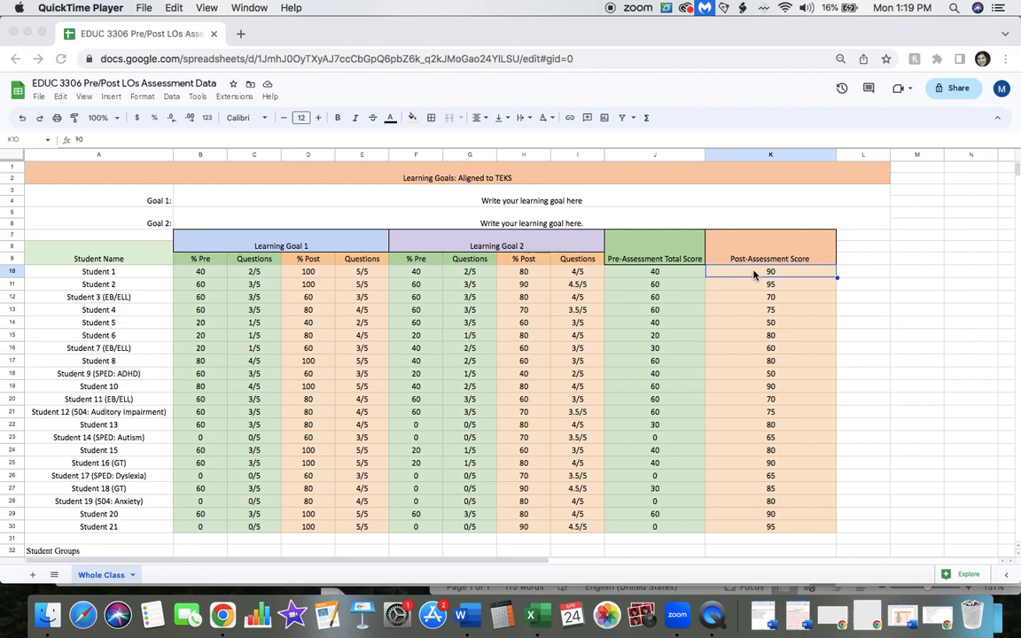
Review the Learning Goal 1, Learning Goal 2, Pre-Assessment Total Score and Post-Assessment Score headings of the class data table.
click(753, 276)
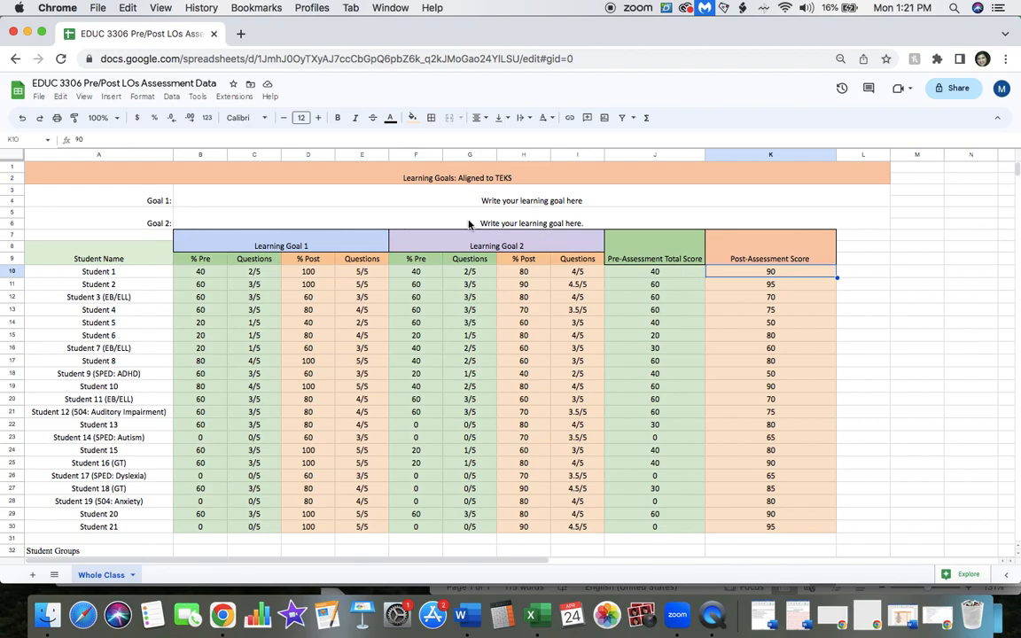
click(334, 244)
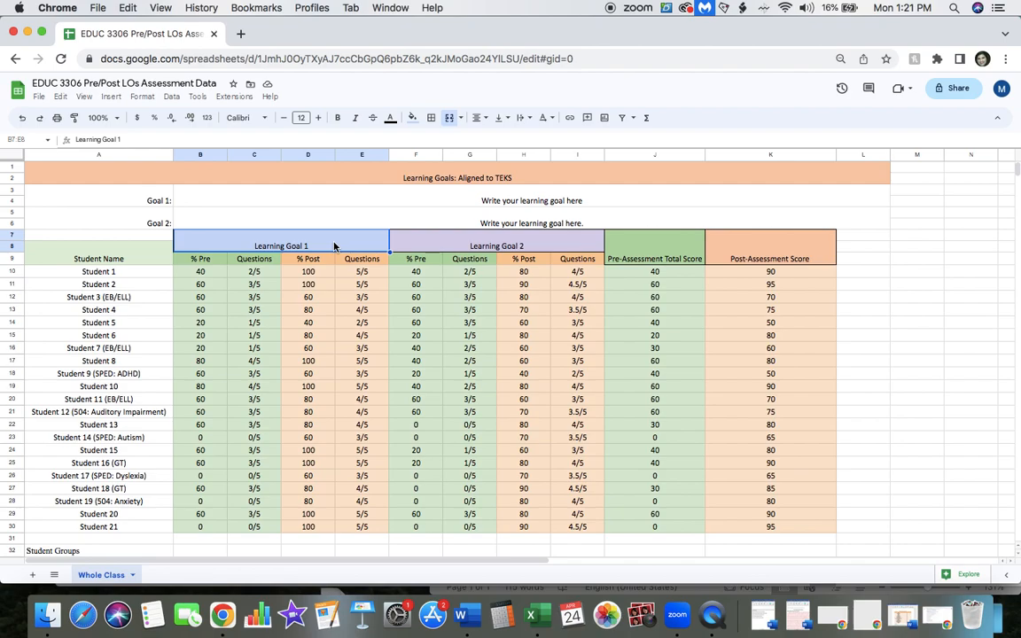
click(465, 247)
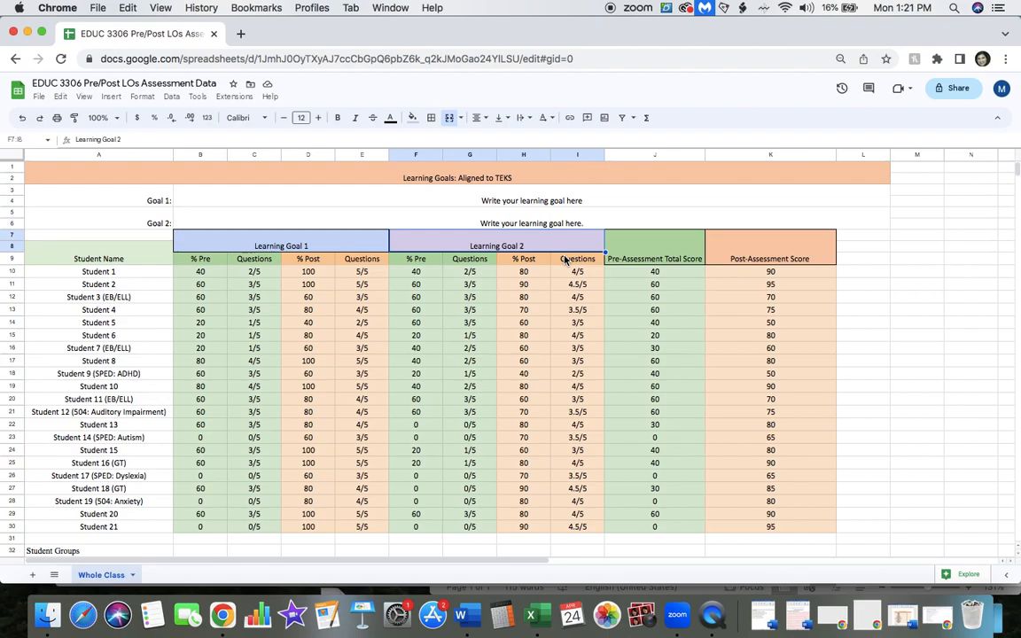
click(267, 251)
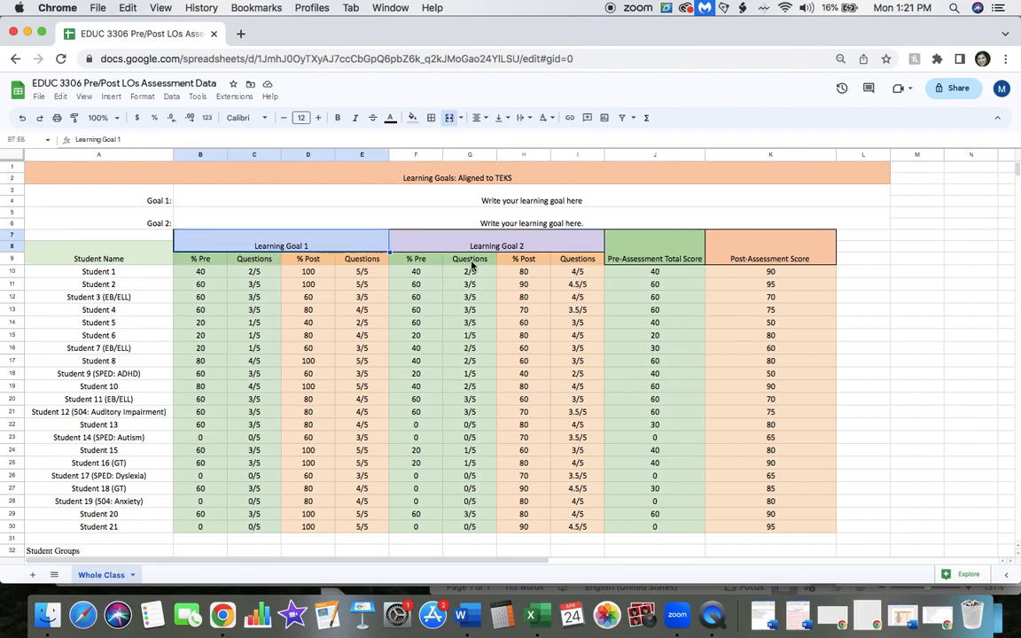
click(464, 235)
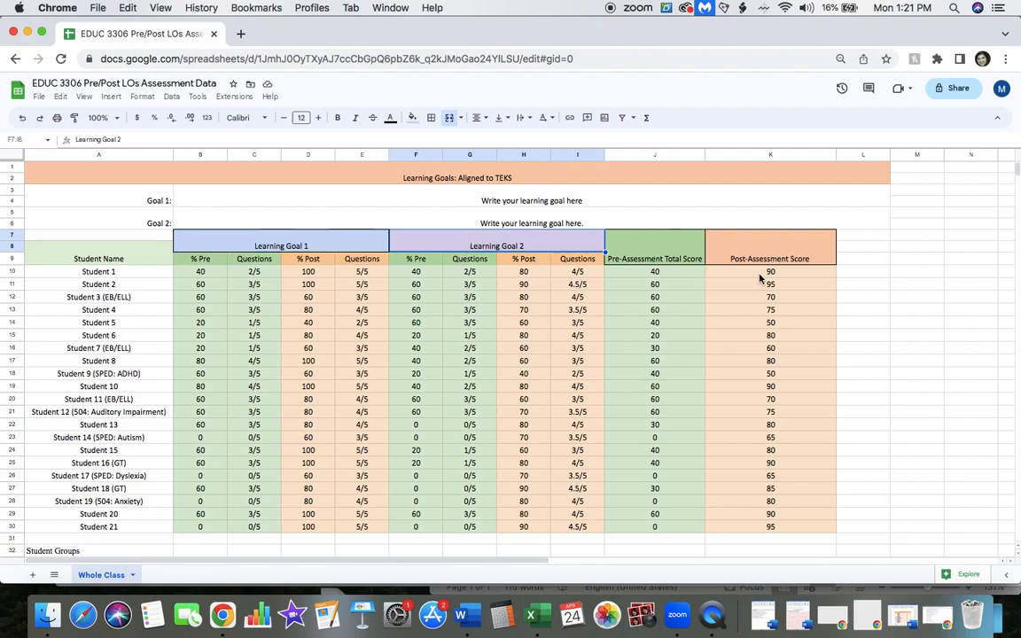
click(649, 264)
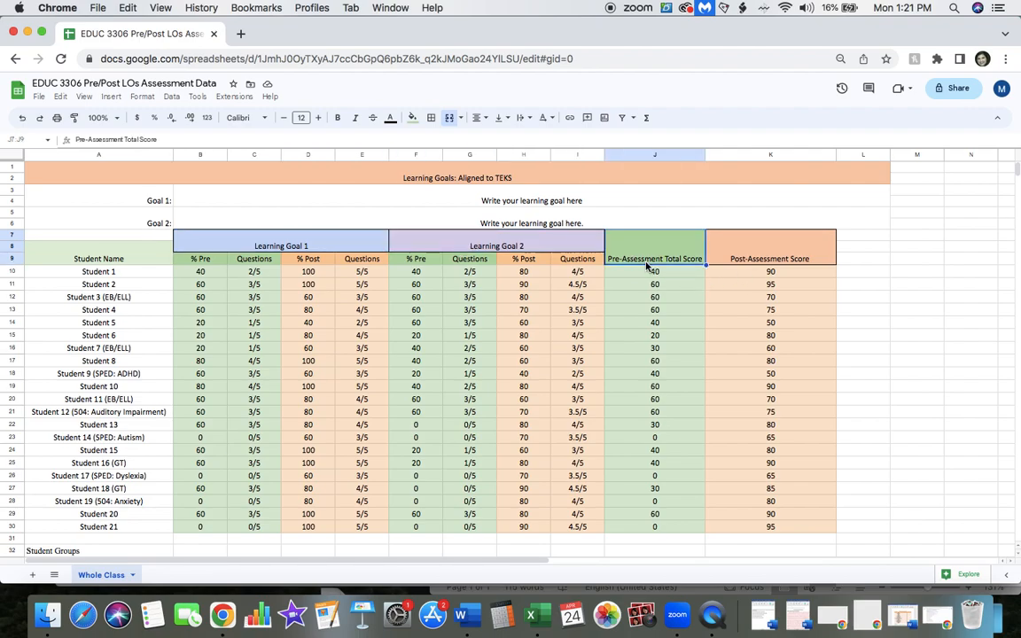
click(744, 262)
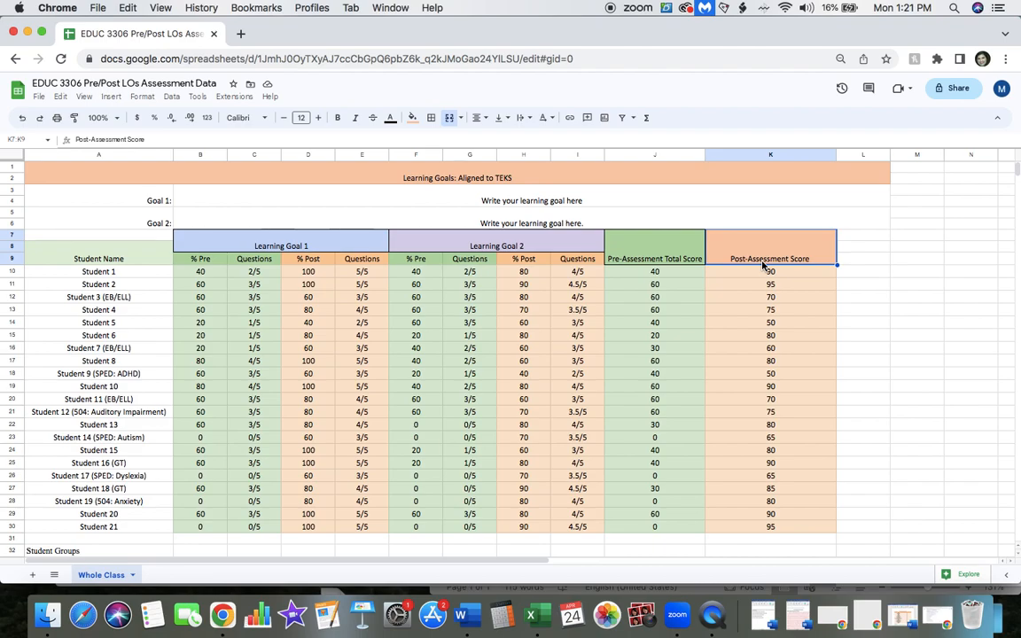
Compare Student 1's pre-assessment total score with the pre-assessment percentages for both learning goals, and locate Student 5's total score.
click(657, 277)
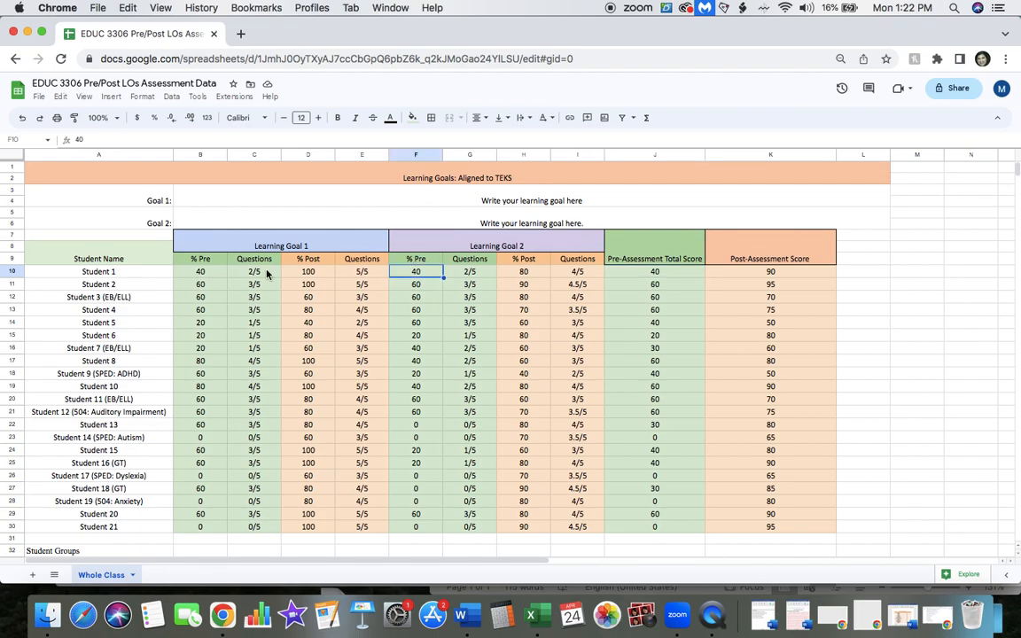
click(204, 274)
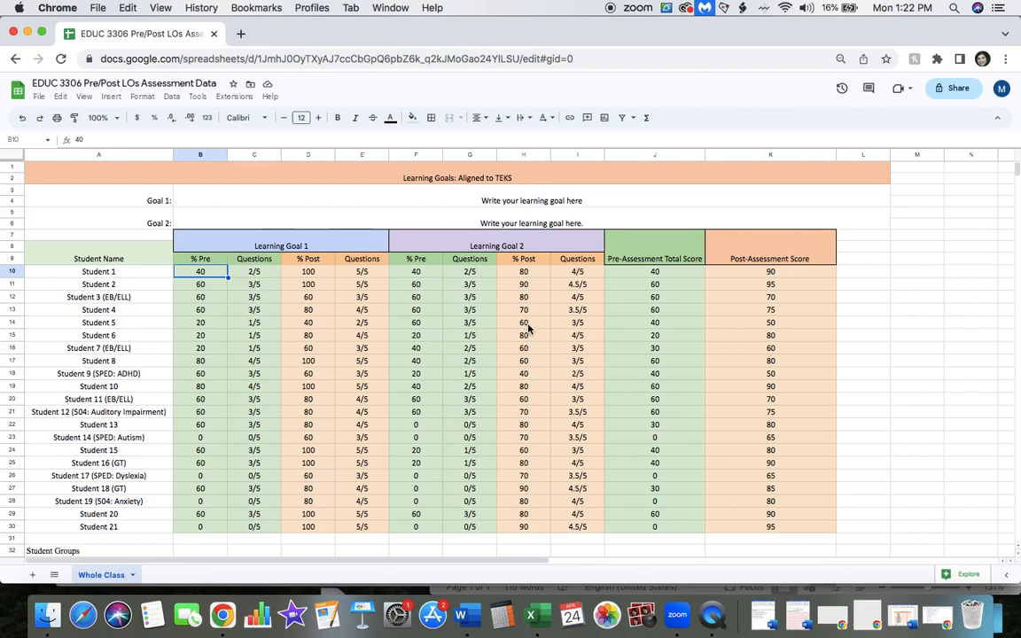
click(640, 325)
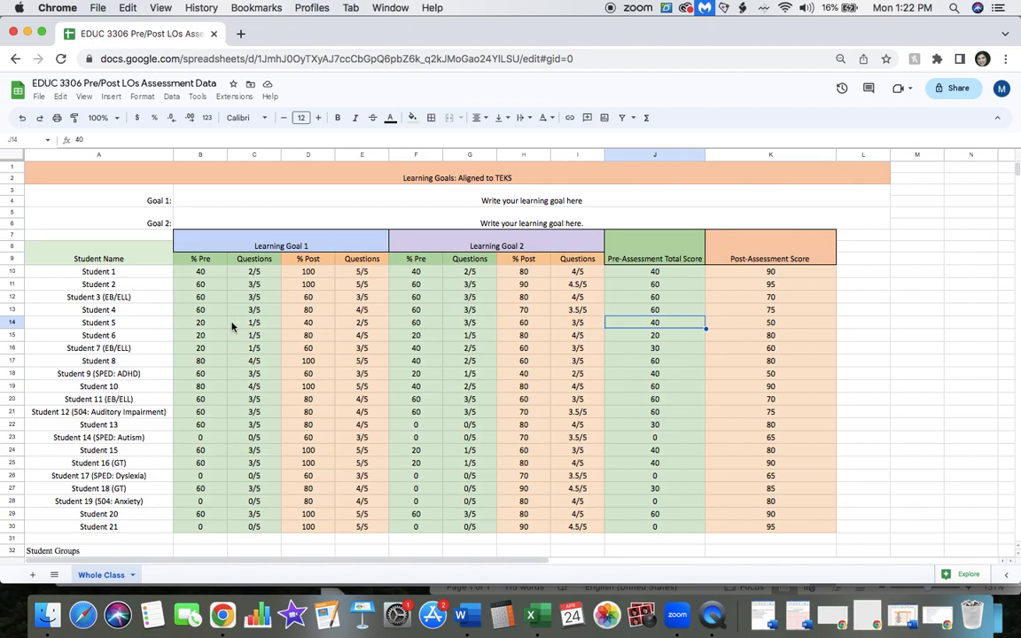
Examine the whole-class Pre-Assessment Total Score column against the % Pre and Questions columns under Learning Goals 1 and 2.
drag(659, 237, 658, 526)
drag(197, 262, 236, 530)
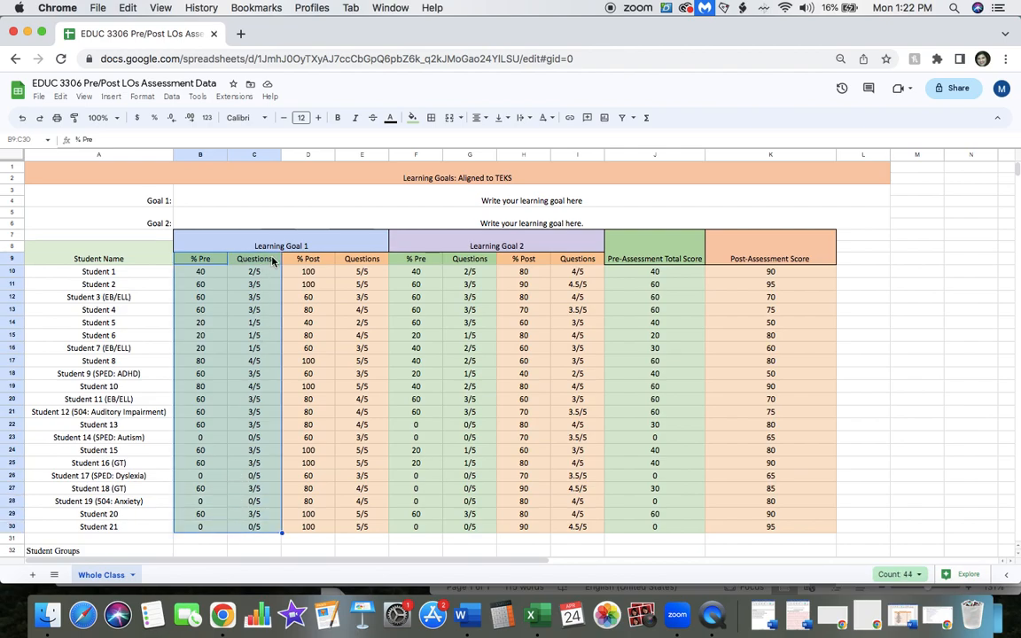
drag(430, 262, 457, 530)
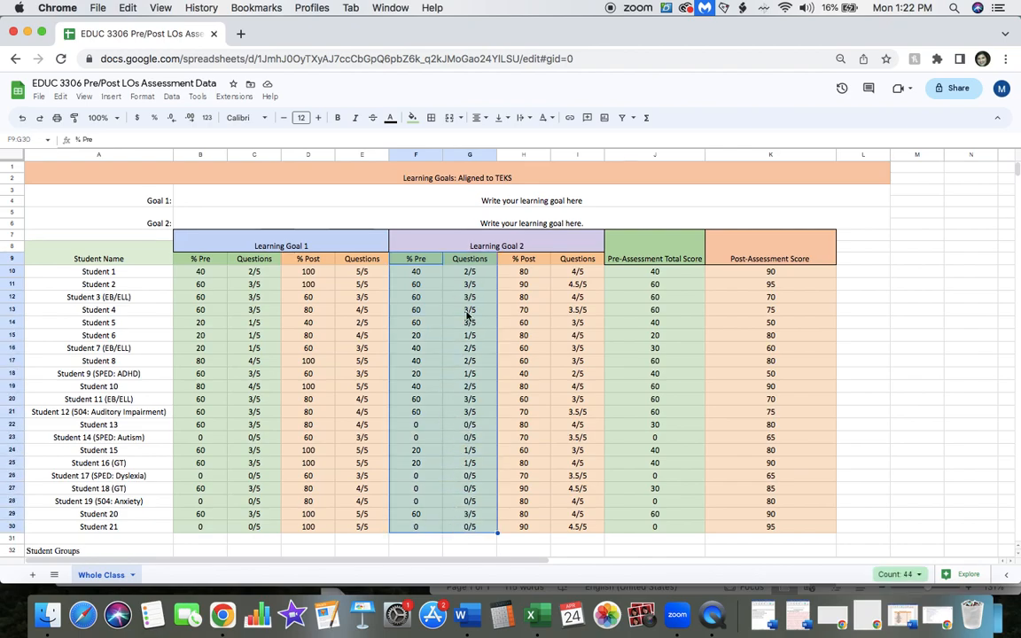
click(653, 273)
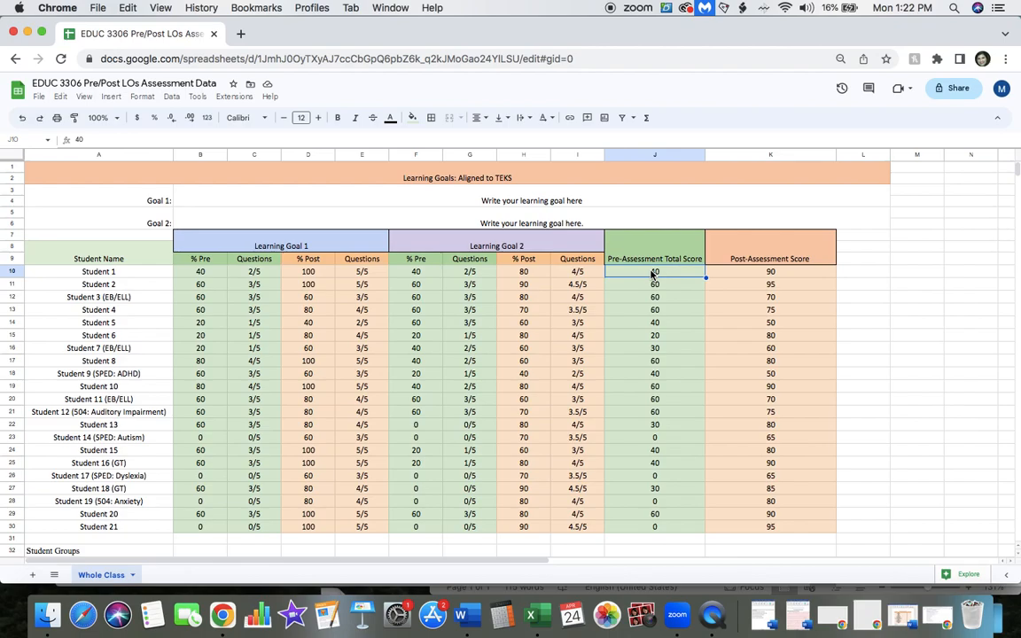
click(203, 243)
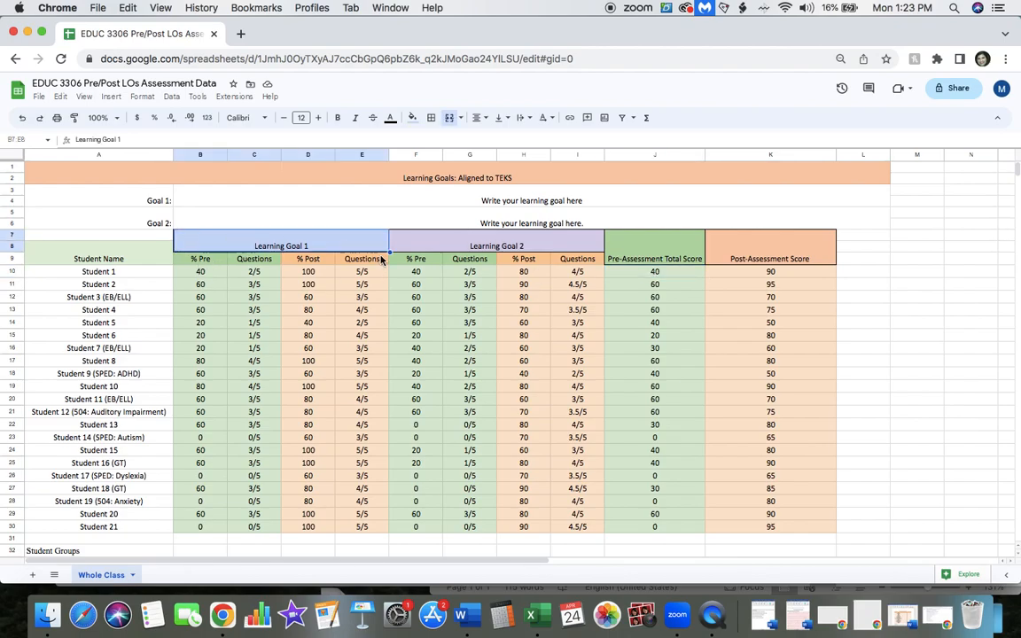
click(425, 247)
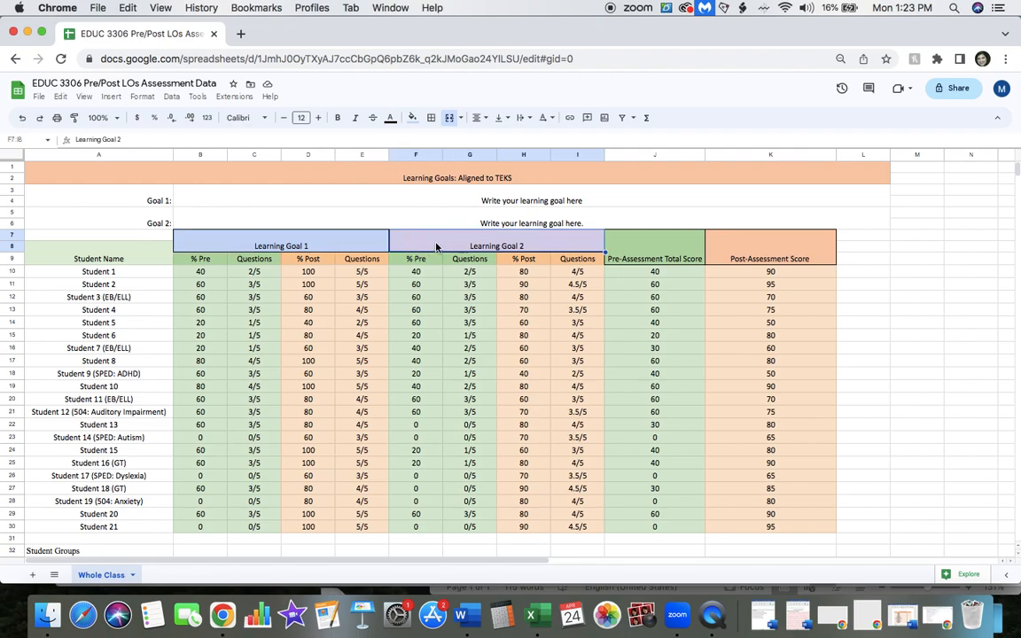
Compare Student 5's pre-assessment total score with that student's pre-assessment results on Learning Goal 1 and Learning Goal 2.
click(655, 324)
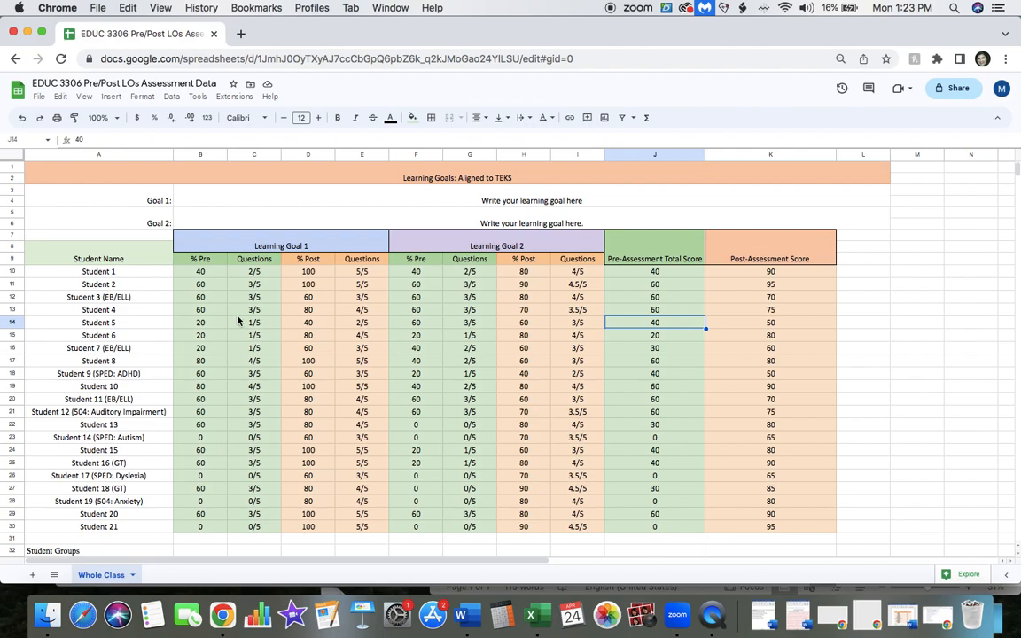
click(200, 324)
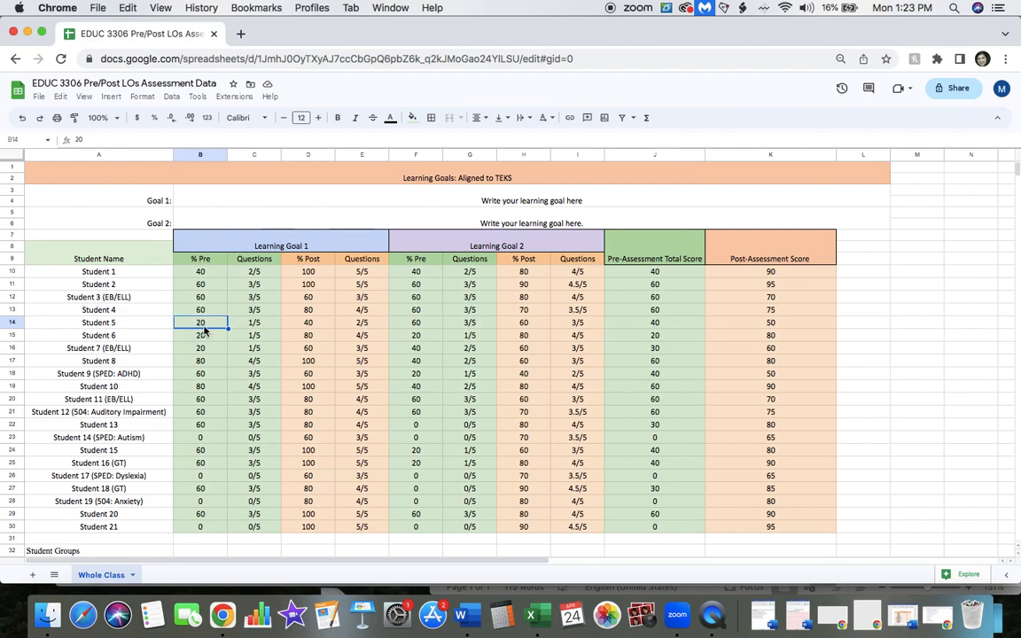
click(417, 324)
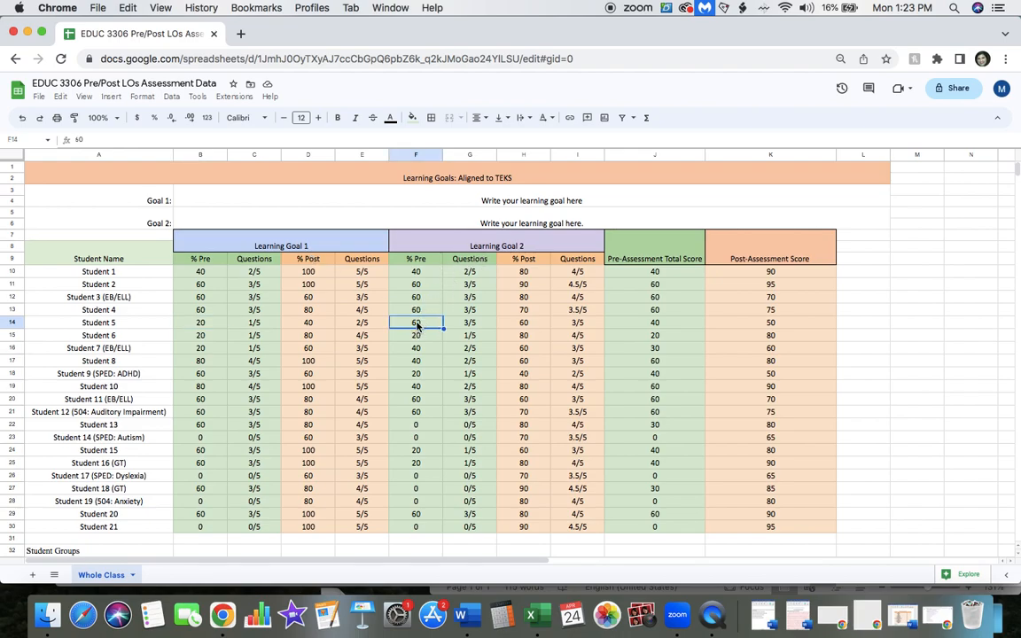
click(651, 327)
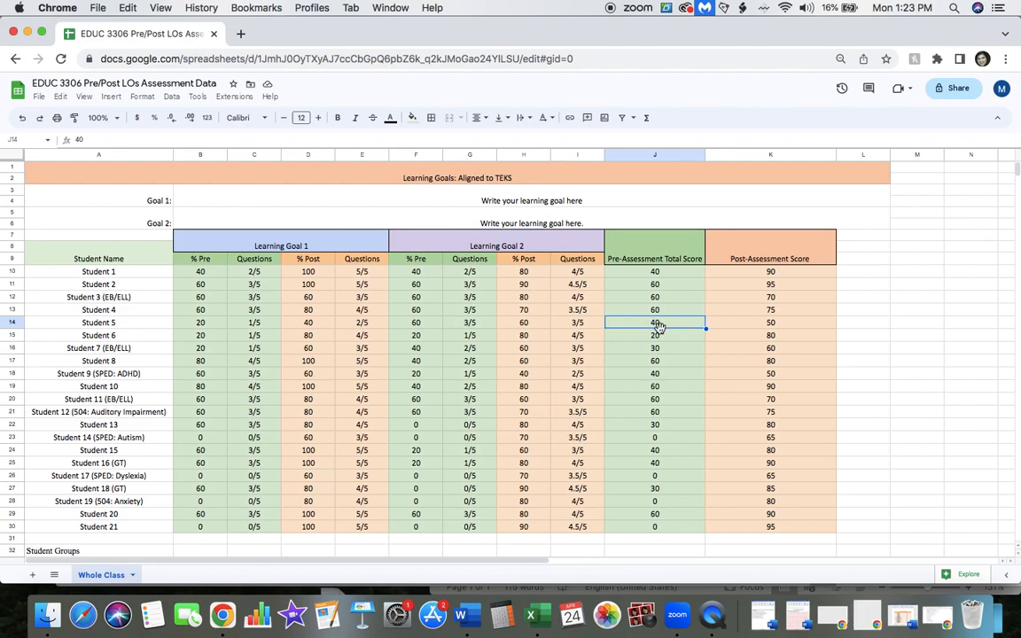
click(222, 326)
click(252, 326)
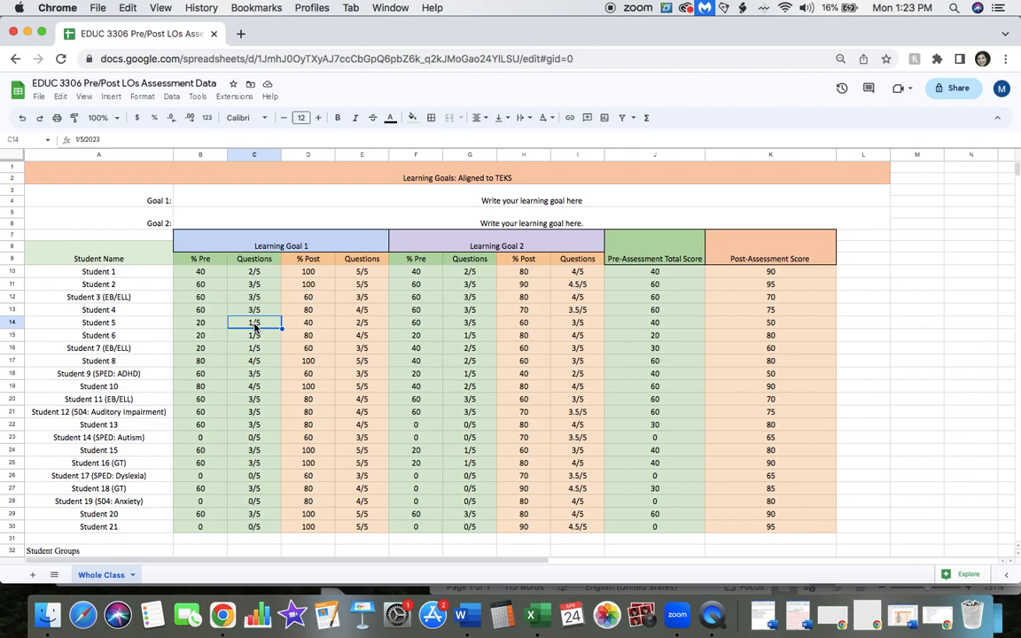
click(660, 328)
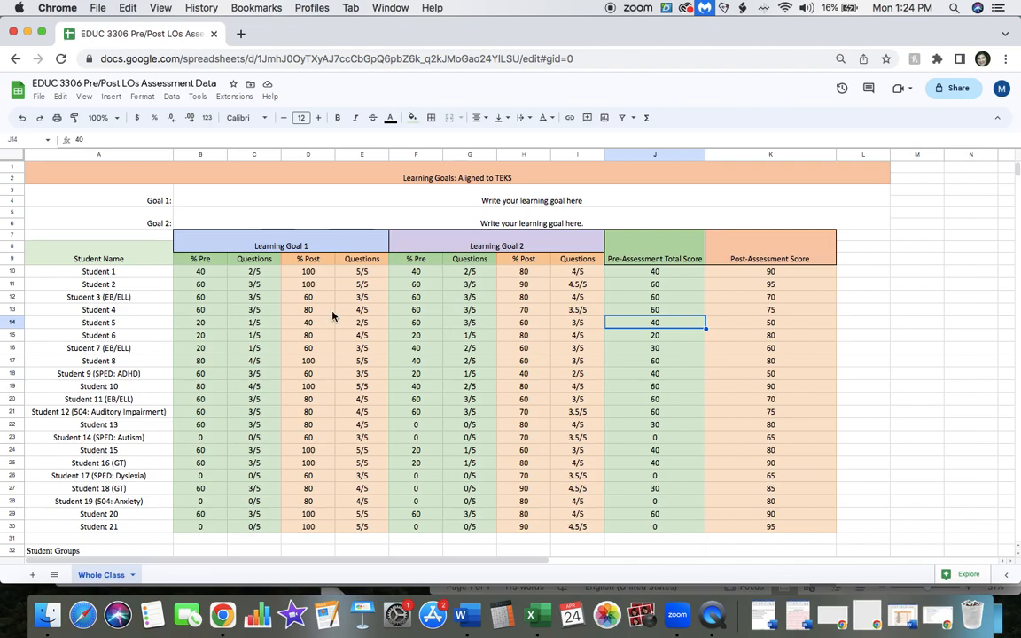
Check Student 5's pre-assessment question counts for both learning goals against the student's total pre-assessment score.
click(251, 325)
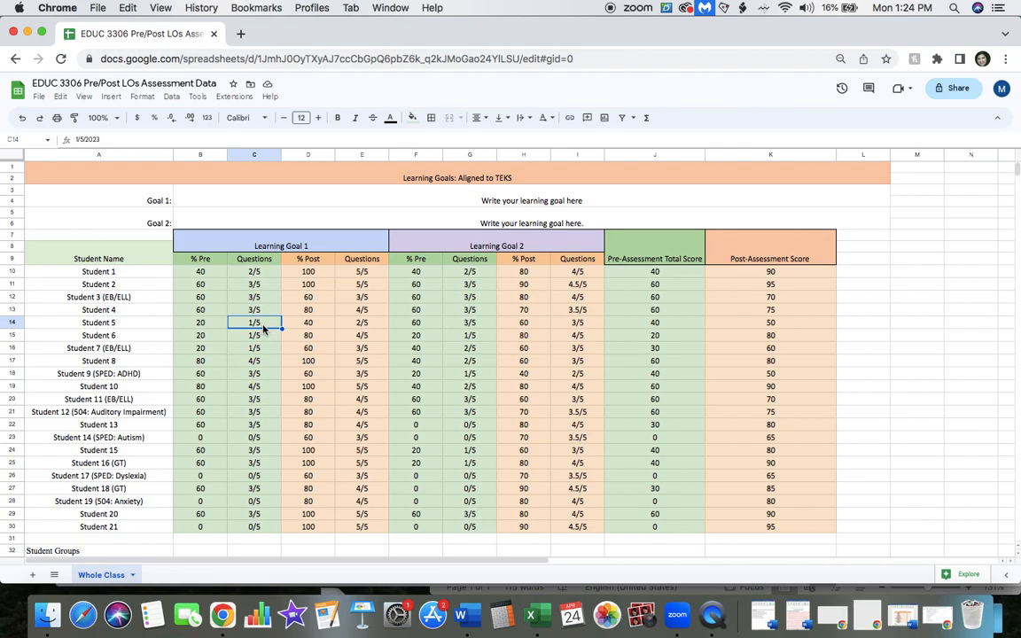
click(481, 326)
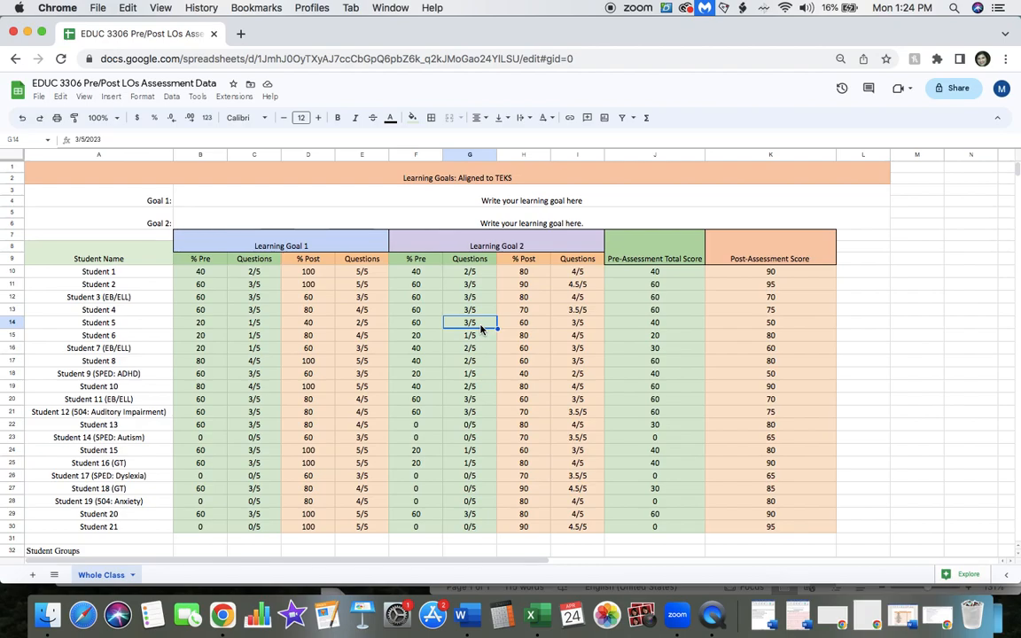
click(253, 325)
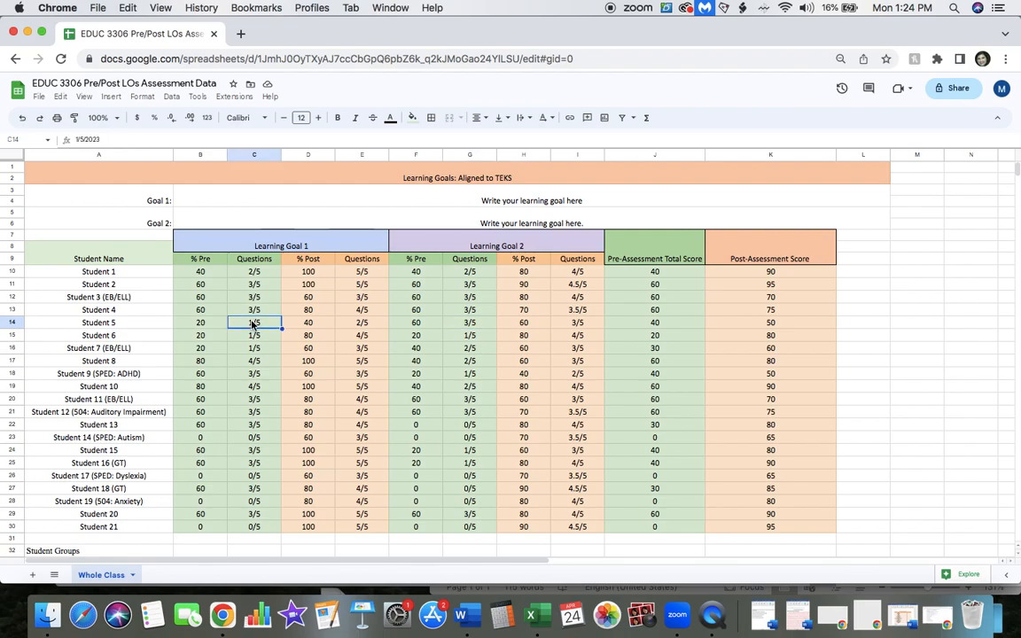
click(470, 326)
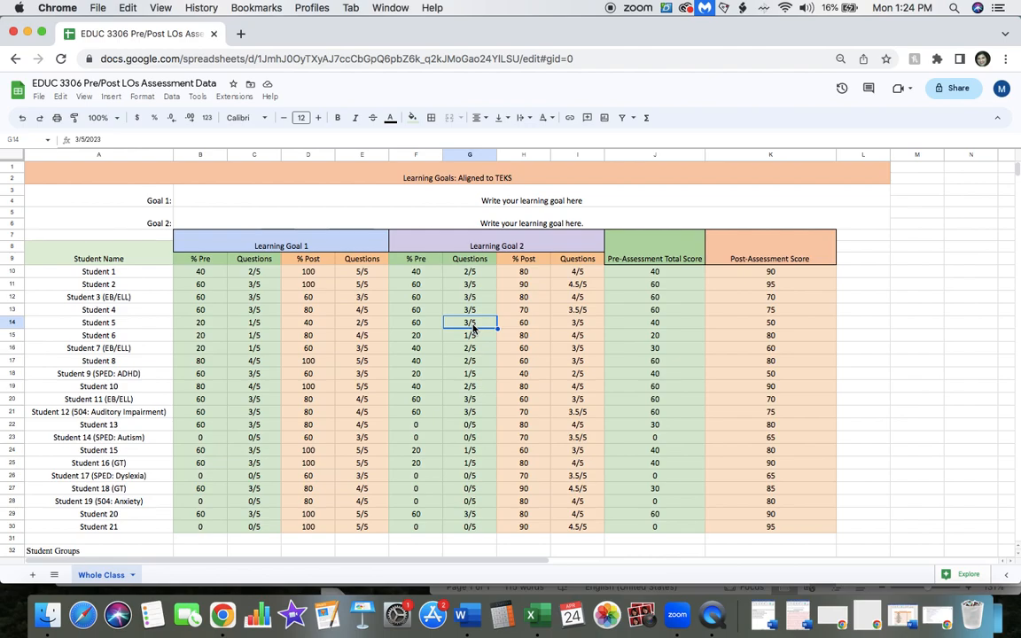
click(695, 325)
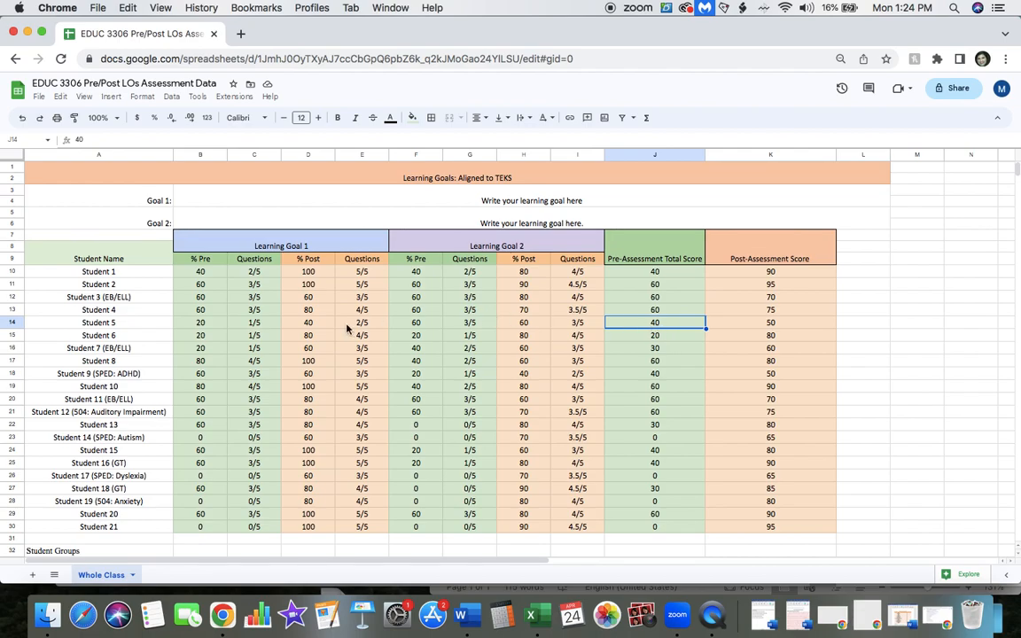
Examine how Student 5's pre-assessment percentage relates to the number of correct questions within each learning goal.
click(219, 325)
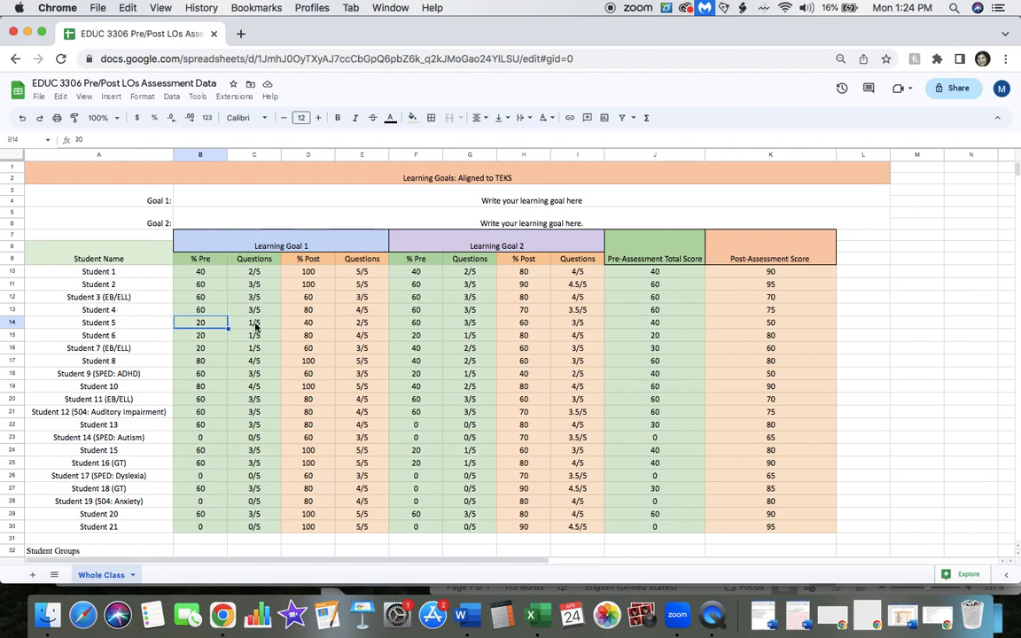
click(412, 325)
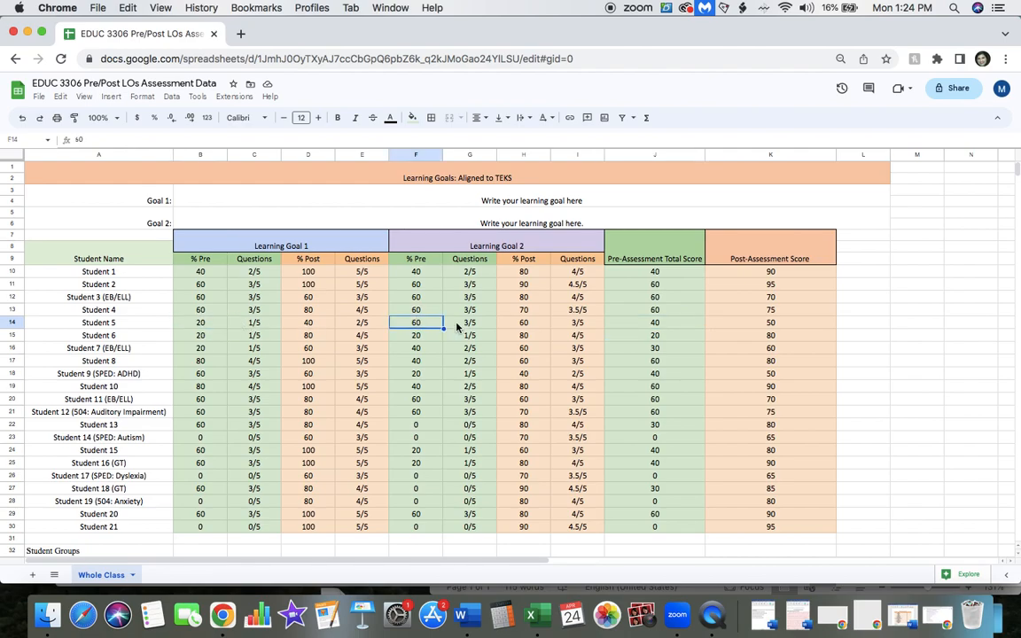
click(467, 325)
click(254, 325)
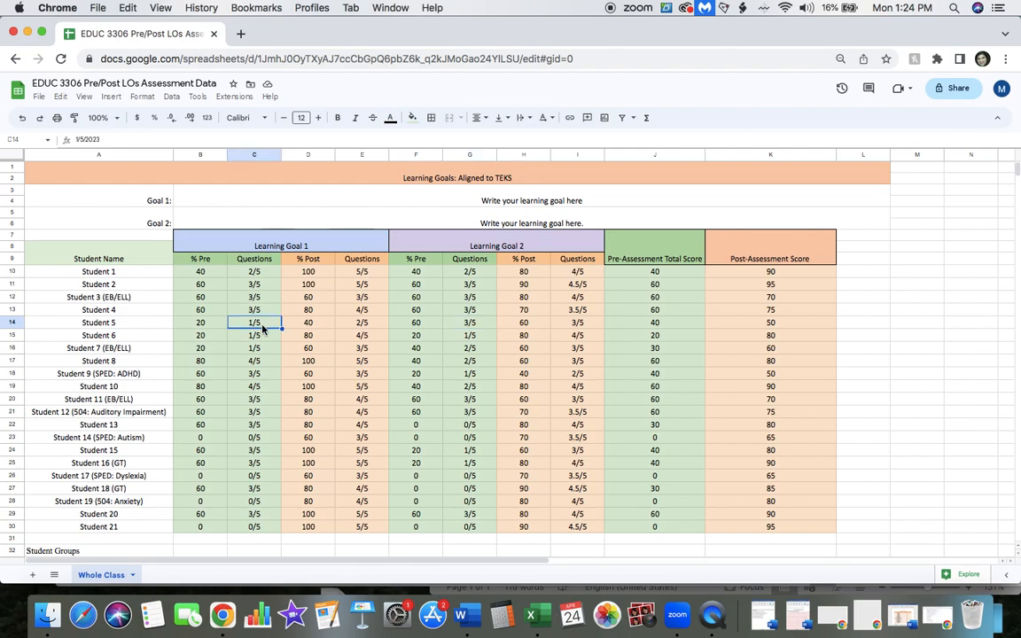
click(203, 325)
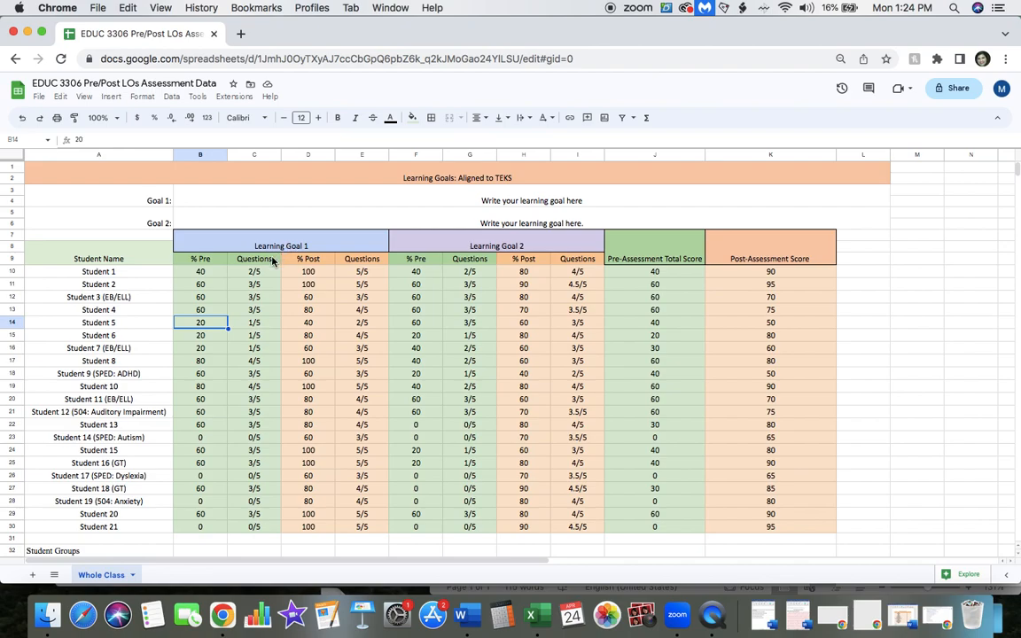
click(255, 325)
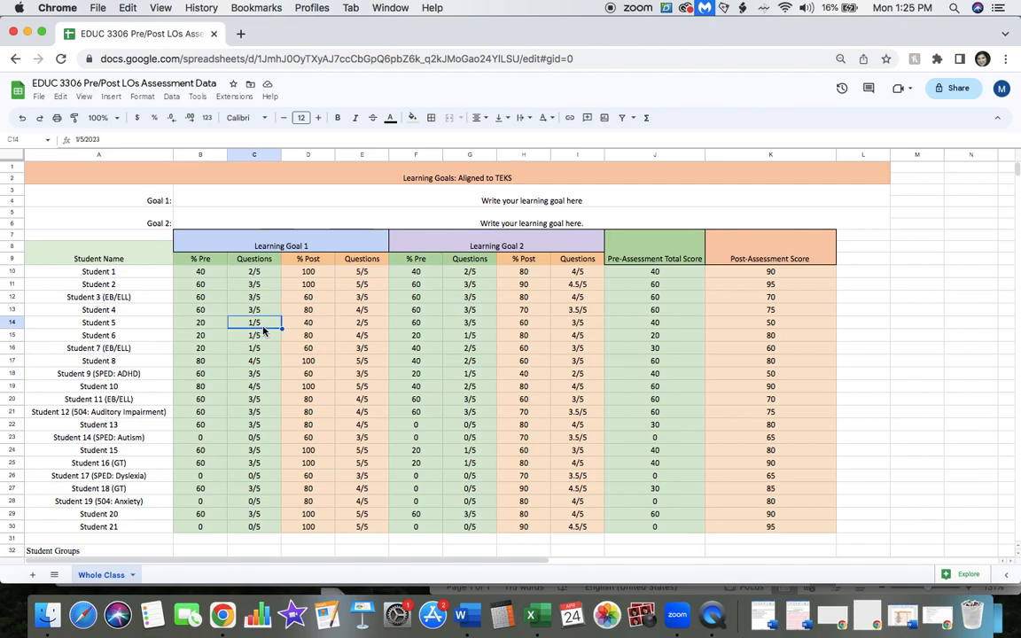
click(202, 327)
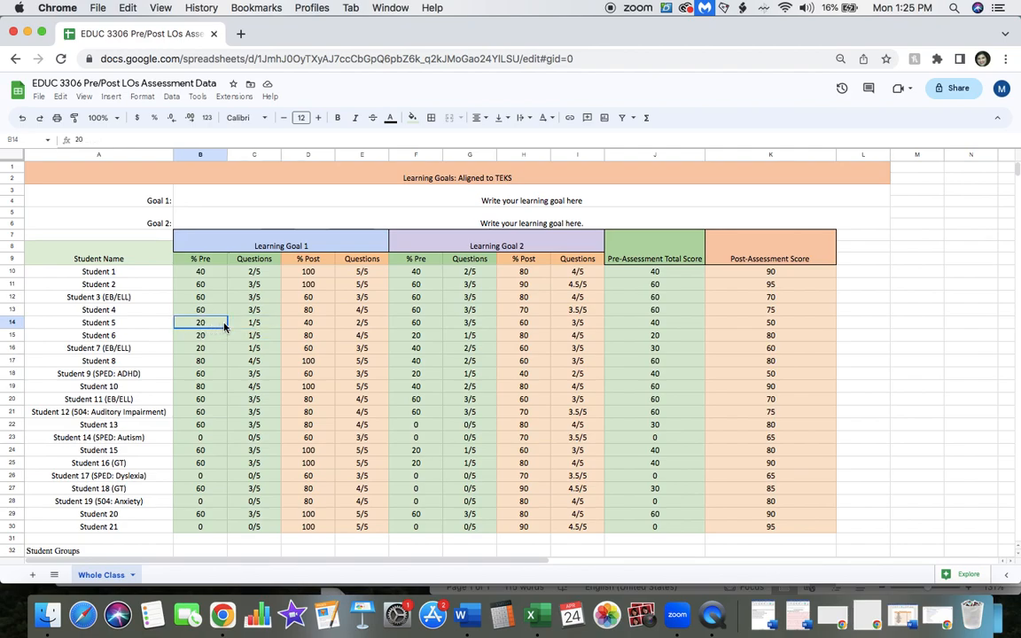
click(441, 327)
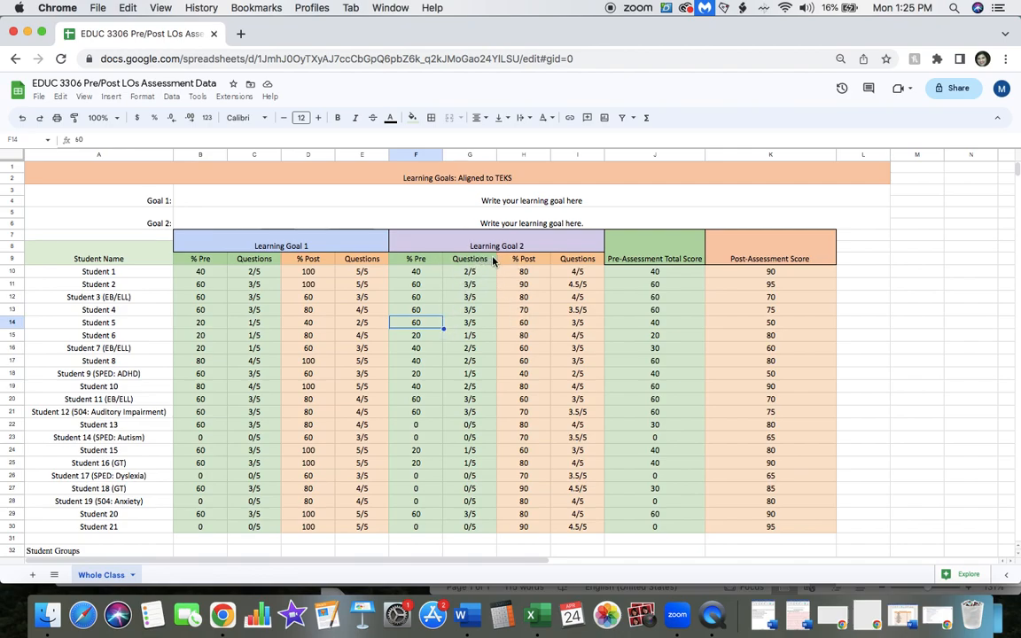
click(471, 326)
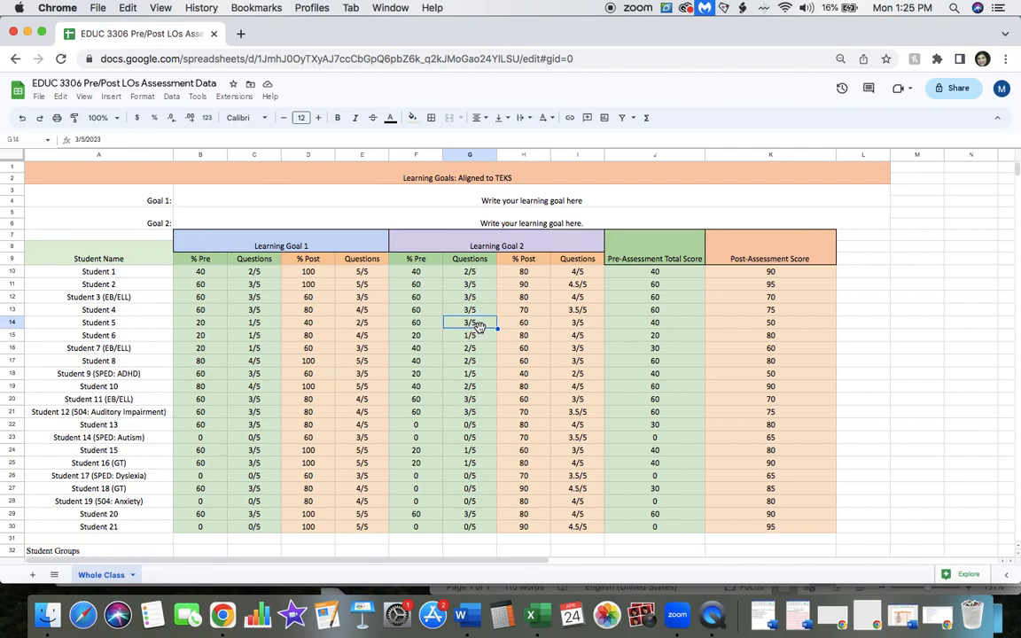
click(427, 324)
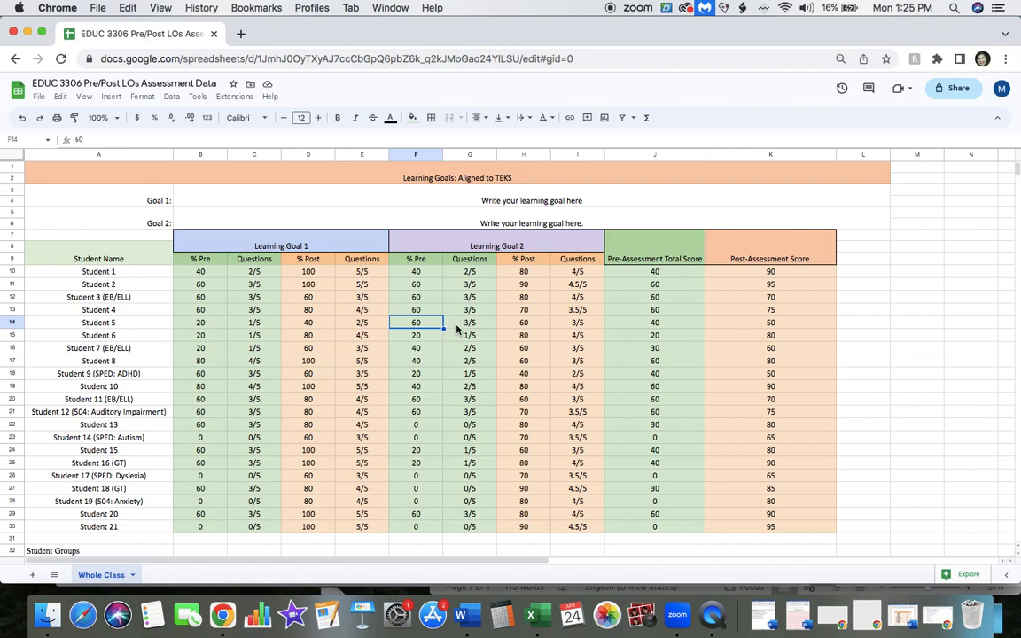
Examine the pre-assessment total scores of Students 4, 7 and 12.
click(658, 310)
click(660, 350)
click(666, 412)
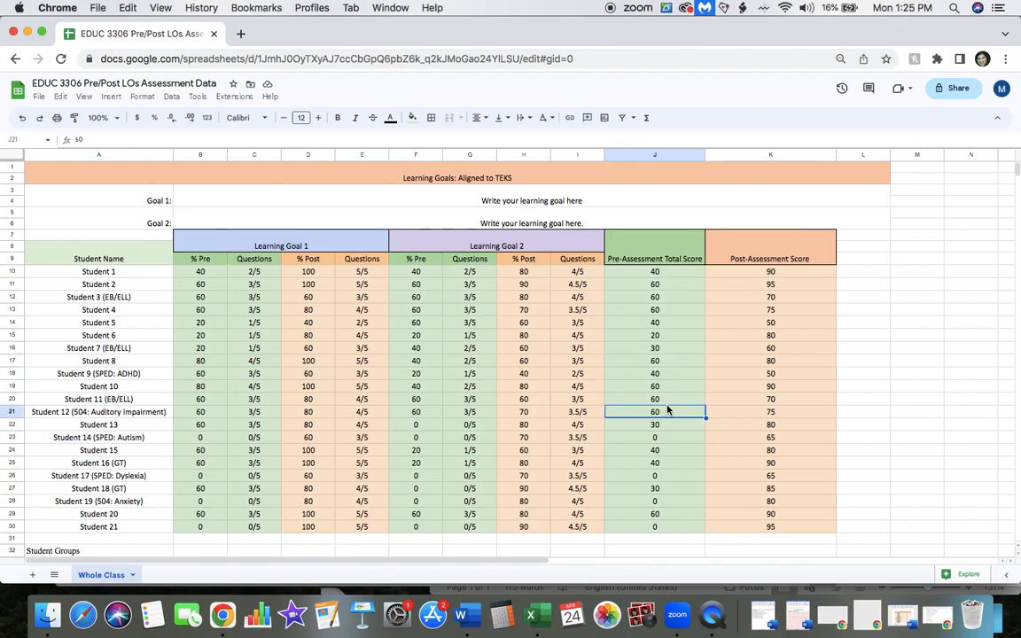
Compare Student 1's post-assessment score with that student's post-assessment question counts for Learning Goals 1 and 2.
click(766, 271)
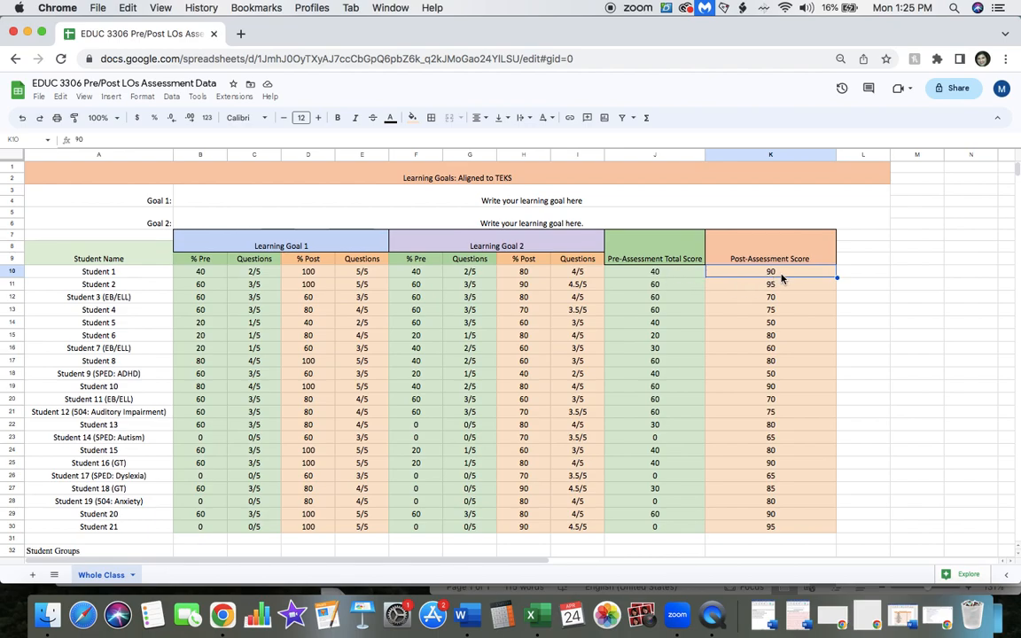
click(363, 271)
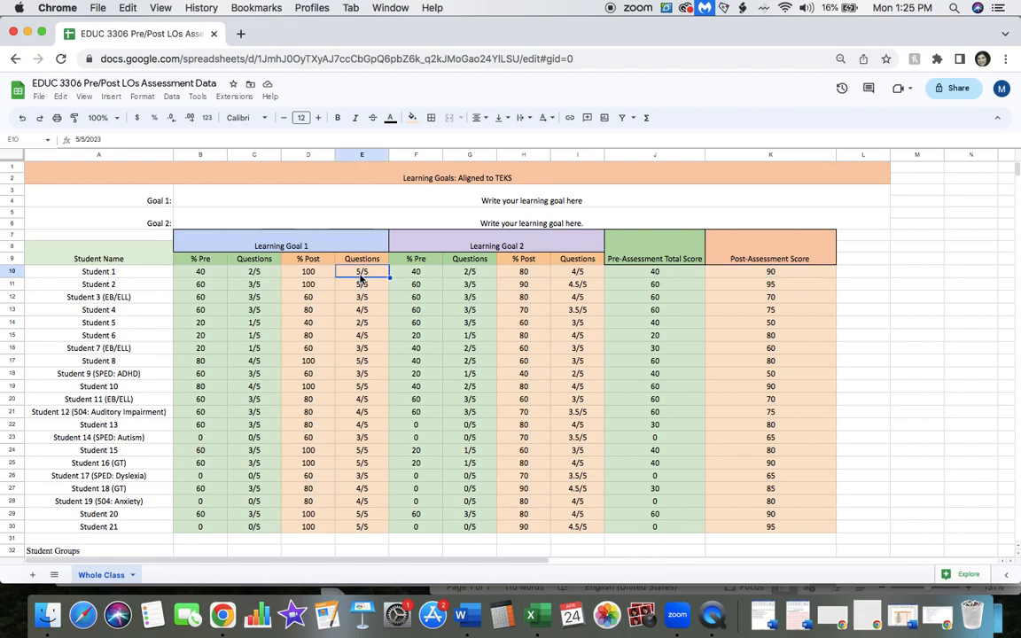
click(574, 273)
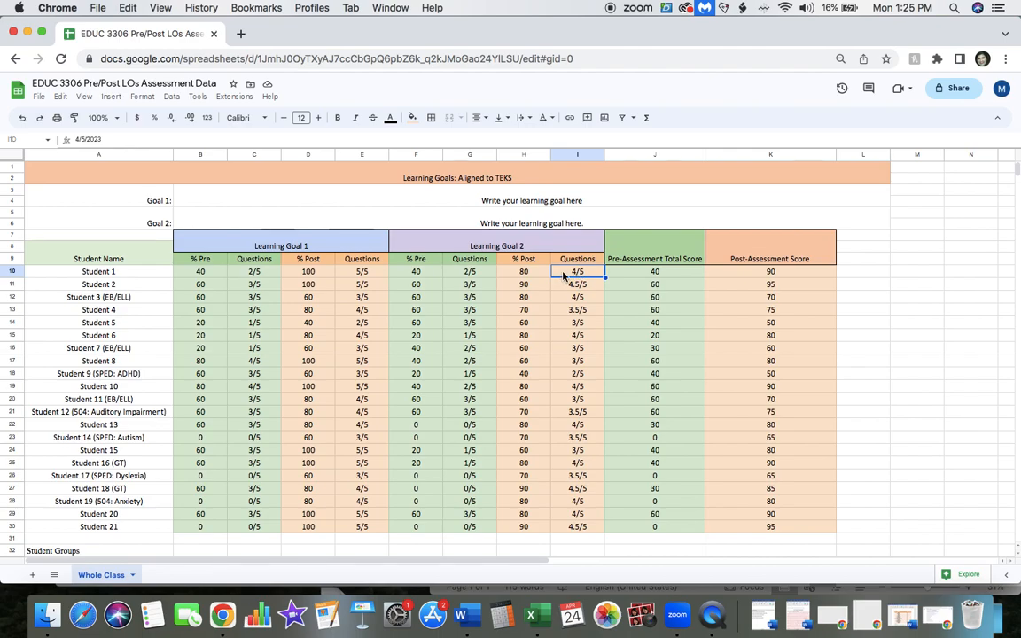
click(777, 274)
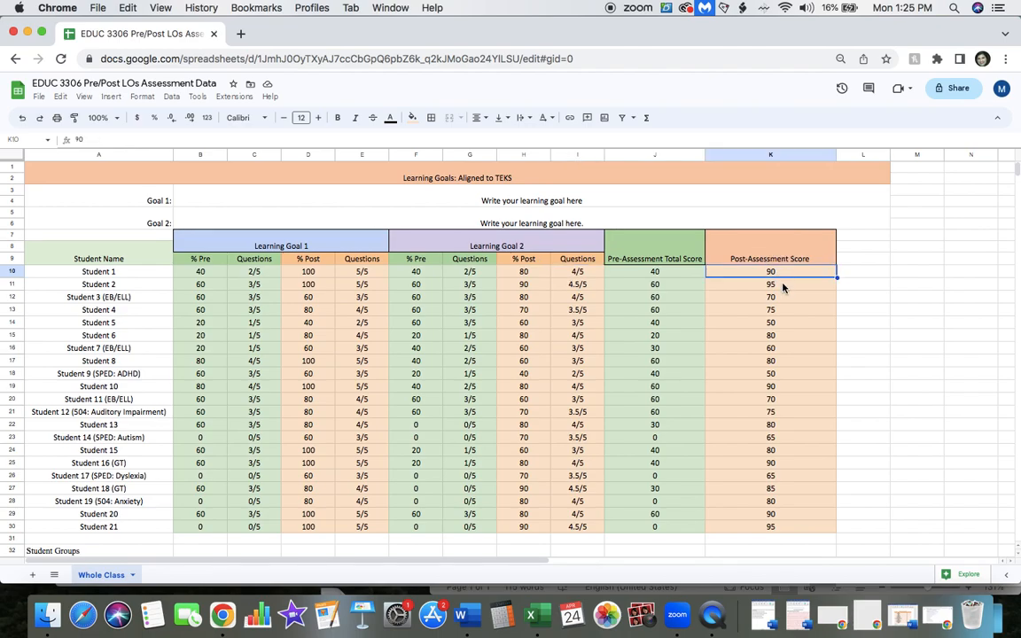
click(359, 273)
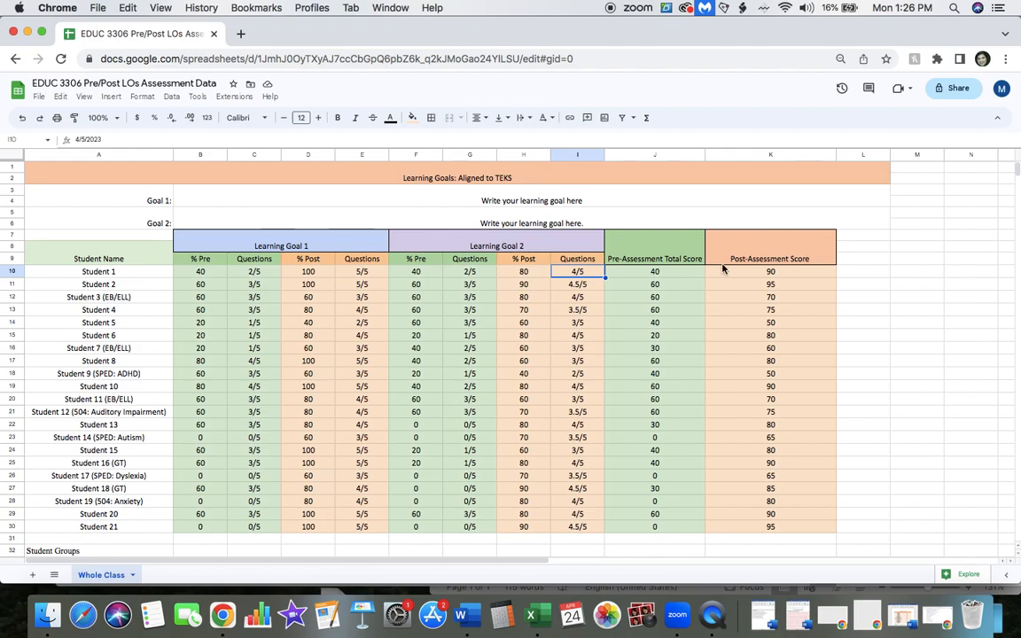
click(779, 276)
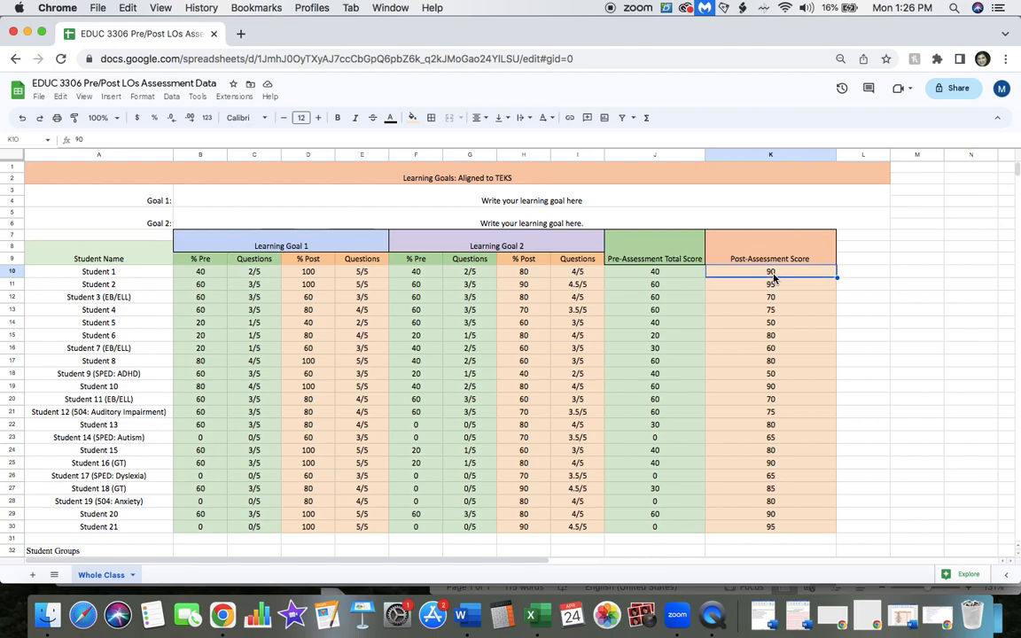
Examine how Student 1's post-assessment percentages are split between Learning Goal 1 and Learning Goal 2.
click(489, 271)
click(311, 271)
click(517, 272)
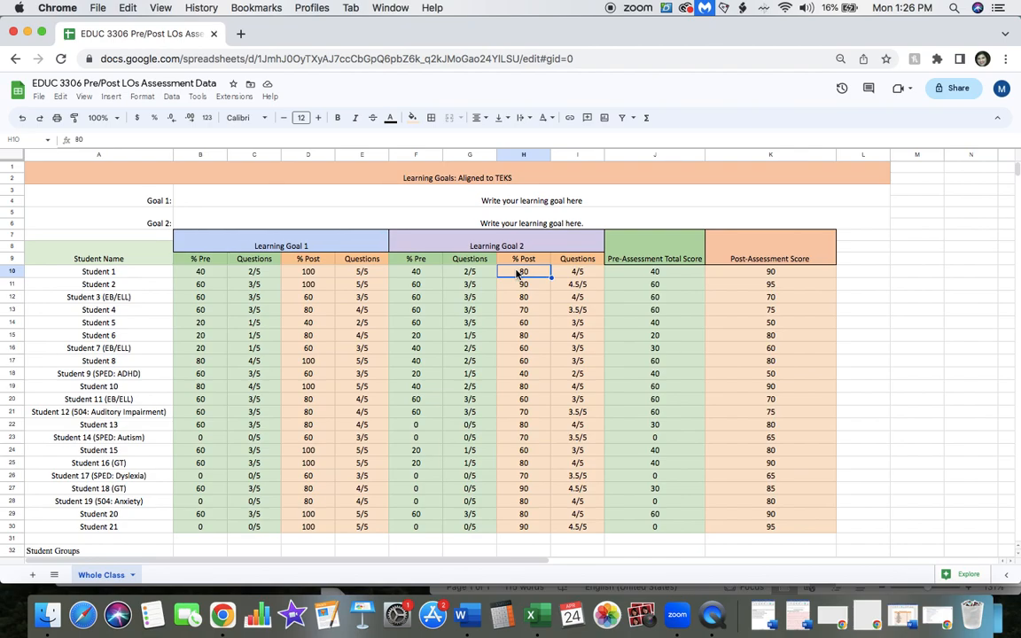
click(350, 271)
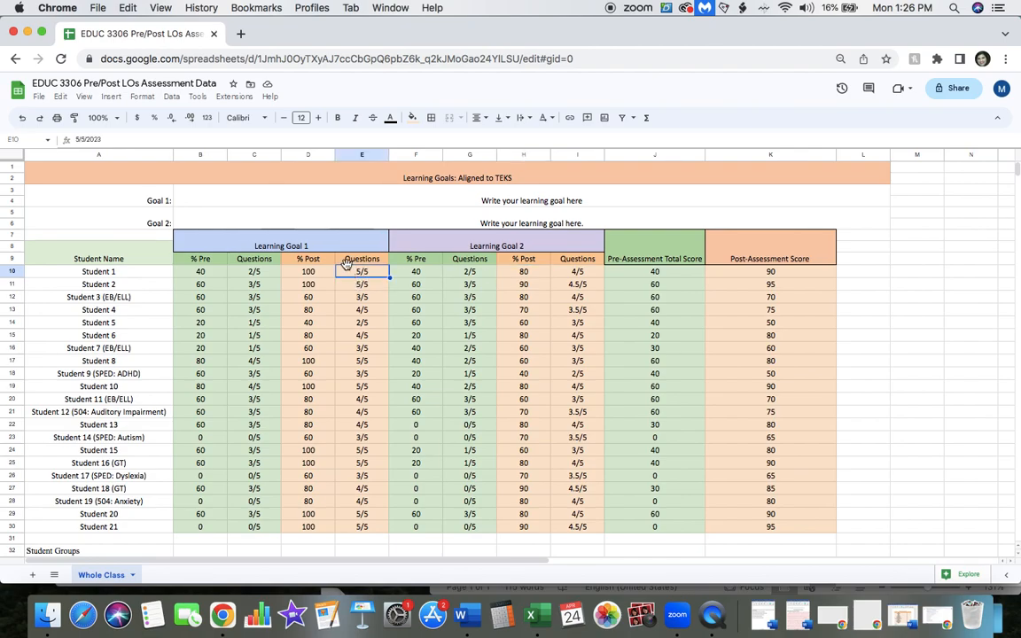
click(323, 249)
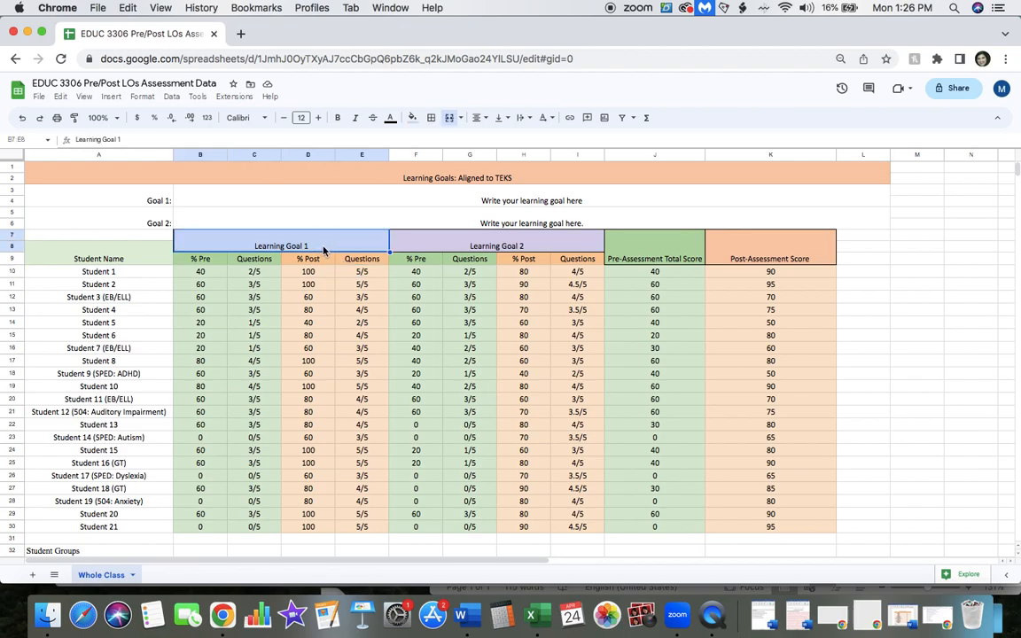
click(478, 241)
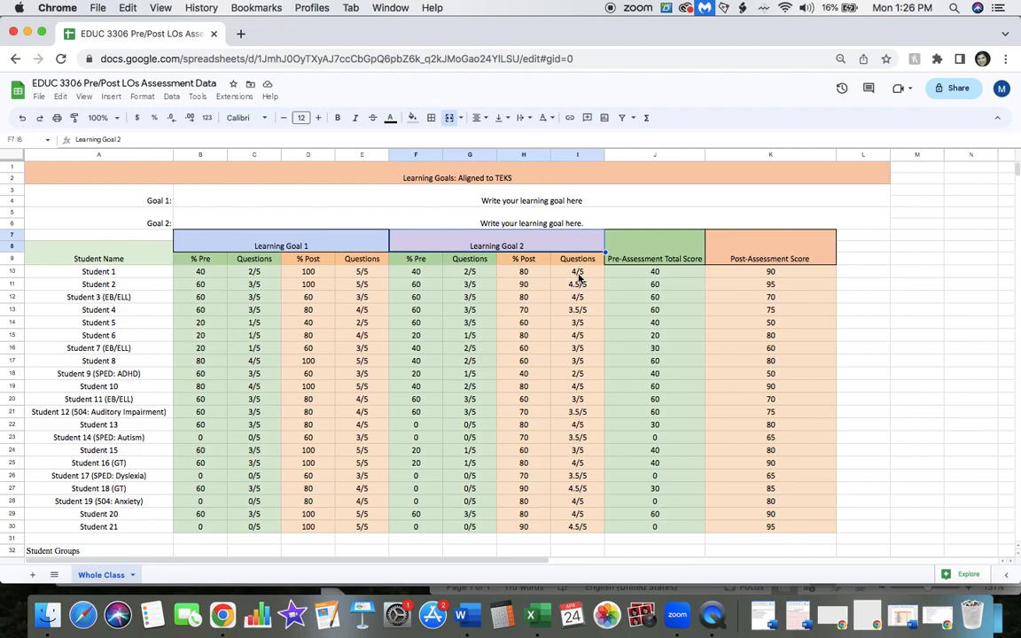
Check Student 1's Learning Goal 1 post-assessment percentage against the matching number of correct questions.
click(319, 272)
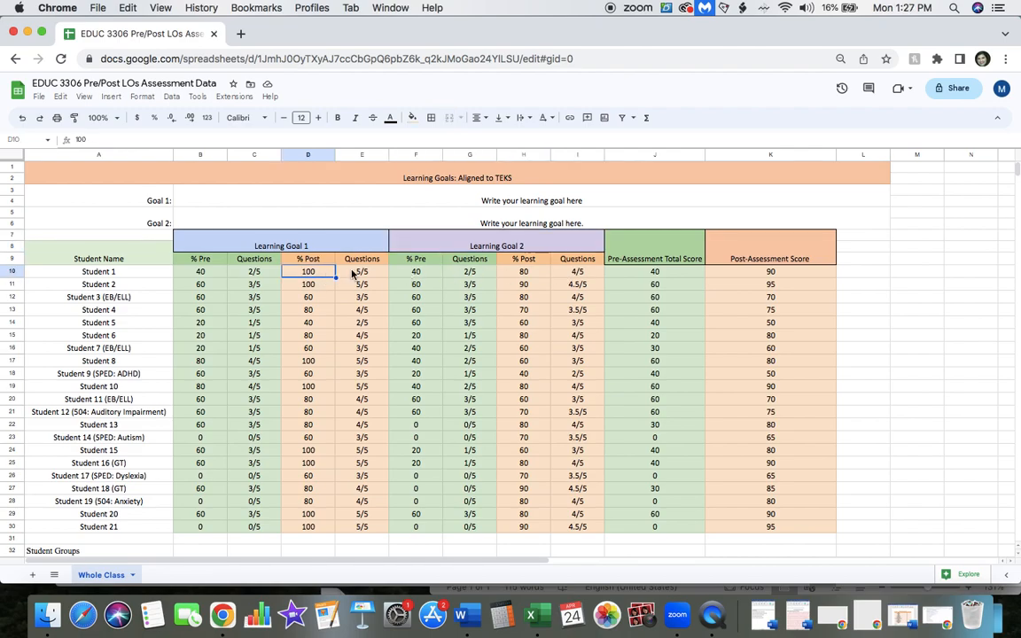
click(356, 273)
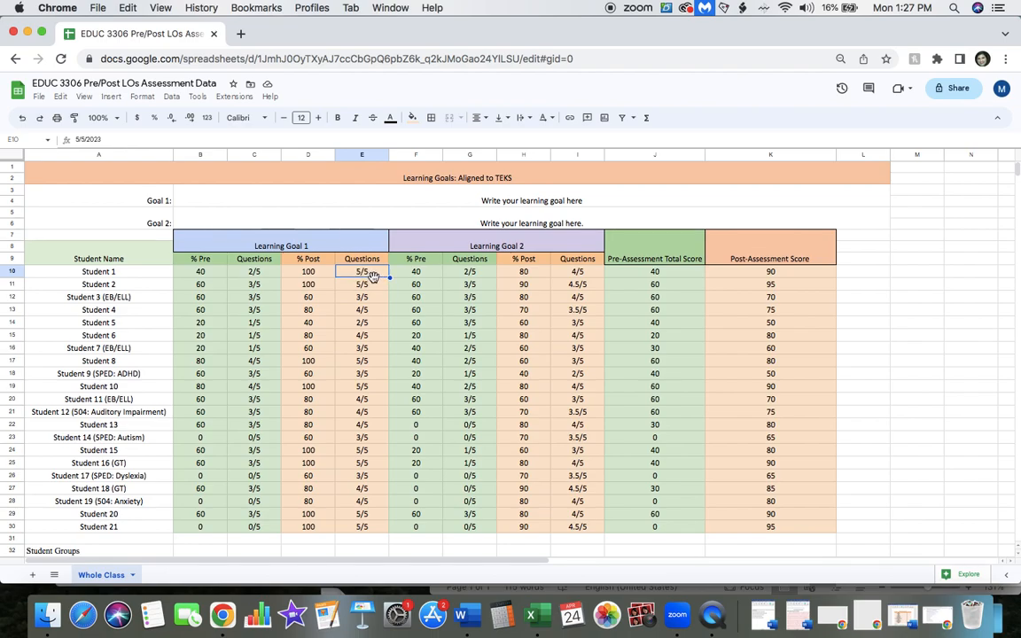
click(301, 275)
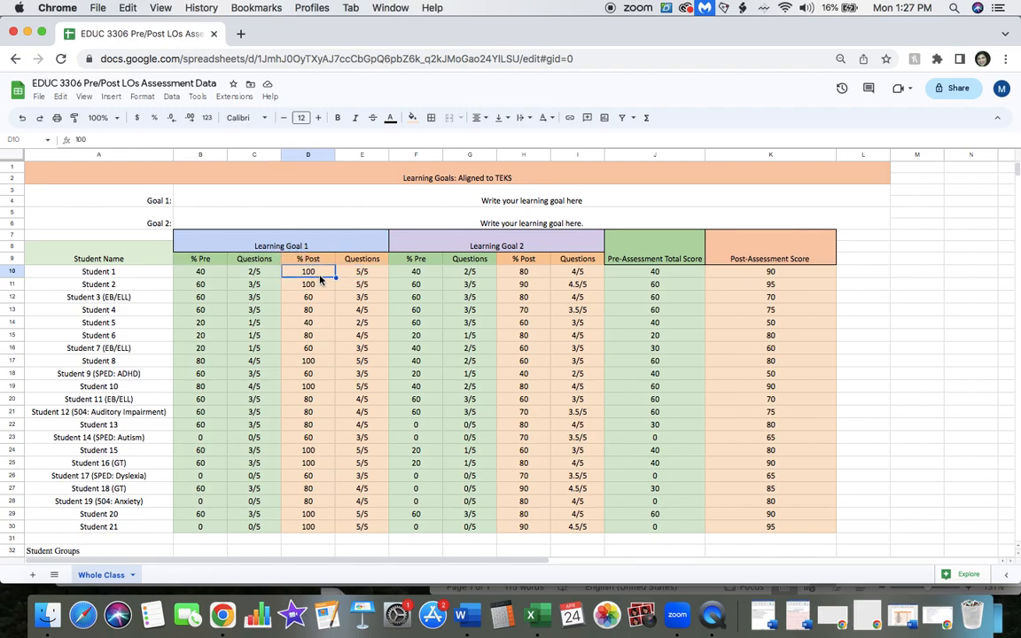
click(352, 276)
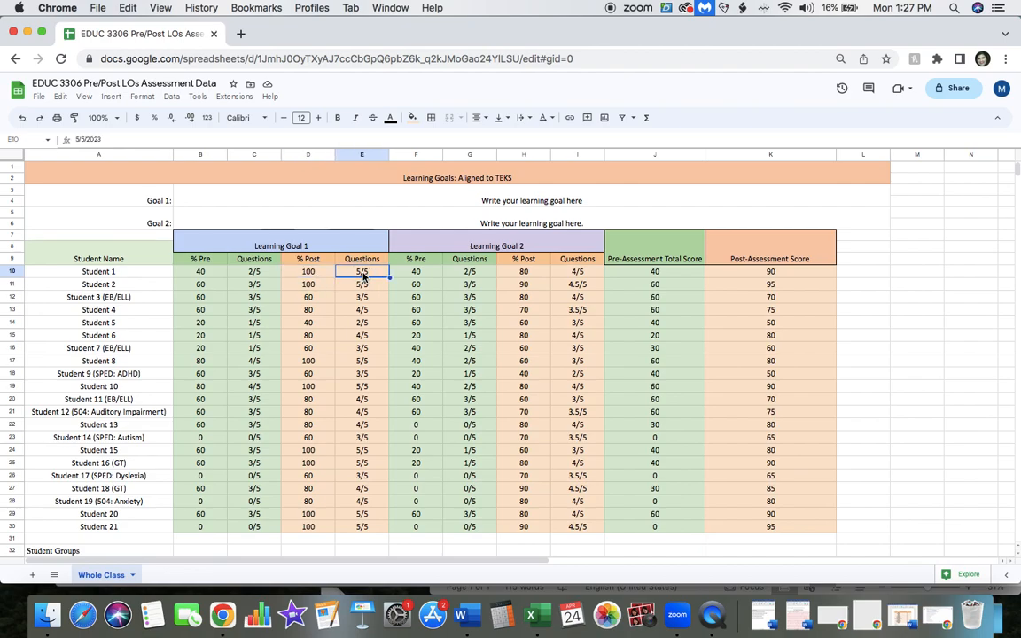
click(317, 274)
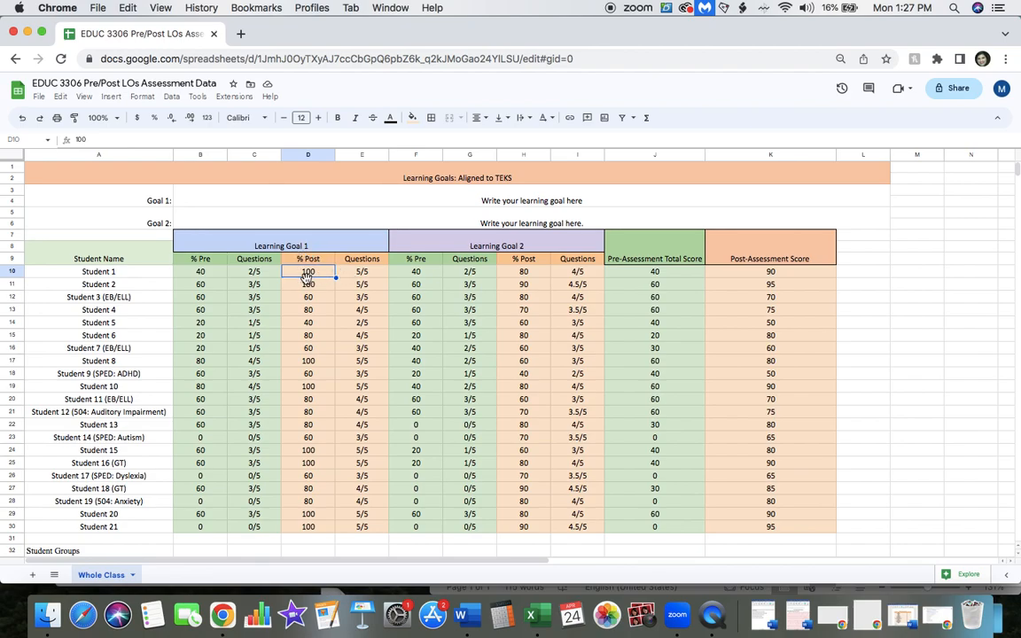
Compare Student 1's pre-assessment and post-assessment percentages for Learning Goal 1.
click(202, 271)
click(304, 272)
click(207, 273)
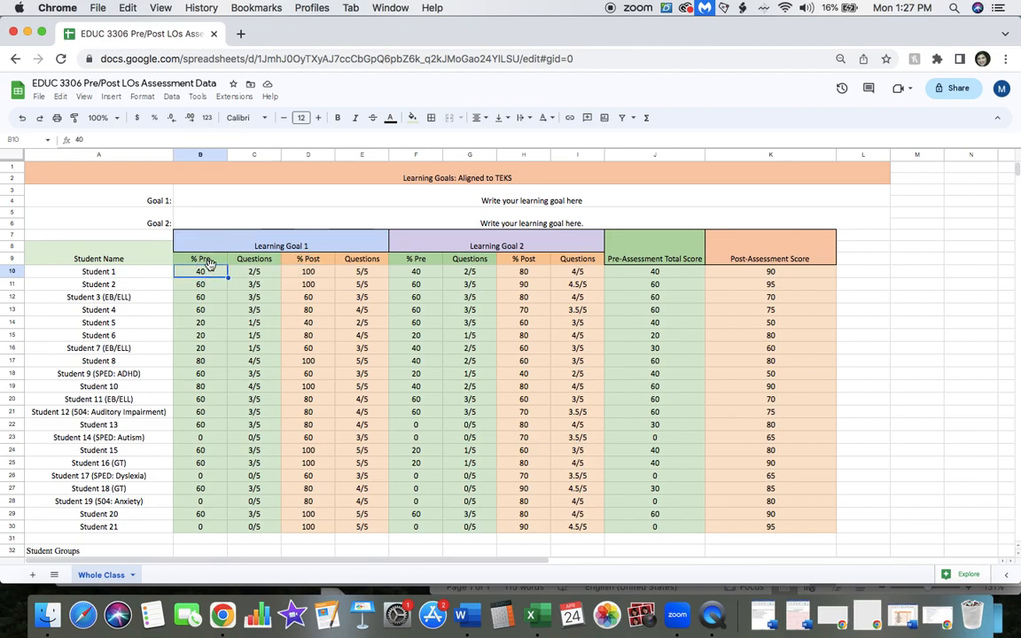
click(302, 275)
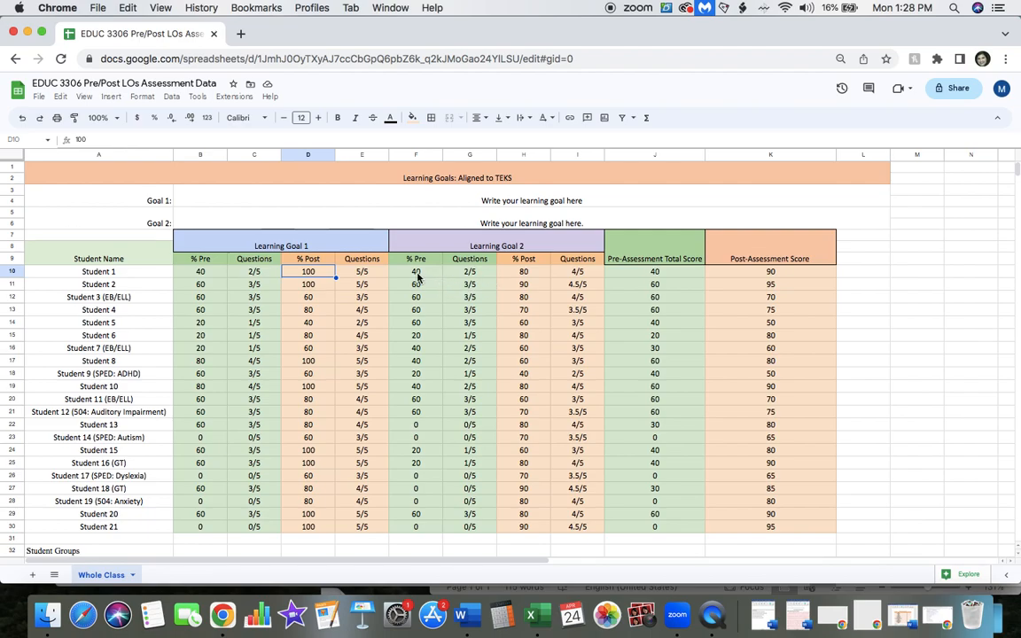
Compare Student 1's pre-assessment and post-assessment percentages for Learning Goal 2.
click(483, 238)
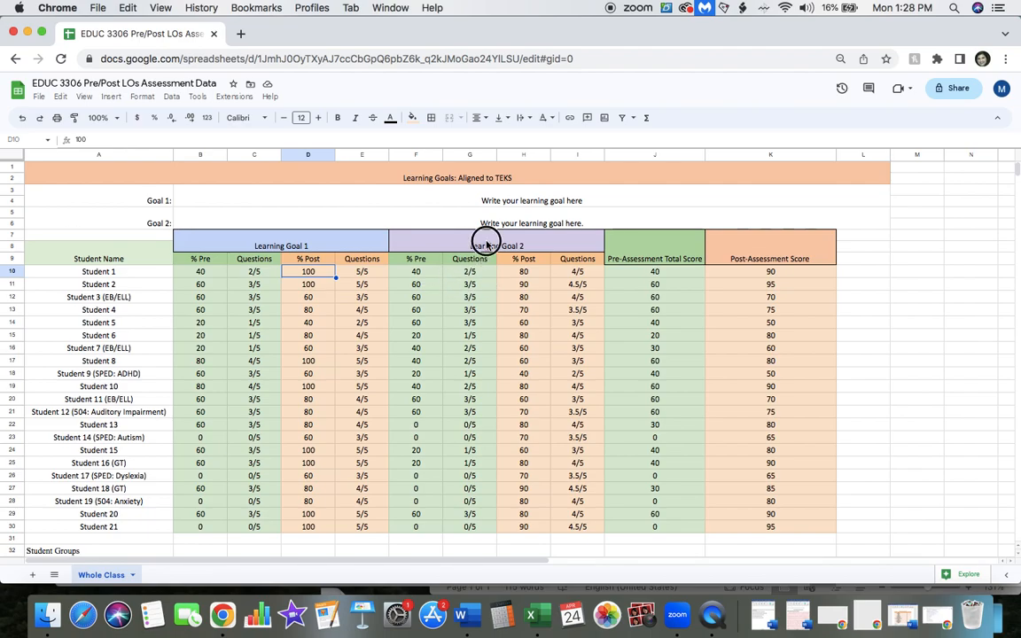
click(422, 276)
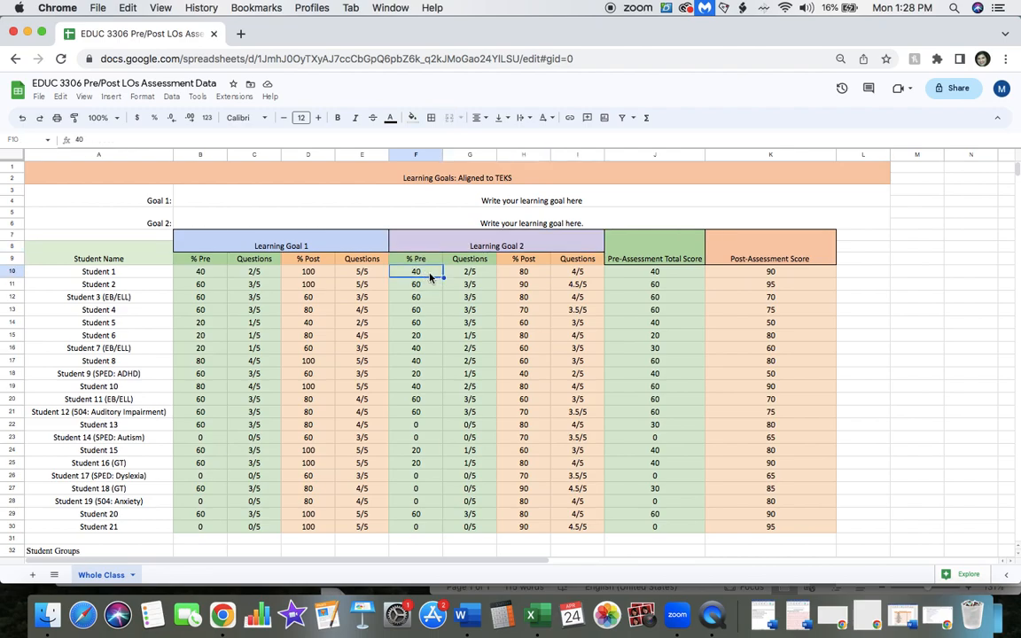
click(527, 269)
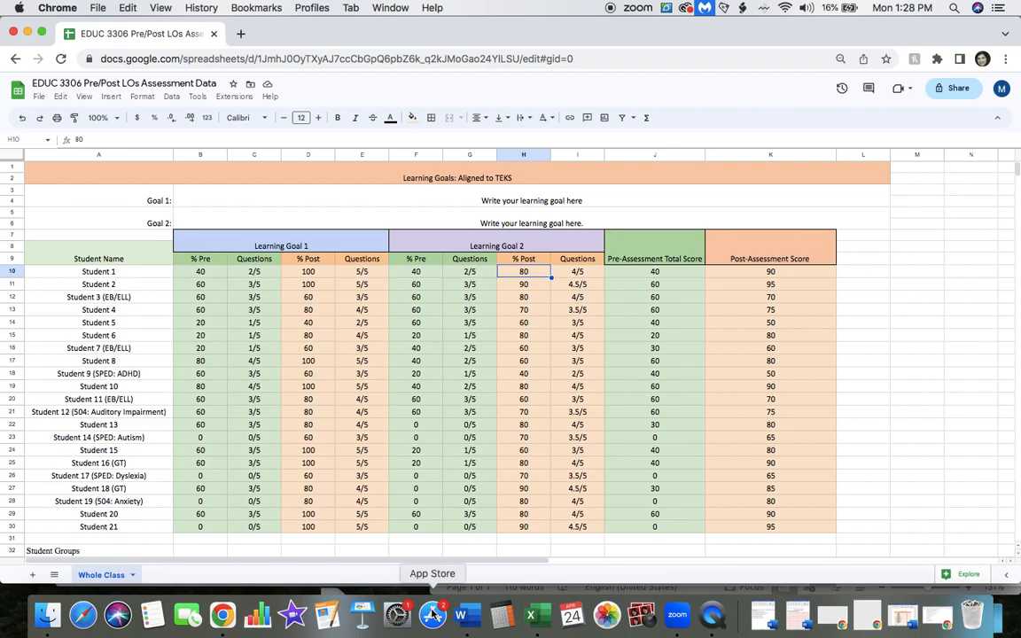
Review the whole-class score data and highlight the student name list from Student 1 to Student 21.
drag(198, 271, 478, 431)
click(394, 388)
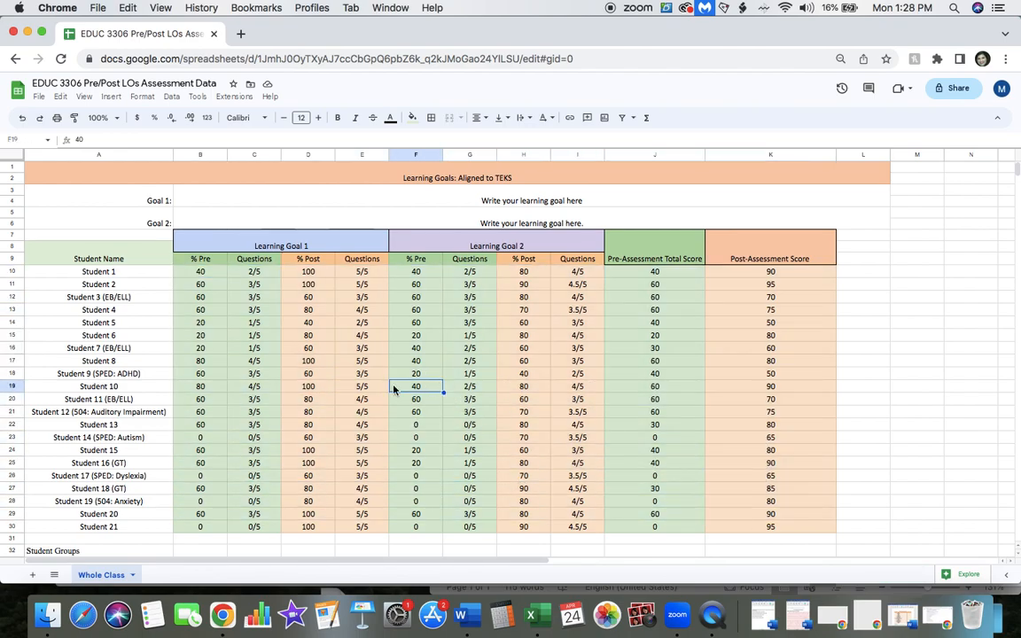
click(123, 276)
drag(123, 277, 111, 523)
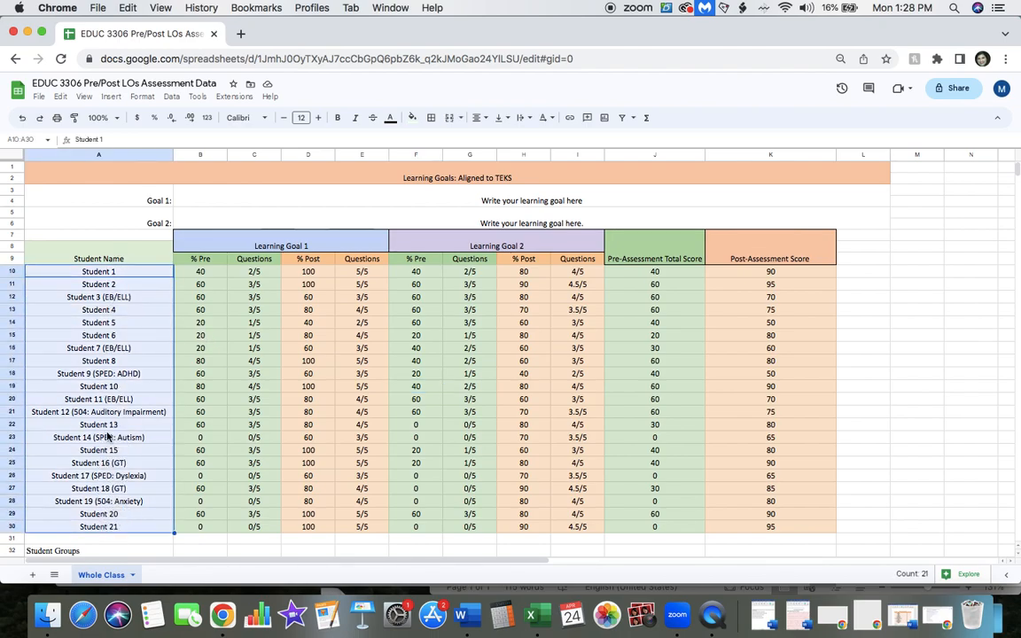
click(332, 377)
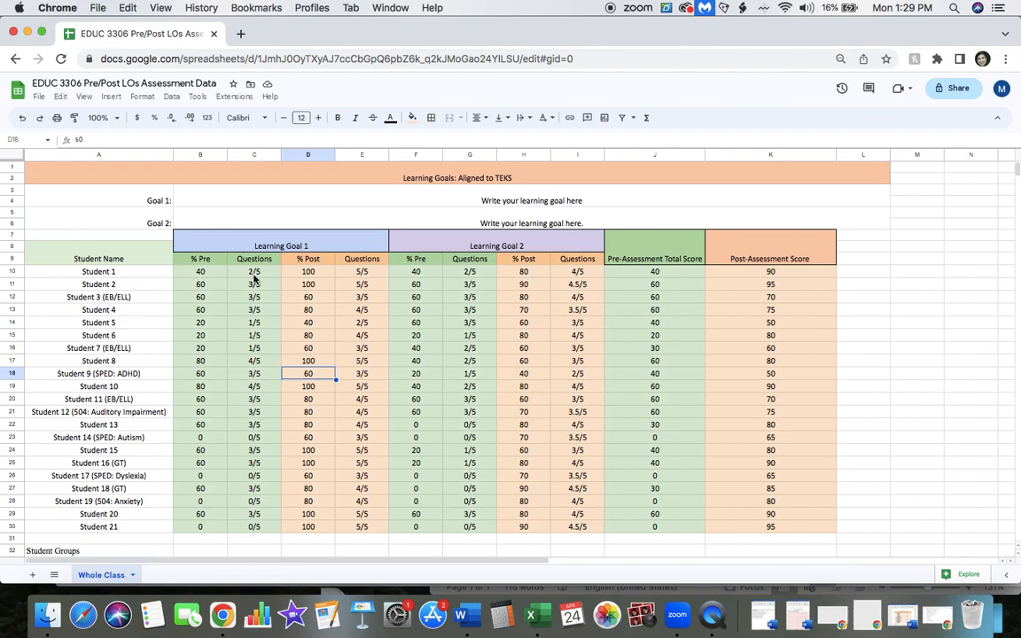
Examine the two learning goal headings and the % Pre and % Post columns of Learning Goal 1, using Student 1's results.
click(209, 277)
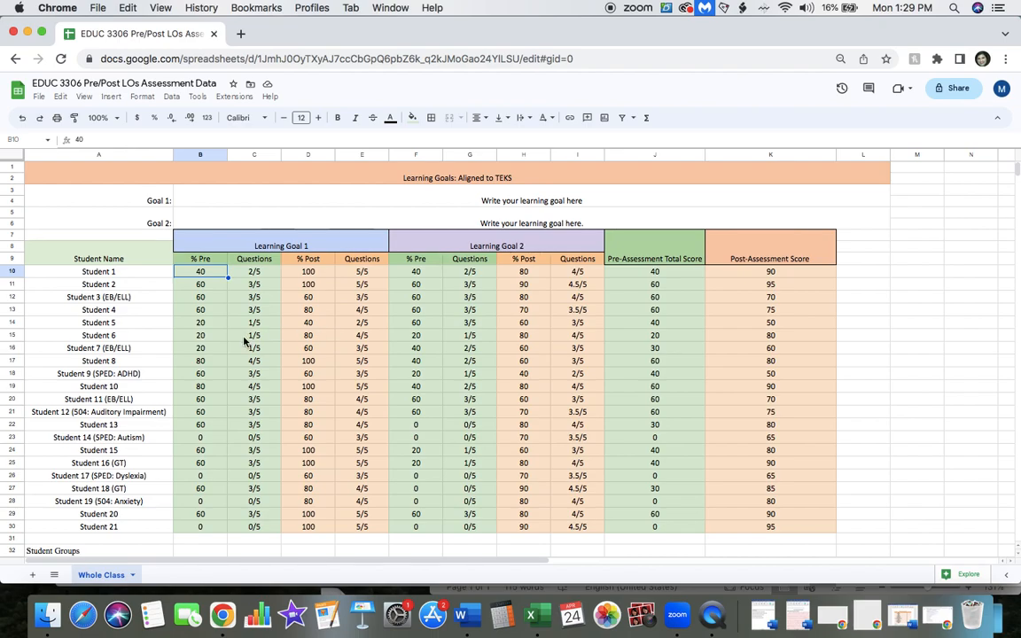
click(263, 244)
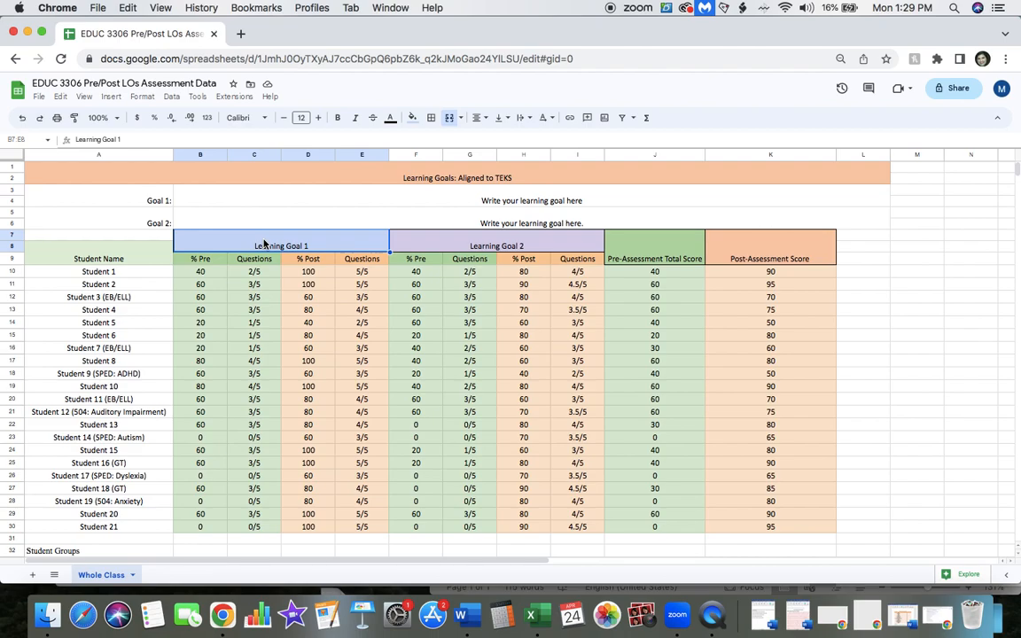
click(517, 251)
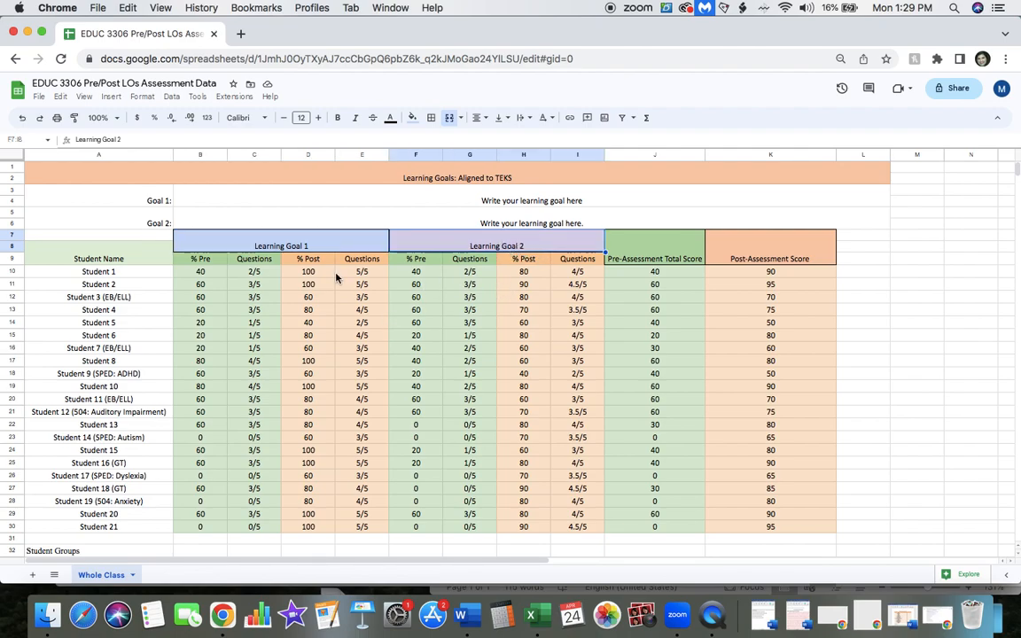
click(206, 262)
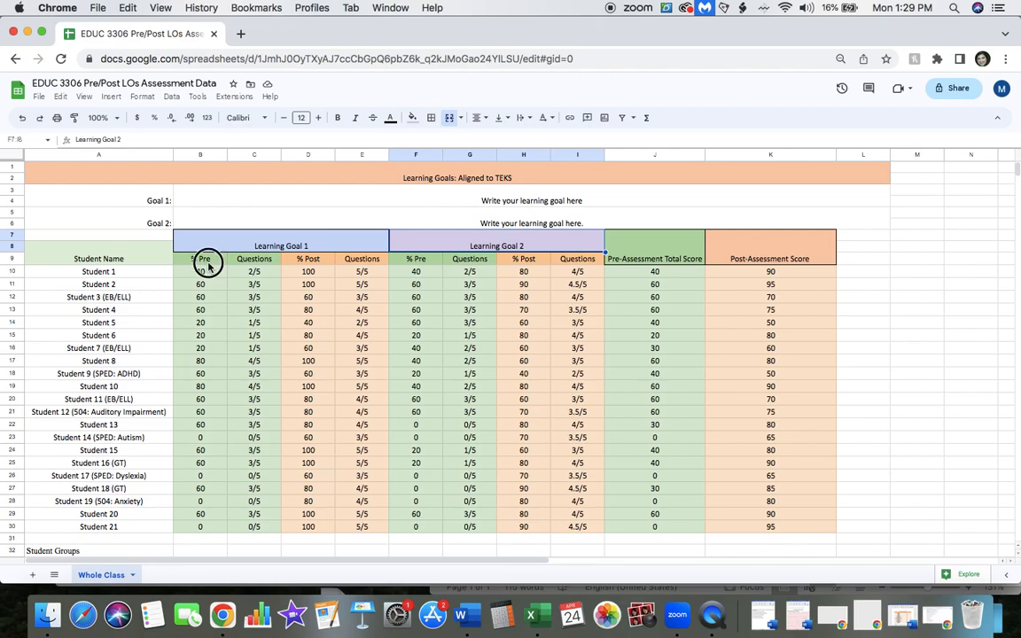
click(308, 261)
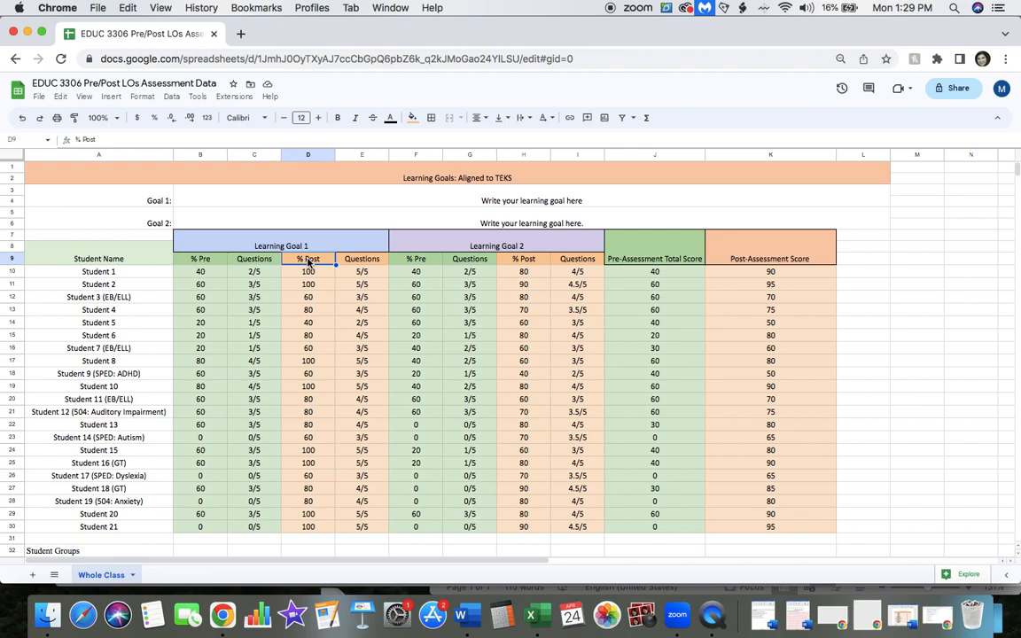
click(195, 270)
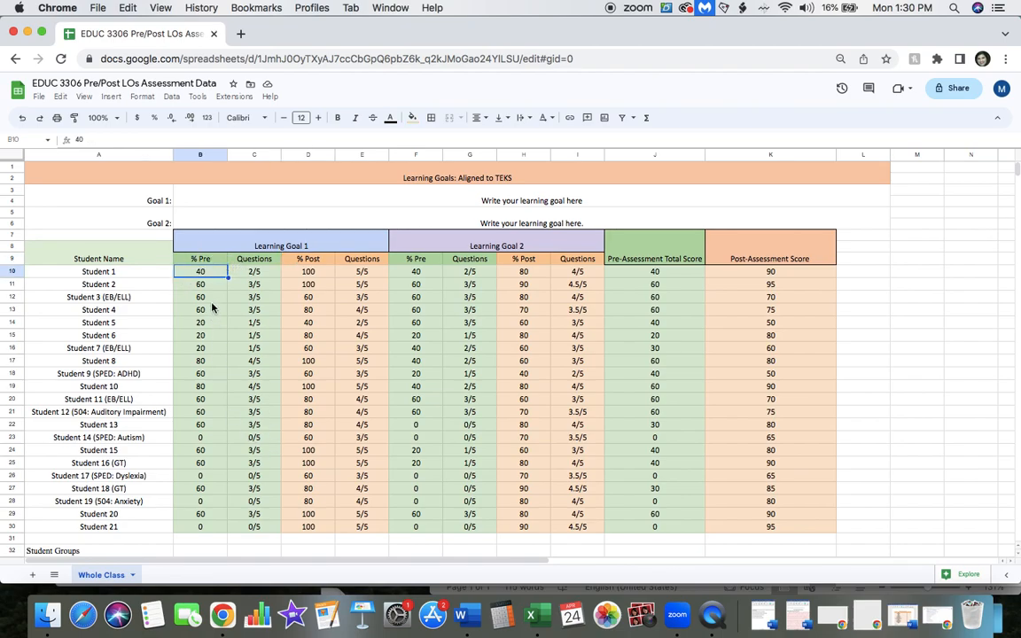
click(312, 273)
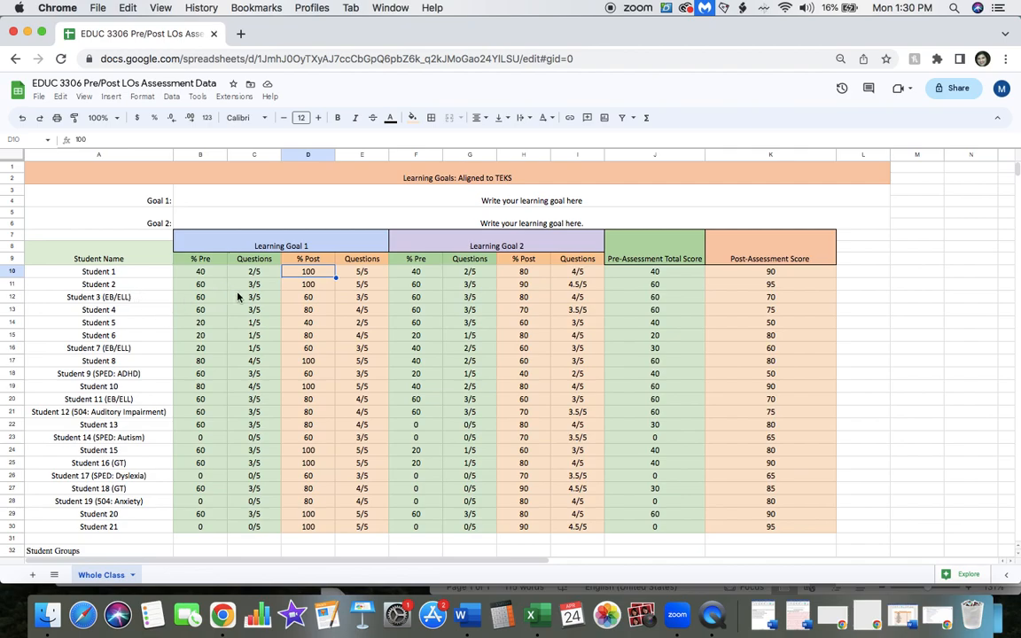
Highlight the EB/ELL label within Student 3's name cell without editing it.
click(134, 302)
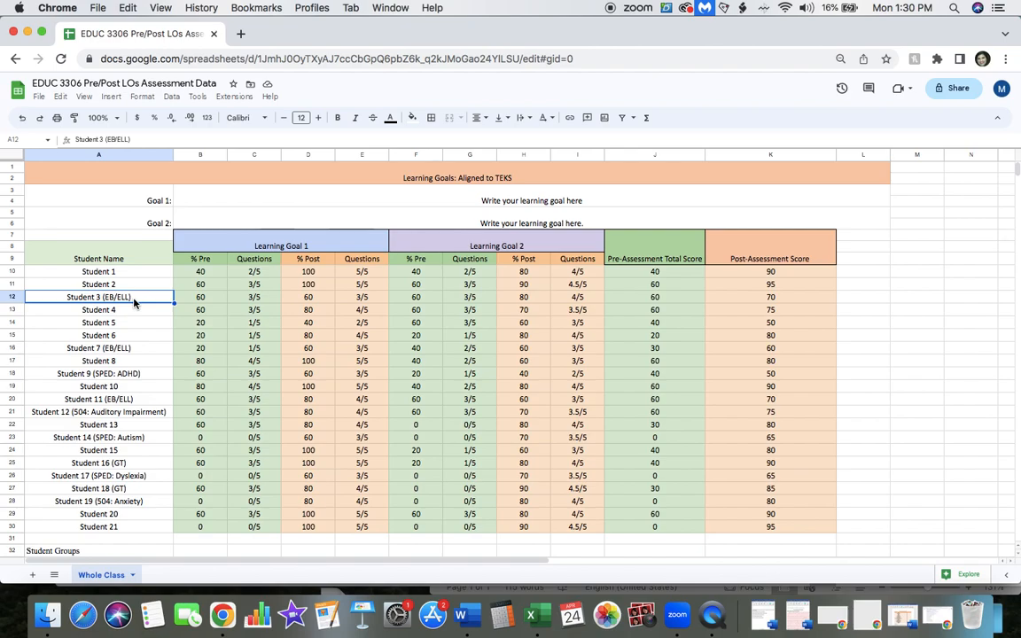
double_click(134, 297)
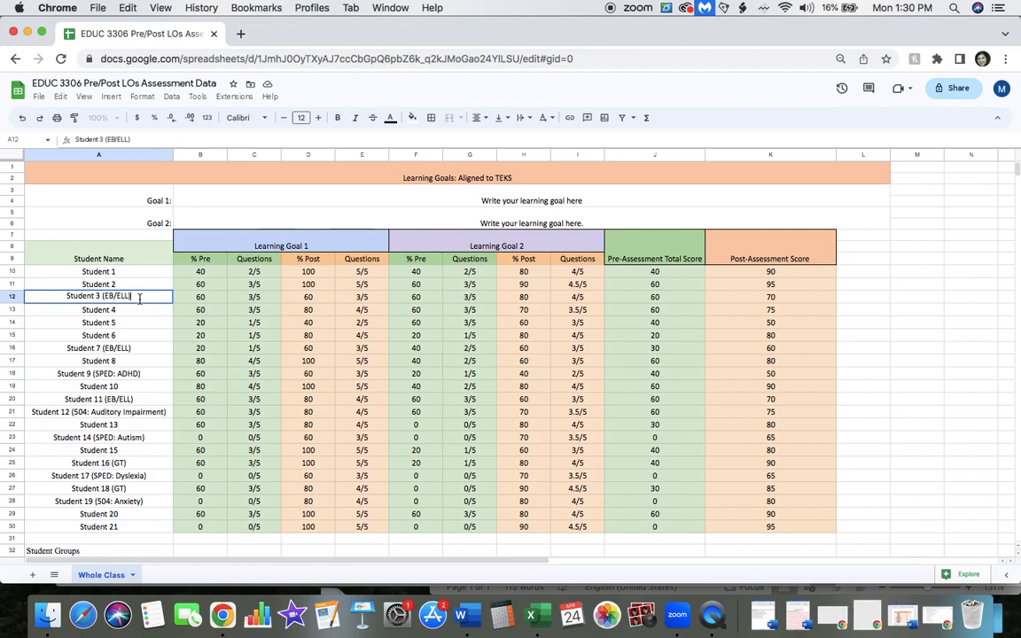
drag(137, 298, 104, 298)
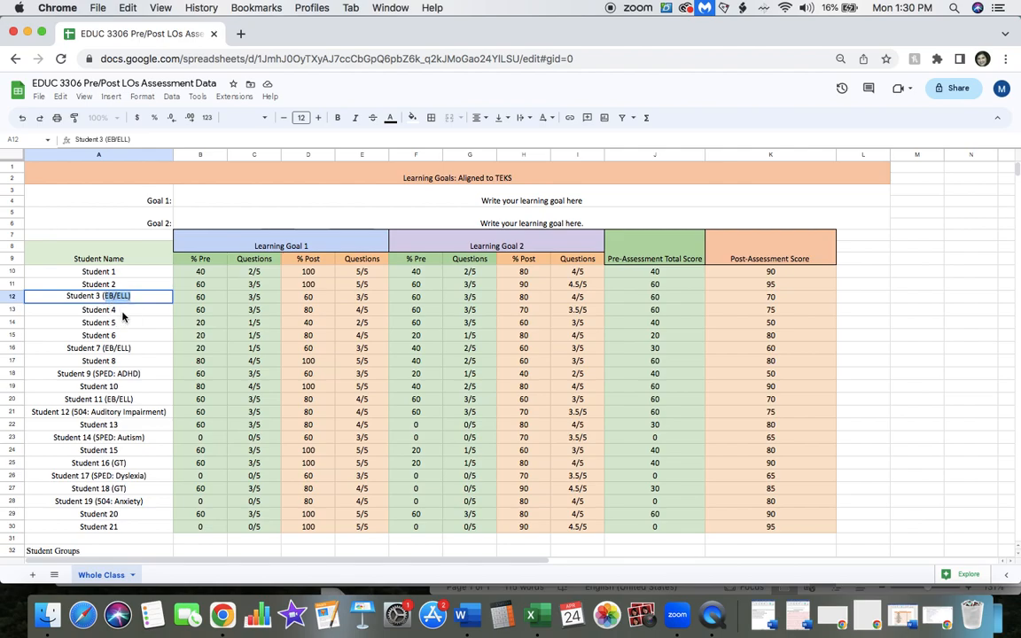
key(Return)
click(129, 296)
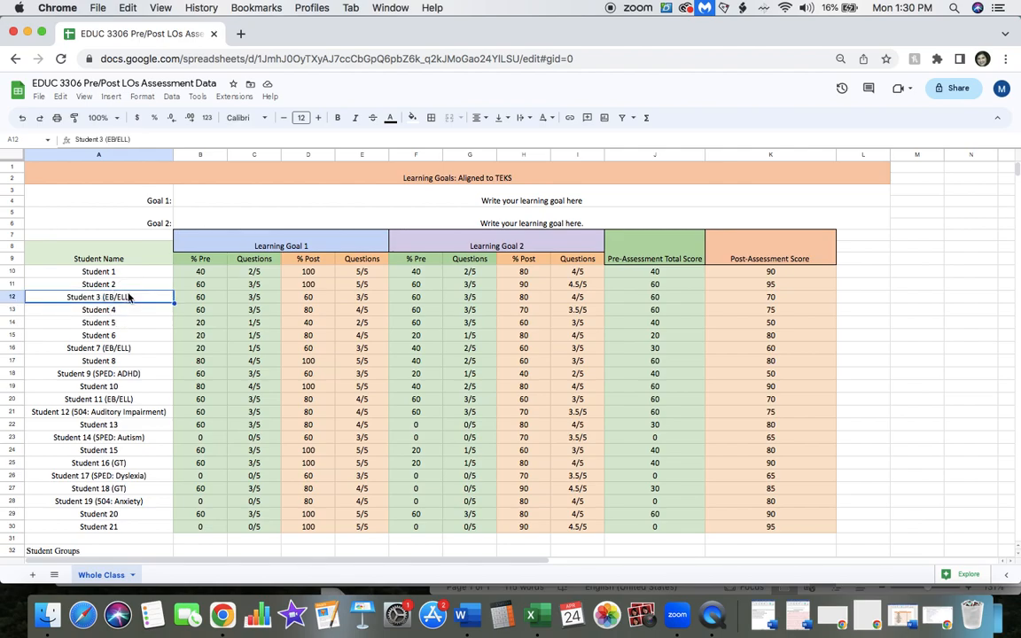
Examine the EB/ELL, SPED and 504 labels beside Students 7, 9, 11, 12, 14 and 17 in the name column.
click(115, 347)
click(124, 373)
click(129, 398)
click(135, 413)
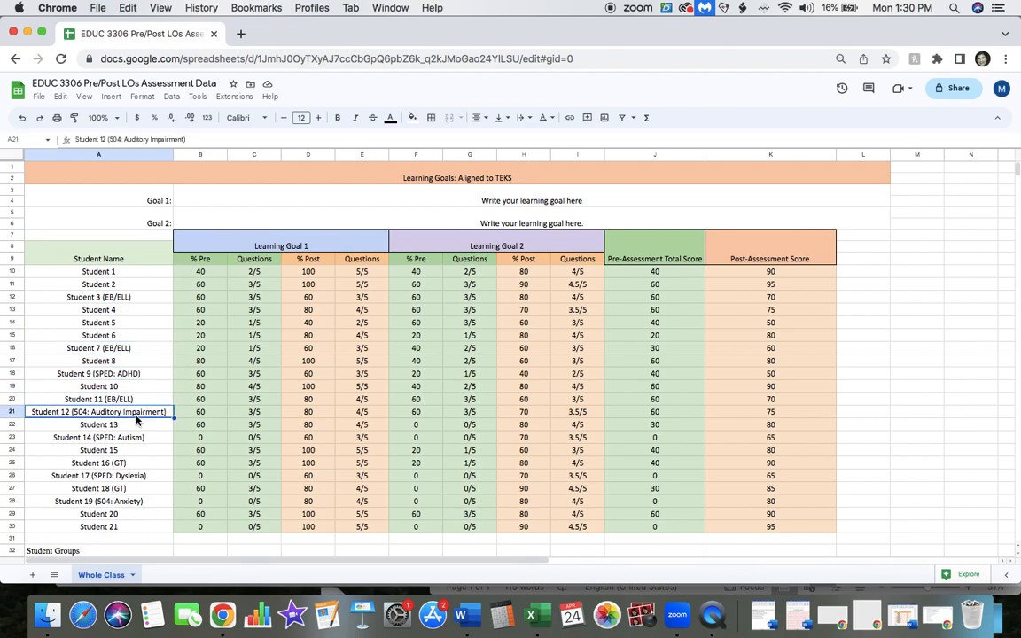
click(135, 438)
click(140, 477)
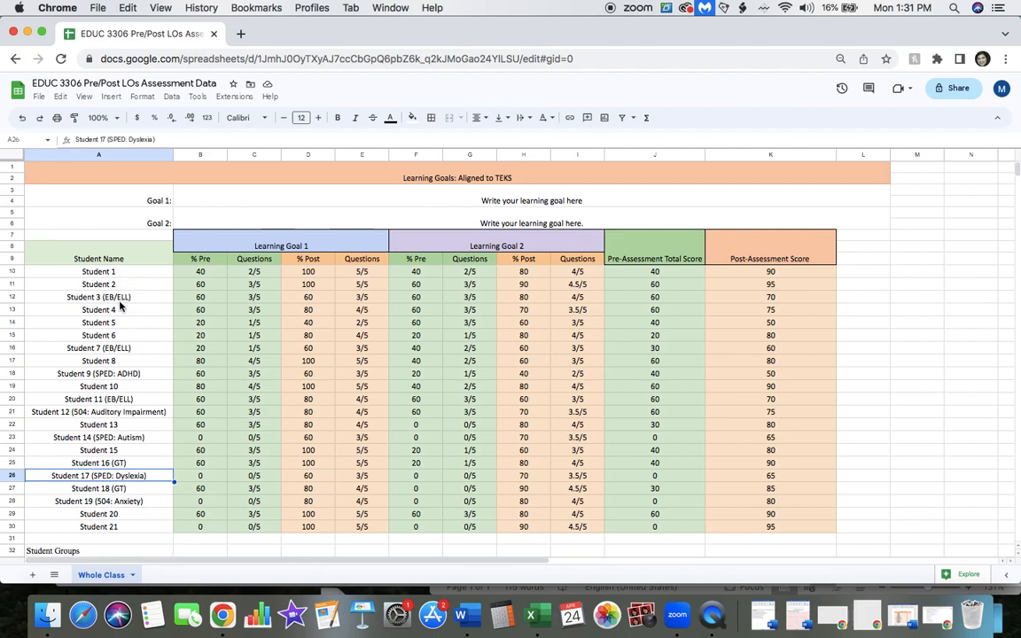
Add a new sheet to the spreadsheet and name it Gifted and Talented.
click(31, 578)
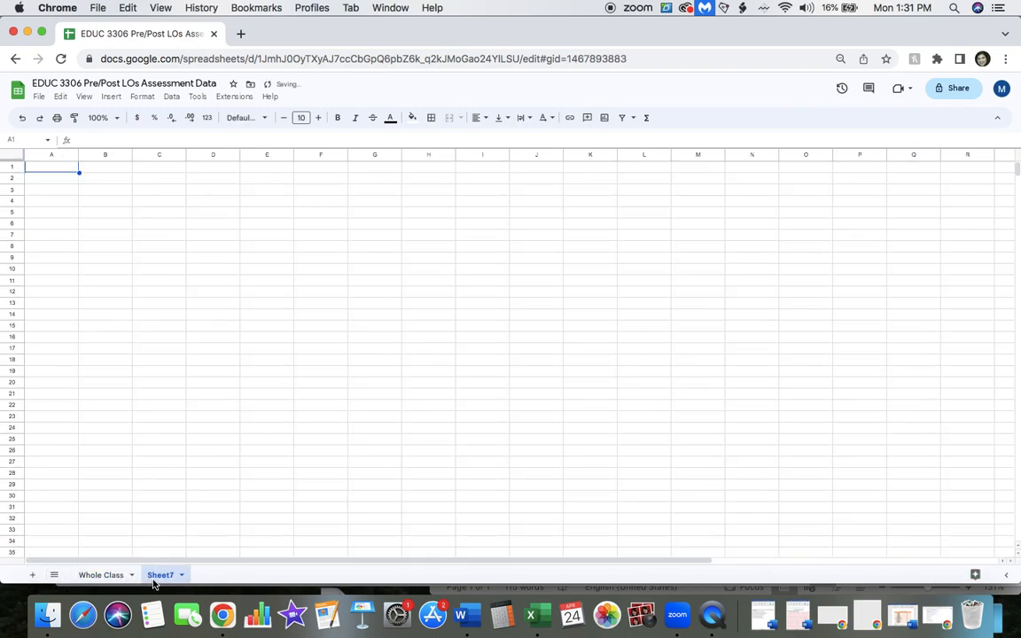
double_click(161, 575)
text(Gifted and Talented)
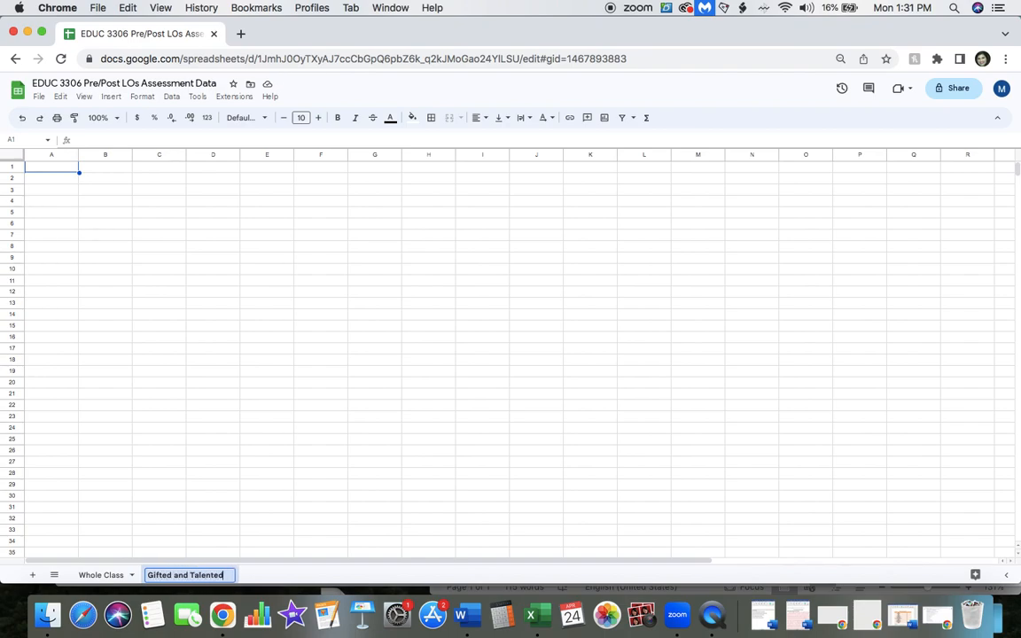
key(Return)
Add another sheet after Gifted and Talented and name it EB/ELL.
click(32, 575)
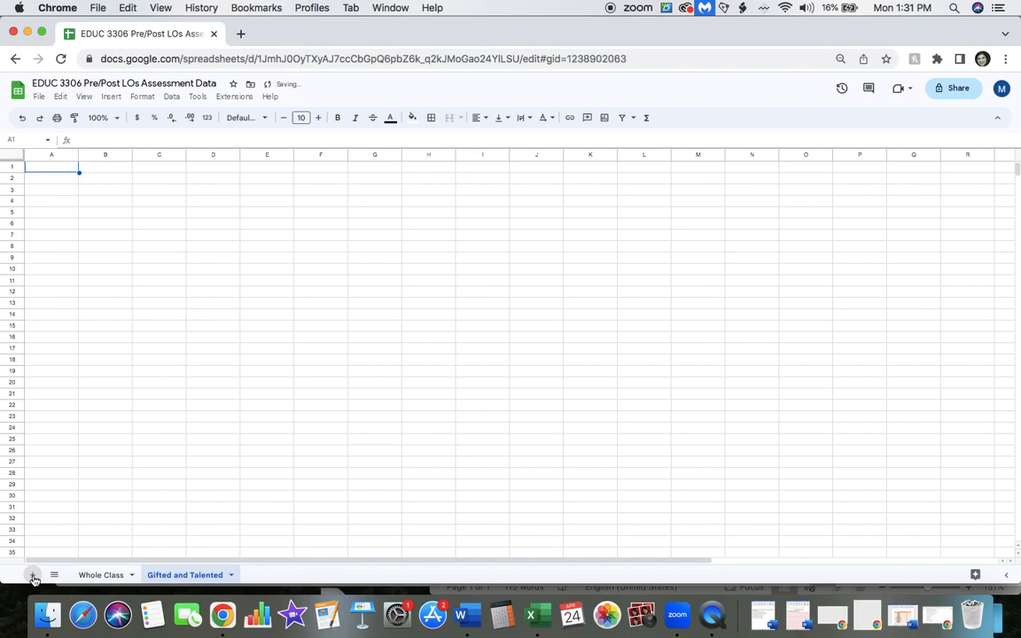
click(267, 573)
text(E)
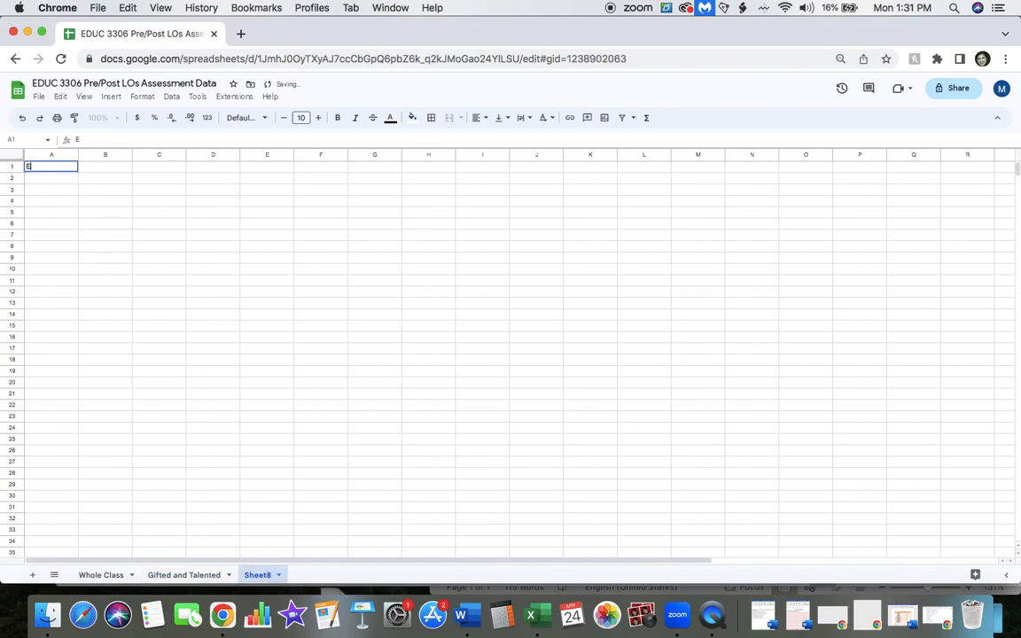
click(257, 576)
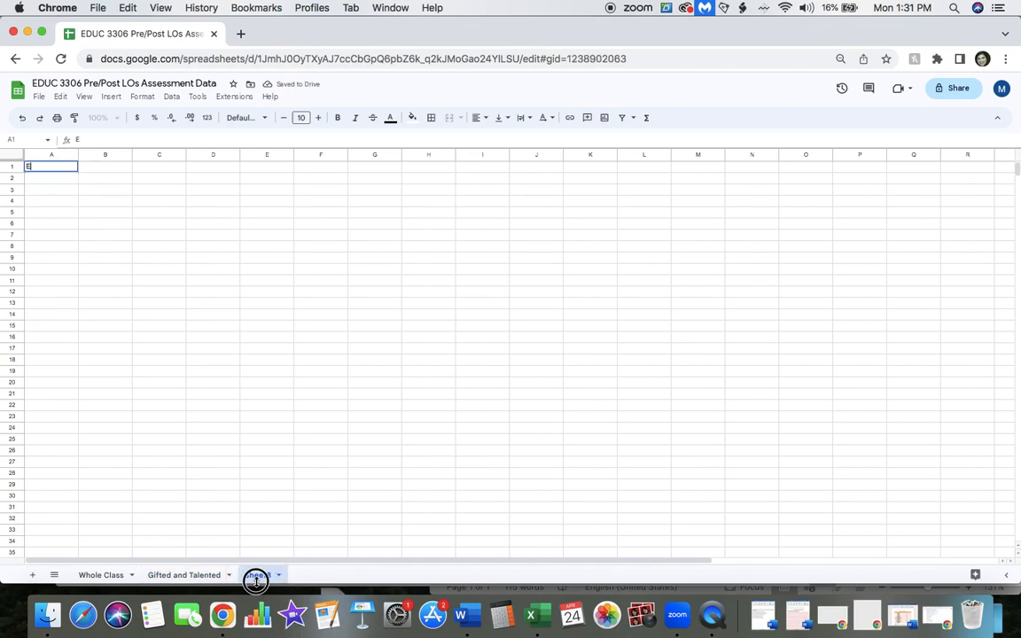
double_click(255, 576)
text(EB/ELL)
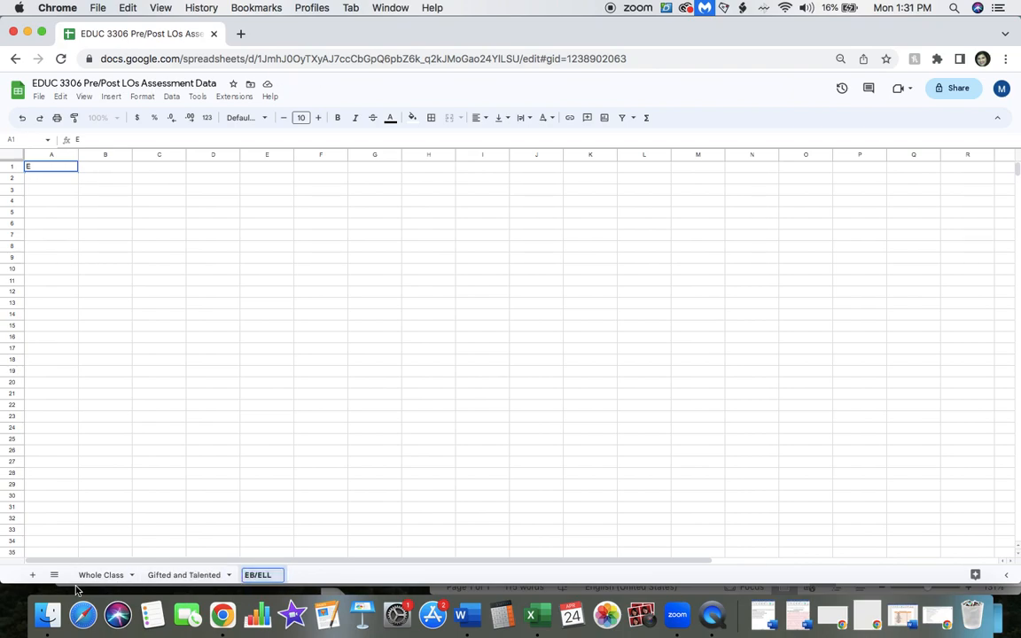
Add two more sheets after EB/ELL, naming them SPED and Section 504.
click(32, 574)
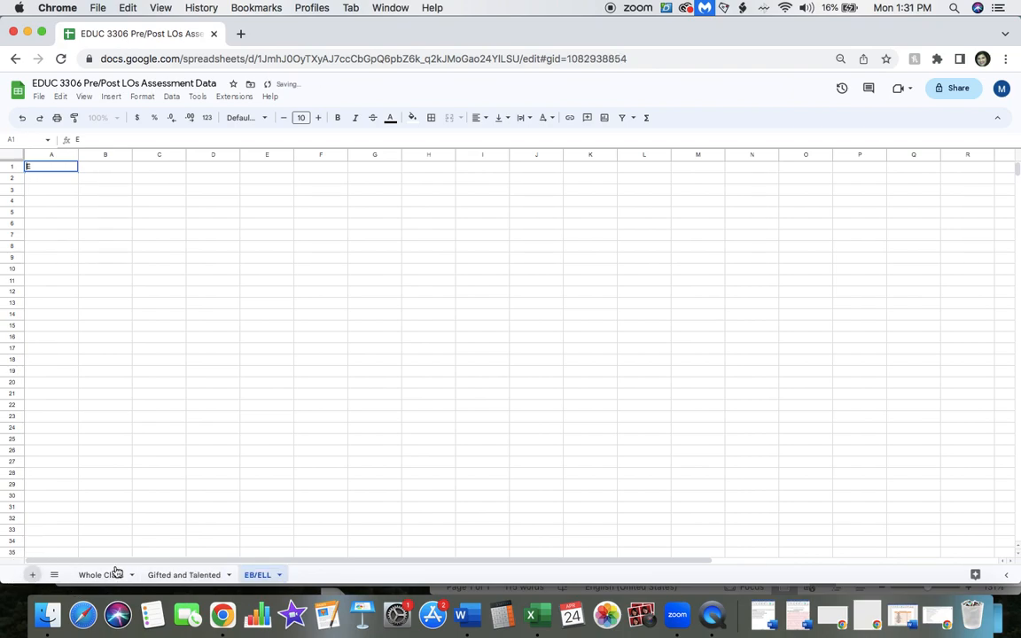
double_click(307, 575)
text(SPED)
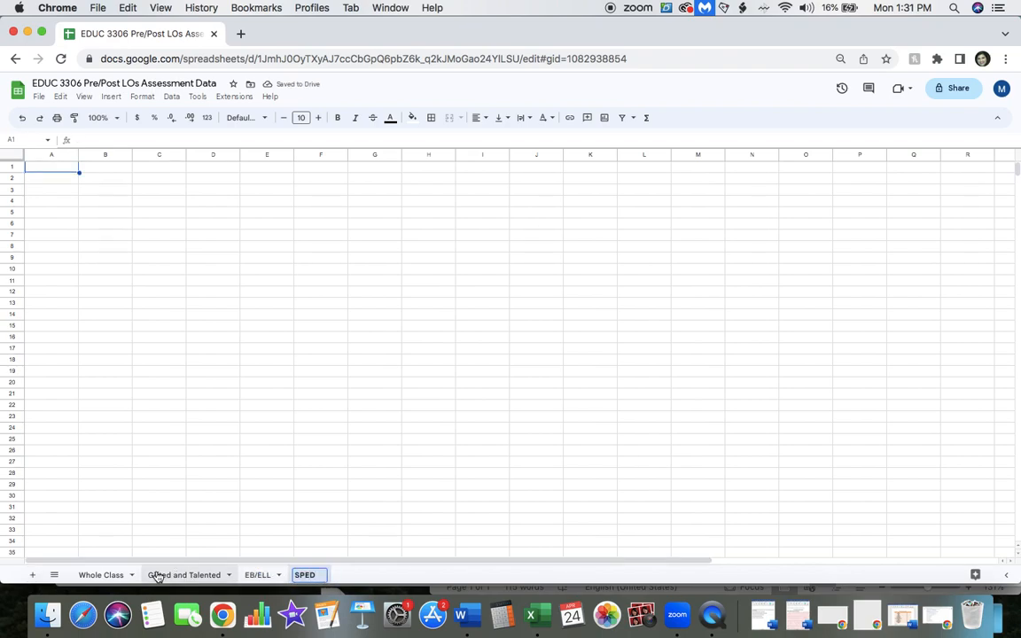
click(32, 576)
double_click(337, 574)
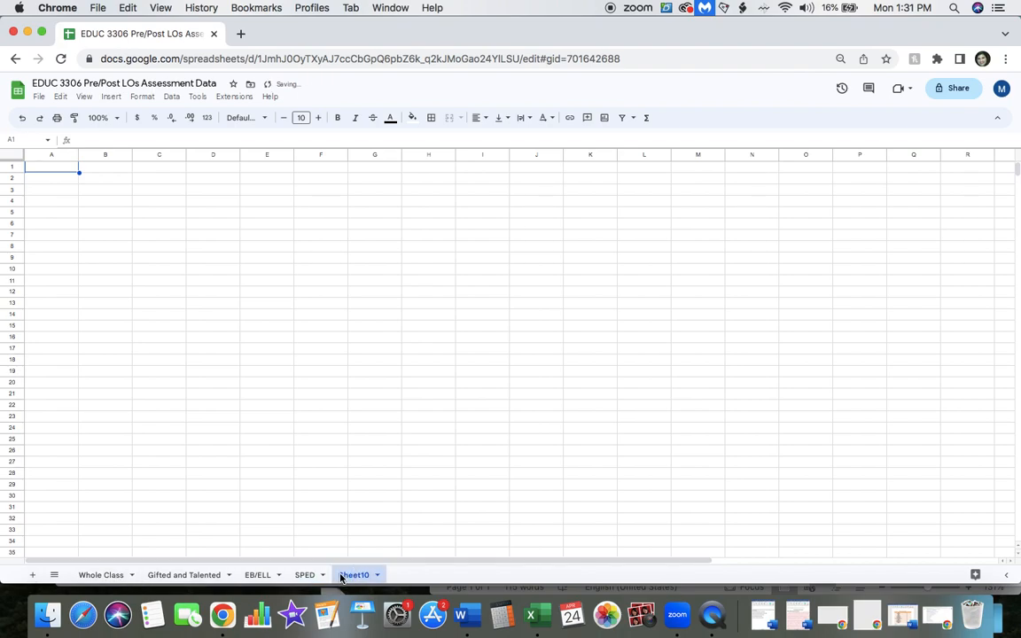
text(Secti)
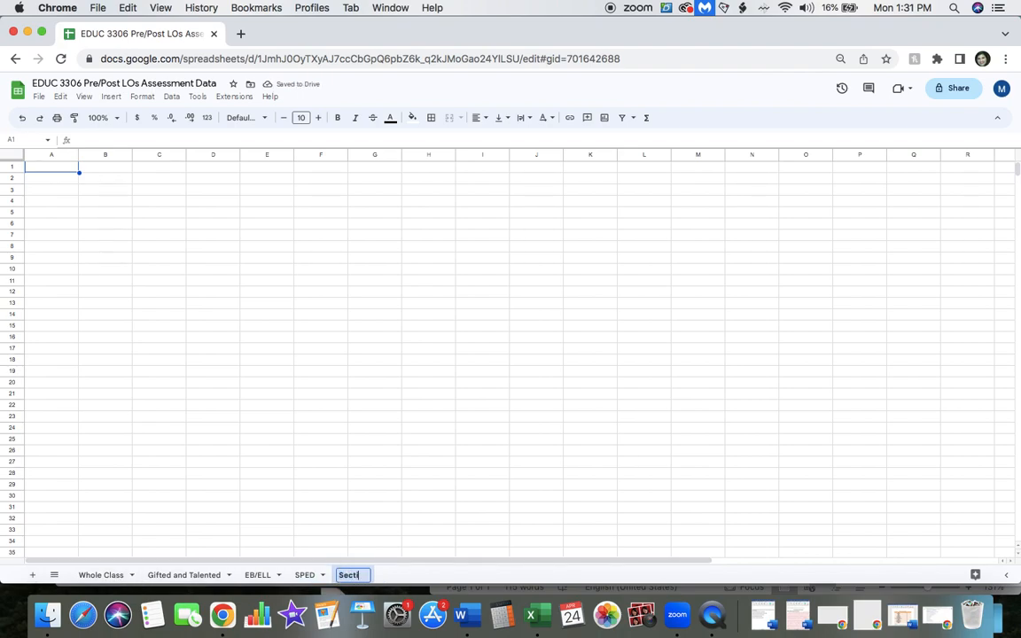
text(on 504)
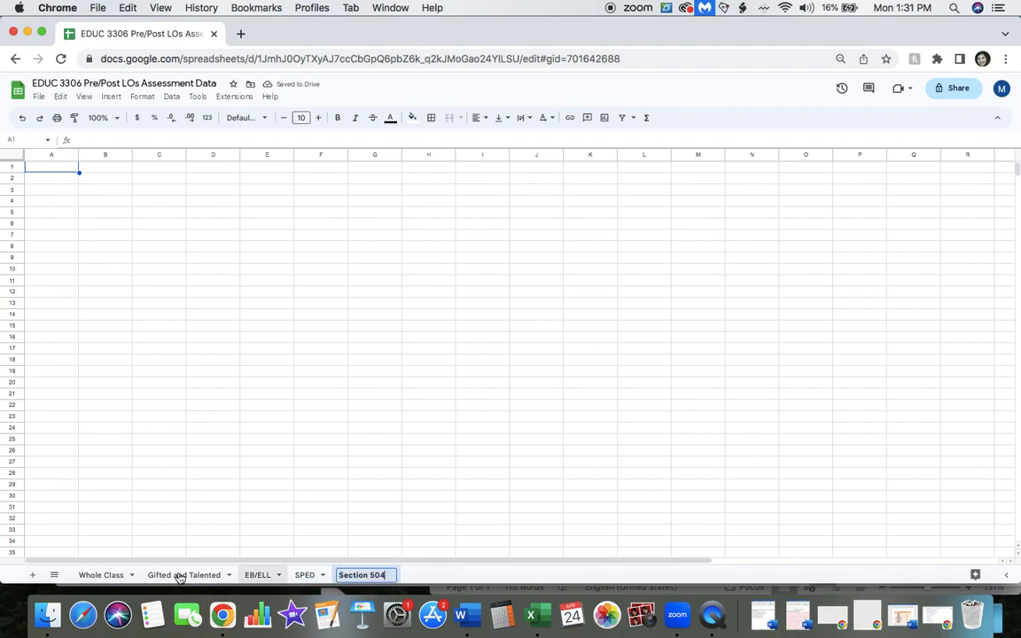
Add a last sheet named Individual Students and return to the Whole Class sheet.
click(28, 575)
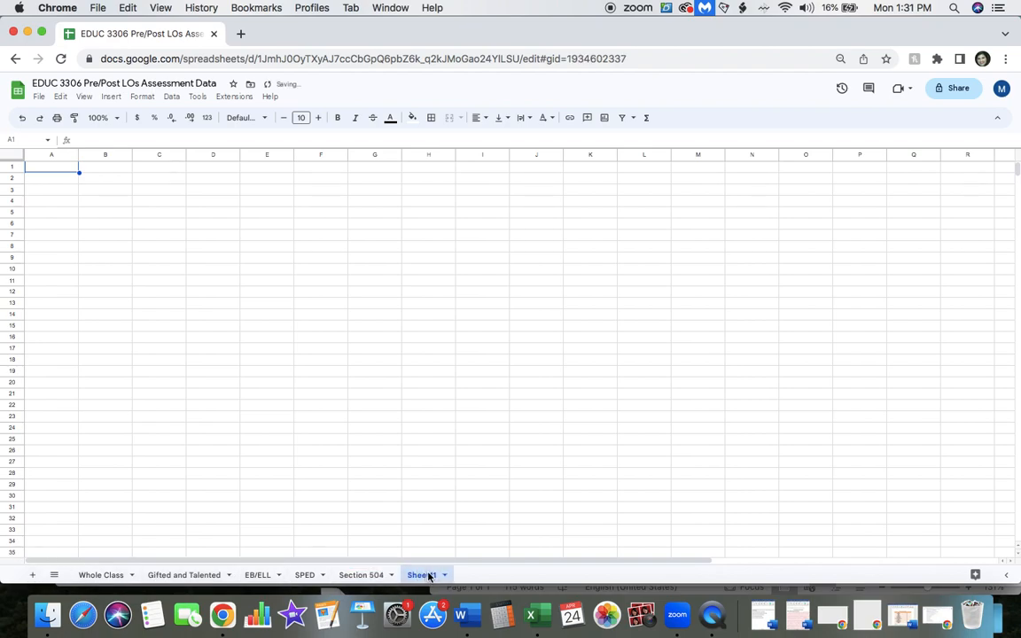
text(Individual Students)
click(89, 576)
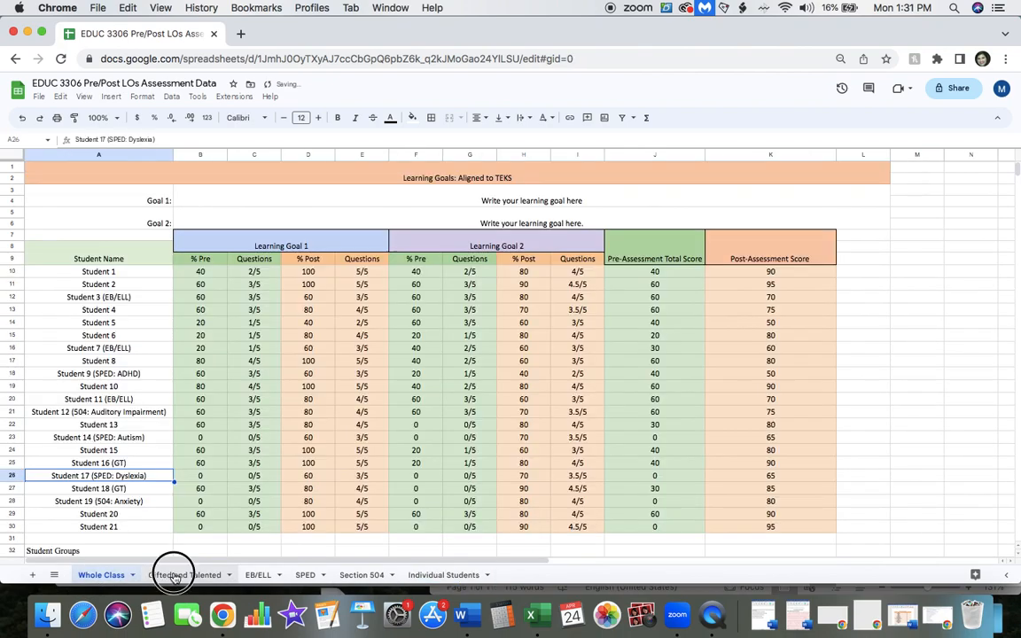
Copy the learning goals and column heading block A1:L9 from Whole Class to the start of the Gifted and Talented sheet.
click(175, 576)
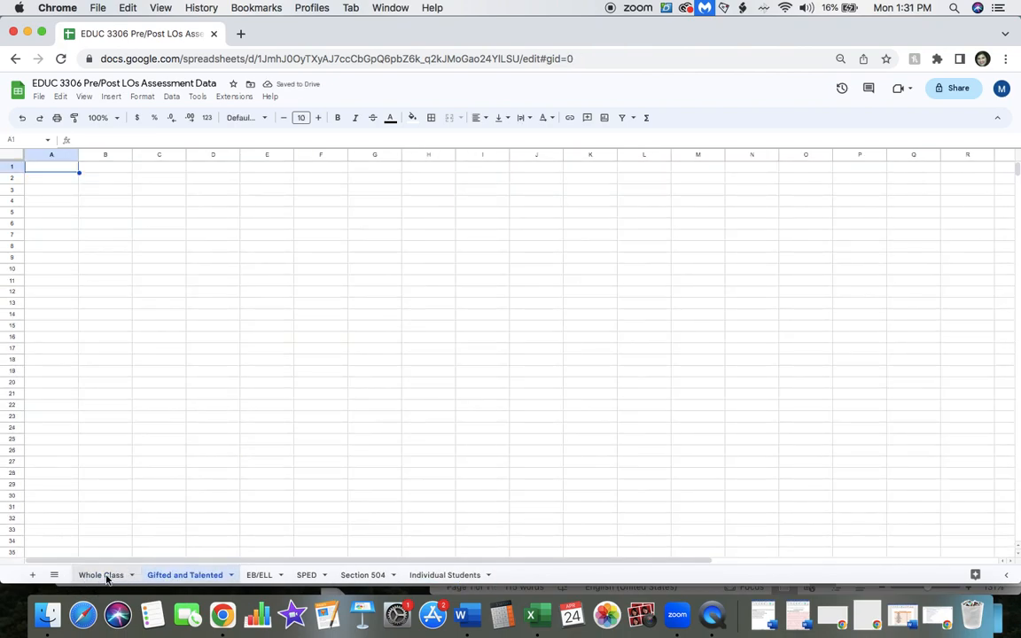
click(107, 578)
drag(73, 167, 536, 252)
key(super+c)
click(193, 580)
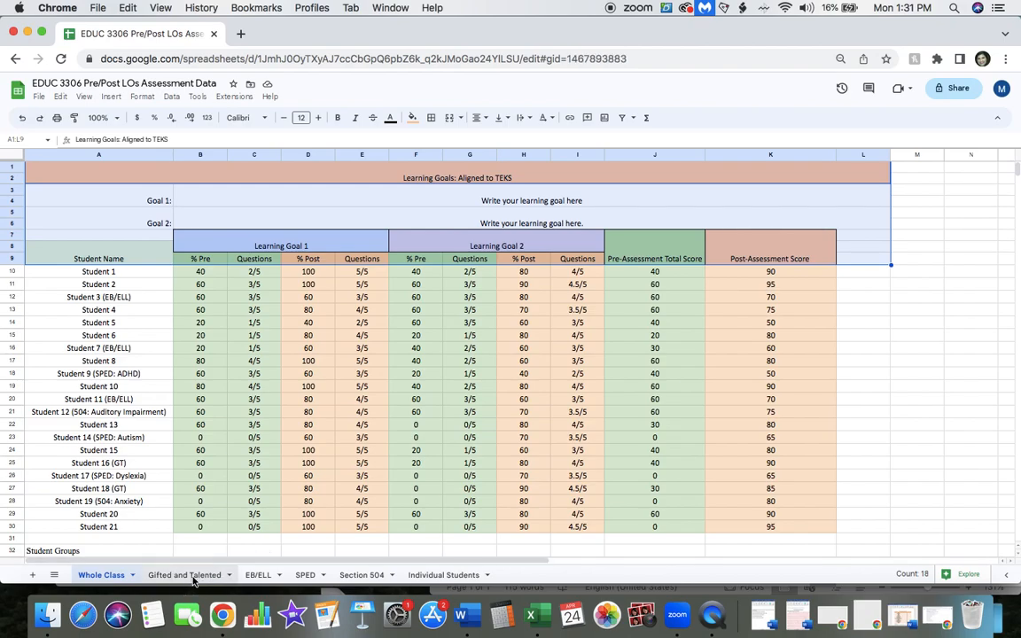
key(super+v)
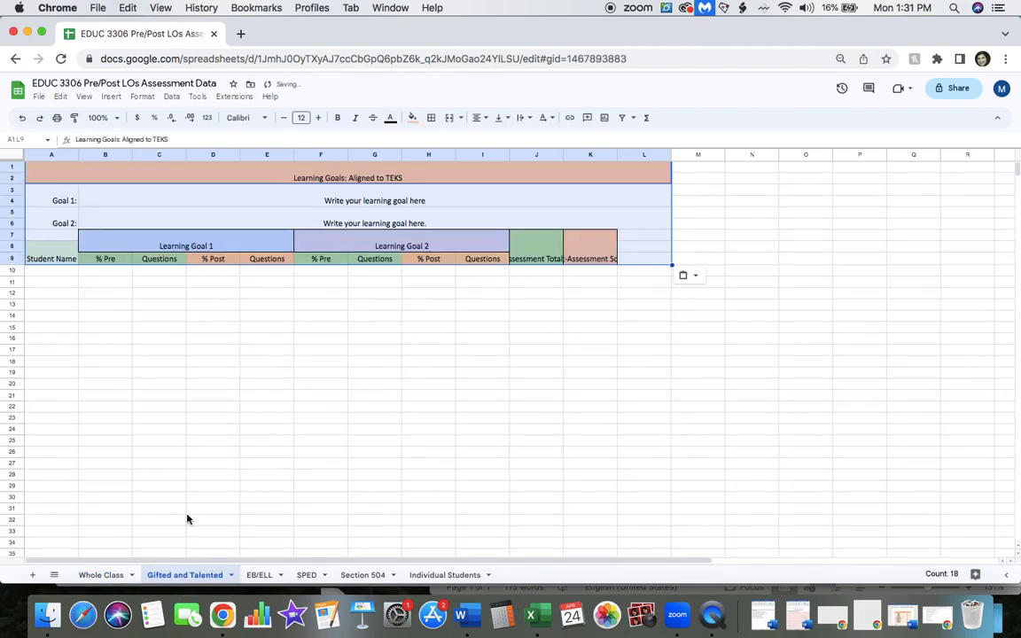
Paste the same heading block into the EB/ELL, SPED, Section 504 and Individual Students sheets.
click(258, 577)
key(super+v)
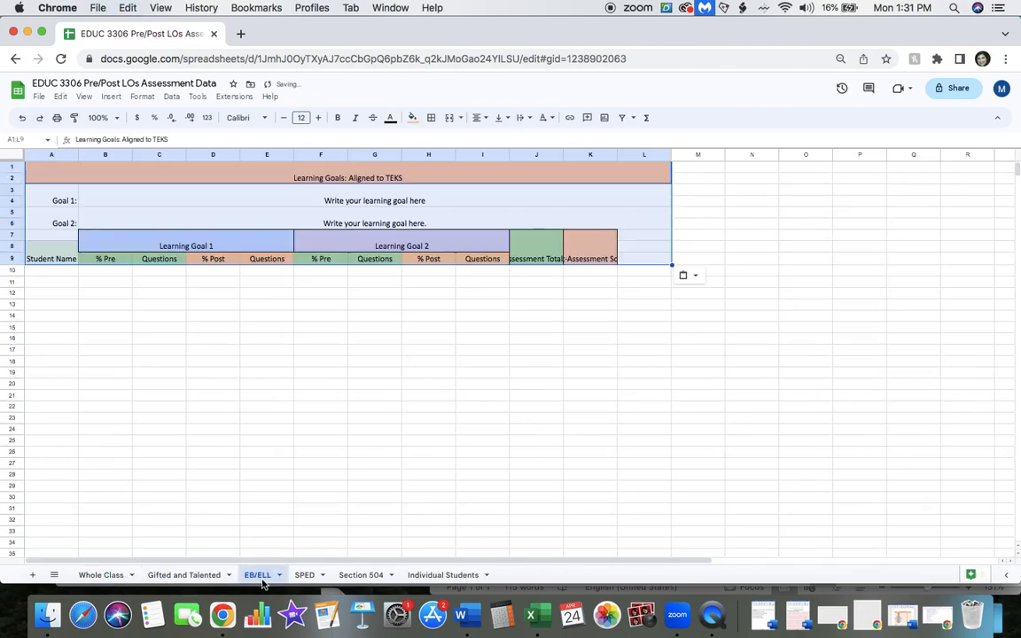
click(306, 576)
key(super+v)
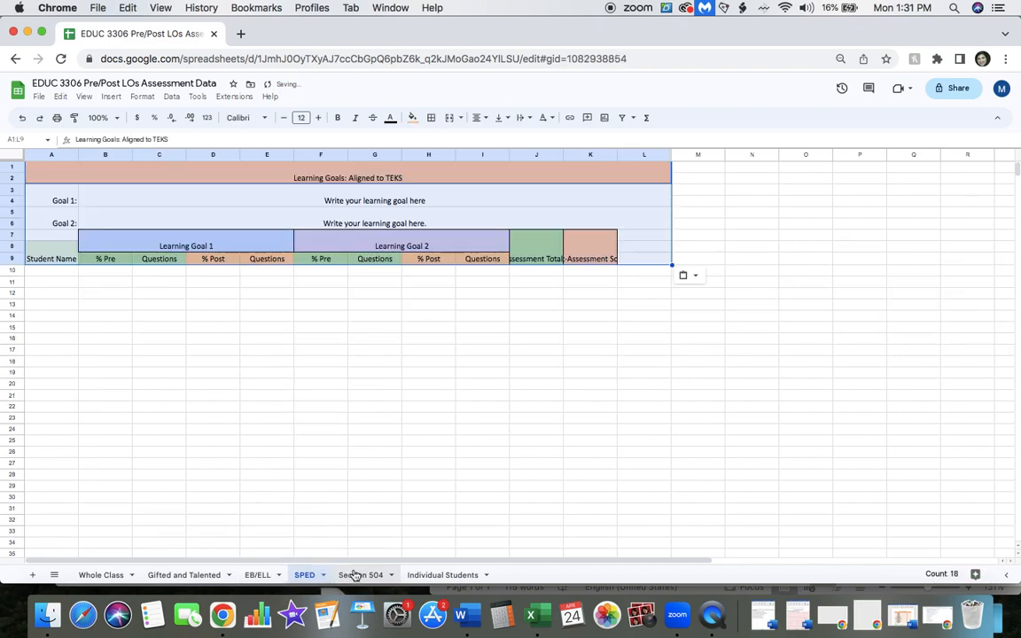
click(362, 574)
key(super+v)
click(443, 574)
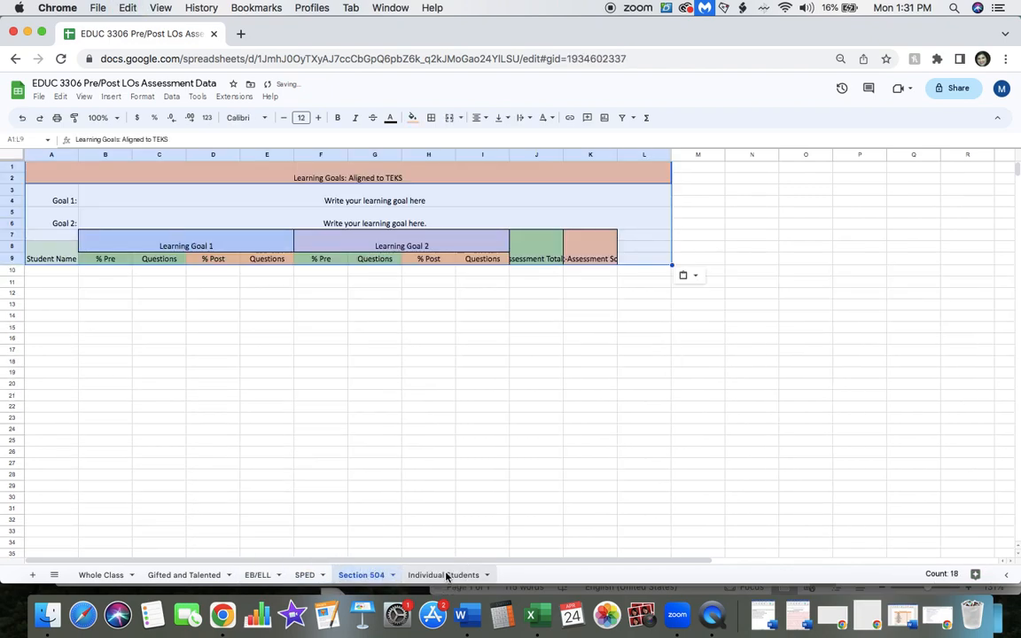
key(super+v)
Review the labelled student names on the Whole Class sheet and the Student Groups list below the scores.
click(87, 575)
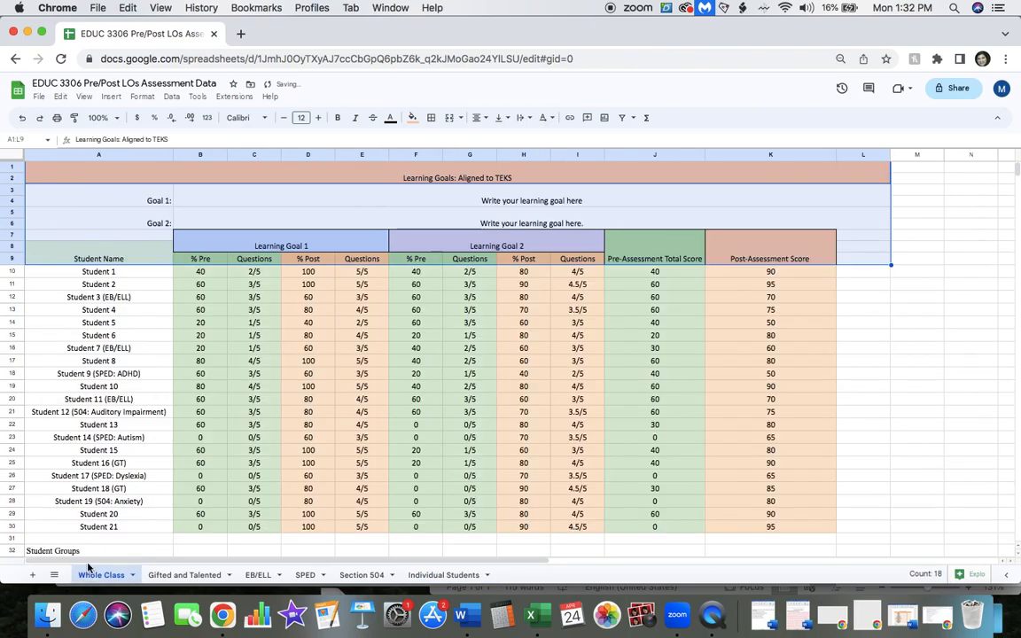
click(184, 575)
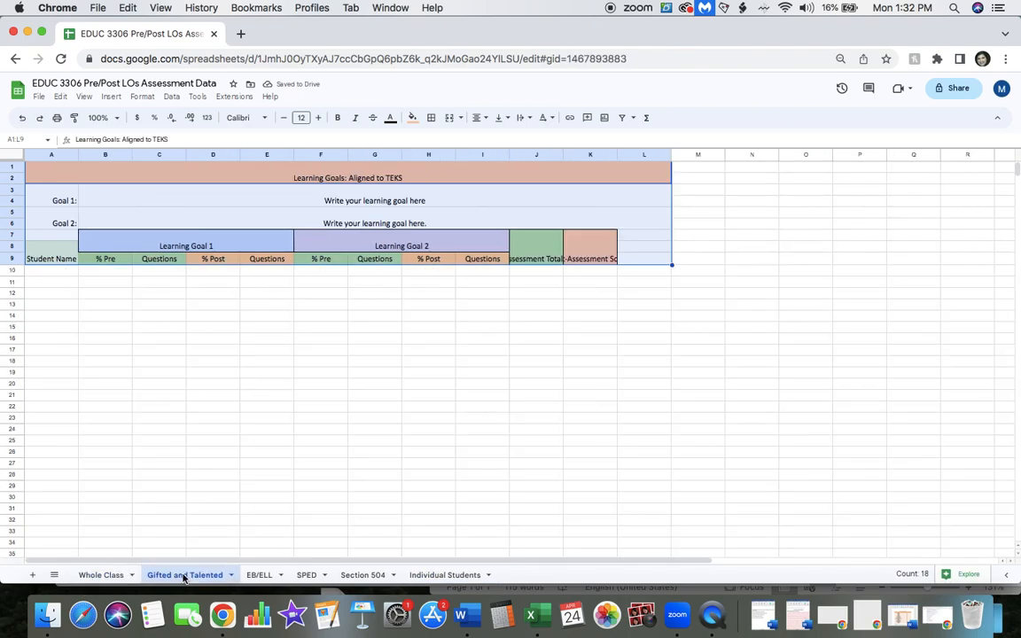
click(108, 574)
click(111, 399)
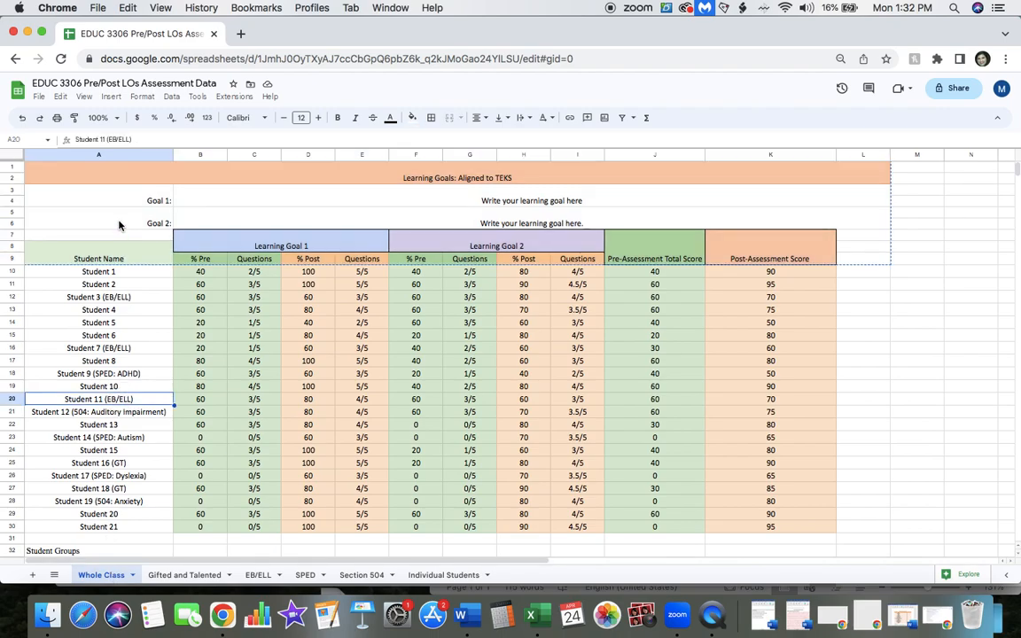
click(111, 297)
click(115, 349)
click(119, 374)
click(119, 400)
click(118, 411)
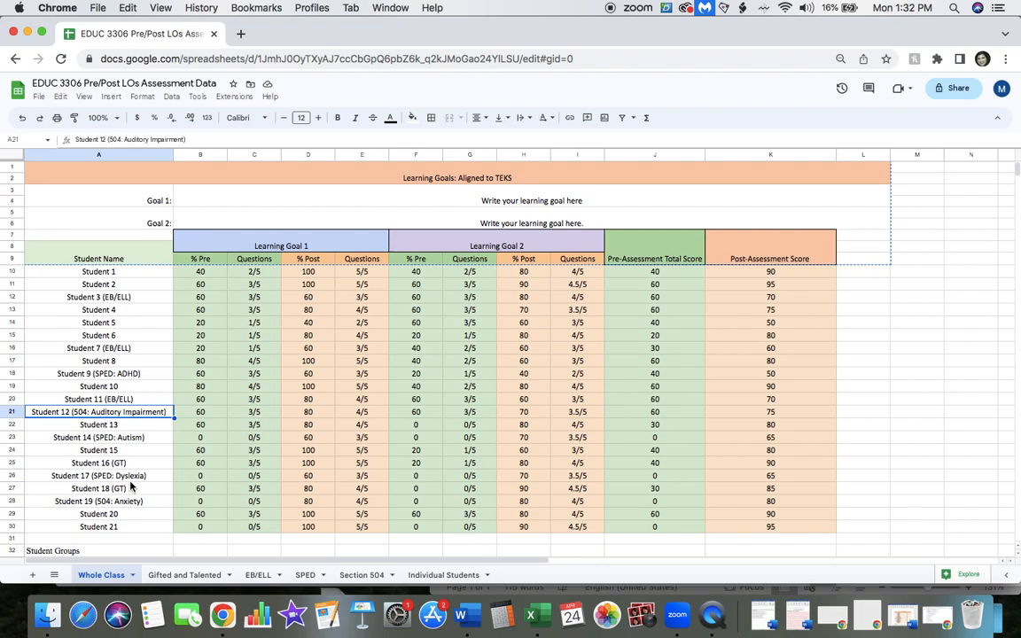
scroll(131, 485, down, 2)
scroll(93, 492, down, 1)
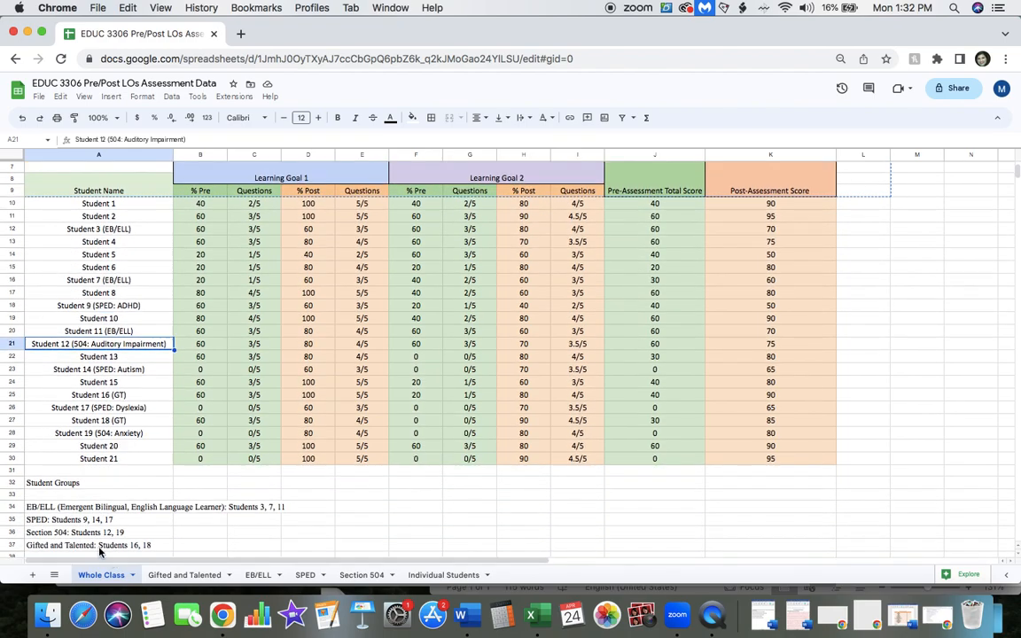
Copy Student 16's full score row from Whole Class into row 10 of the Gifted and Talented sheet.
click(124, 392)
drag(128, 390, 747, 401)
key(super+c)
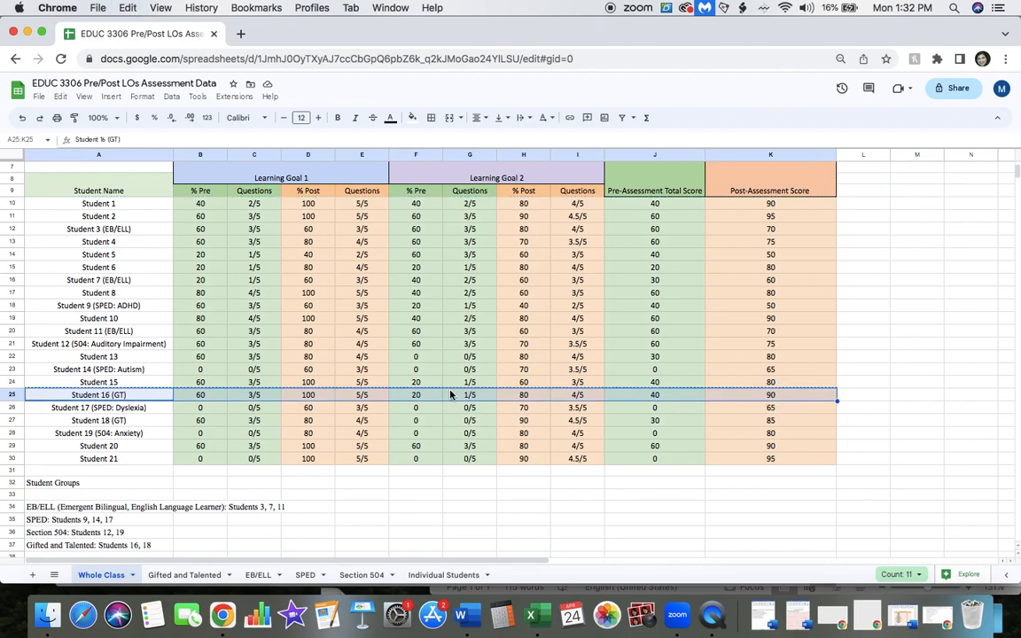
click(180, 575)
click(47, 271)
key(super+v)
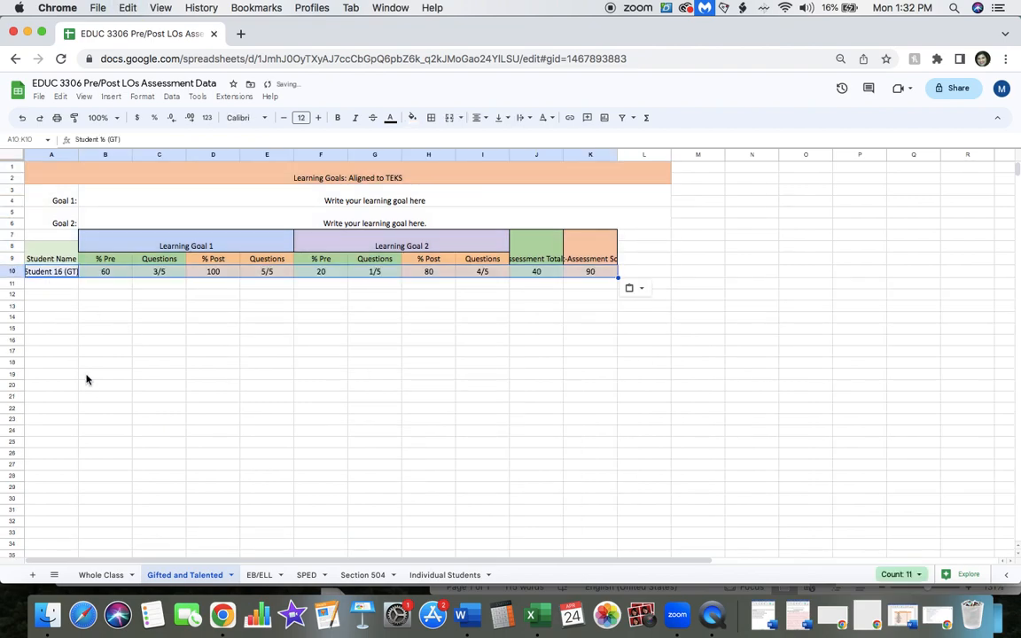
Copy Student 18's full score row from Whole Class into row 11 of the Gifted and Talented sheet.
click(101, 575)
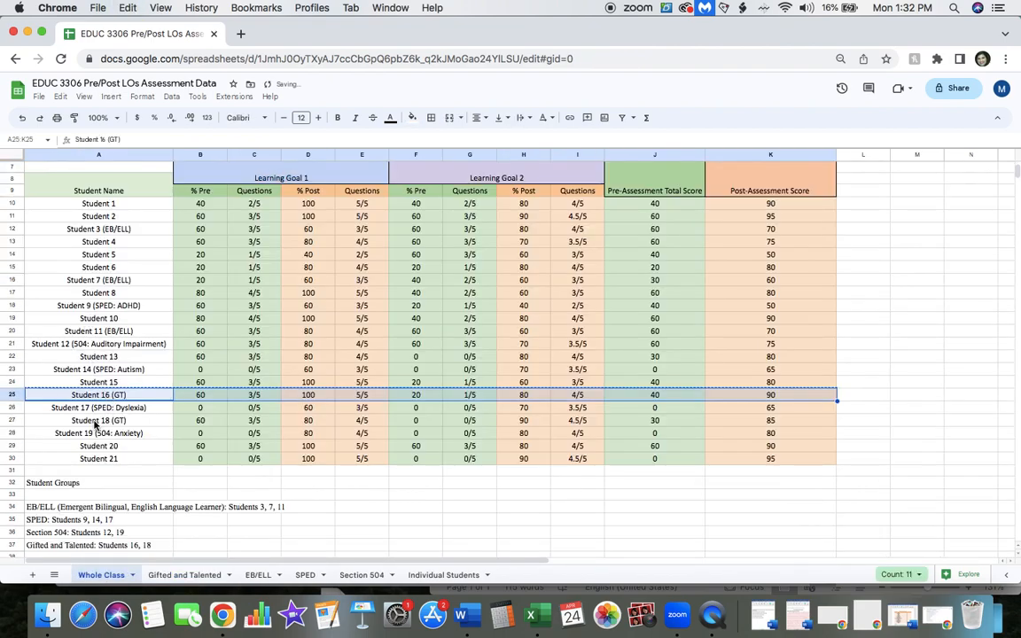
drag(94, 421, 713, 432)
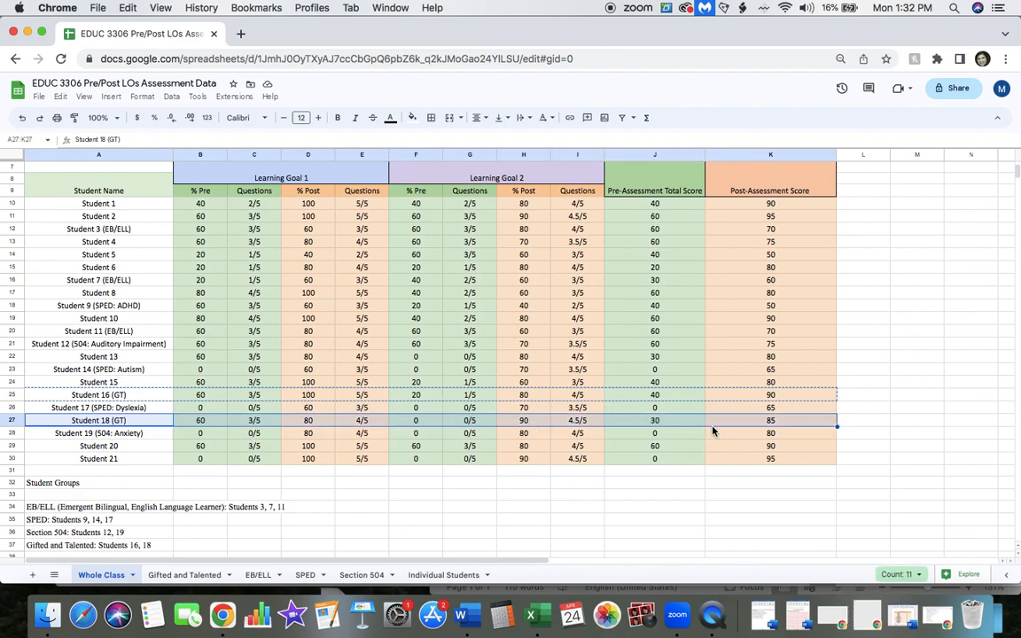
click(173, 576)
click(45, 284)
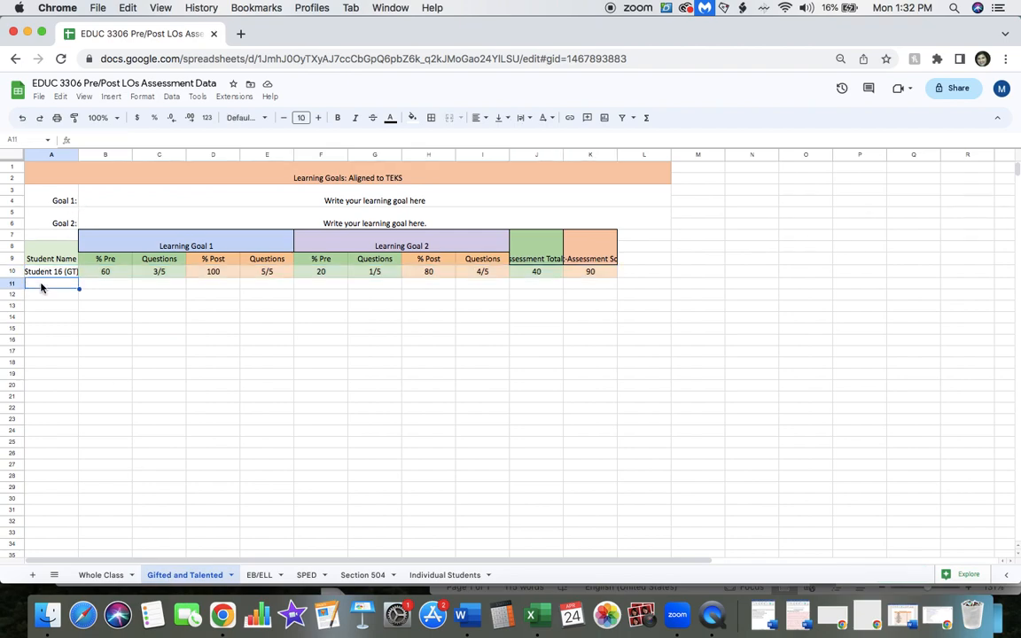
key(cmd+v)
Widen the Student Name and Pre-Assessment Total Score columns on the Gifted and Talented sheet.
drag(78, 155, 91, 155)
drag(116, 155, 120, 155)
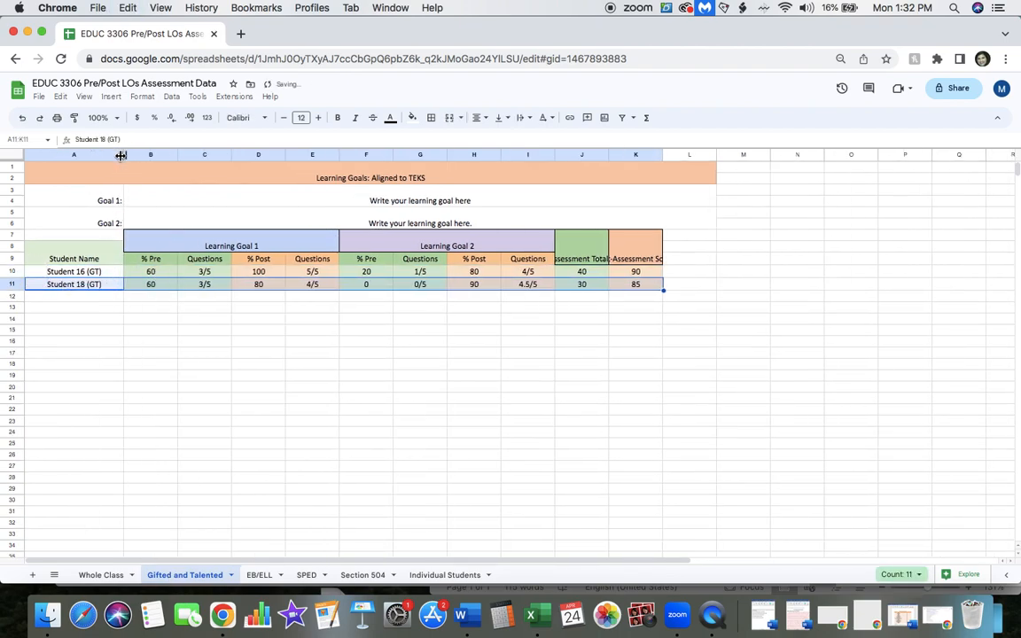
drag(608, 155, 789, 153)
Copy the score rows of Students 3, 7 and 11 from Whole Class into rows 10 to 12 of EB/ELL and widen its name and assessment-score columns.
click(258, 574)
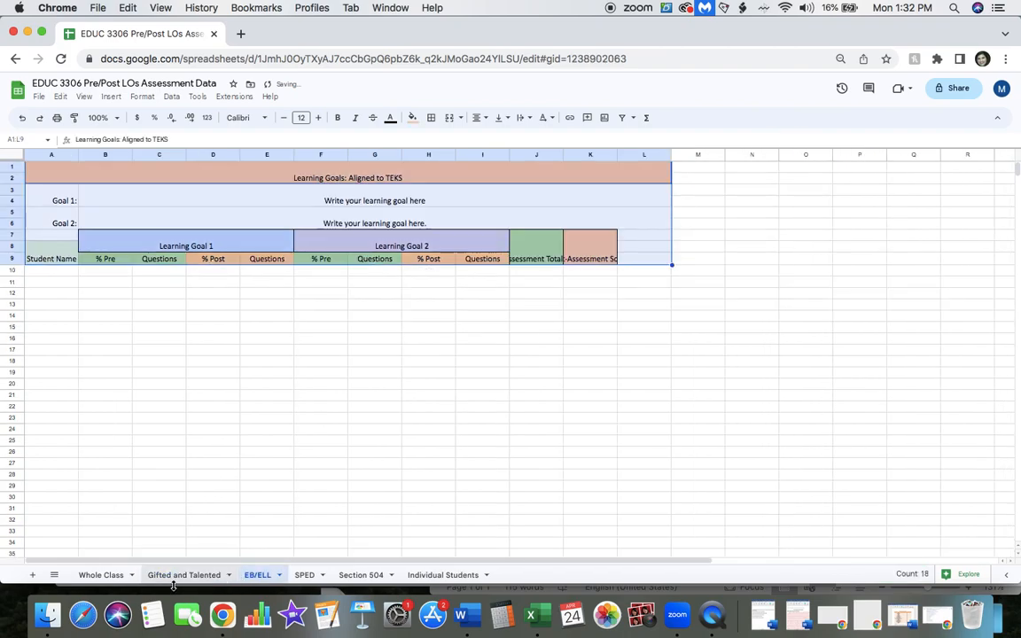
click(101, 575)
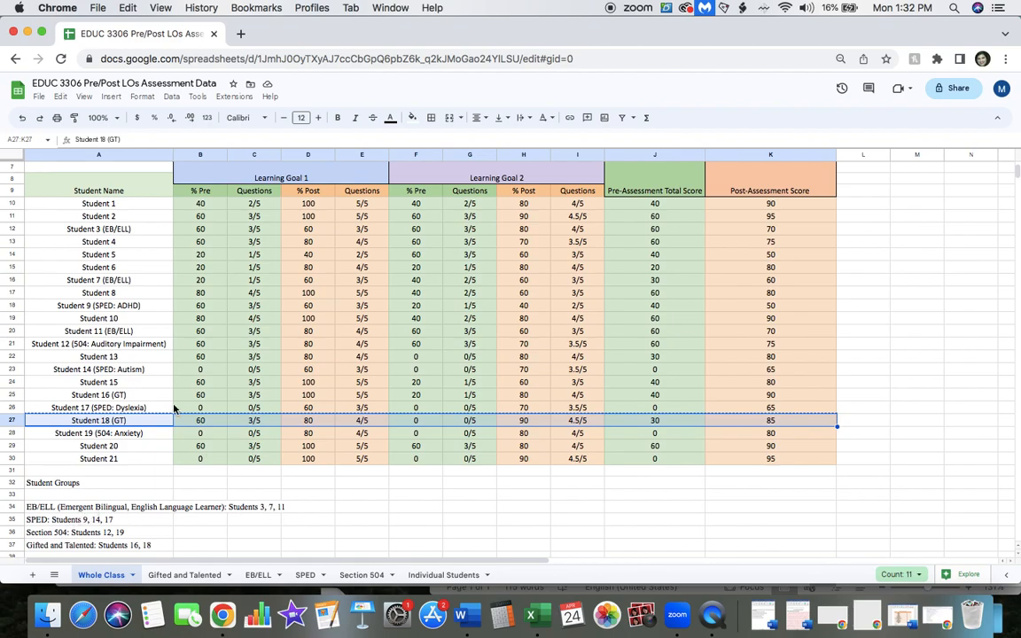
drag(132, 228, 794, 233)
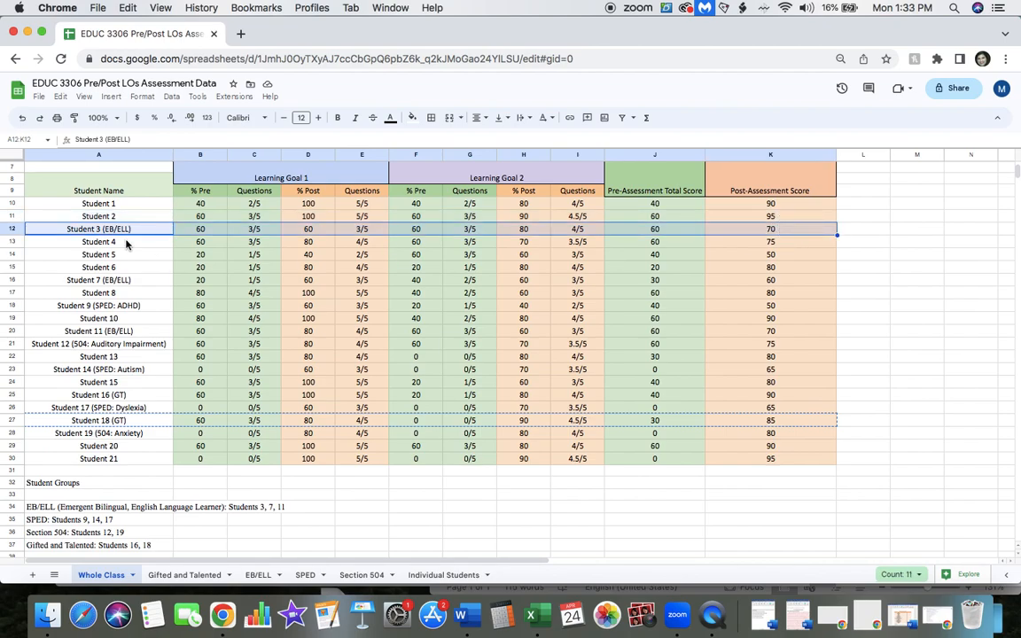
drag(68, 280, 796, 281)
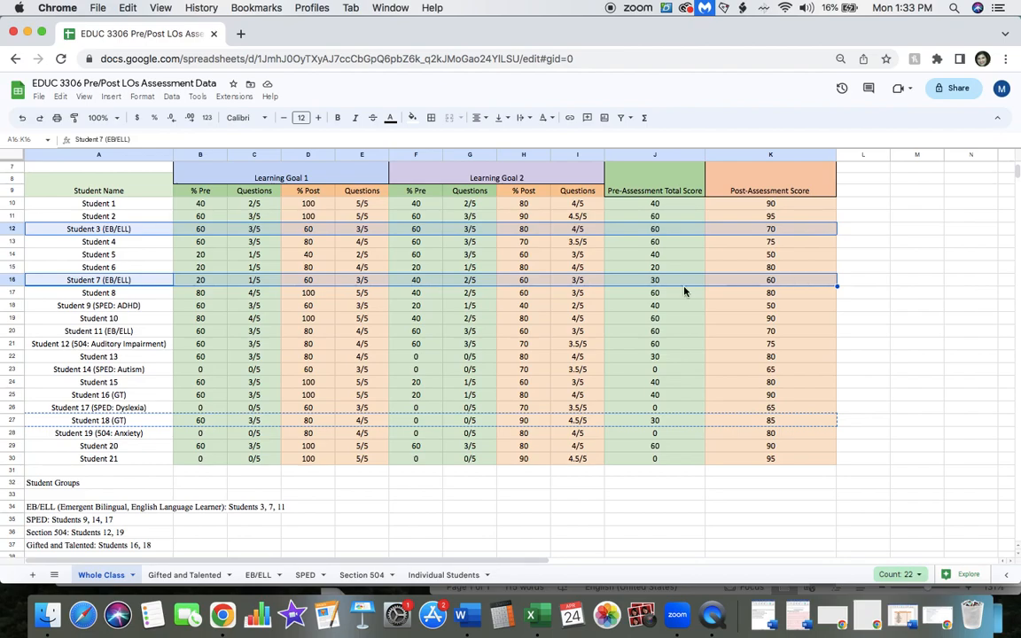
drag(55, 333, 771, 333)
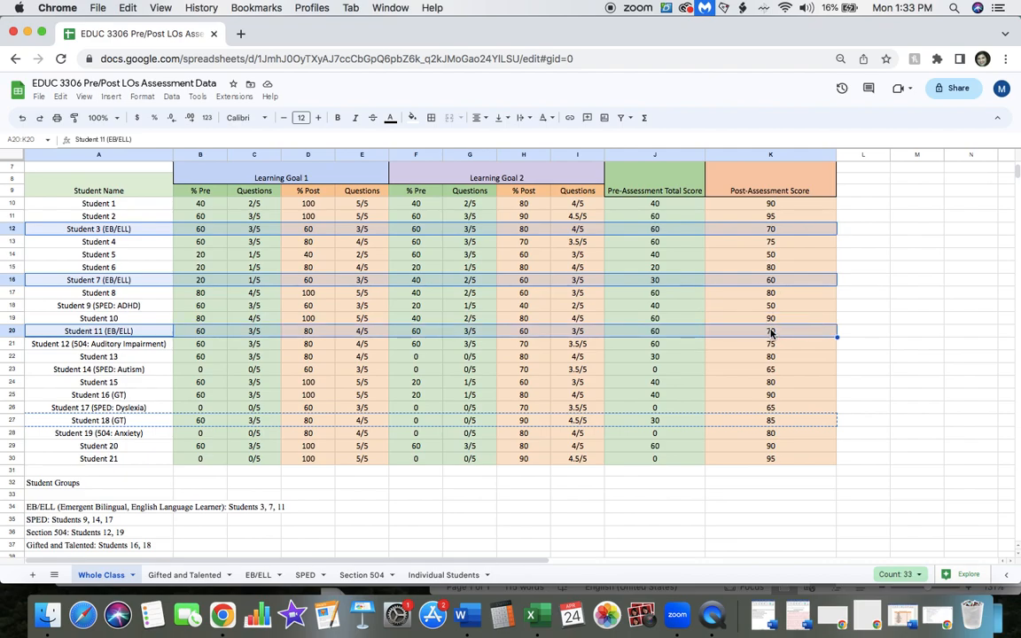
key(cmd+c)
click(258, 575)
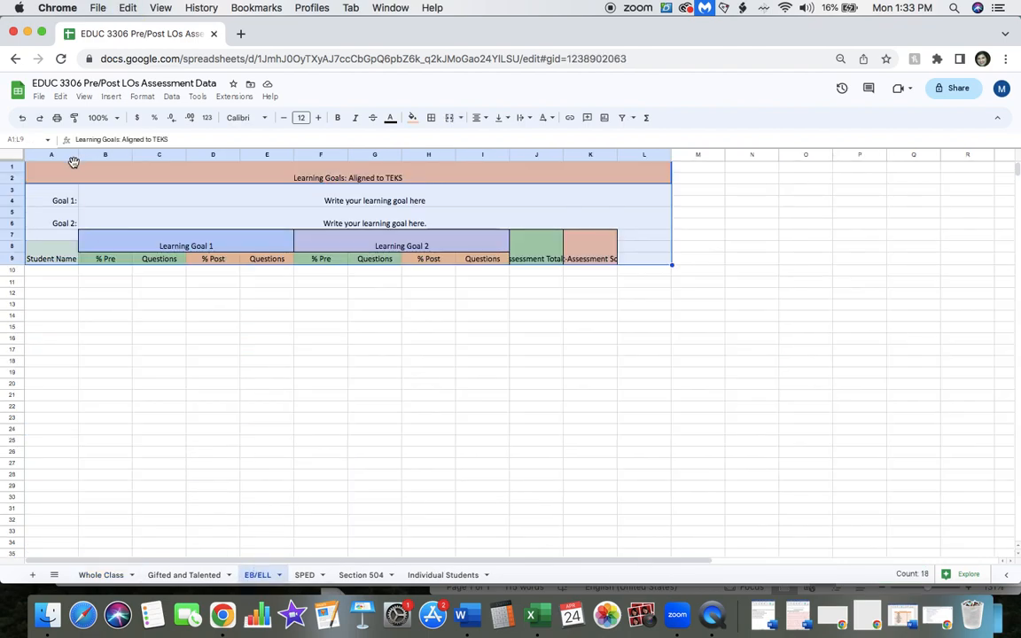
click(69, 275)
key(super+v)
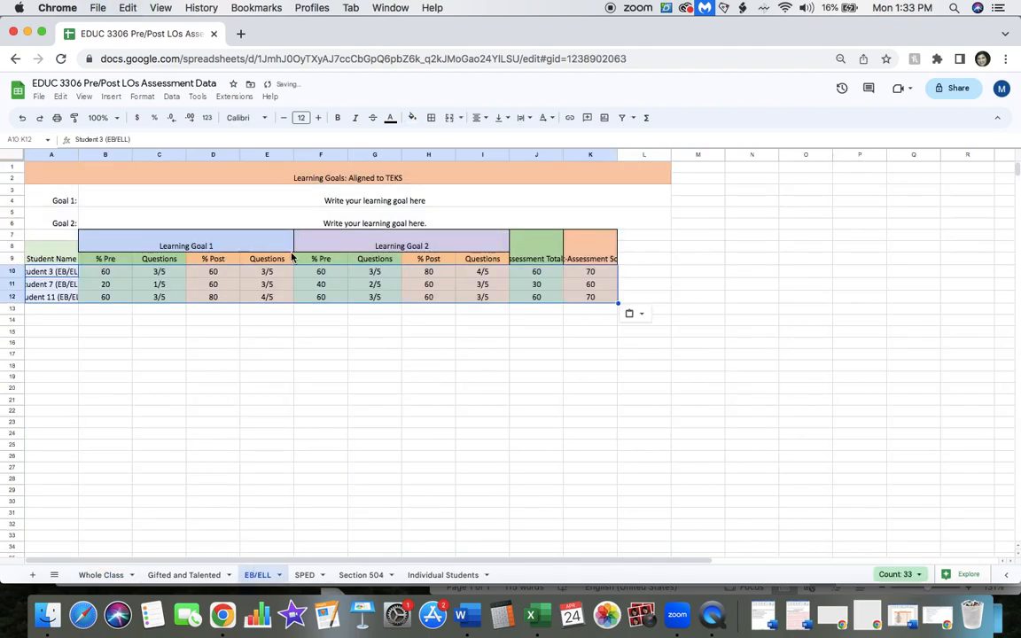
drag(78, 153, 121, 156)
drag(606, 154, 754, 152)
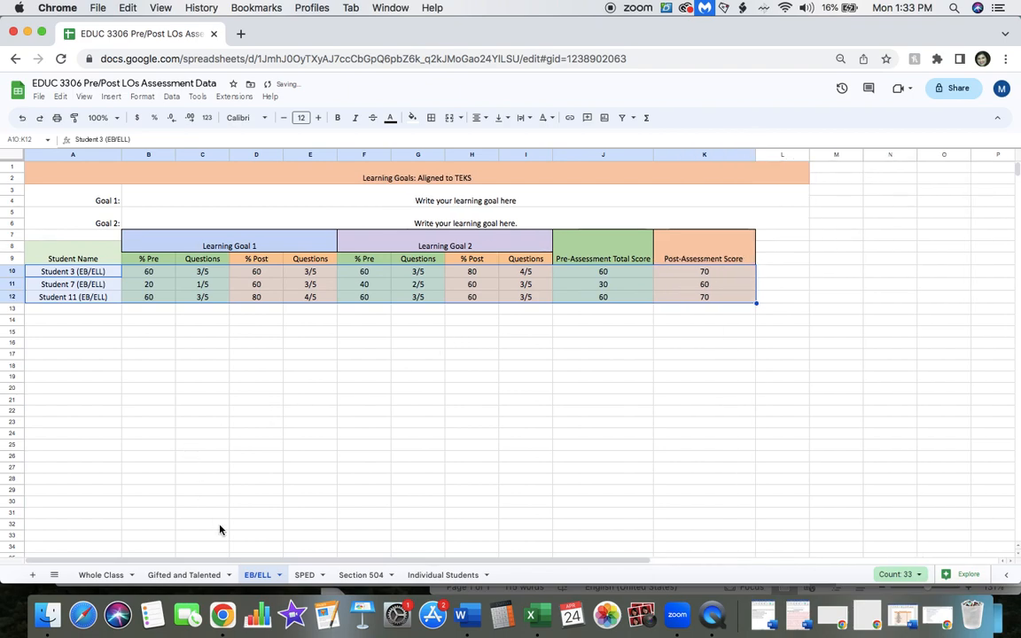
click(304, 575)
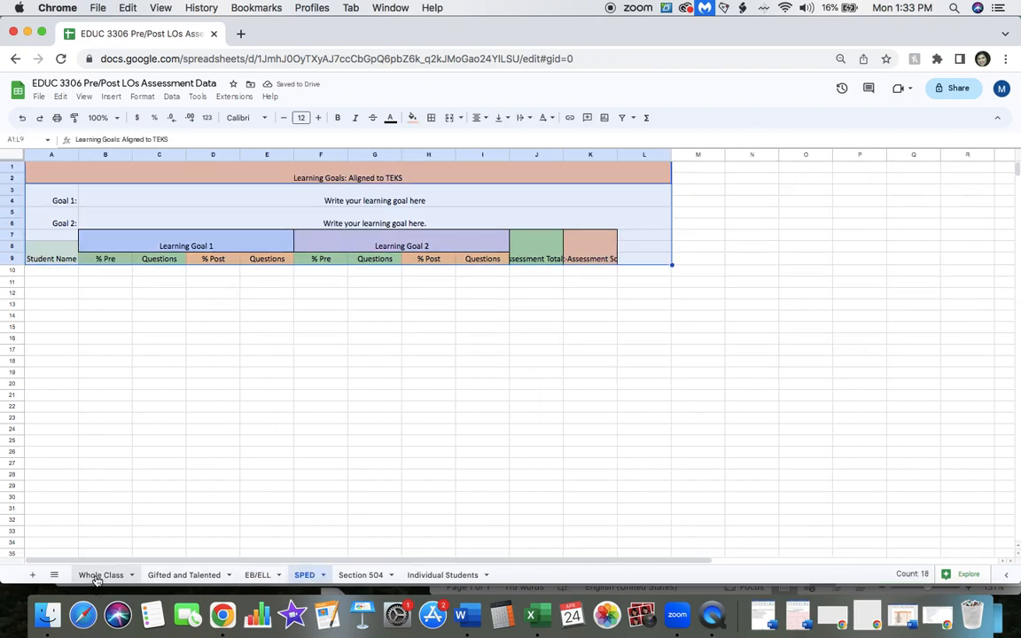
click(98, 575)
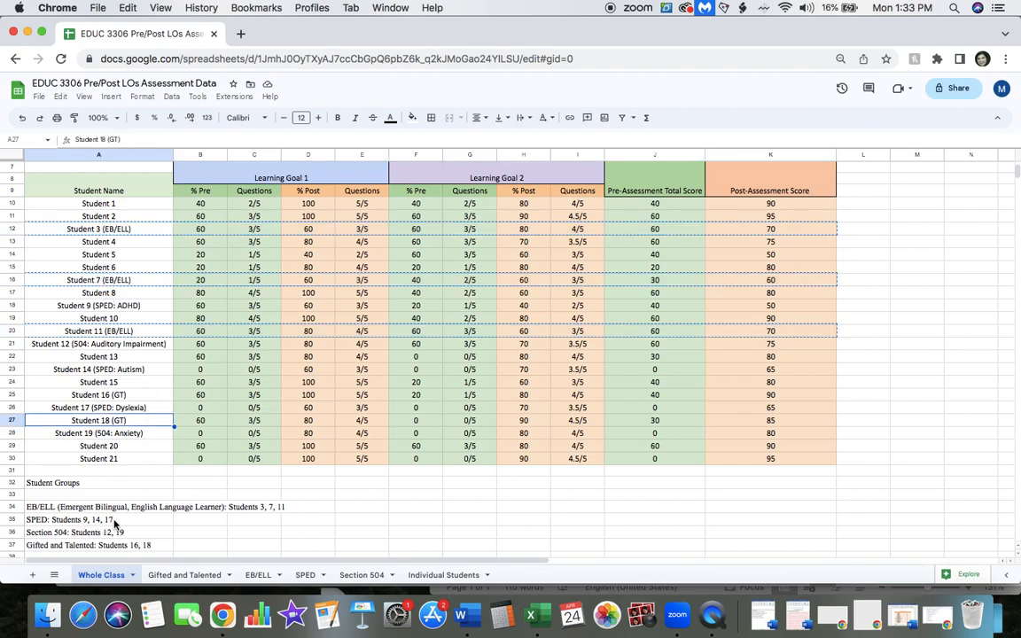
drag(91, 305, 762, 307)
key(ctrl+c)
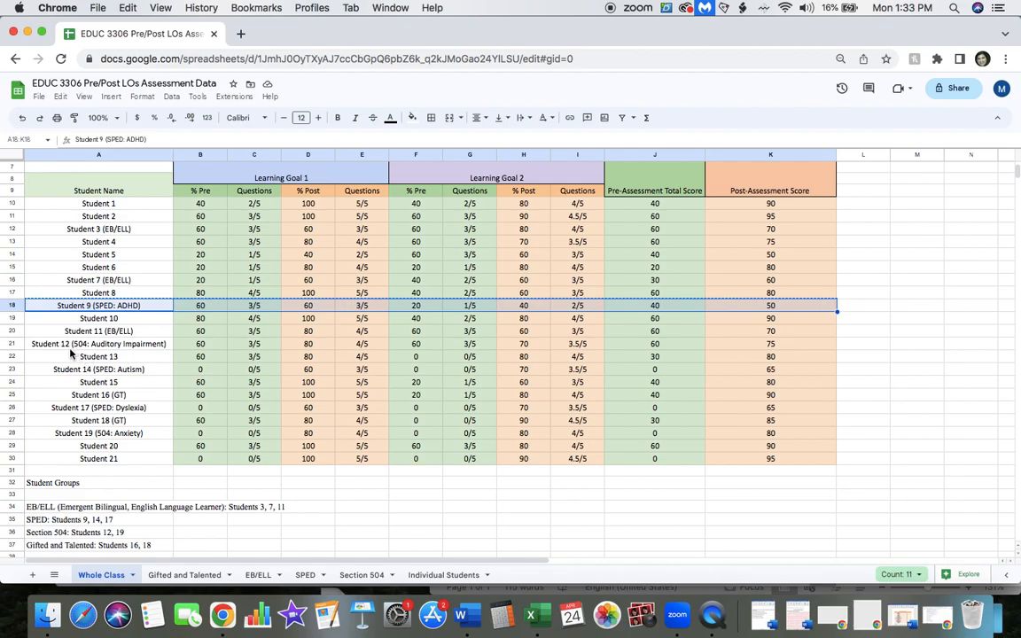
drag(68, 370, 774, 375)
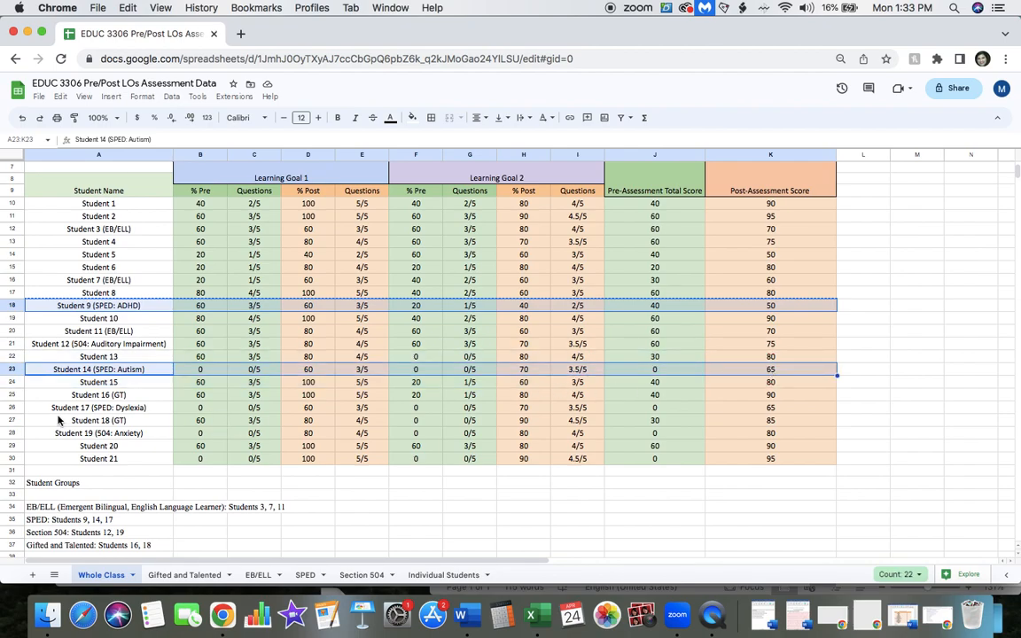
drag(40, 410, 760, 405)
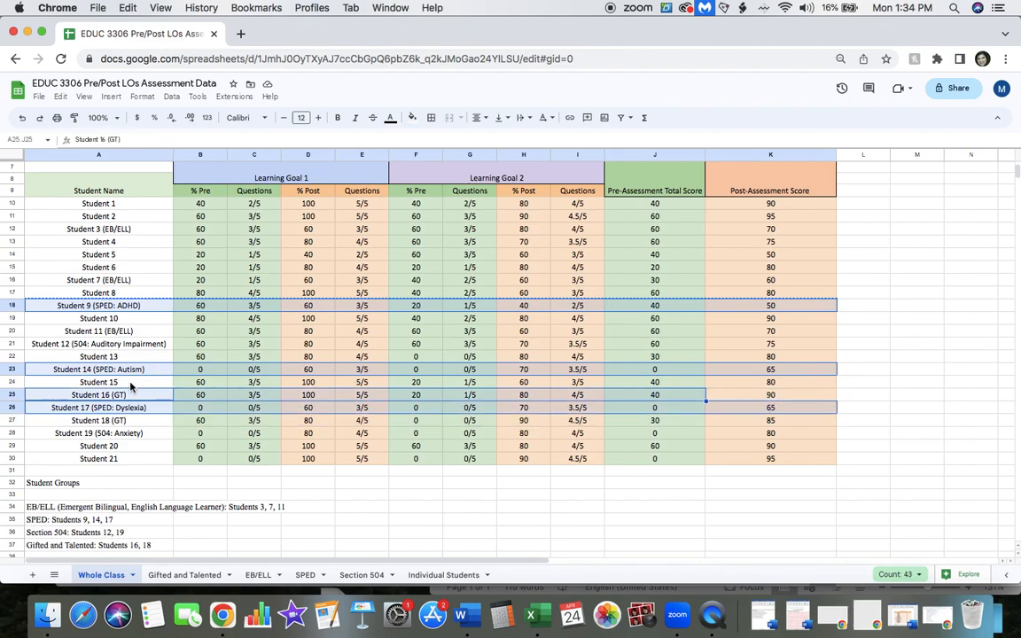
key(Tab)
drag(53, 406, 504, 410)
click(520, 420)
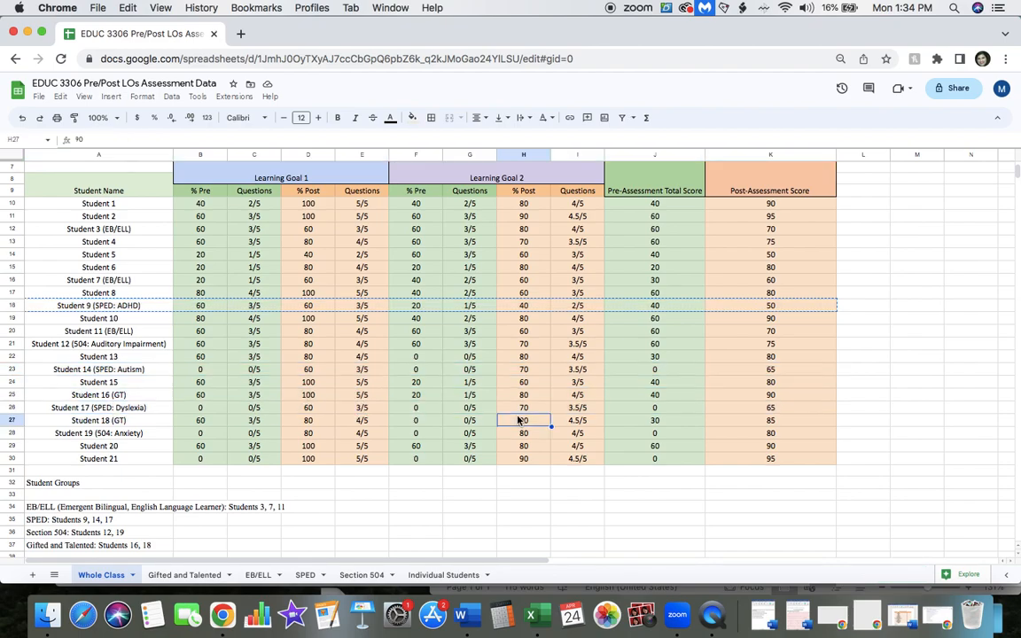
Try to copy the score rows of Students 14 and 17 from Whole Class into the SPED sheet starting at cell A11.
drag(52, 307, 800, 309)
click(536, 484)
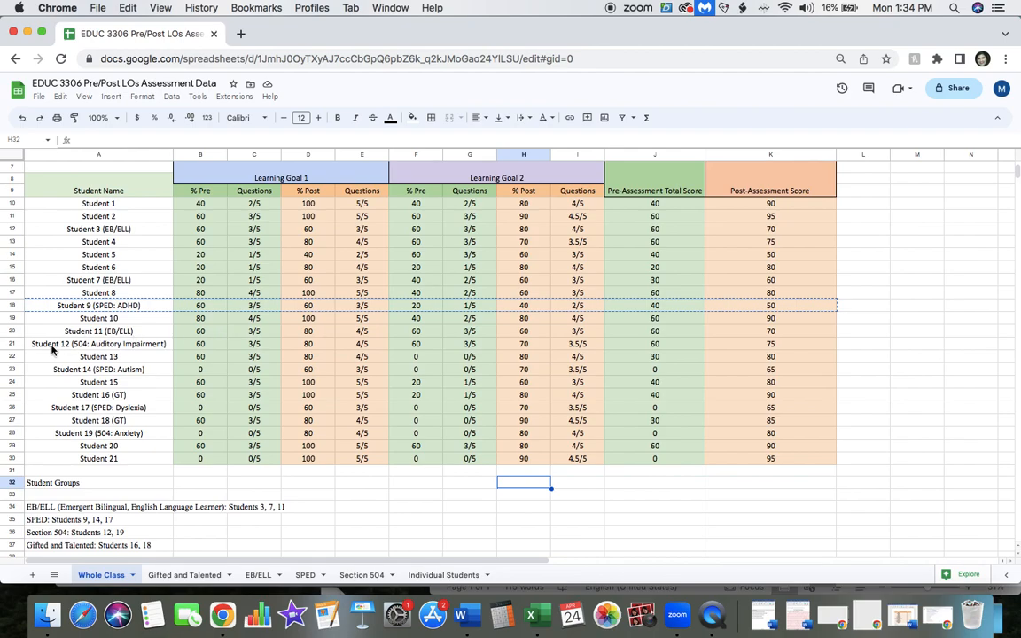
drag(51, 370, 766, 368)
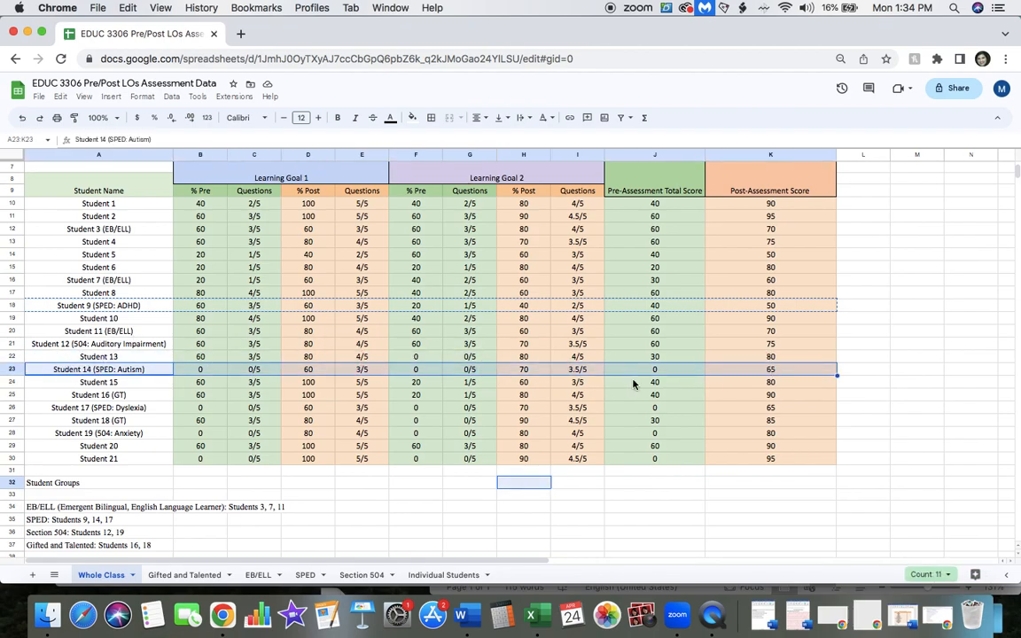
drag(52, 412, 783, 412)
key(super+c)
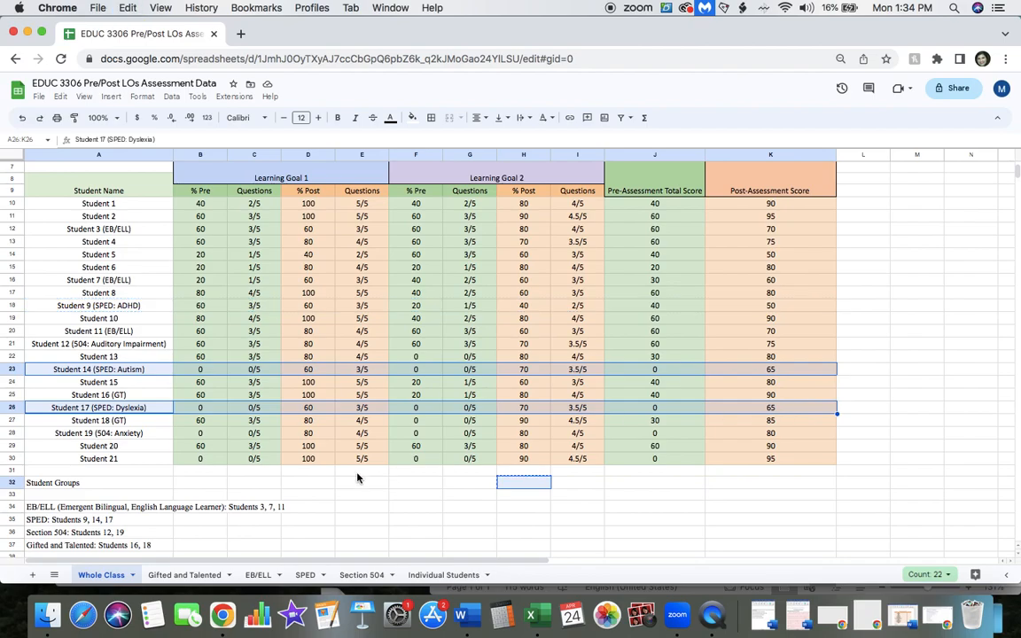
click(274, 571)
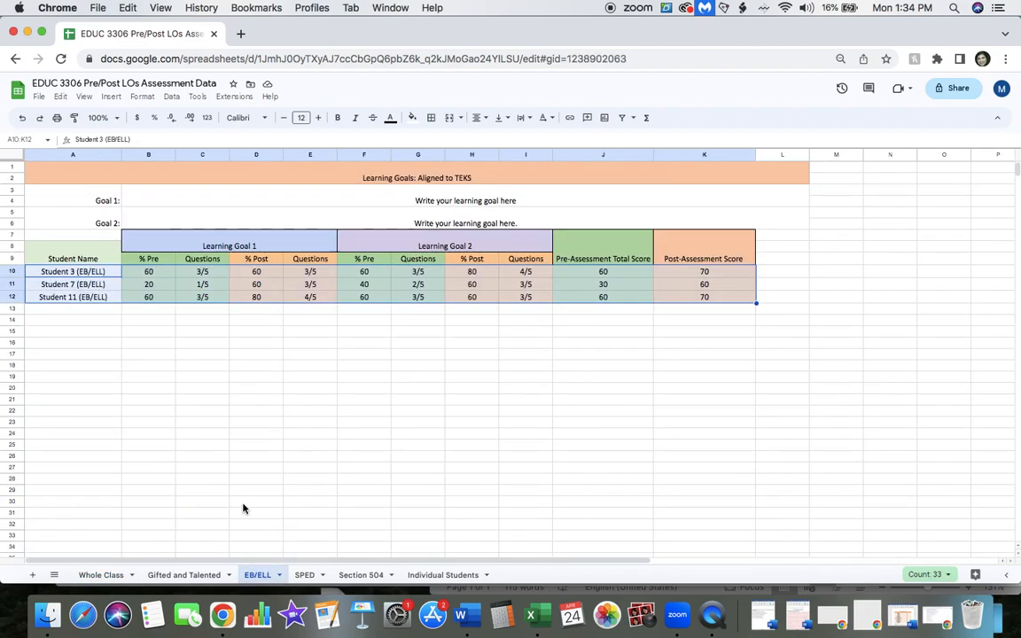
click(304, 574)
click(48, 284)
key(super+v)
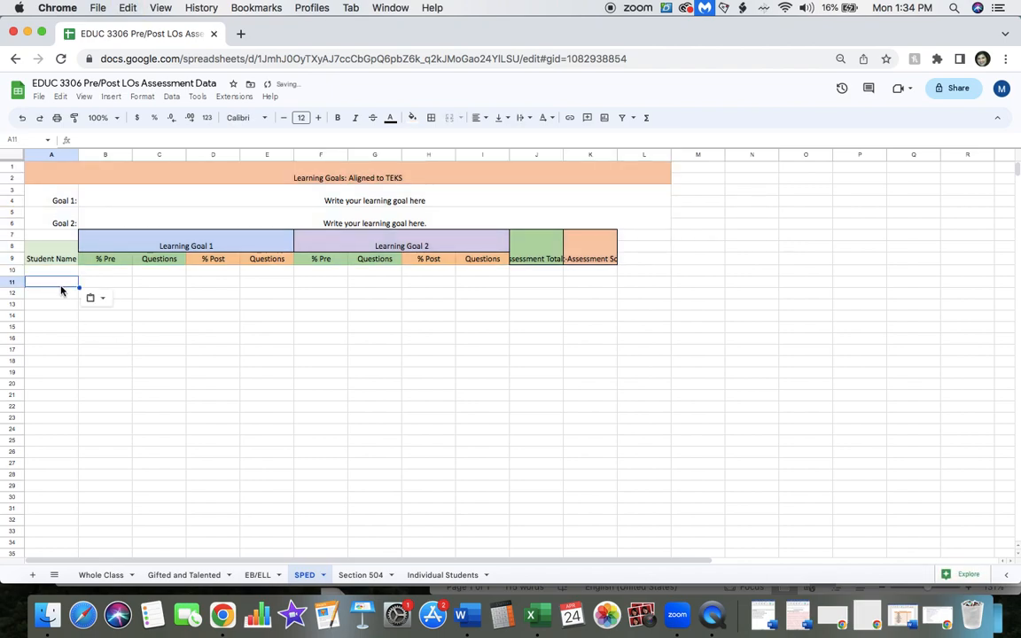
Copy the score rows of Students 9, 14 and 17 from Whole Class into rows 10 to 12 of the SPED sheet.
click(93, 575)
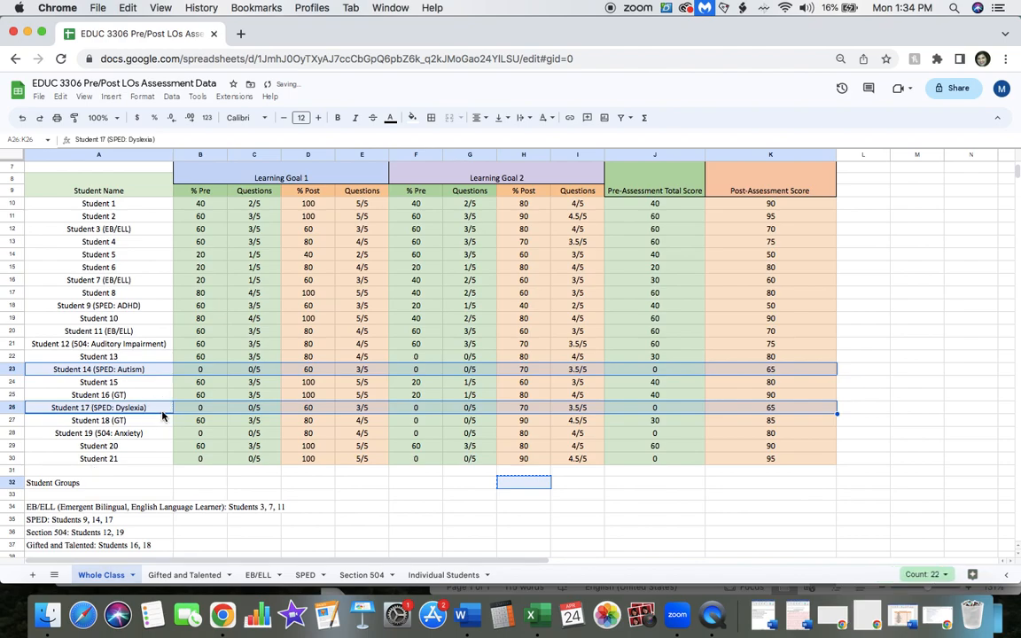
click(324, 484)
click(115, 535)
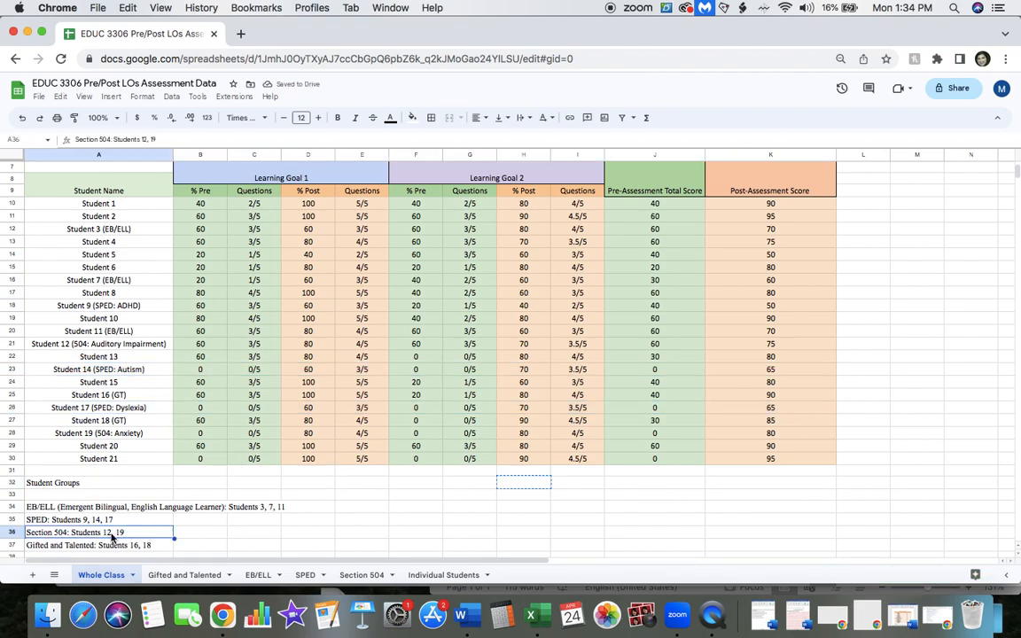
drag(107, 305, 805, 307)
key(super+c)
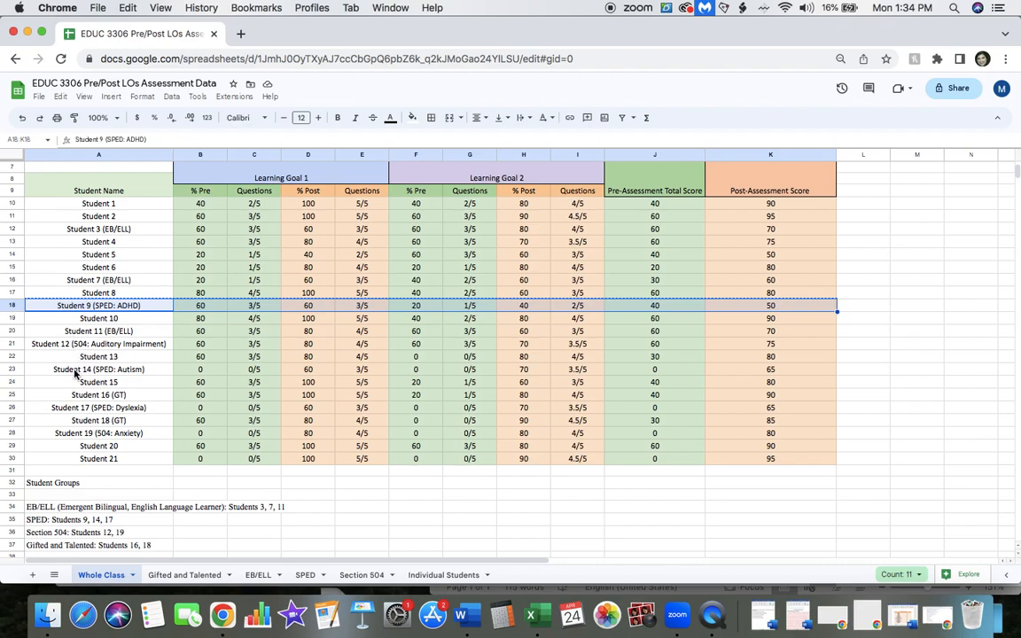
drag(39, 372, 759, 372)
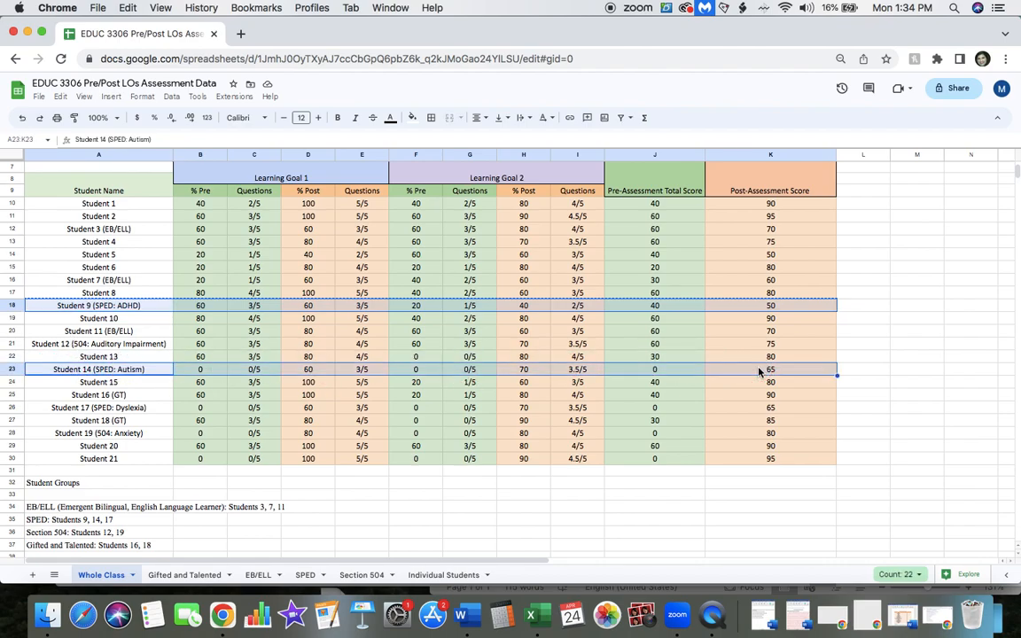
drag(40, 410, 777, 408)
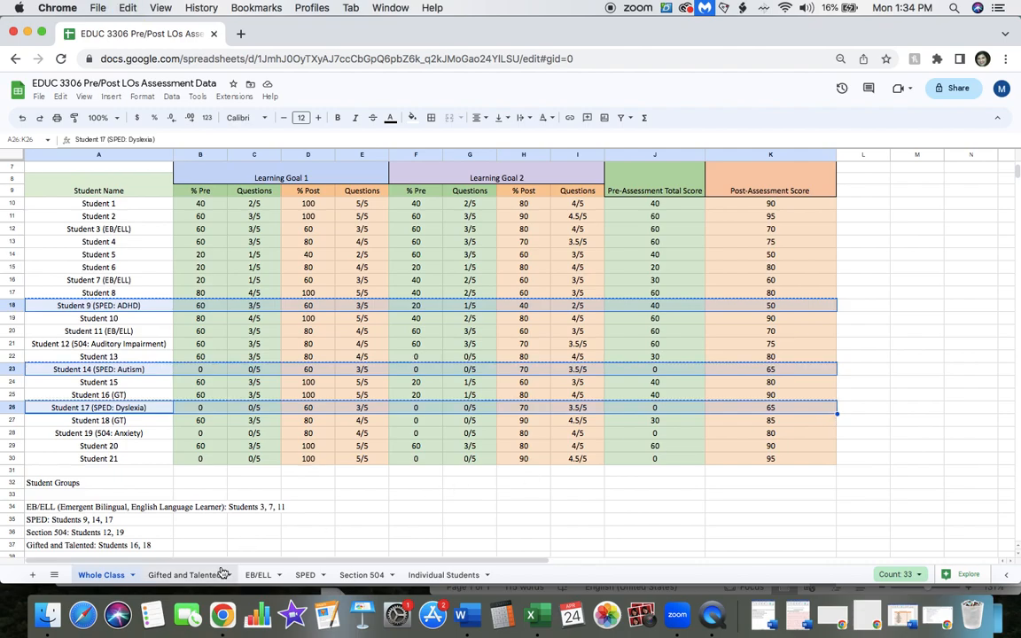
click(305, 574)
click(41, 271)
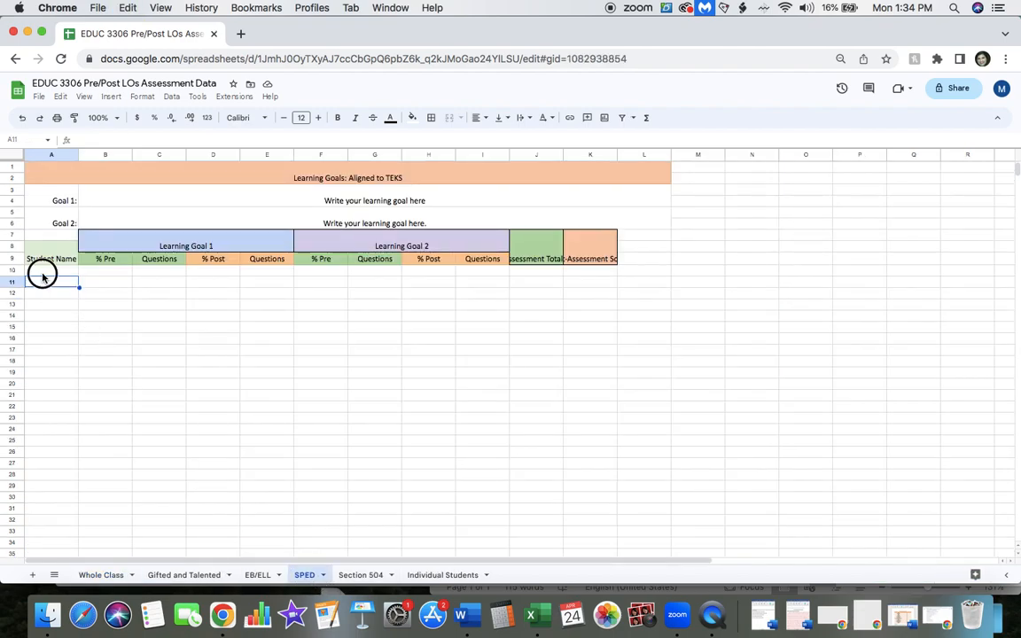
key(super+v)
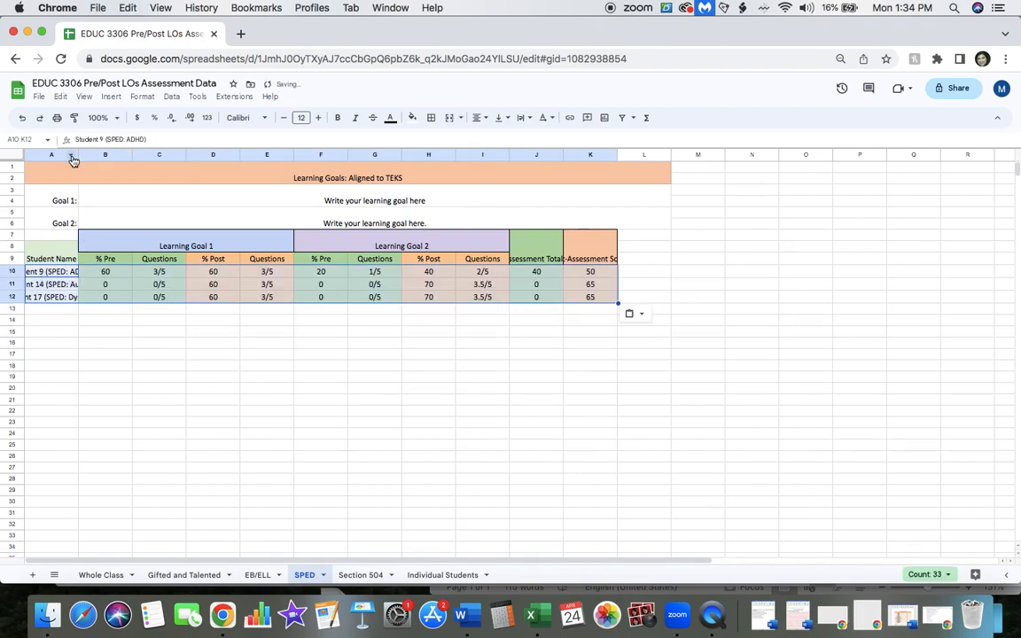
Widen the Student Name, Pre-Assessment Total Score and Post-Assessment Score columns on the SPED sheet to fit their text.
drag(78, 158, 146, 155)
click(107, 164)
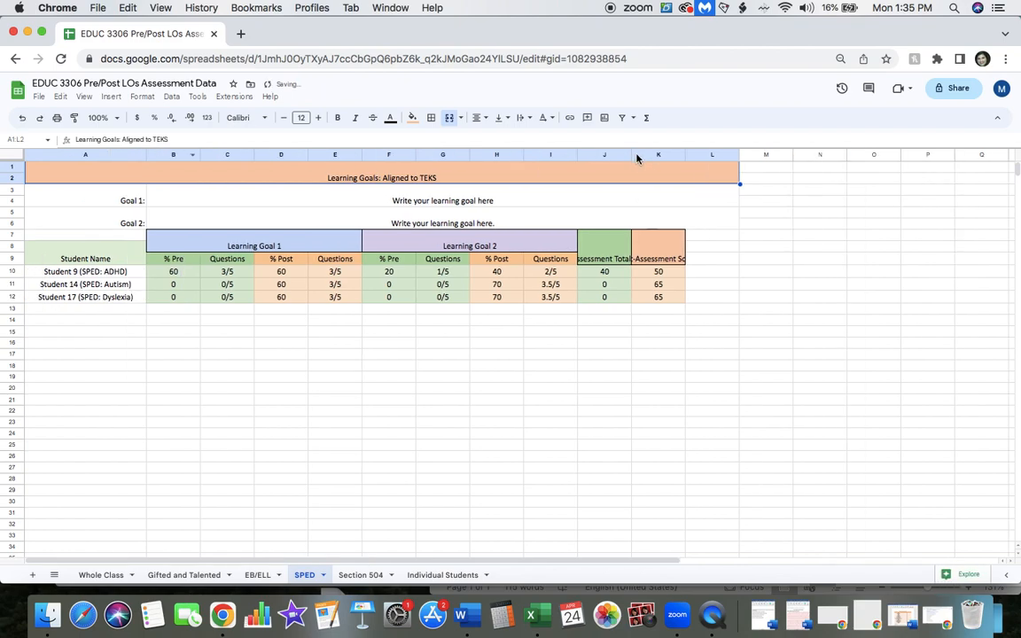
drag(632, 156, 677, 155)
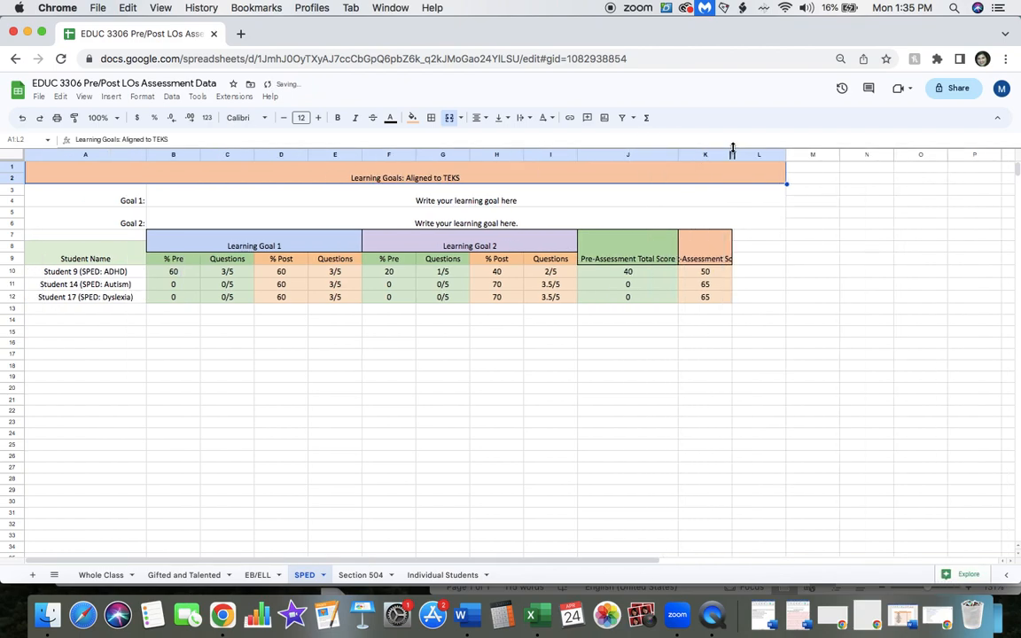
drag(729, 155, 782, 155)
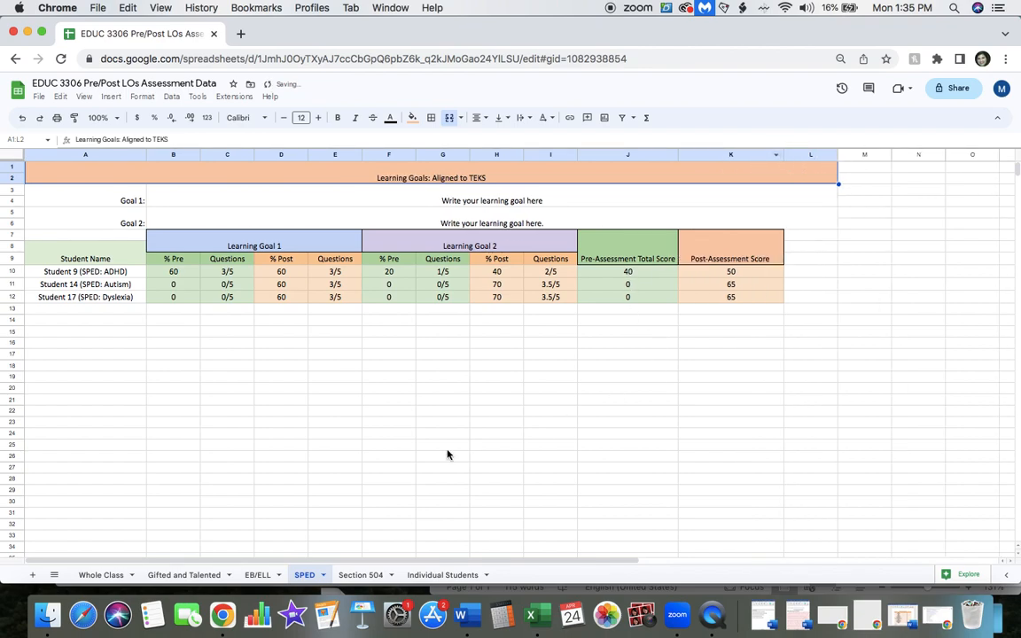
Copy the score rows of Students 12 and 19 from Whole Class into rows 10 and 11 of Section 504 and widen its name and assessment-score columns.
click(358, 574)
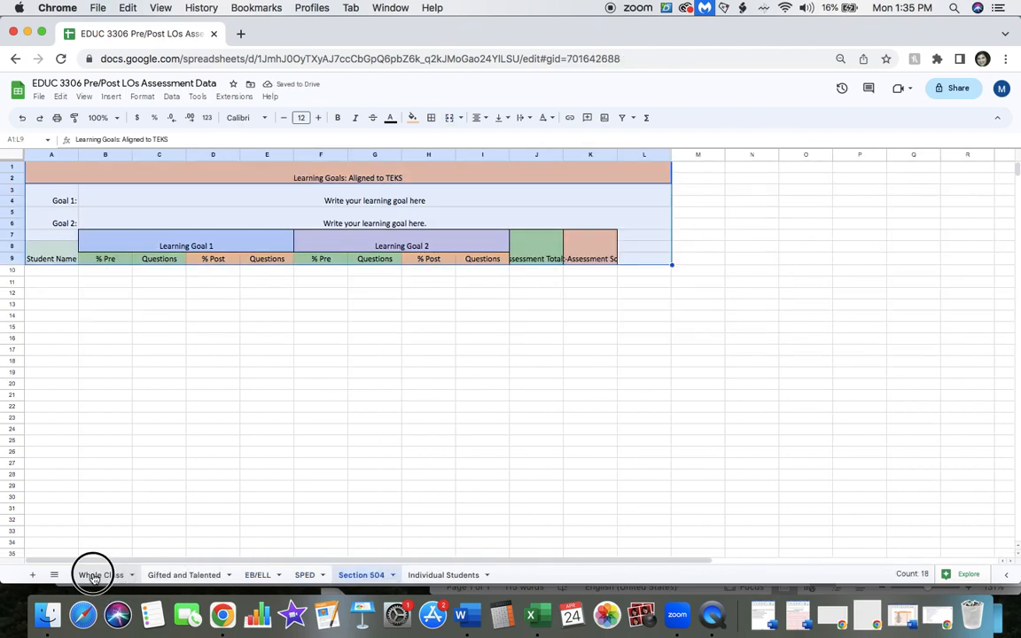
click(94, 577)
click(105, 345)
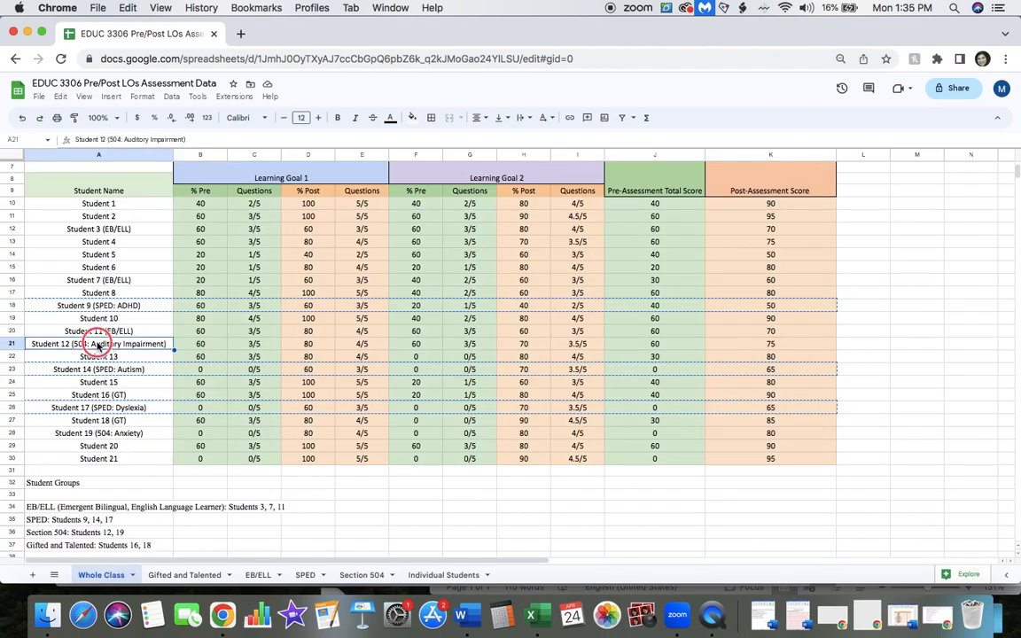
click(255, 384)
click(88, 344)
drag(183, 343, 799, 342)
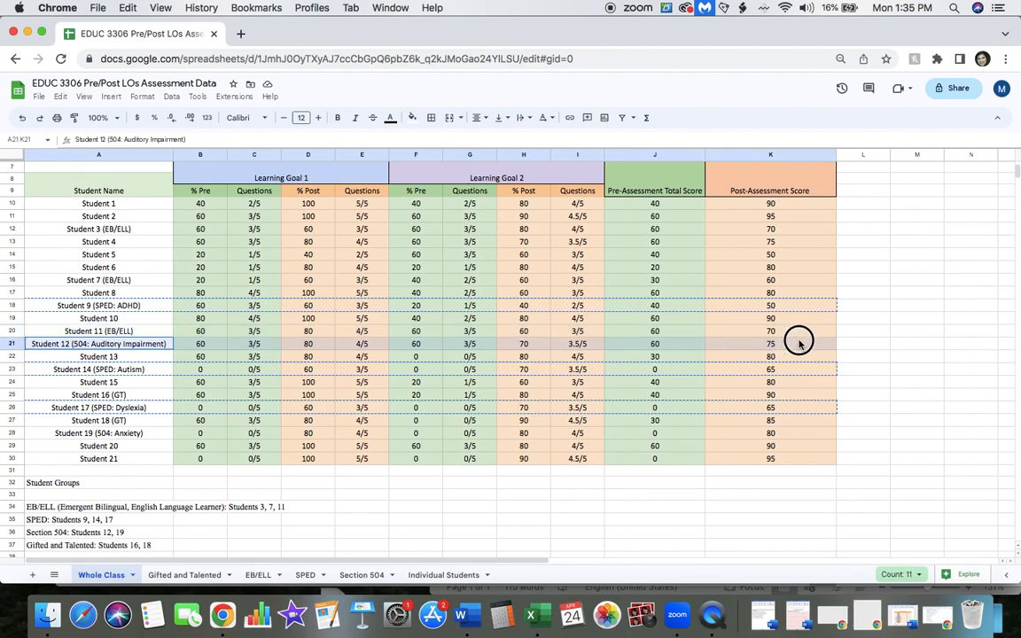
key(cmd+c)
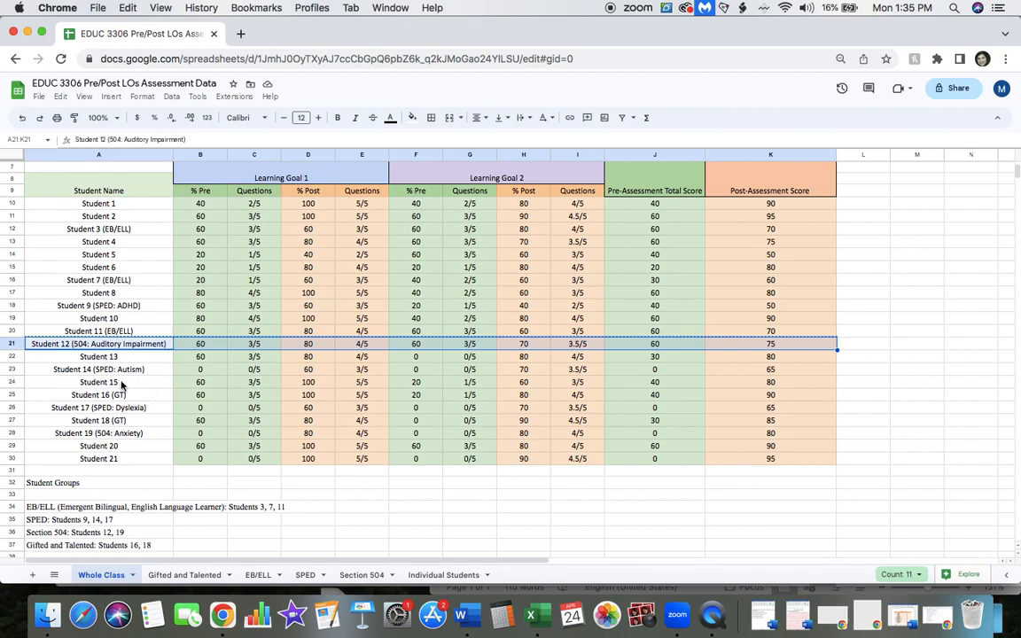
drag(38, 436, 800, 437)
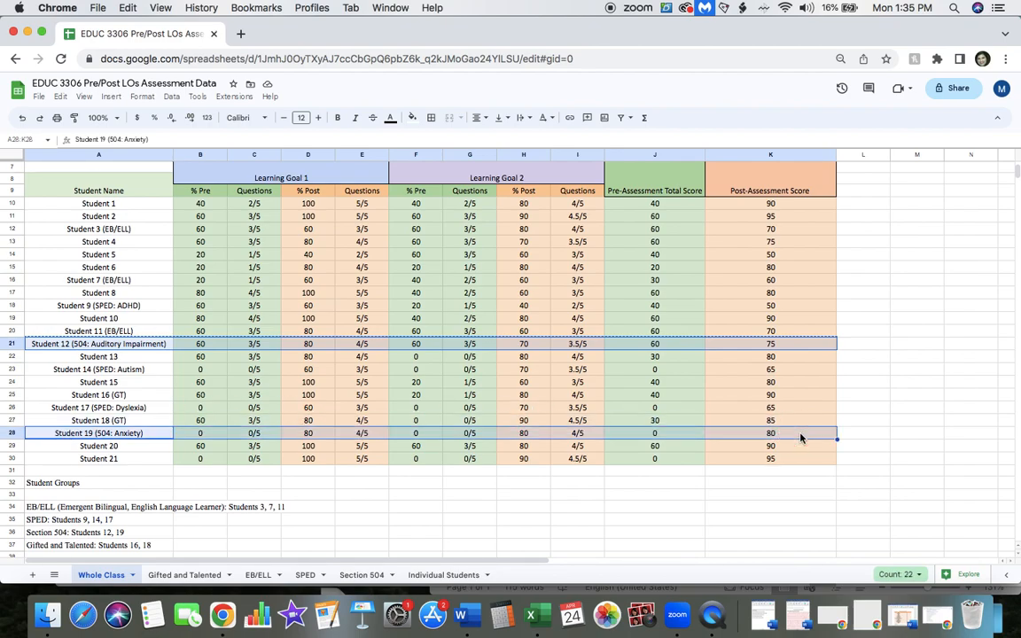
click(367, 574)
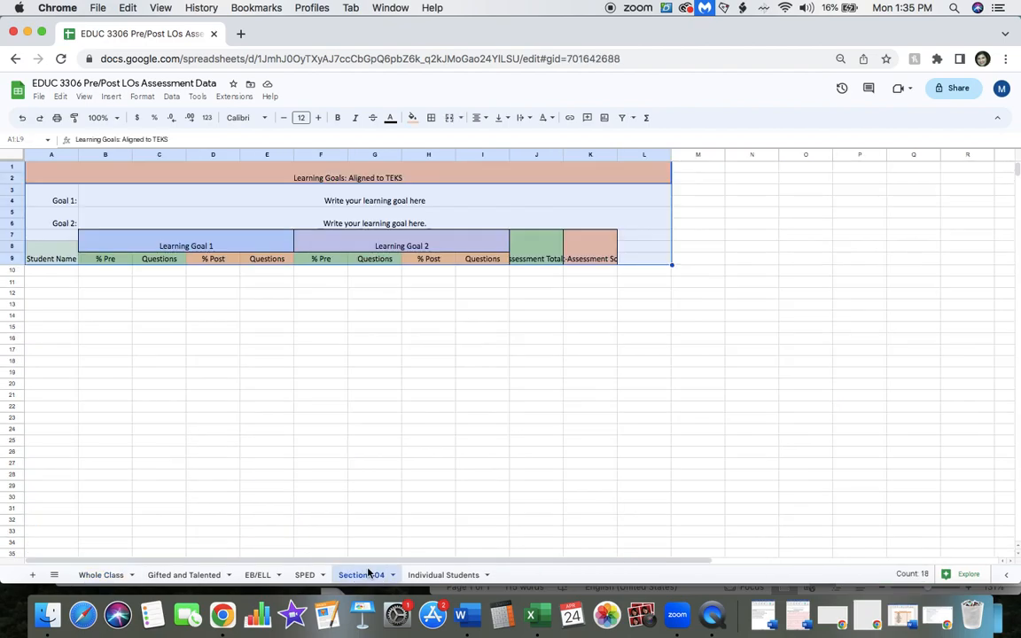
click(68, 271)
key(super+v)
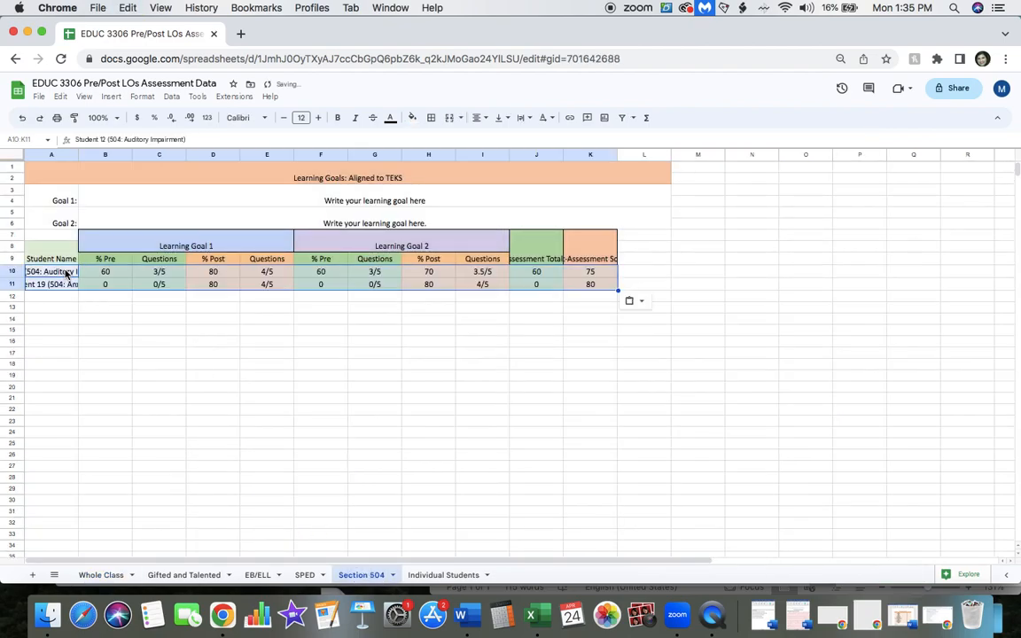
drag(77, 154, 182, 154)
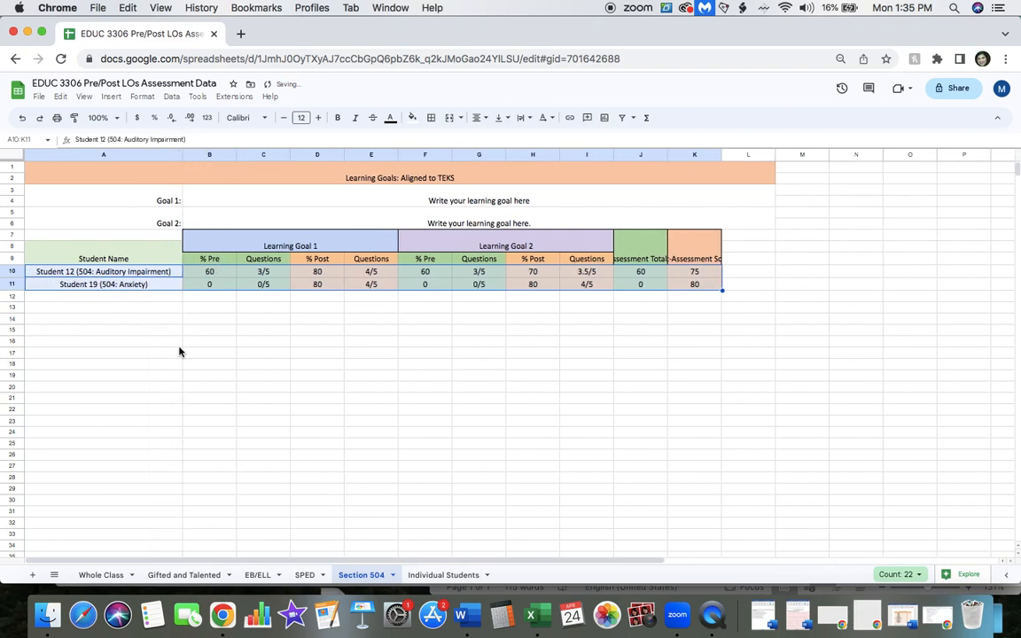
drag(667, 155, 838, 155)
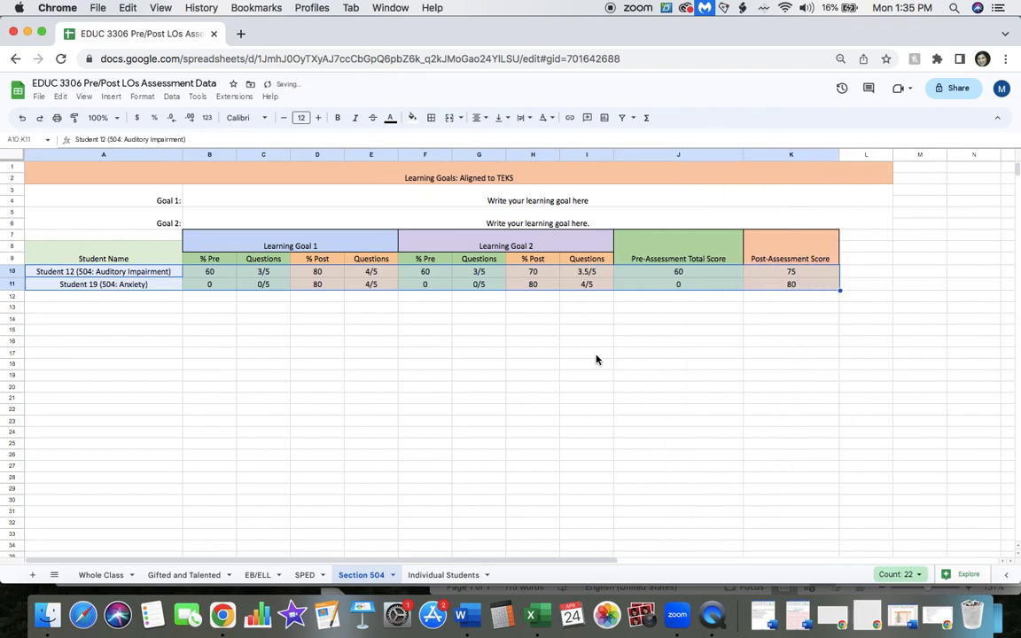
Remove the (EB/ELL) label from Student 3's name in cell A12 of the Whole Class sheet.
click(439, 575)
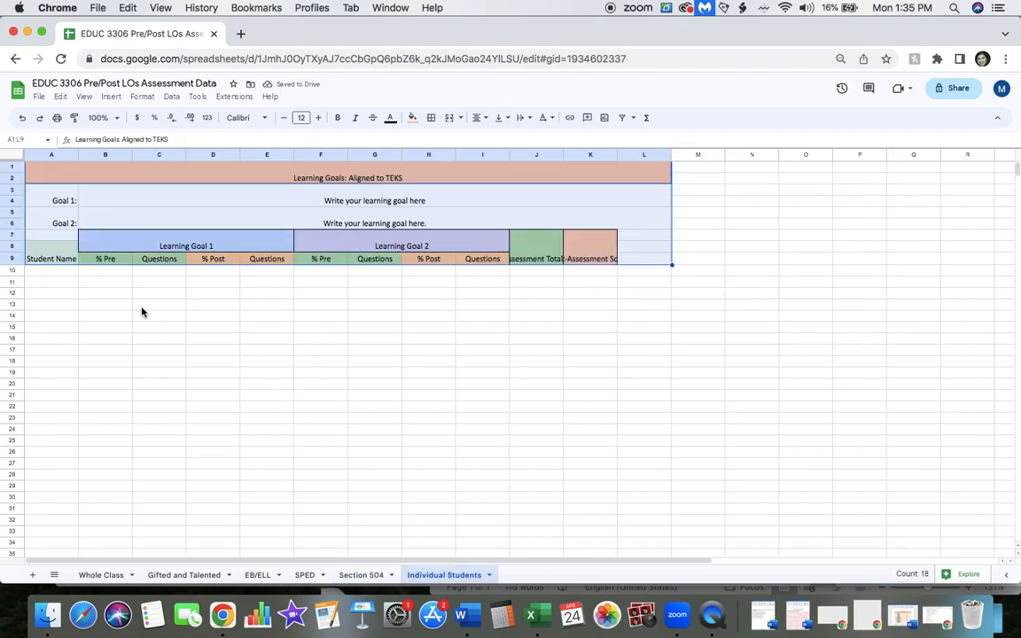
click(52, 291)
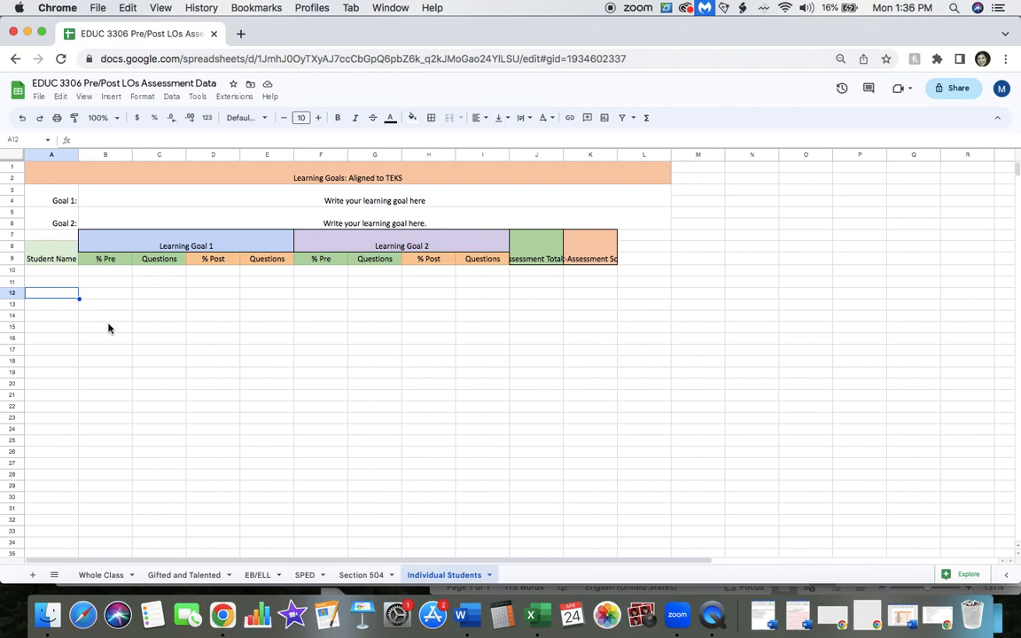
click(98, 576)
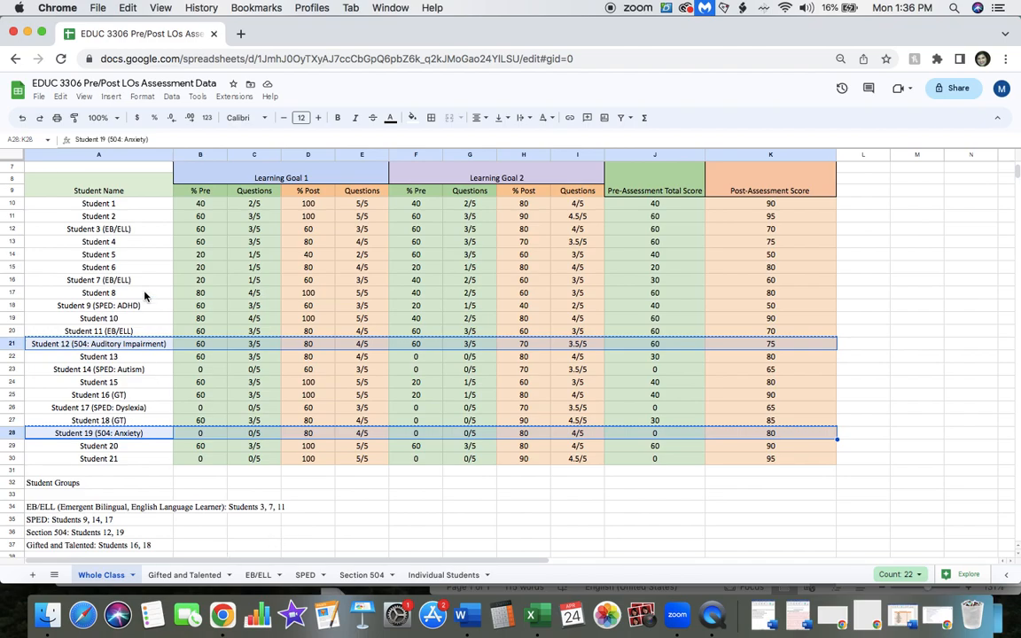
click(136, 229)
key(BackSpace)
key(BackSpace)
key(BackSpace)
key(BackSpace)
key(BackSpace)
key(BackSpace)
key(BackSpace)
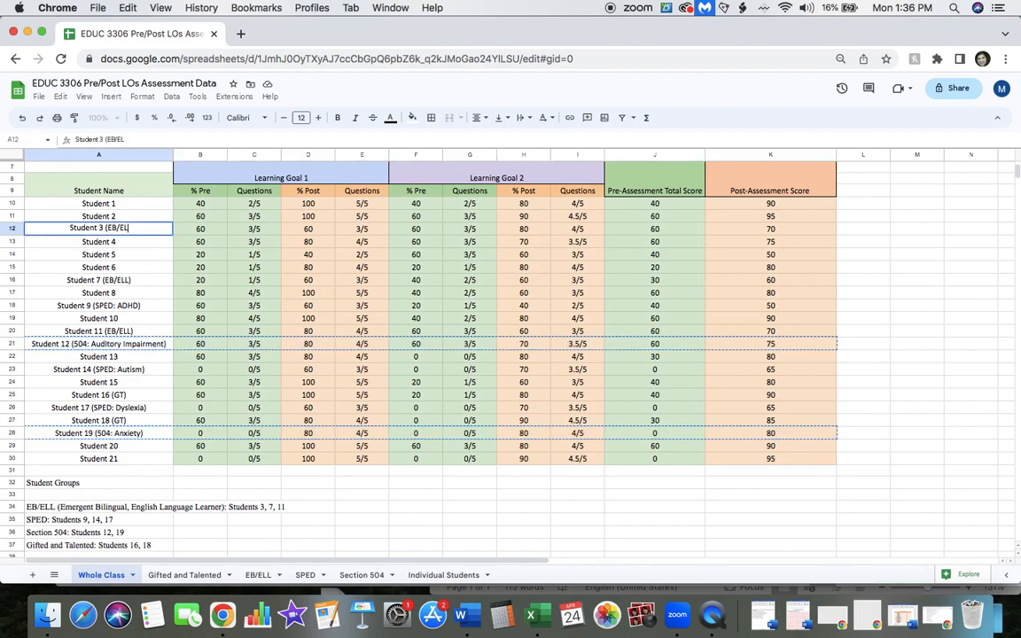
Remove the (EB/ELL) label from Student 7's name in cell A16, leaving only the student number.
double_click(144, 280)
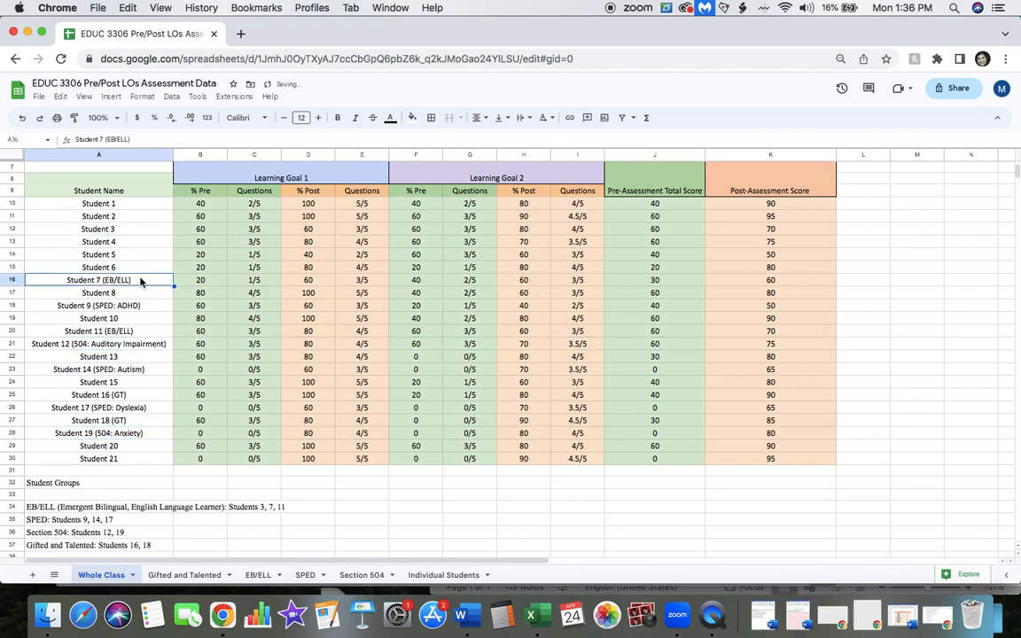
key(BackSpace)
key(BackSpace)
key(BackSpace)
key(BackSpace)
key(BackSpace)
key(BackSpace)
key(BackSpace)
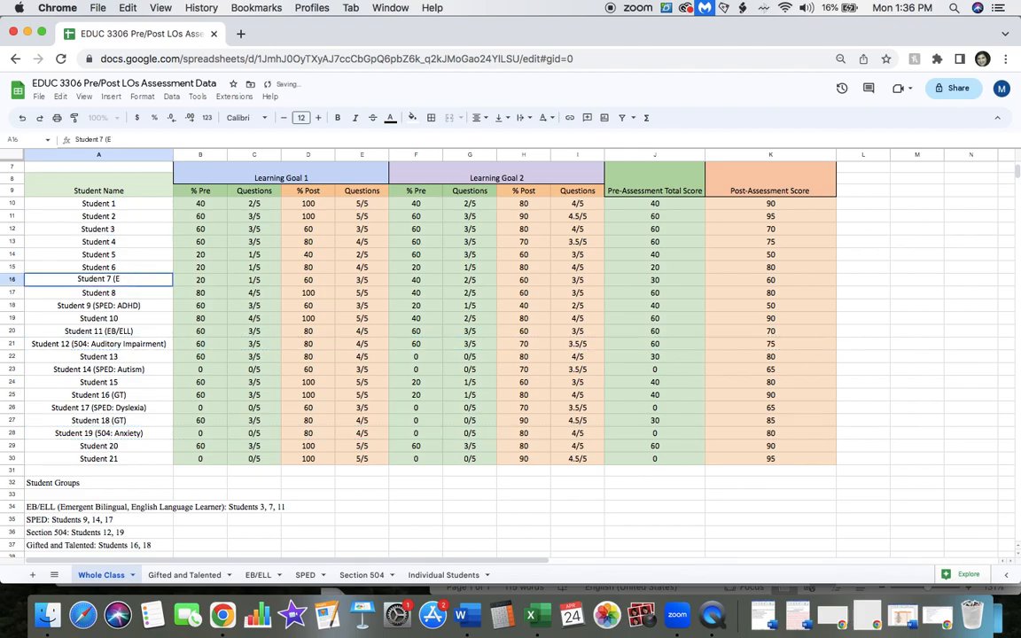
Shorten the Student 9 (SPED: ADHD) entry in cell A18 to Student 9.
double_click(133, 304)
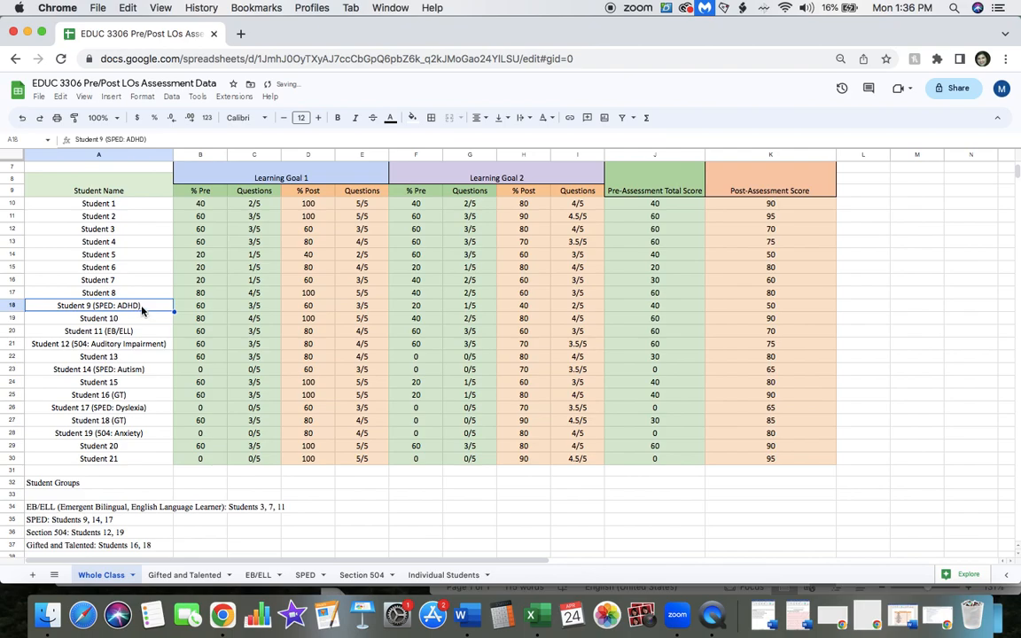
key(BackSpace)
key(BackSpace)
key(BackSpace)
key(BackSpace)
key(BackSpace)
key(BackSpace)
key(BackSpace)
key(BackSpace)
key(BackSpace)
key(BackSpace)
key(BackSpace)
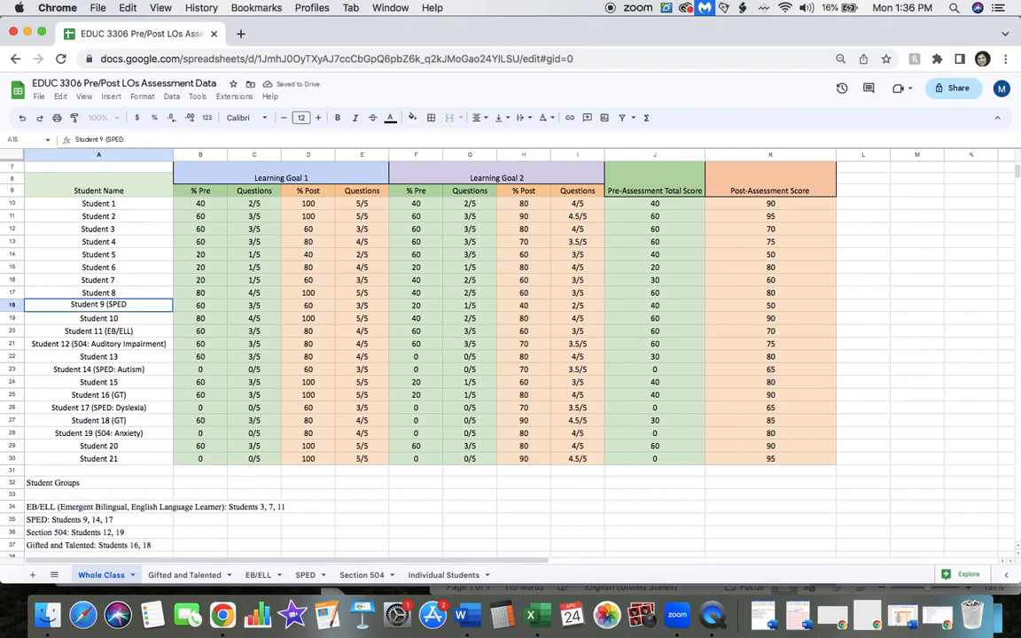
key(BackSpace)
key(BackSpace)
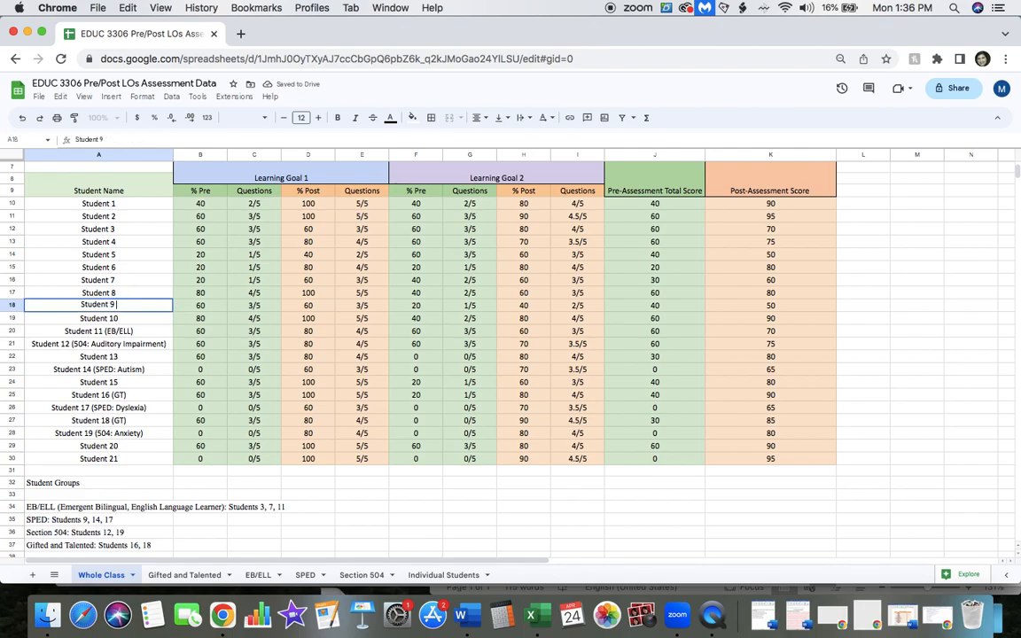
Remove the (EB/ELL) label from Student 11's name in cell A20.
double_click(136, 330)
key(BackSpace)
key(BackSpace)
key(BackSpace)
key(BackSpace)
key(BackSpace)
key(BackSpace)
key(BackSpace)
key(BackSpace)
key(BackSpace)
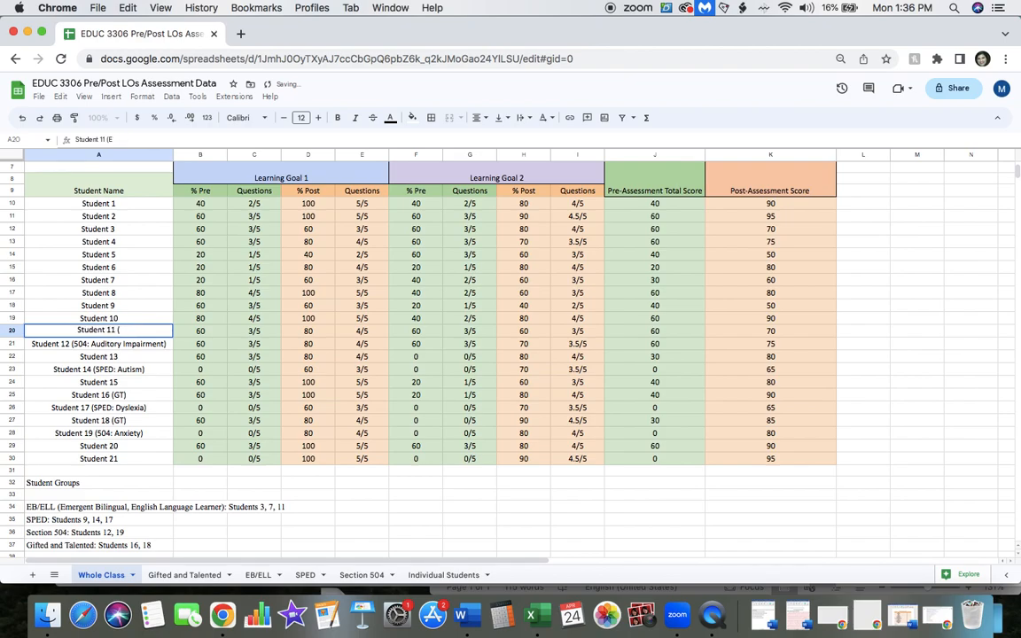
Shorten the Student 12 (504: Auditory Impairment) entry in cell A21 to Student 12.
double_click(136, 342)
key(BackSpace)
key(BackSpace)
key(BackSpace)
key(BackSpace)
key(BackSpace)
key(BackSpace)
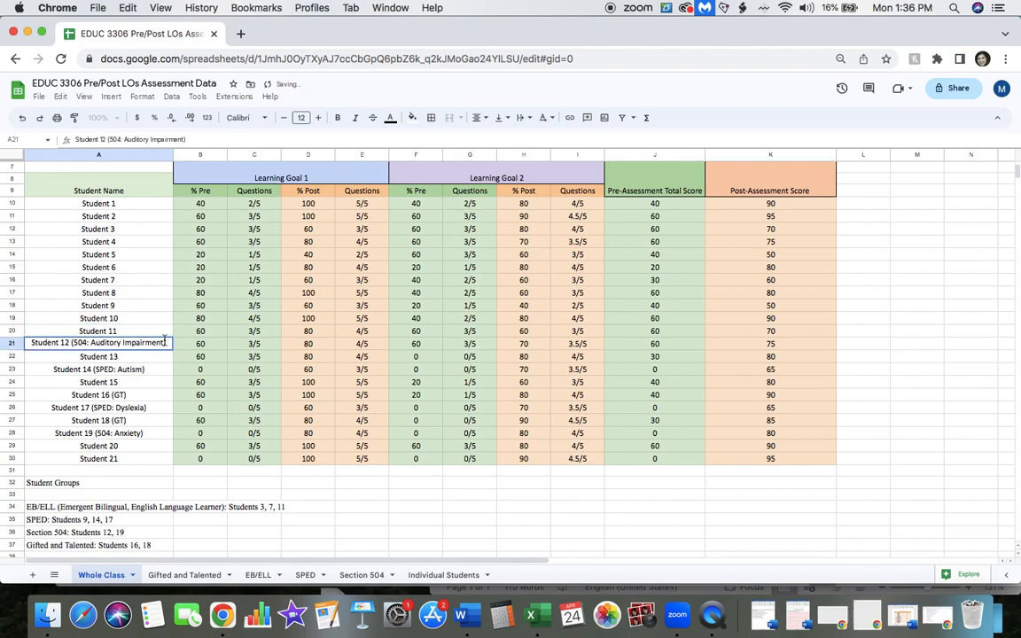
key(BackSpace)
key(BackSpace)
key(BackSpace)
key(BackSpace)
key(BackSpace)
key(BackSpace)
key(BackSpace)
key(BackSpace)
key(BackSpace)
key(BackSpace)
key(BackSpace)
key(BackSpace)
key(BackSpace)
key(BackSpace)
key(BackSpace)
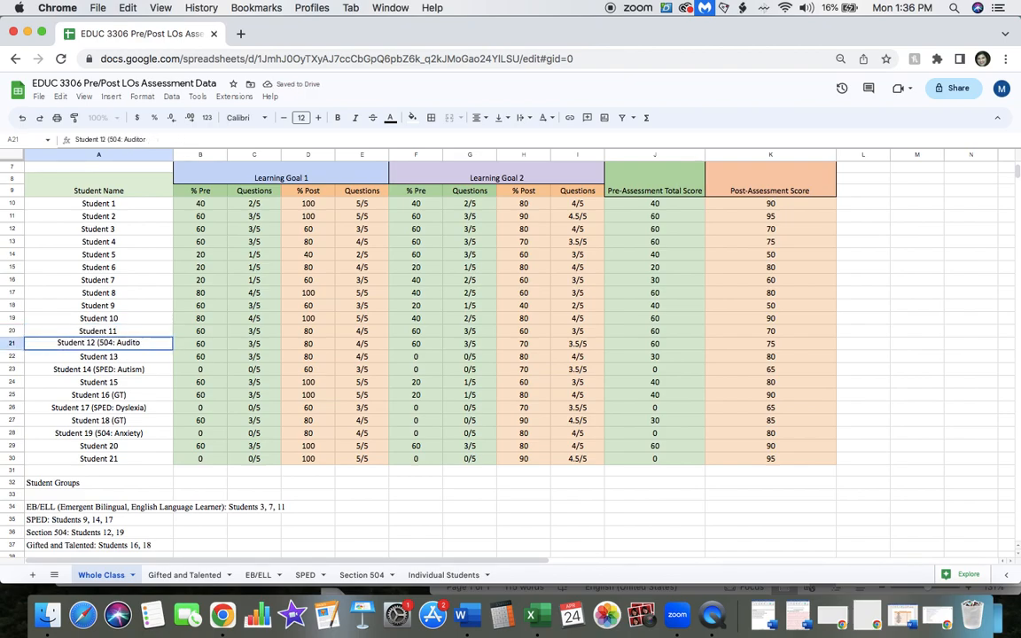
key(BackSpace)
key(BackSpace)
key(BackSpace)
key(BackSpace)
key(BackSpace)
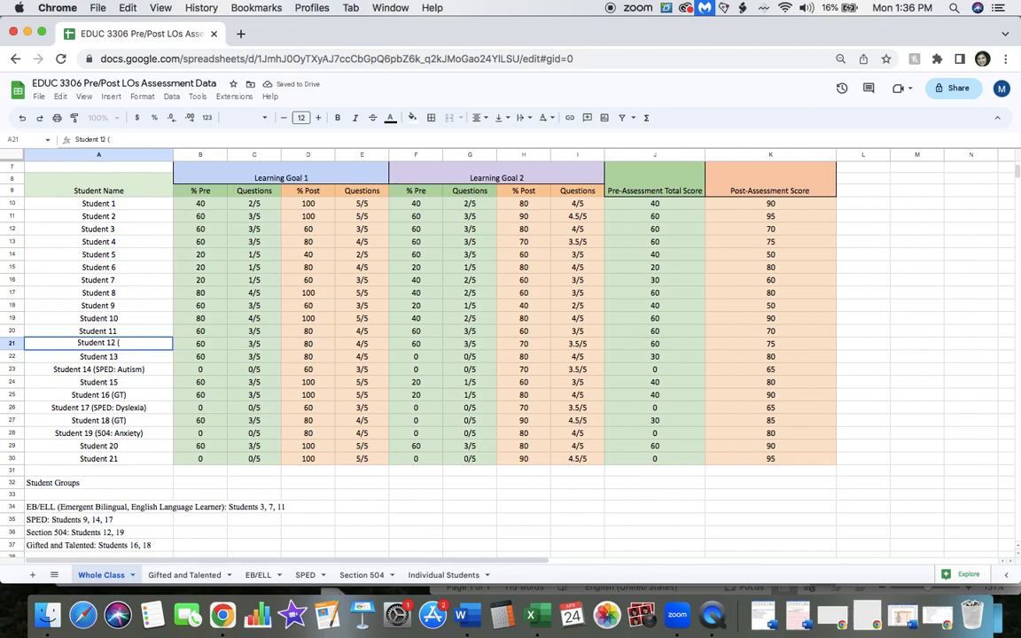
Shorten the Student 14 (SPED: Autism) entry in cell A23 to Student 14.
double_click(143, 368)
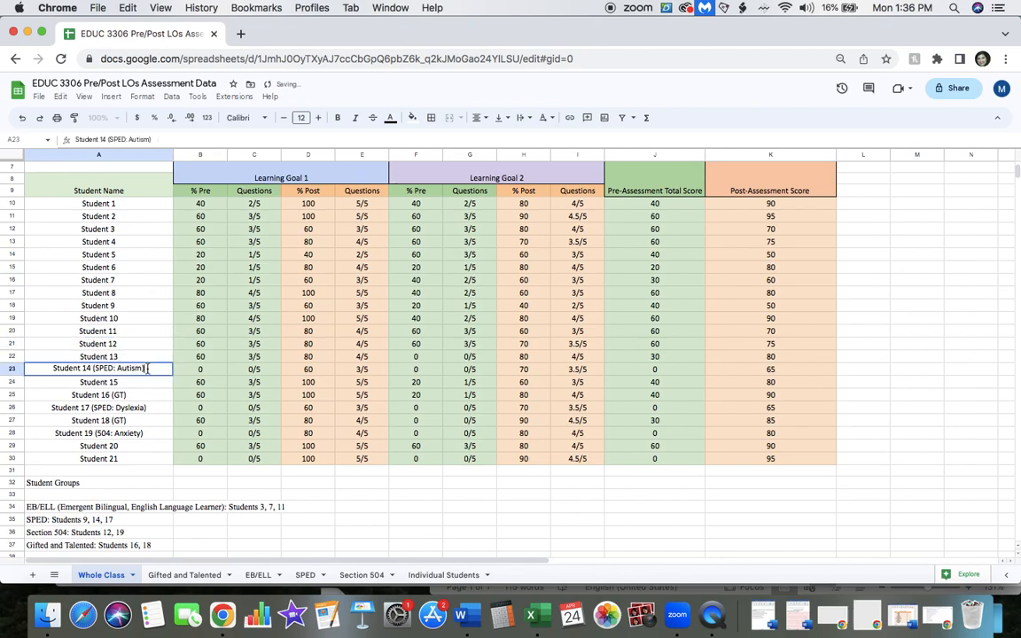
key(BackSpace)
key(BackSpace)
key(BackSpace)
key(BackSpace)
key(BackSpace)
key(BackSpace)
key(BackSpace)
key(BackSpace)
key(BackSpace)
key(BackSpace)
key(BackSpace)
key(BackSpace)
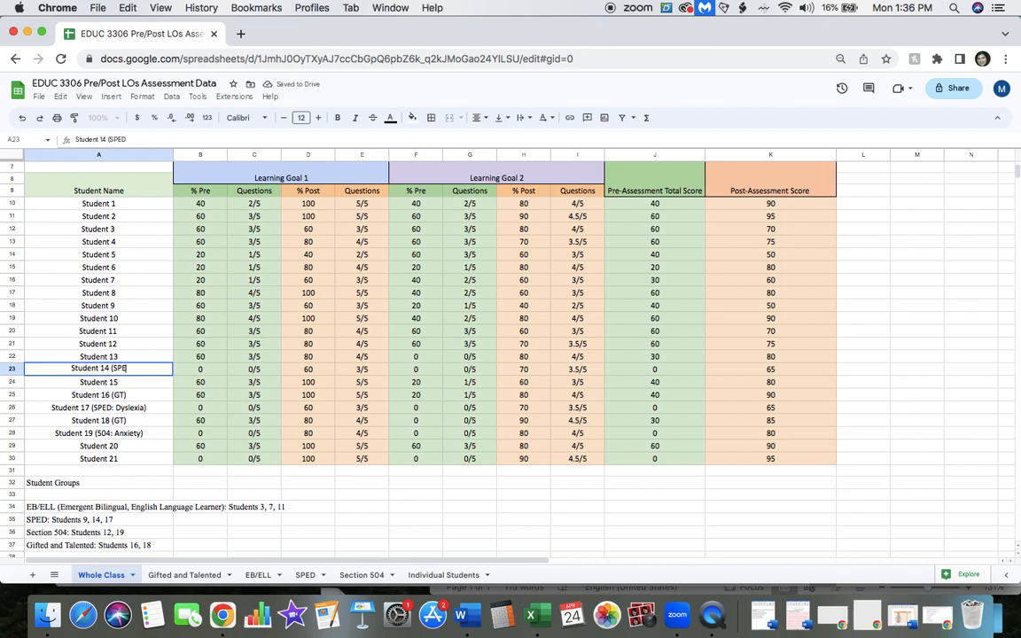
key(BackSpace)
key(BackSpace)
Remove the (GT) label from Student 16's name in cell A25.
double_click(146, 393)
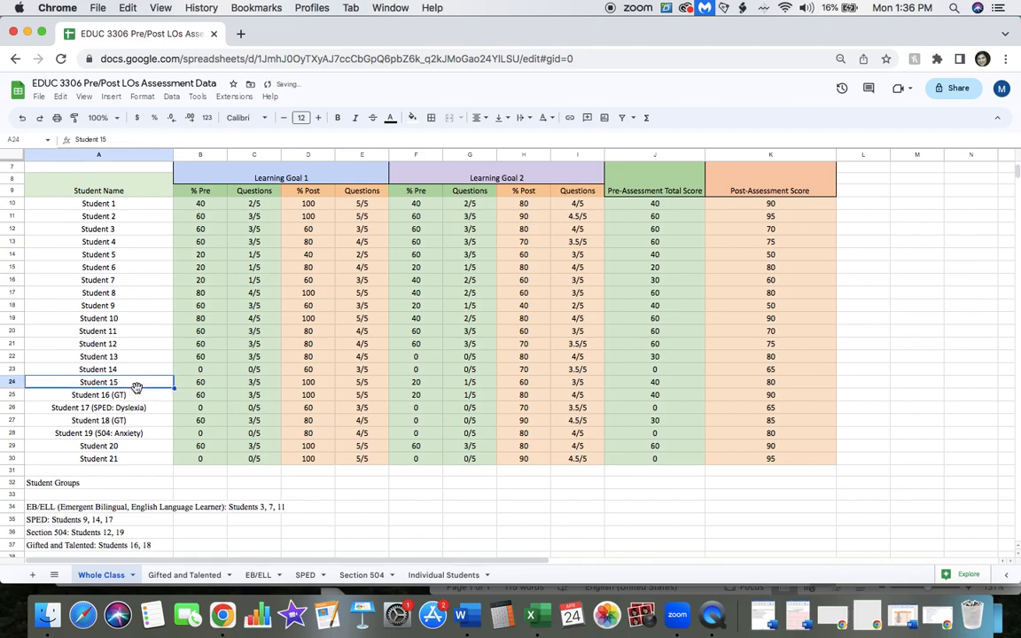
key(BackSpace)
key(BackSpace)
key(BackSpace)
key(BackSpace)
key(BackSpace)
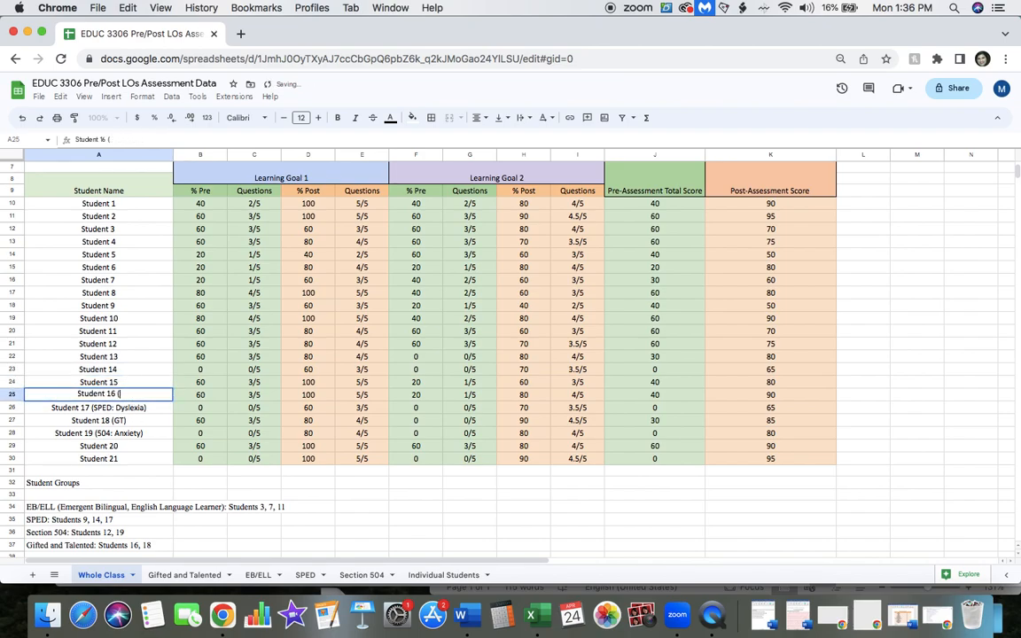
Shorten the Student 17 (SPED: Dyslexia) entry in cell A26 to Student 17.
click(110, 409)
double_click(111, 410)
key(BackSpace)
key(BackSpace)
key(BackSpace)
key(BackSpace)
key(BackSpace)
key(BackSpace)
key(BackSpace)
key(BackSpace)
key(BackSpace)
key(BackSpace)
key(BackSpace)
key(BackSpace)
key(BackSpace)
key(BackSpace)
key(BackSpace)
key(BackSpace)
key(BackSpace)
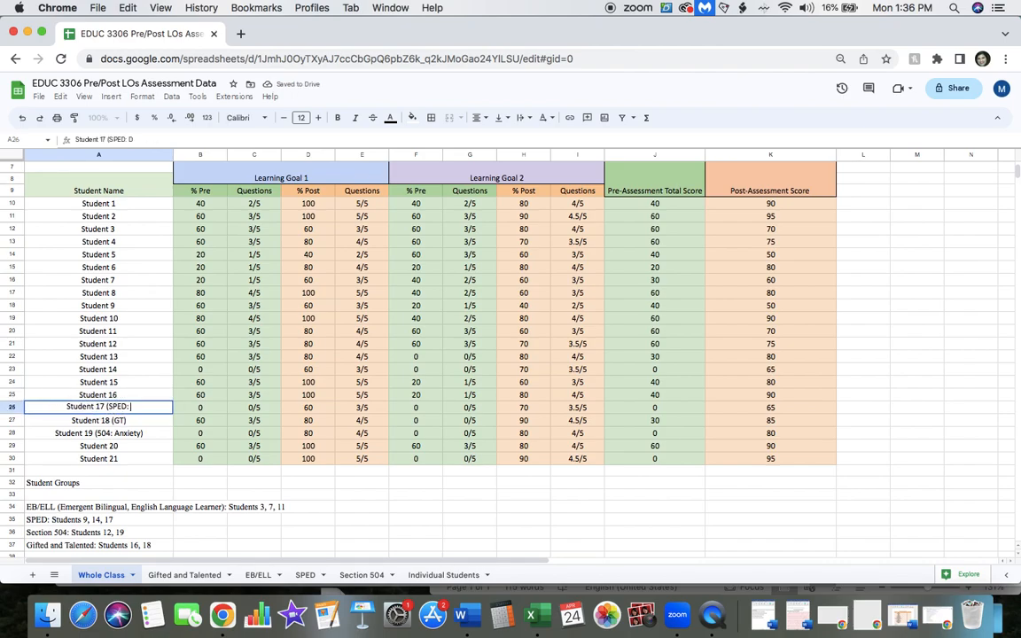
Remove the (GT) label from Student 18's name in cell A27.
click(157, 418)
double_click(141, 421)
key(BackSpace)
key(BackSpace)
key(BackSpace)
key(BackSpace)
Shorten the Student 19 (504: Anxiety) entry in cell A28 to Student 19.
double_click(128, 433)
key(BackSpace)
key(BackSpace)
key(BackSpace)
key(BackSpace)
key(BackSpace)
key(BackSpace)
key(BackSpace)
key(BackSpace)
key(BackSpace)
key(BackSpace)
key(BackSpace)
key(BackSpace)
key(BackSpace)
key(BackSpace)
key(BackSpace)
click(144, 456)
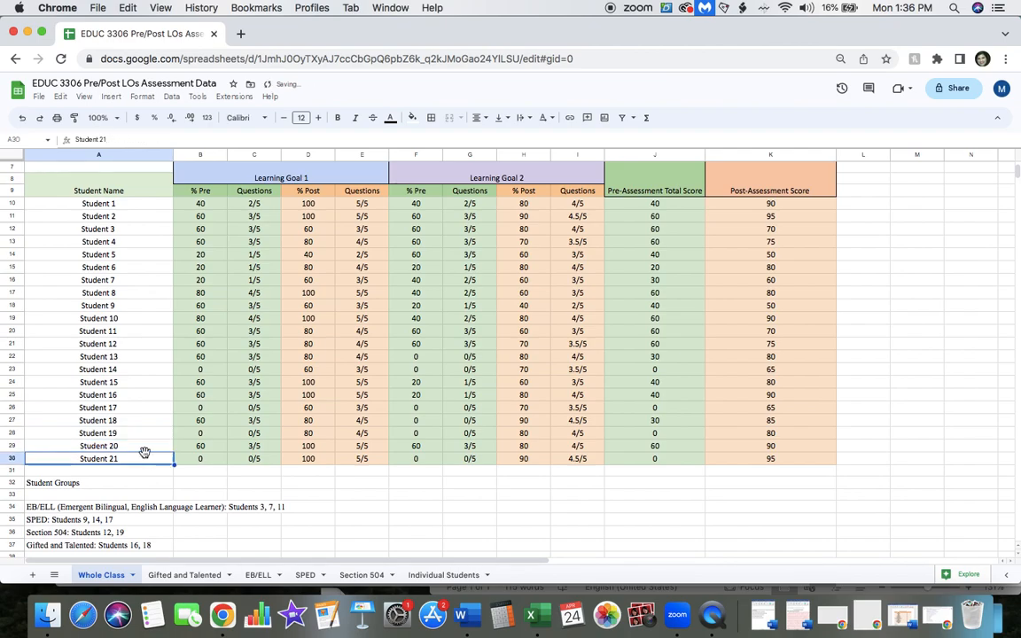
Center-align the names of Students 1 to 21 in cells A10:A30.
drag(115, 202, 108, 460)
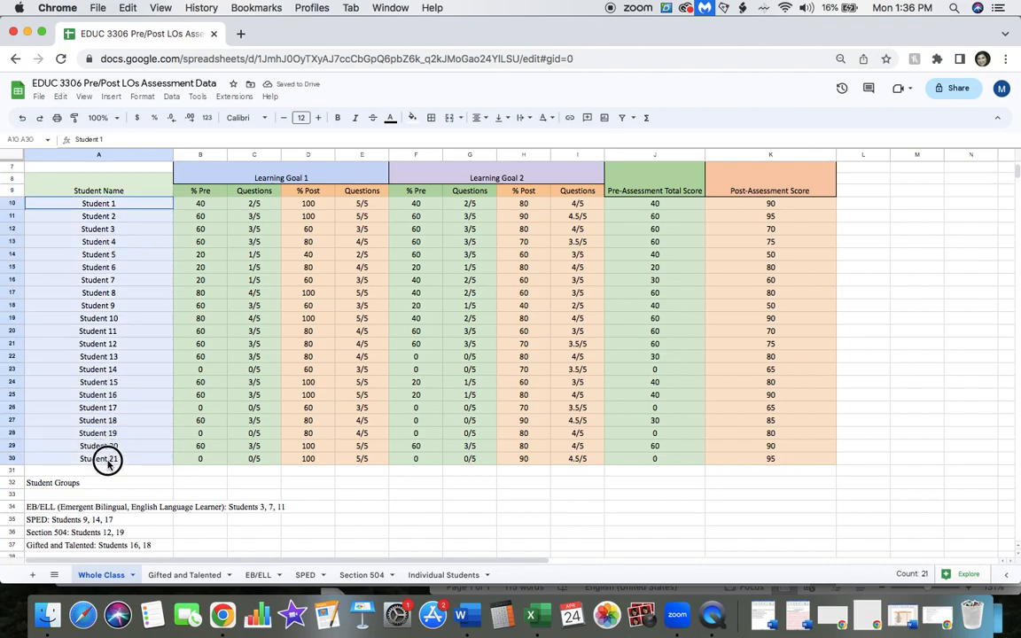
click(480, 118)
click(486, 139)
click(538, 304)
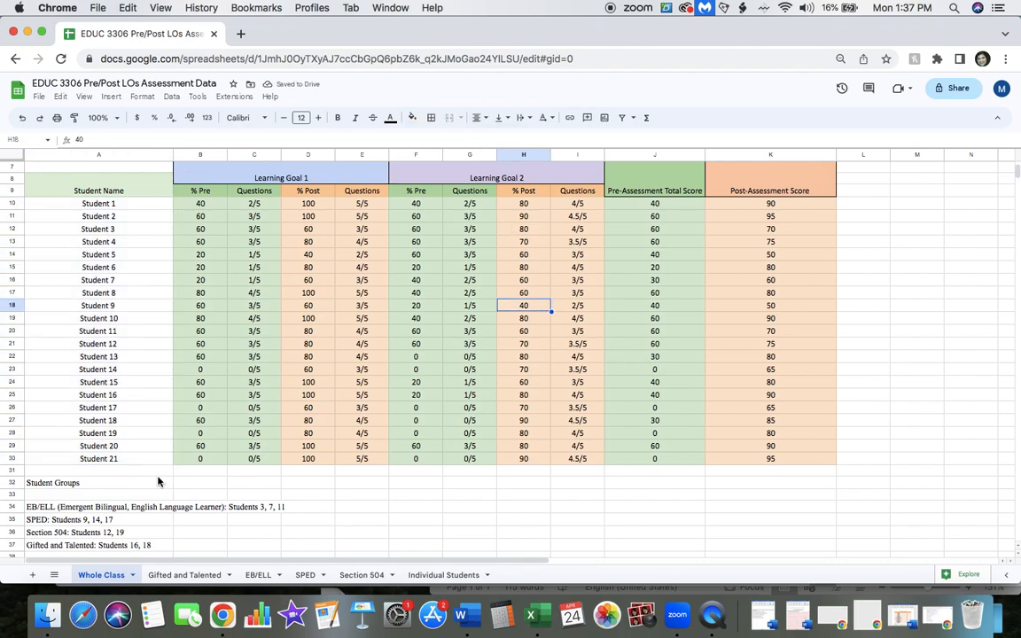
click(530, 437)
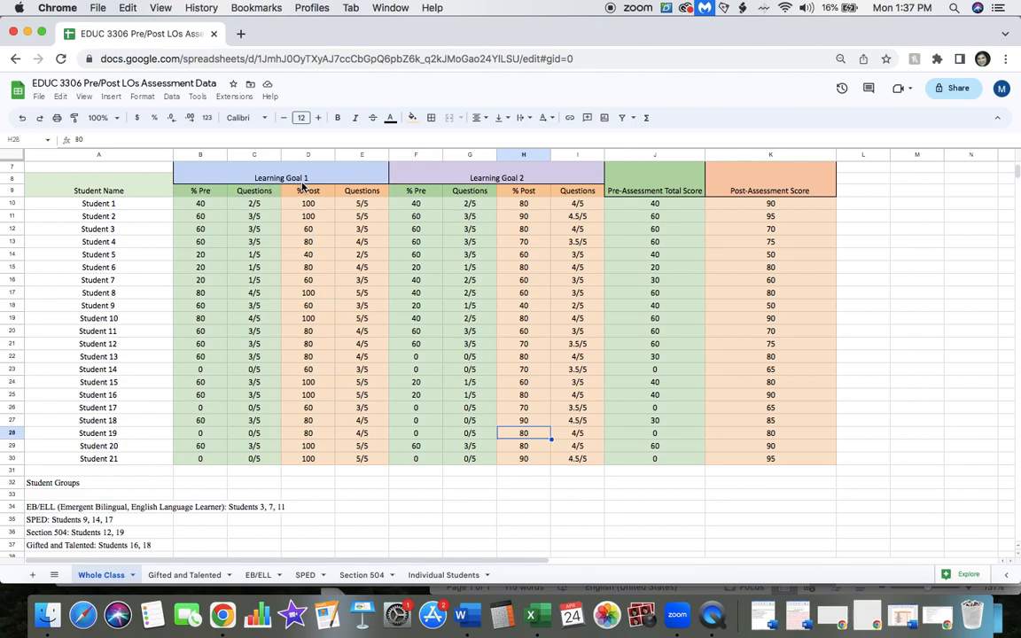
click(209, 193)
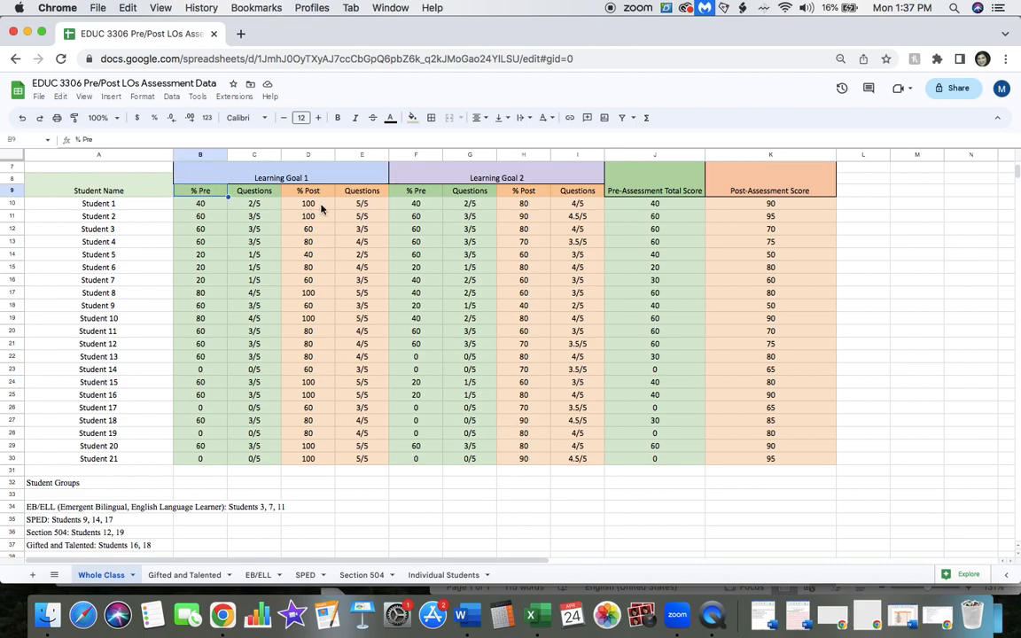
click(322, 207)
click(205, 216)
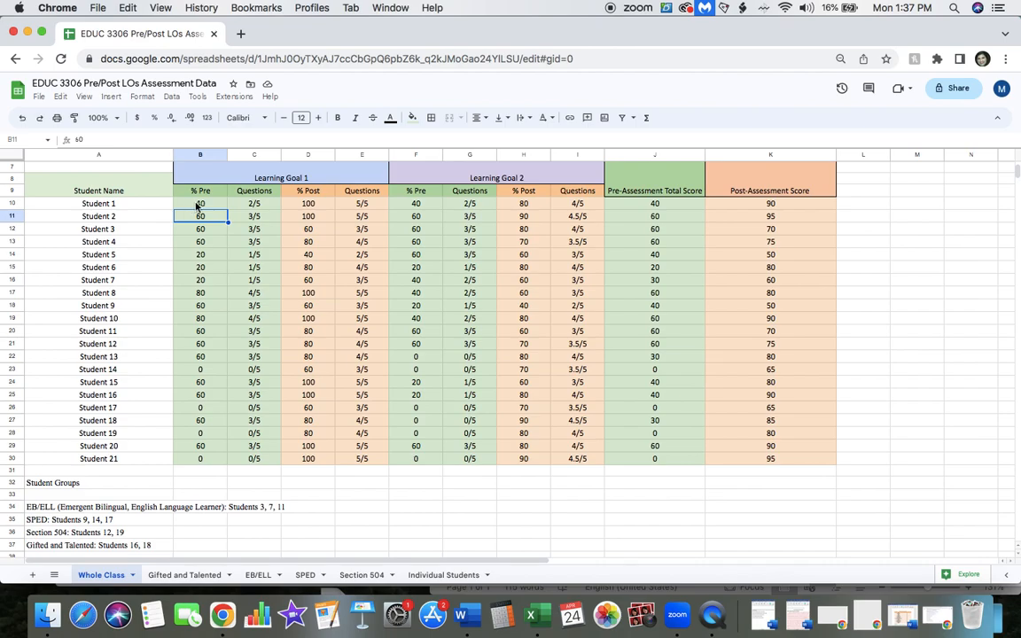
Insert a chart from the student names and Learning Goal 1 % Pre and % Post scores in A10:B30 and D10:D30.
click(109, 205)
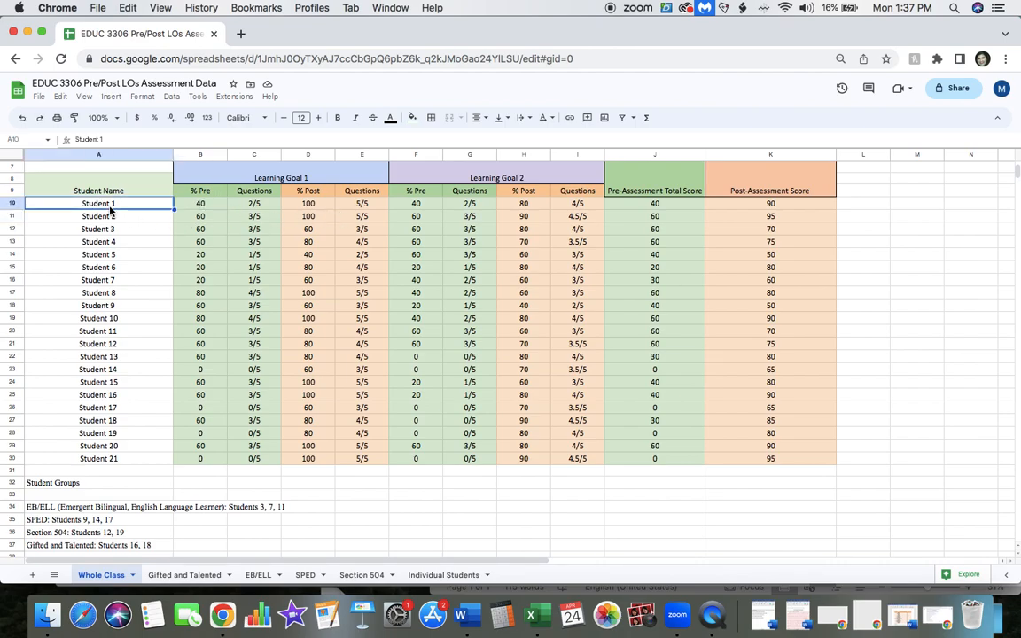
drag(110, 210, 108, 458)
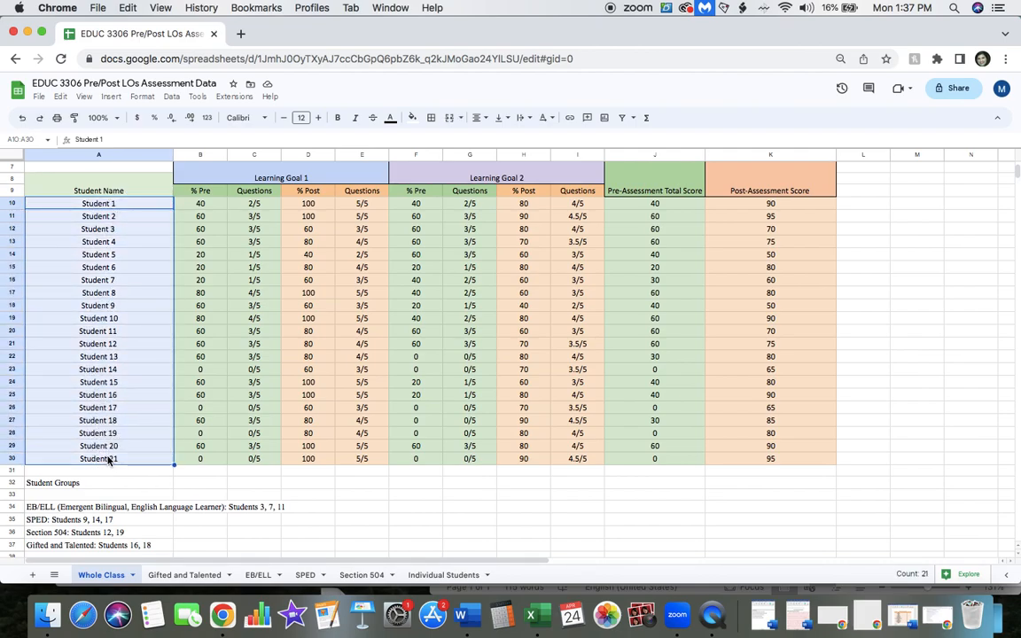
click(217, 267)
drag(200, 204, 202, 457)
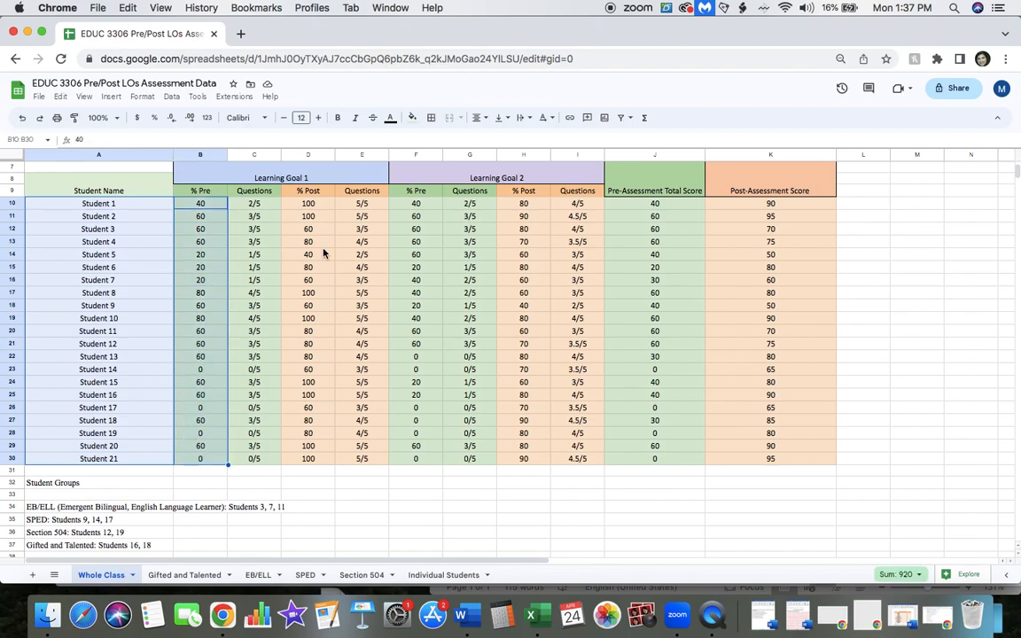
drag(314, 205, 320, 461)
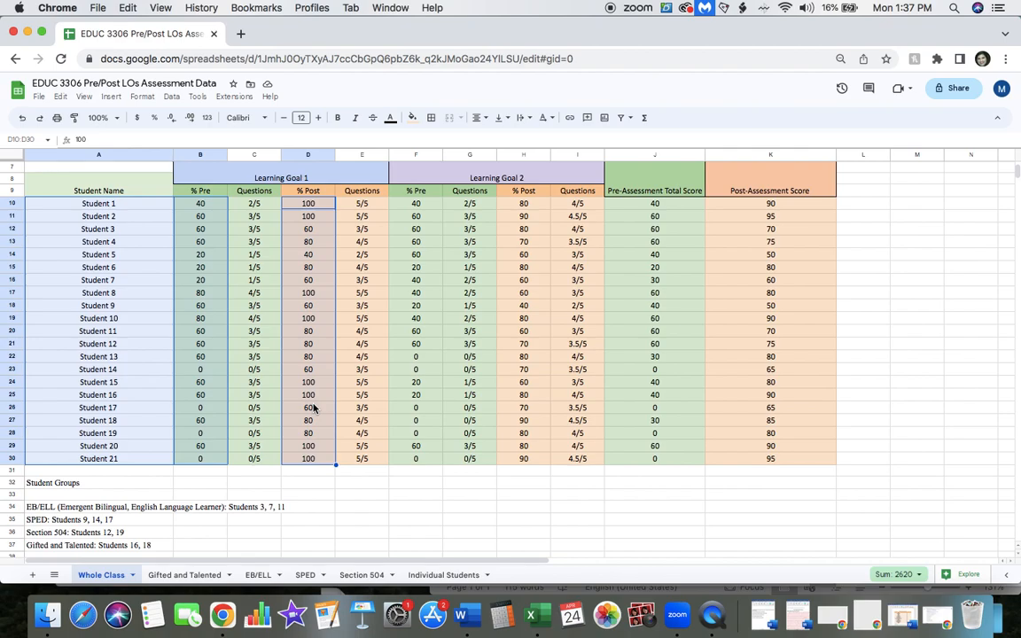
click(110, 96)
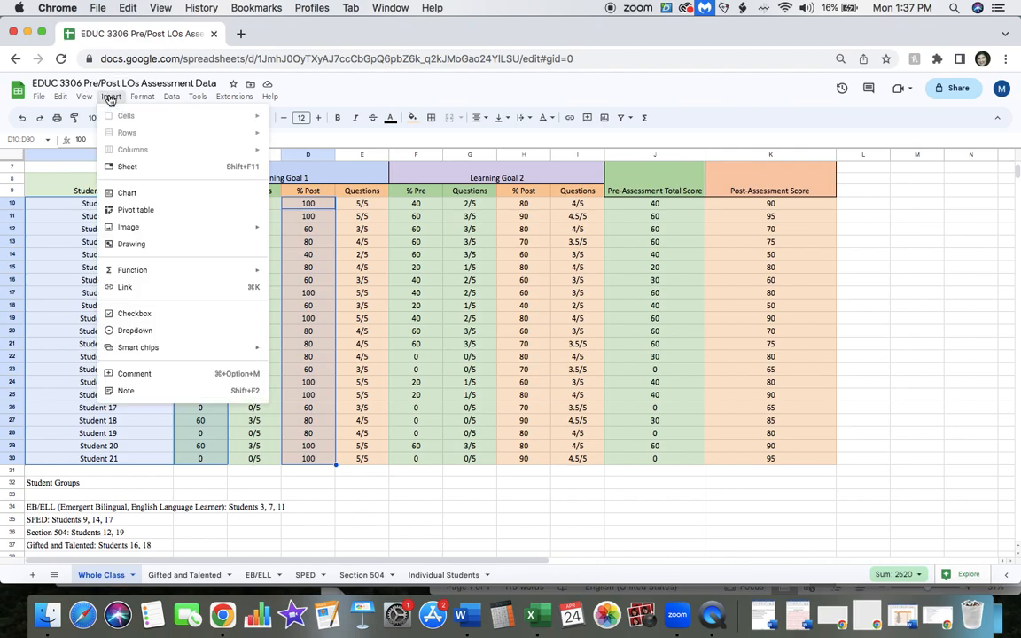
click(136, 194)
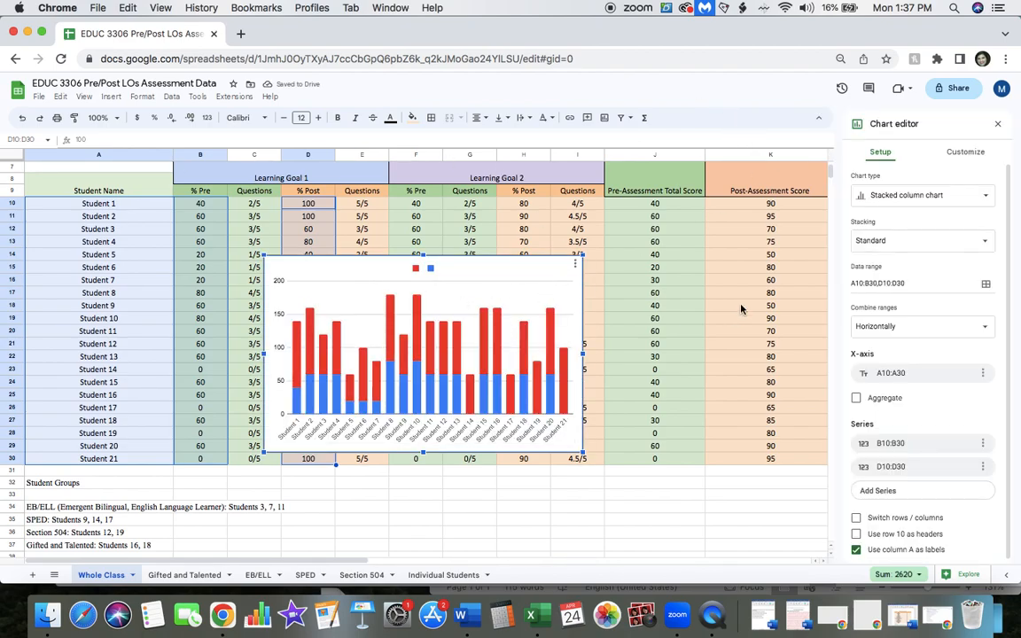
Change the stacked chart to a regular Column chart with side-by-side bars and enlarge it in width and height.
click(911, 195)
click(957, 255)
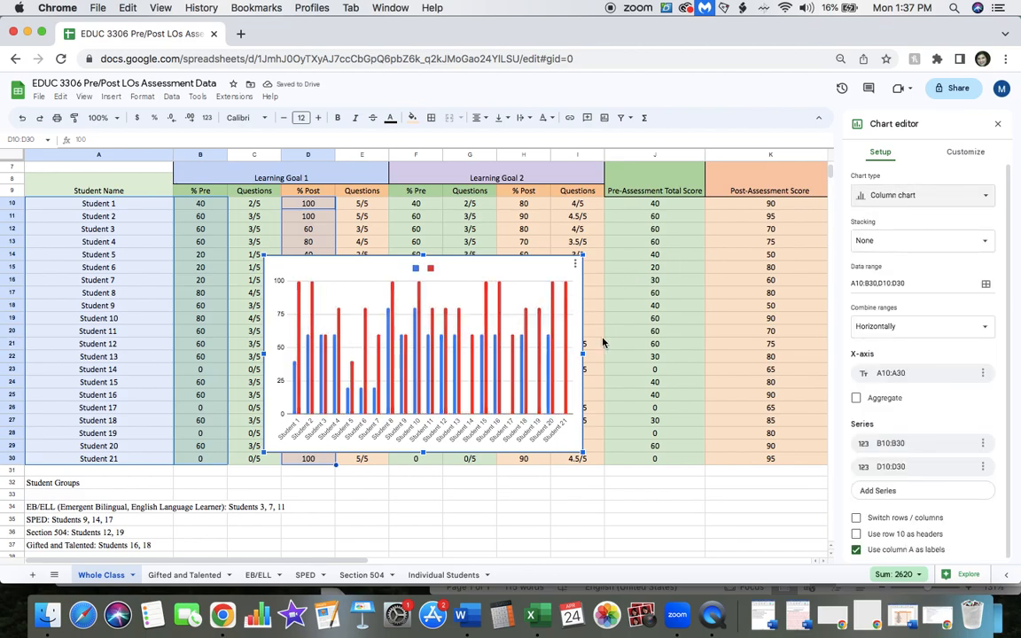
drag(584, 353, 648, 356)
drag(456, 257, 456, 222)
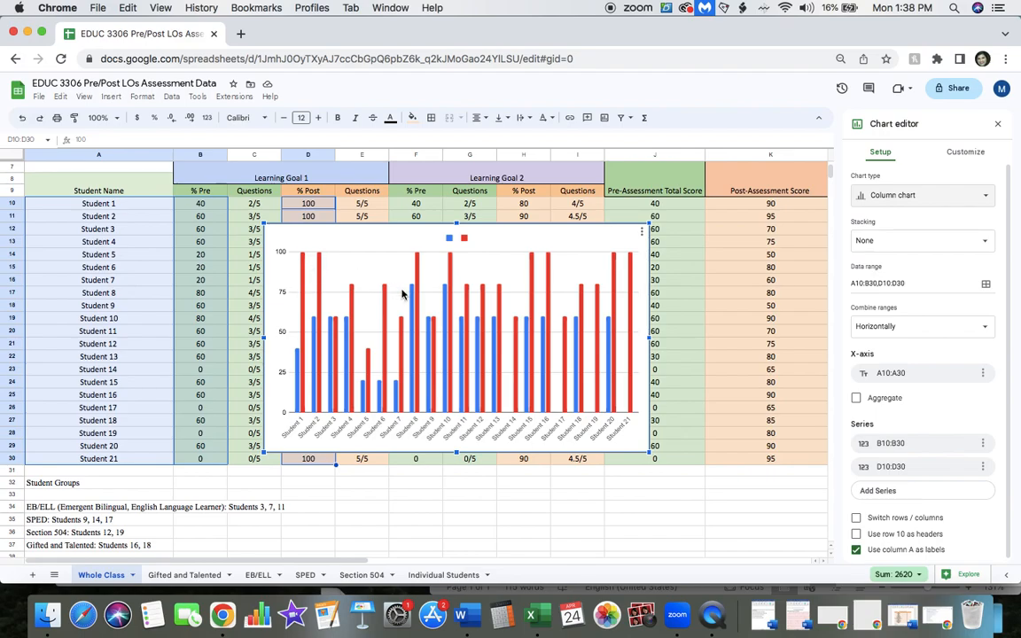
Title the chart "Whole Class Pre- and Post- Assessment Comparison for Learning Objective 1" and widen it so the title fits on one line.
click(965, 162)
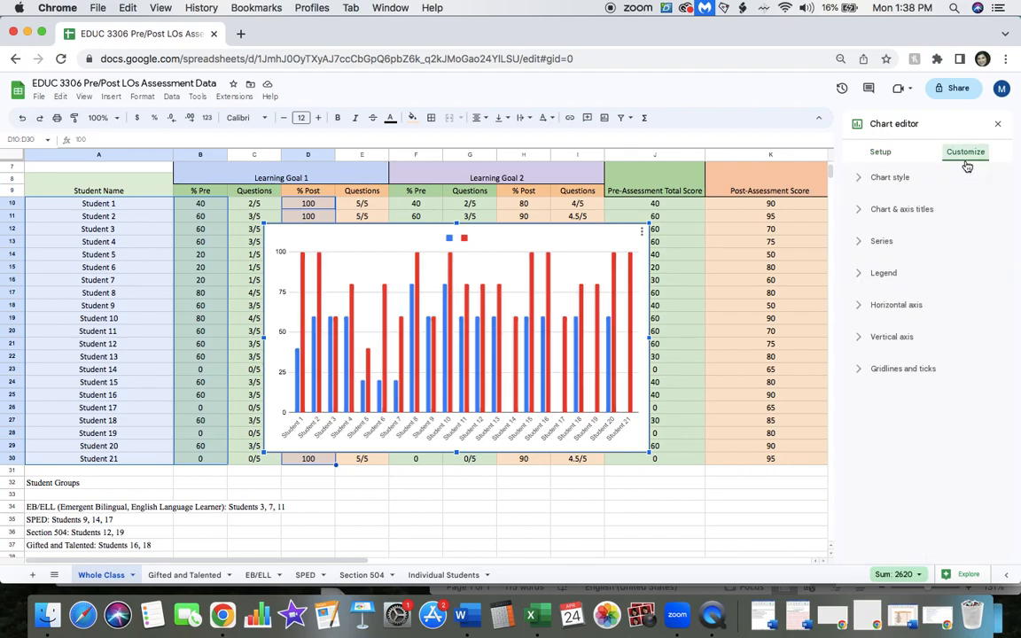
click(908, 209)
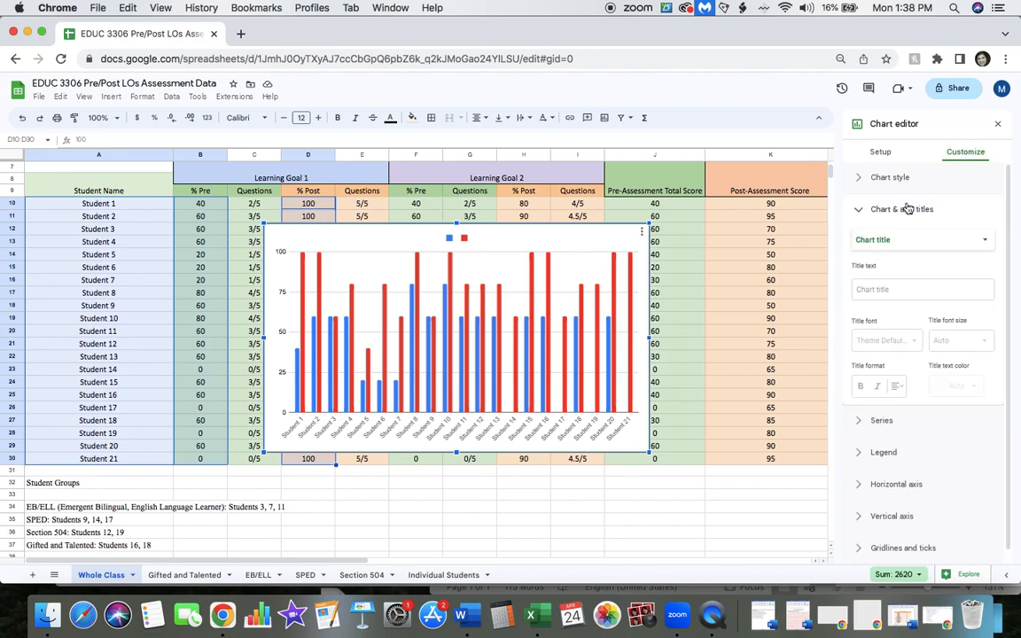
click(882, 291)
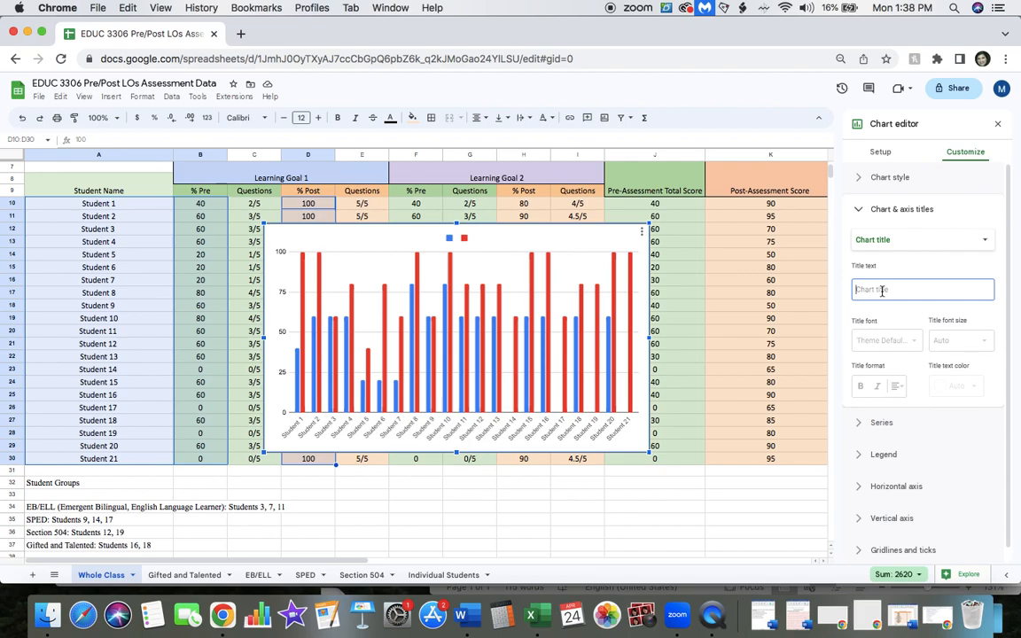
text(Whole Class Pre- a)
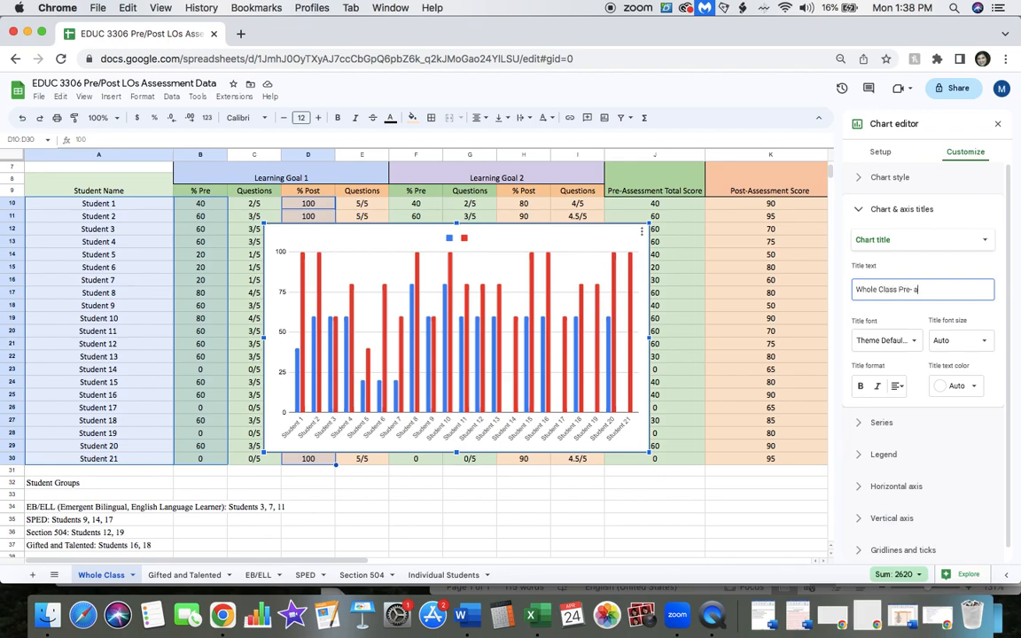
text(nd os)
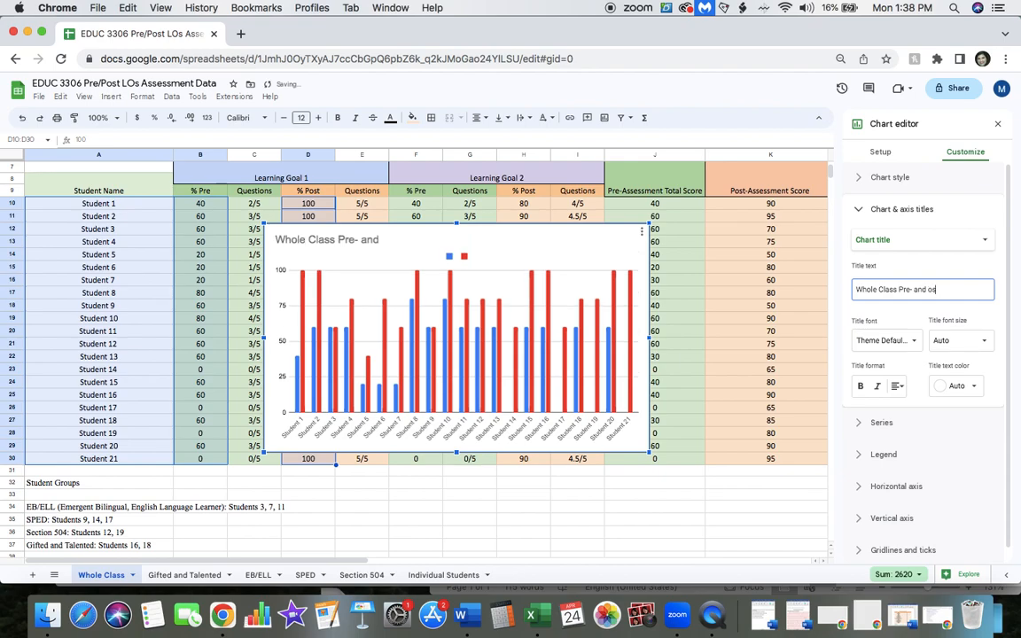
text(ost)
text(- s)
text(ssessment C)
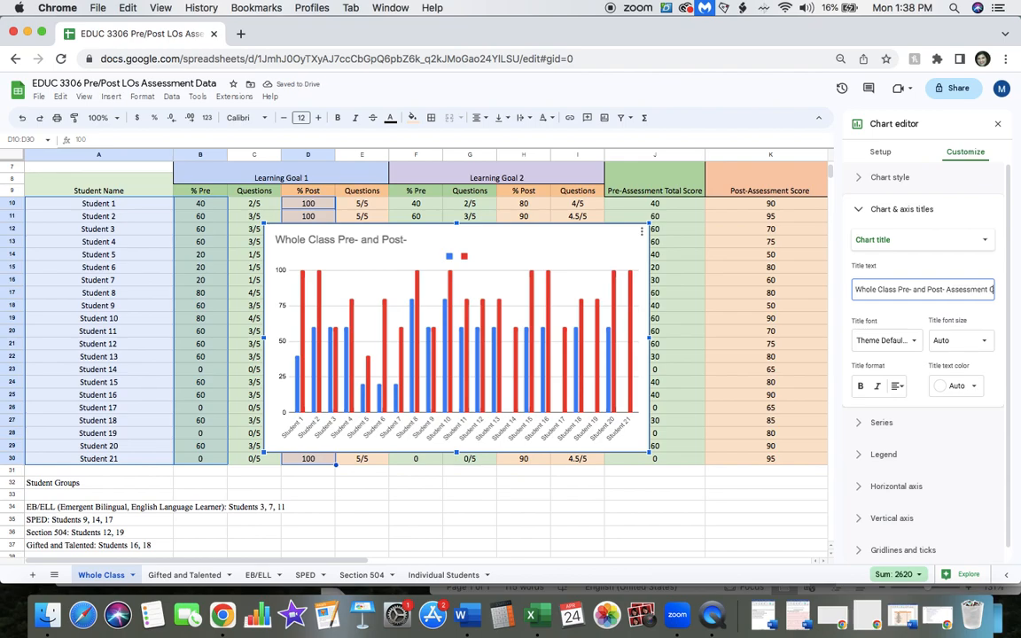
text(ompariso)
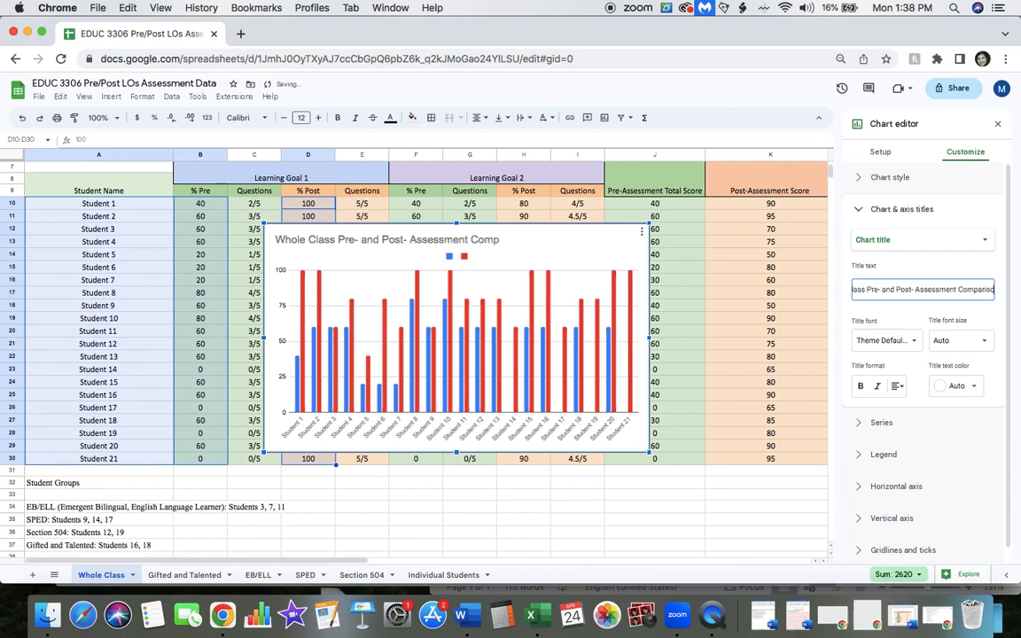
text(n for Learning G)
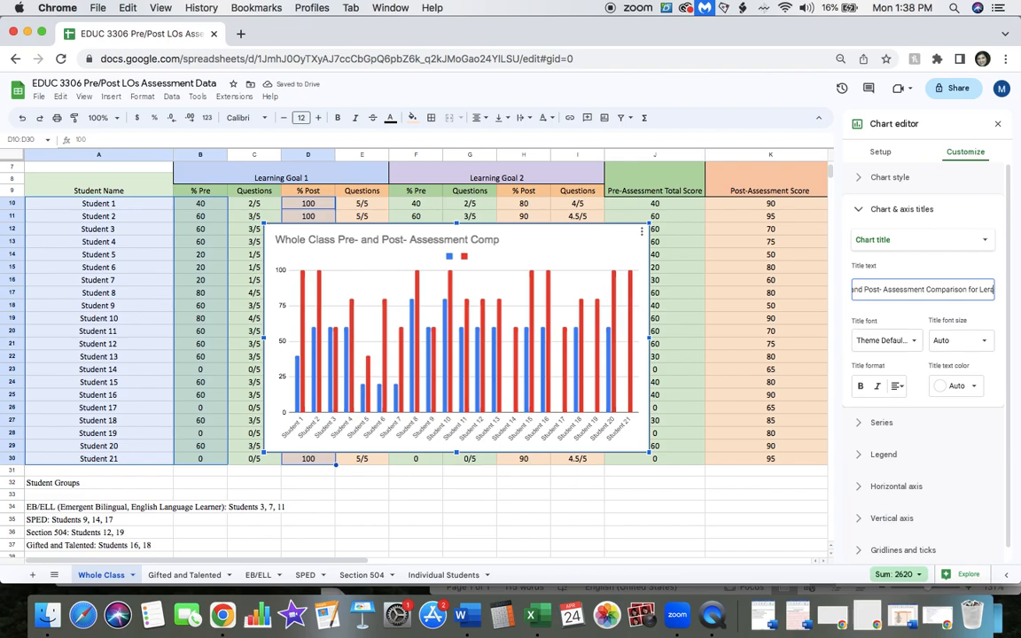
text(bjective 1)
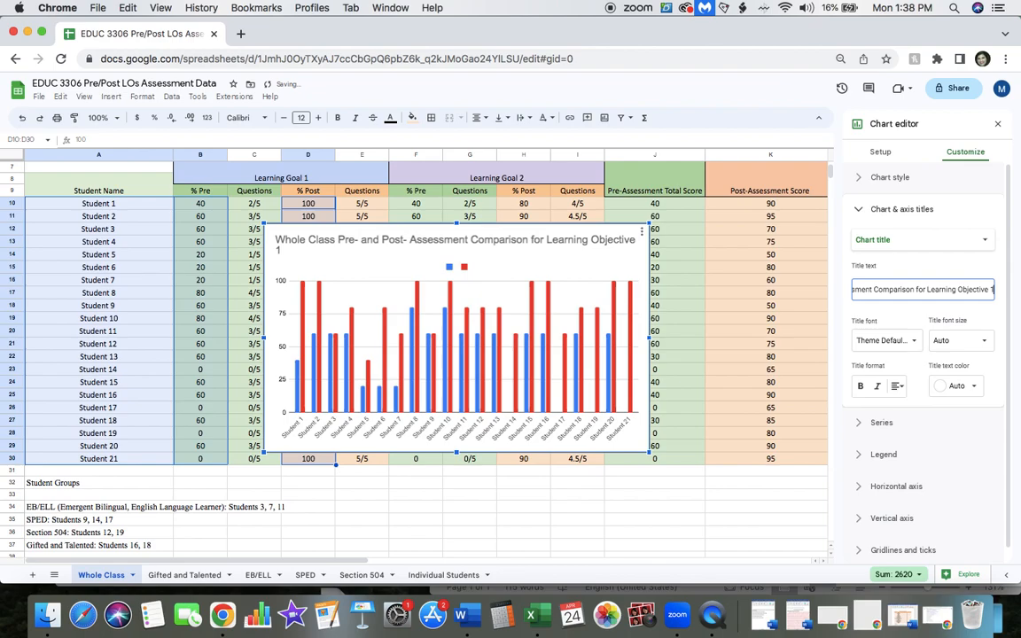
drag(650, 338, 722, 338)
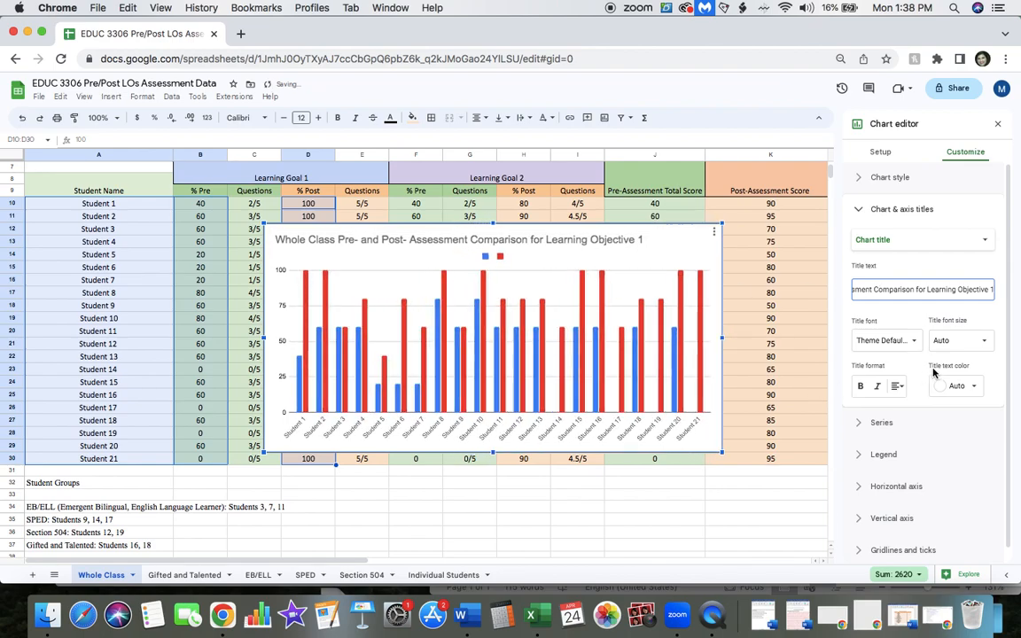
Set the chart legend's position to Right.
click(883, 454)
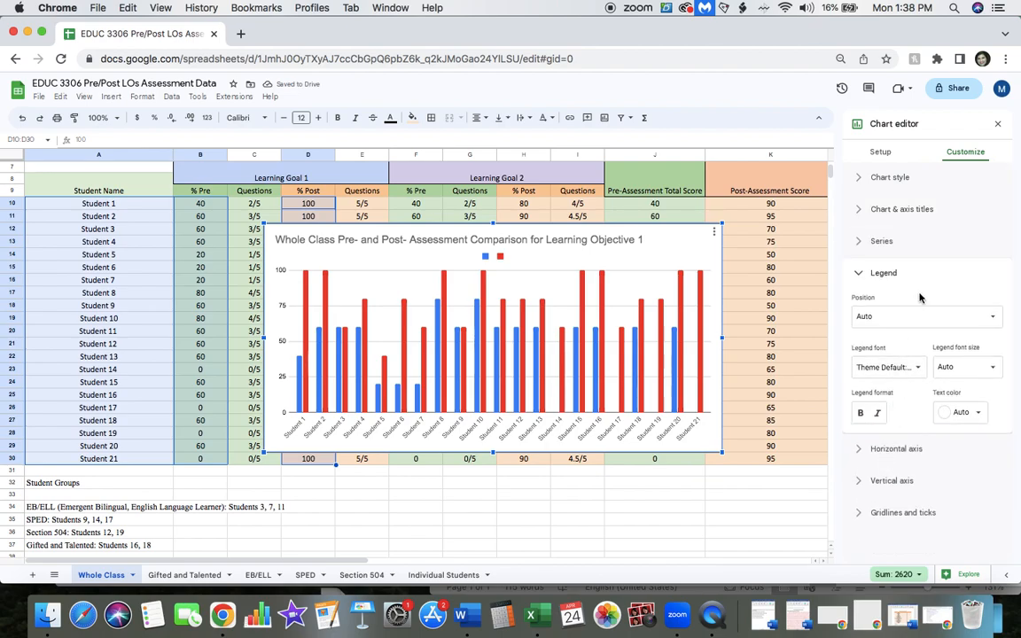
click(960, 322)
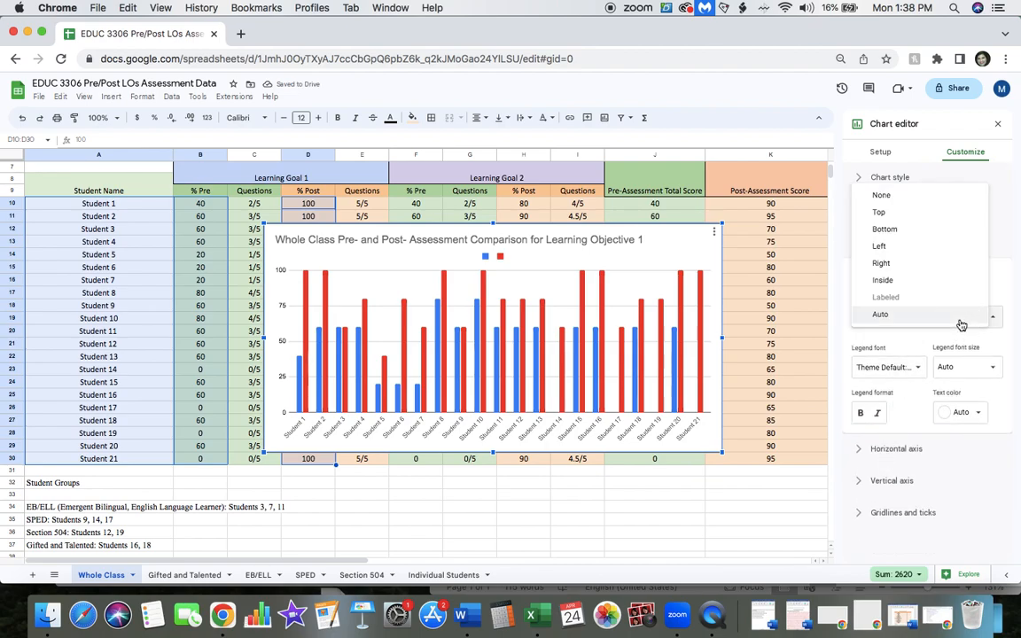
click(942, 265)
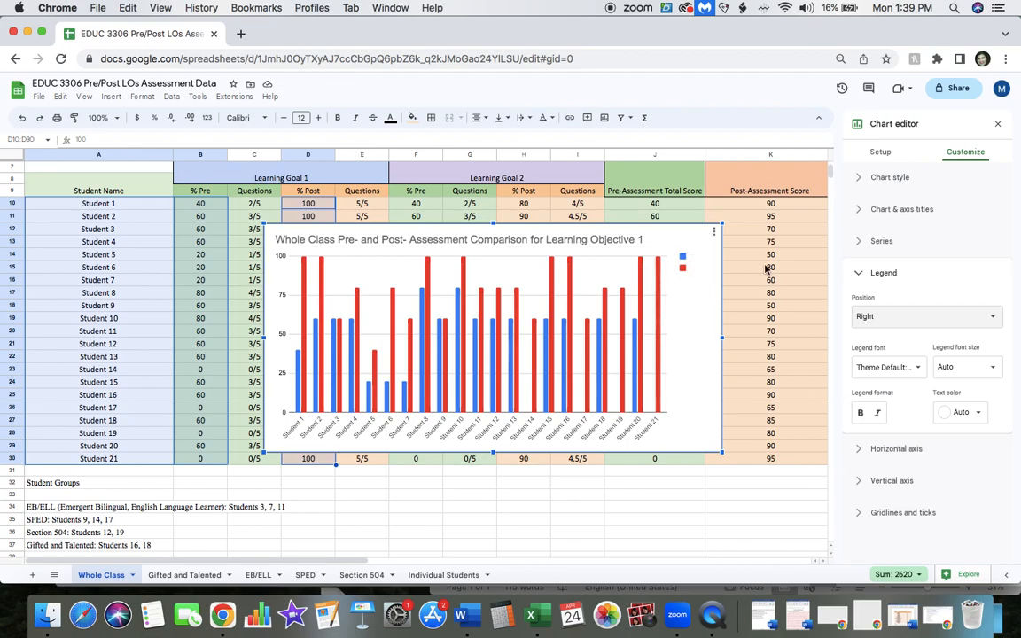
Label the blue legend entry "Pre-assessment Score" and the red one "Post-assessment Score".
click(696, 262)
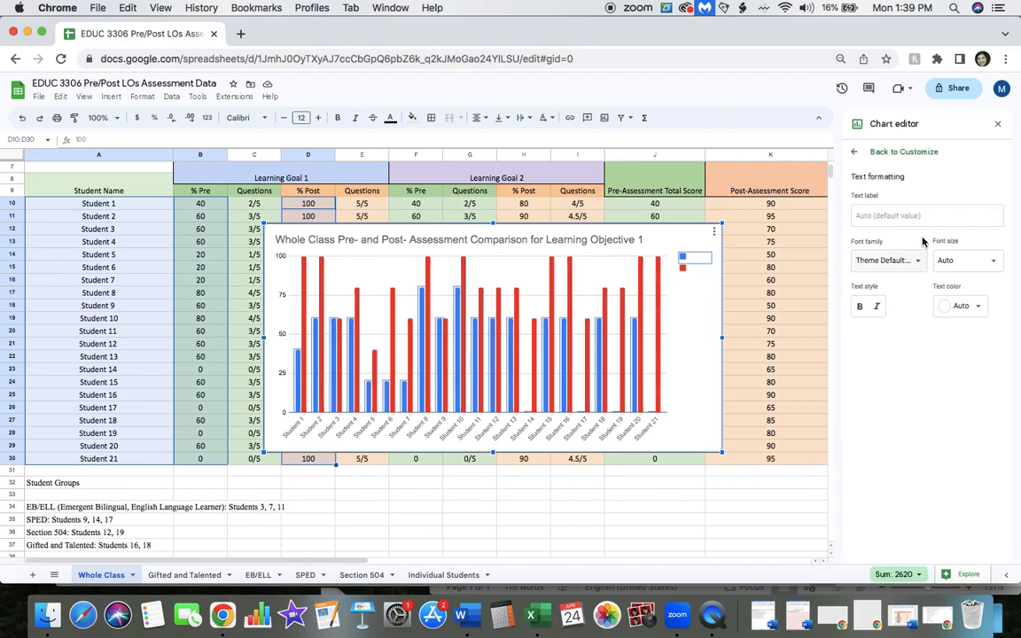
double_click(690, 259)
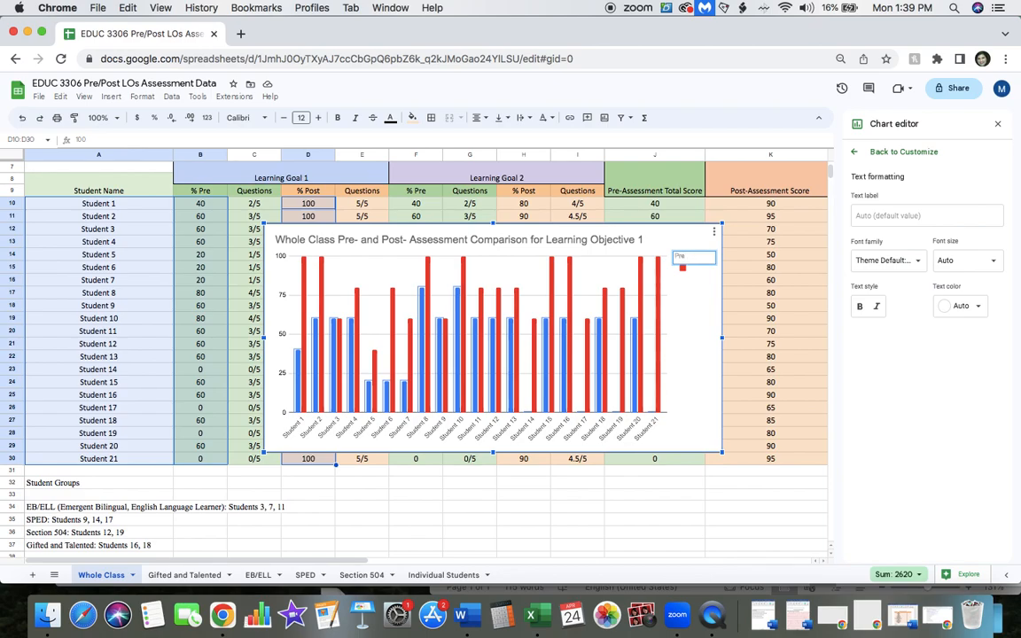
text(Pre-assessment Score)
key(Return)
text(Post-)
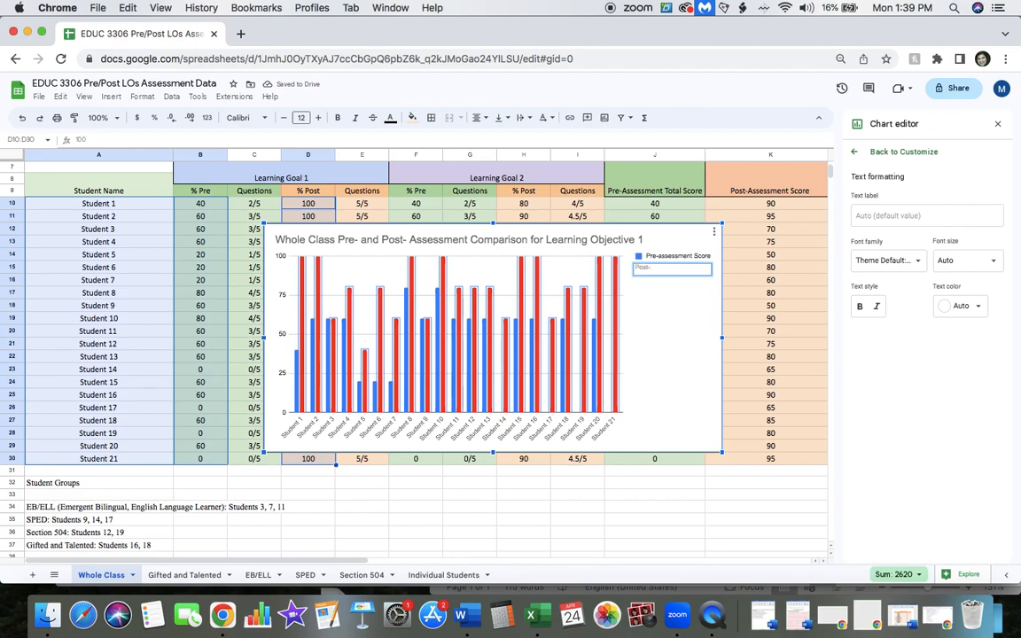
text(assessmen)
text(t Score)
key(Return)
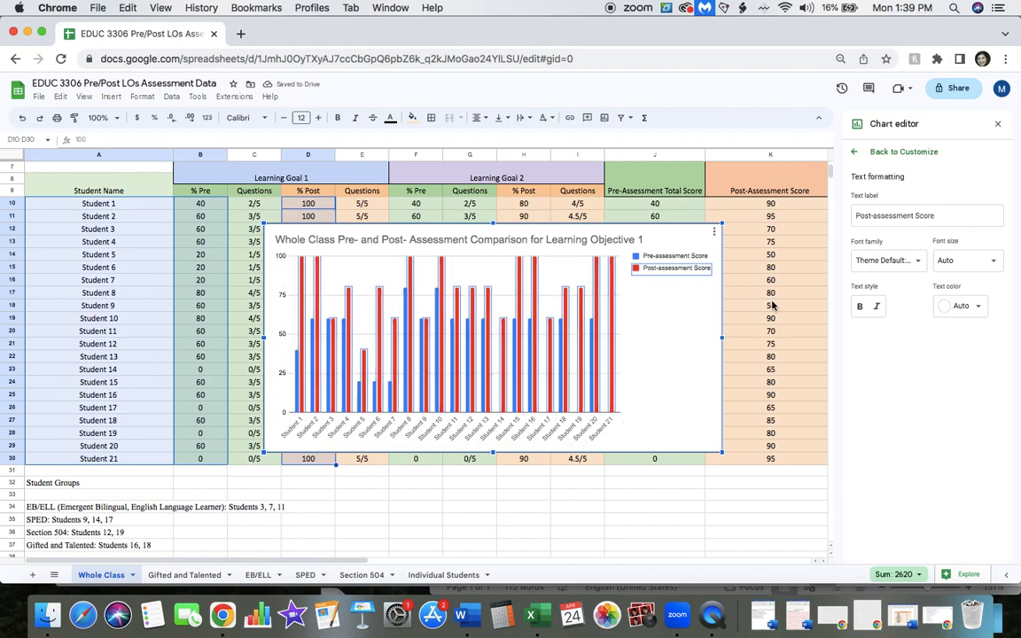
Set the chart's horizontal axis title to "Students".
click(871, 154)
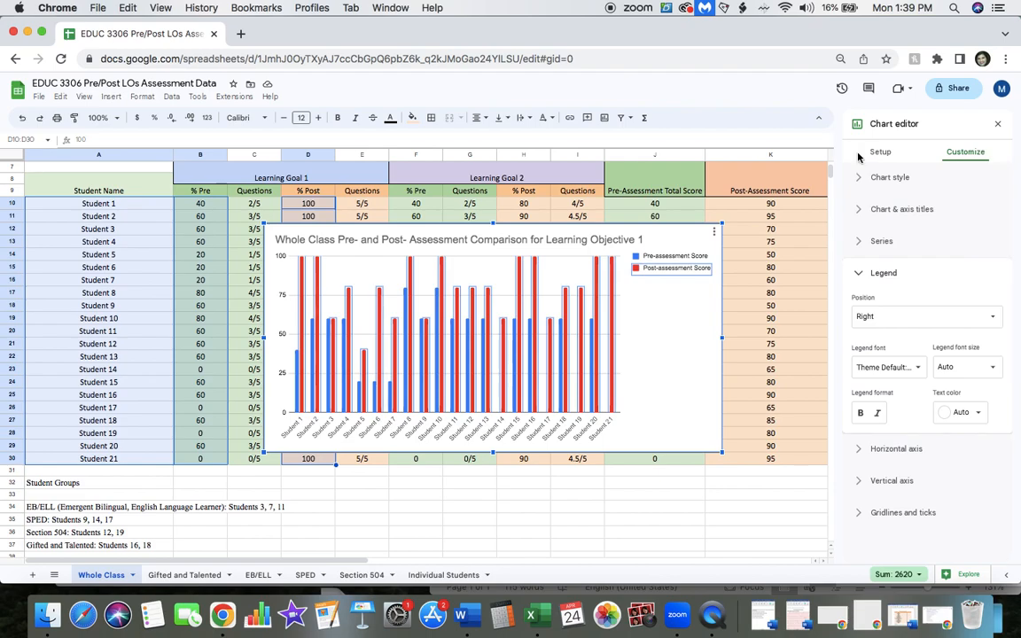
click(892, 210)
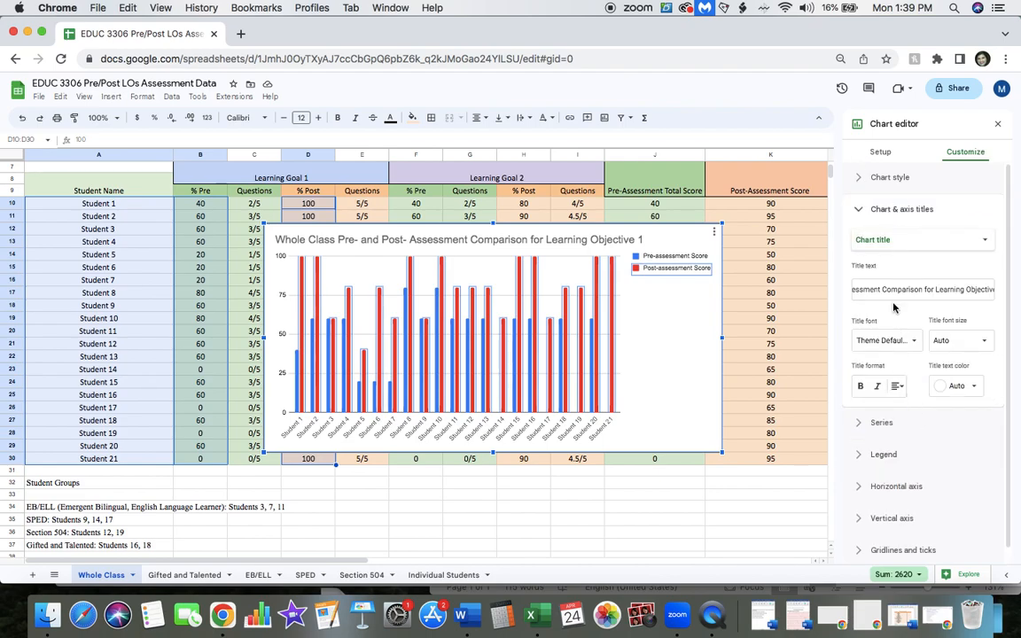
click(890, 239)
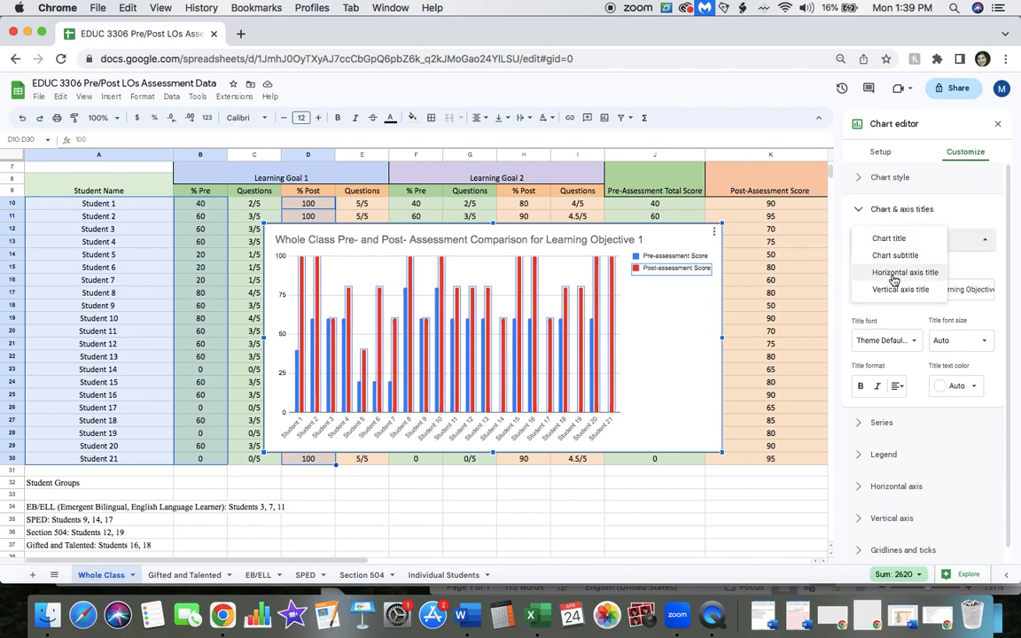
click(893, 278)
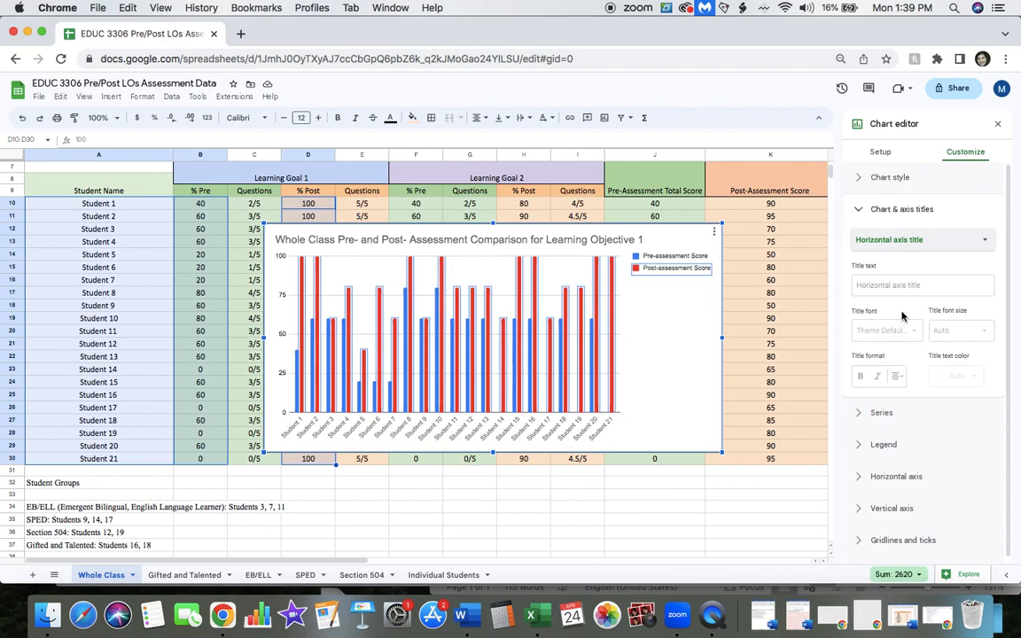
click(921, 285)
text(Students)
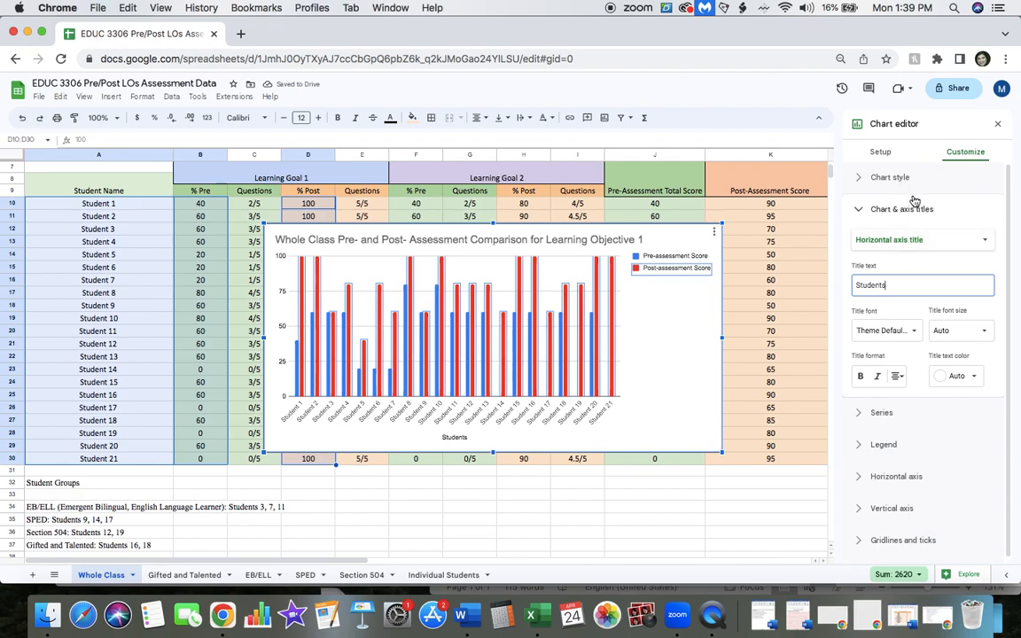
Set the chart's vertical axis title to "Score" and shrink the chart slightly from its corner.
click(886, 239)
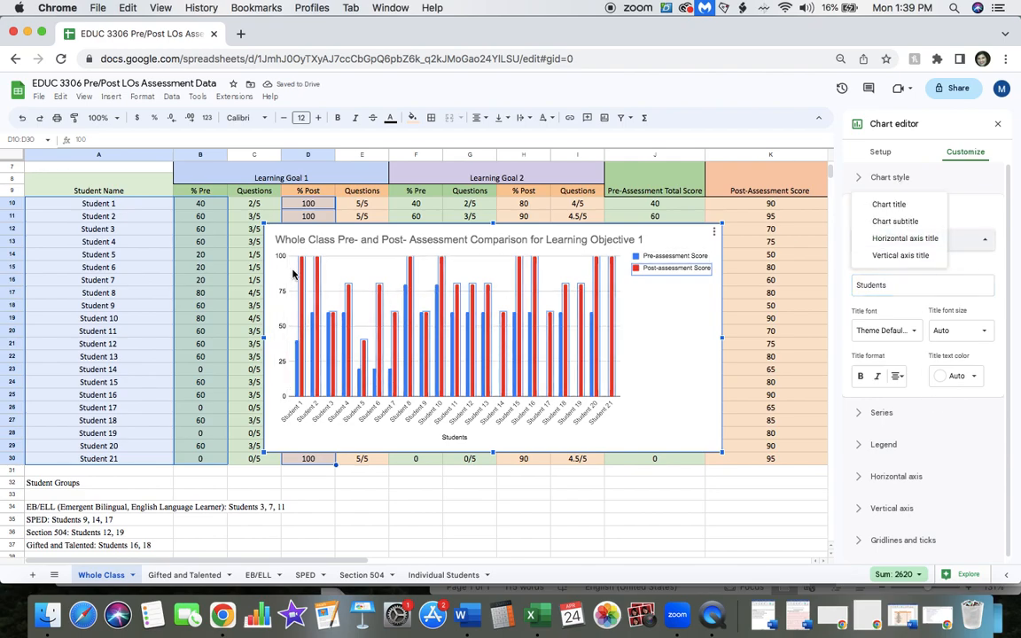
click(886, 255)
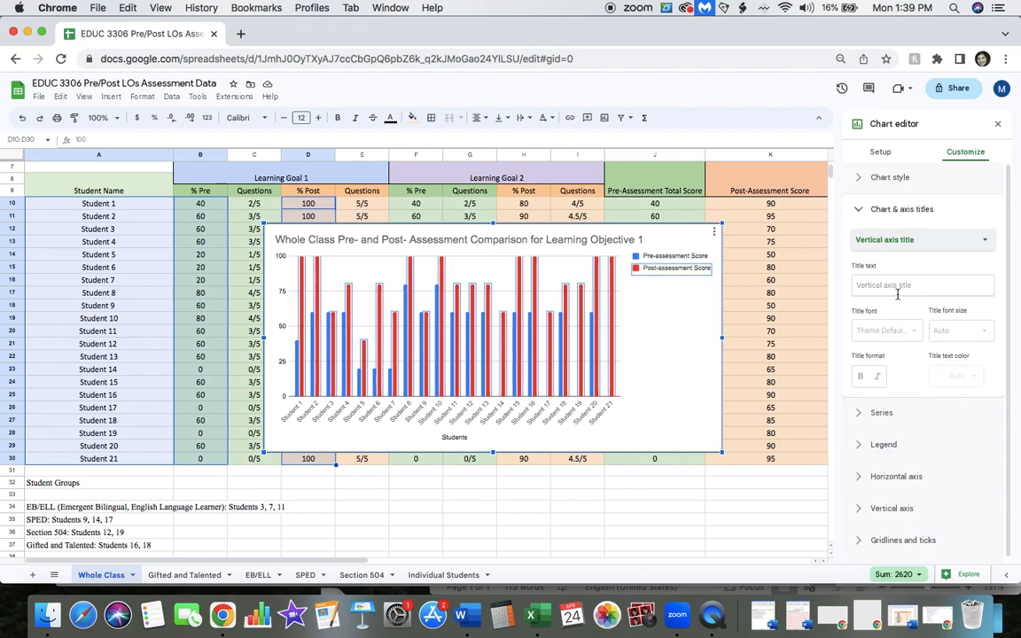
click(890, 288)
text(ASc)
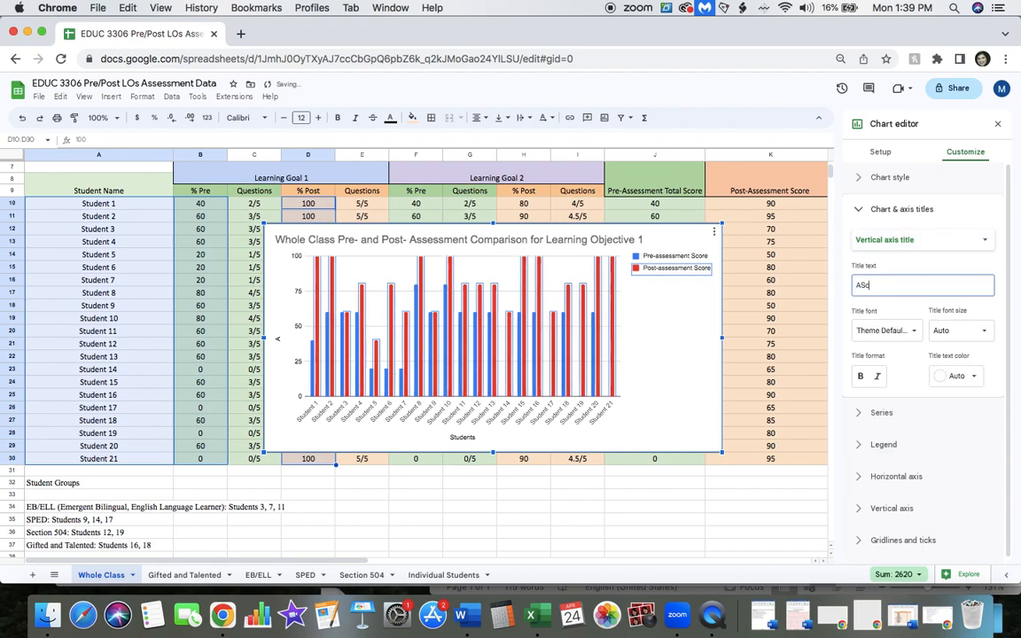
key(BackSpace)
text(Score)
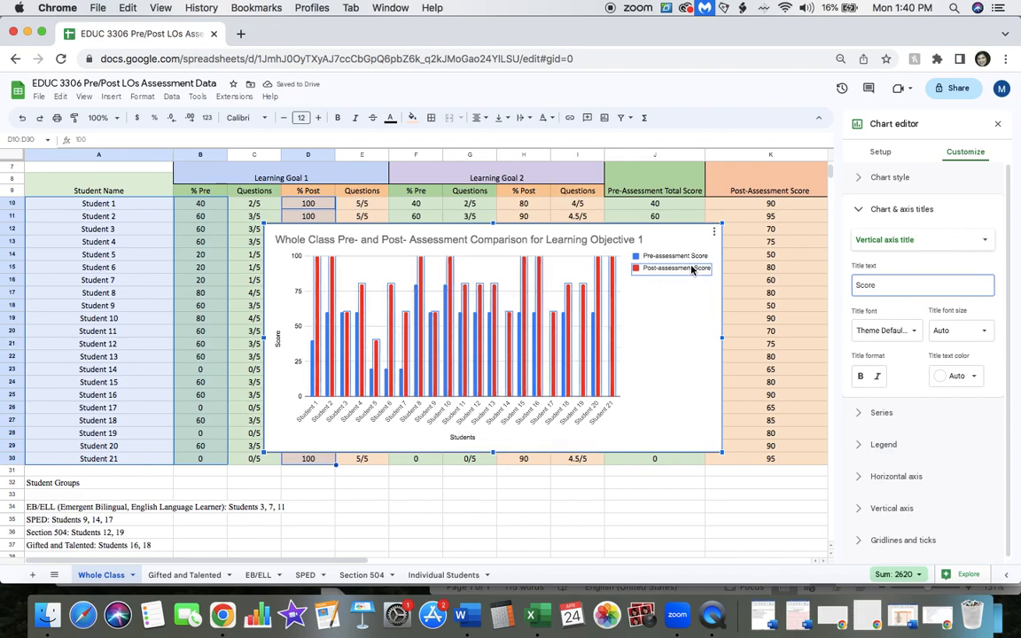
drag(720, 451, 713, 447)
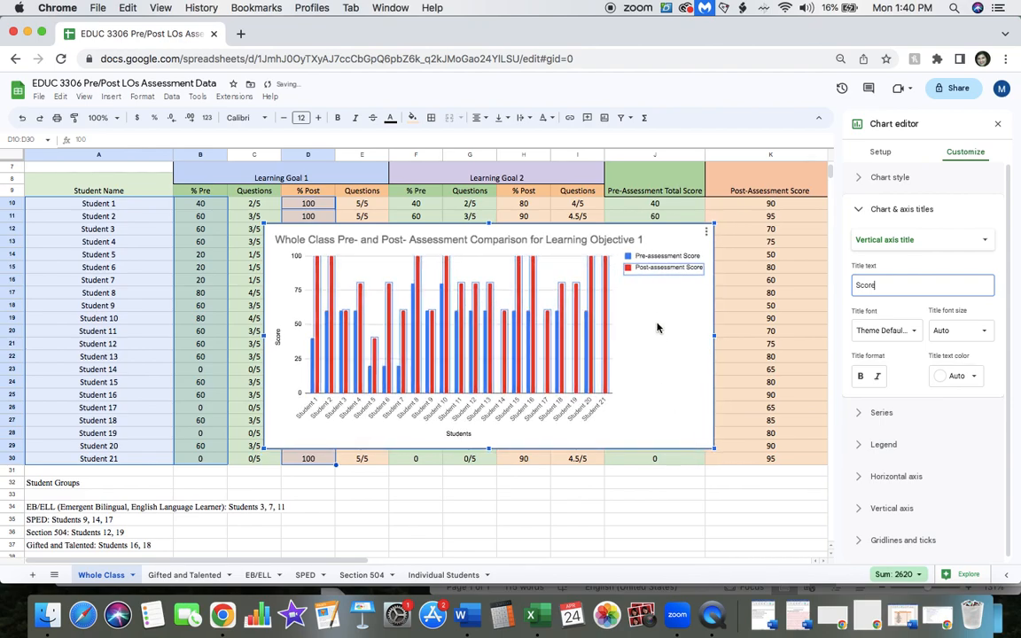
Center the chart title above the plot.
click(549, 241)
click(896, 385)
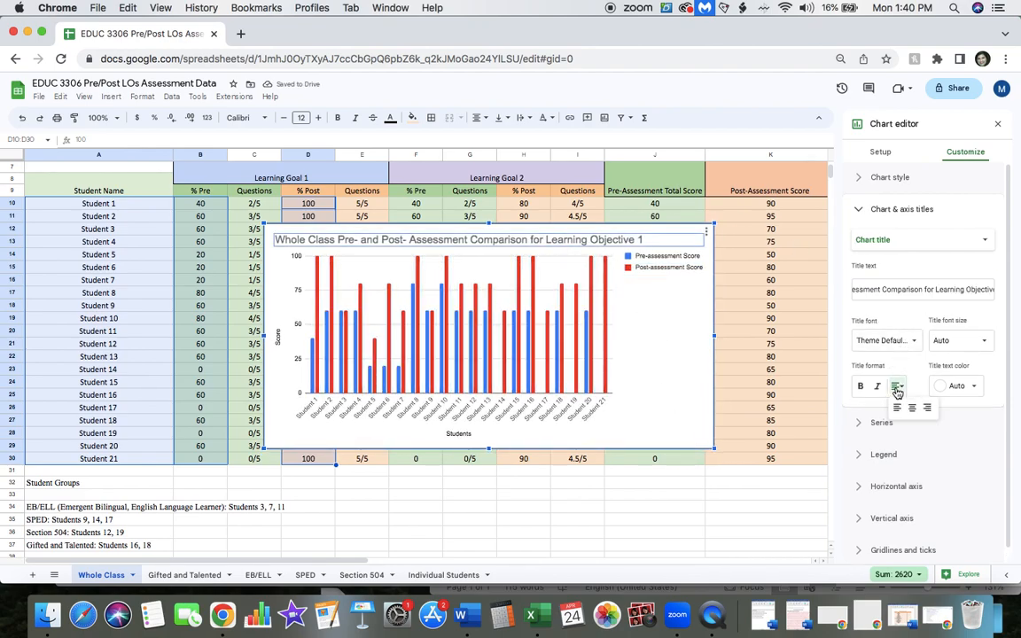
click(910, 406)
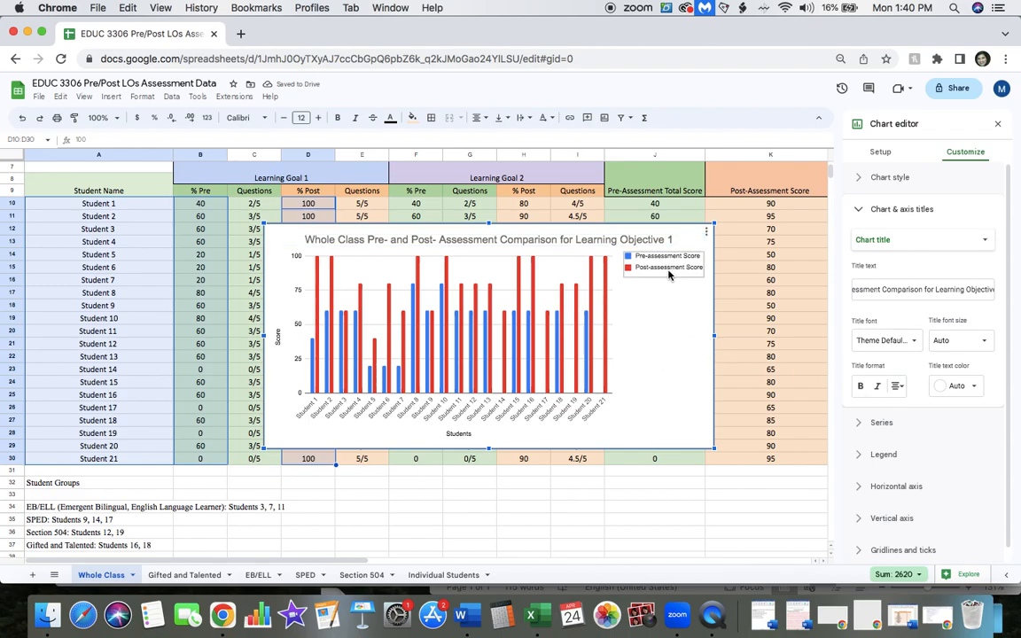
Set the chart legend's position to Bottom.
click(882, 455)
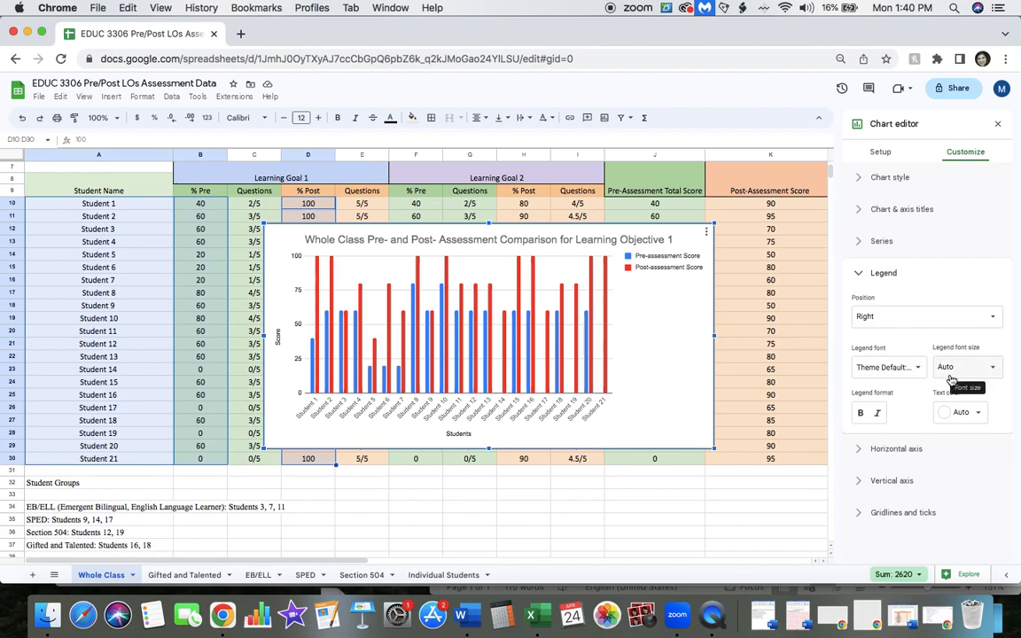
click(917, 317)
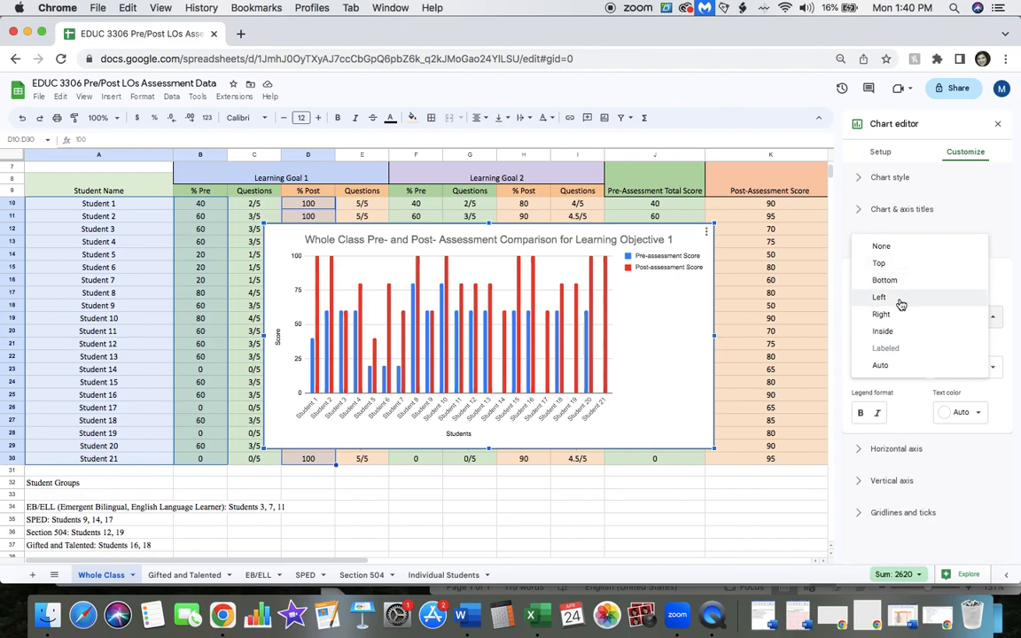
click(899, 315)
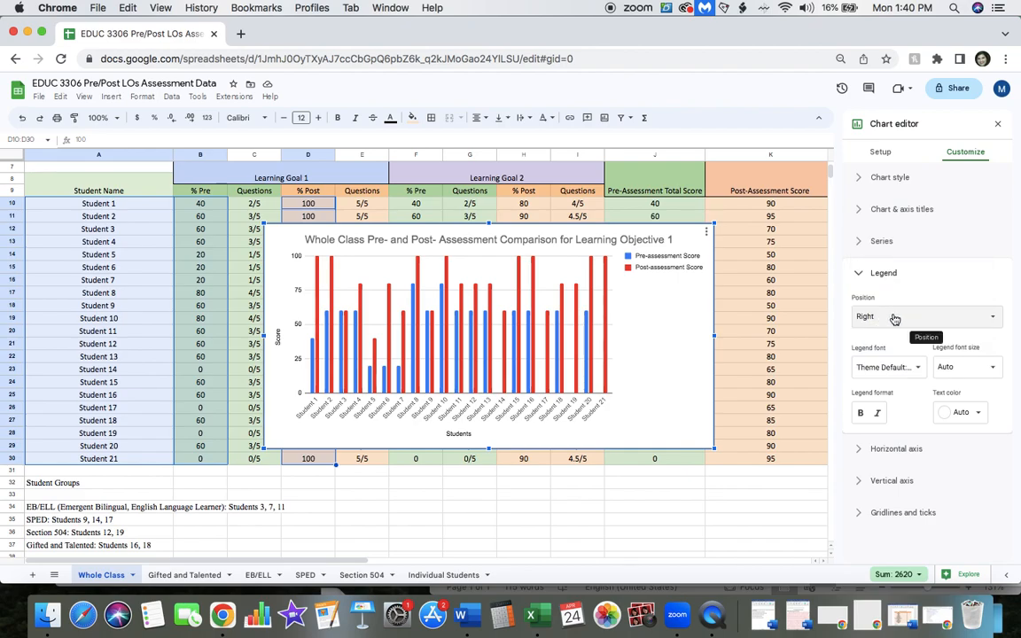
click(898, 318)
click(895, 282)
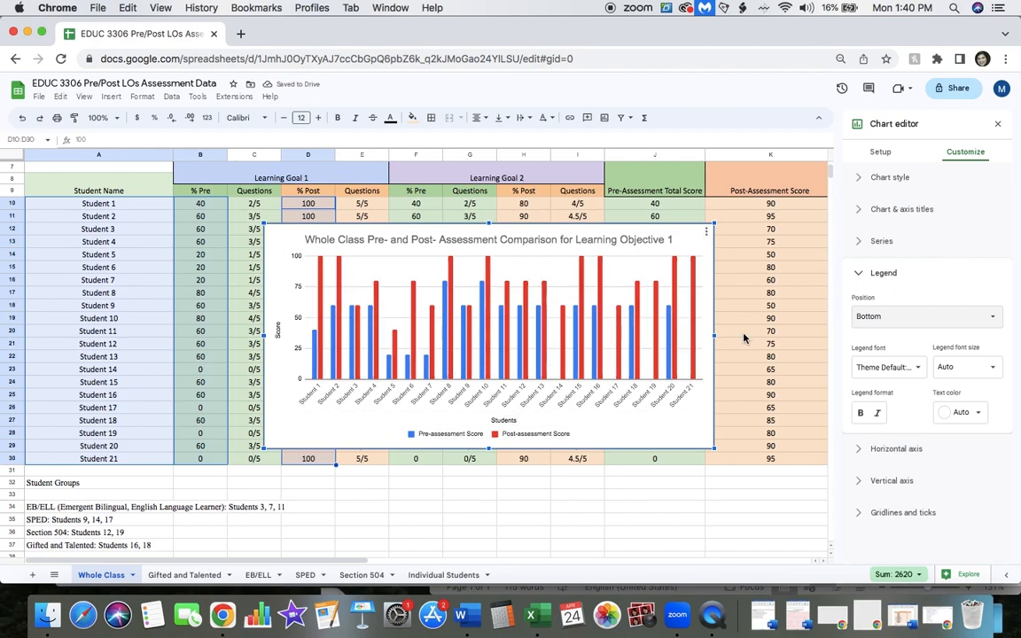
Close the chart settings and move the chart below the score table, under the total score columns.
drag(660, 232, 704, 247)
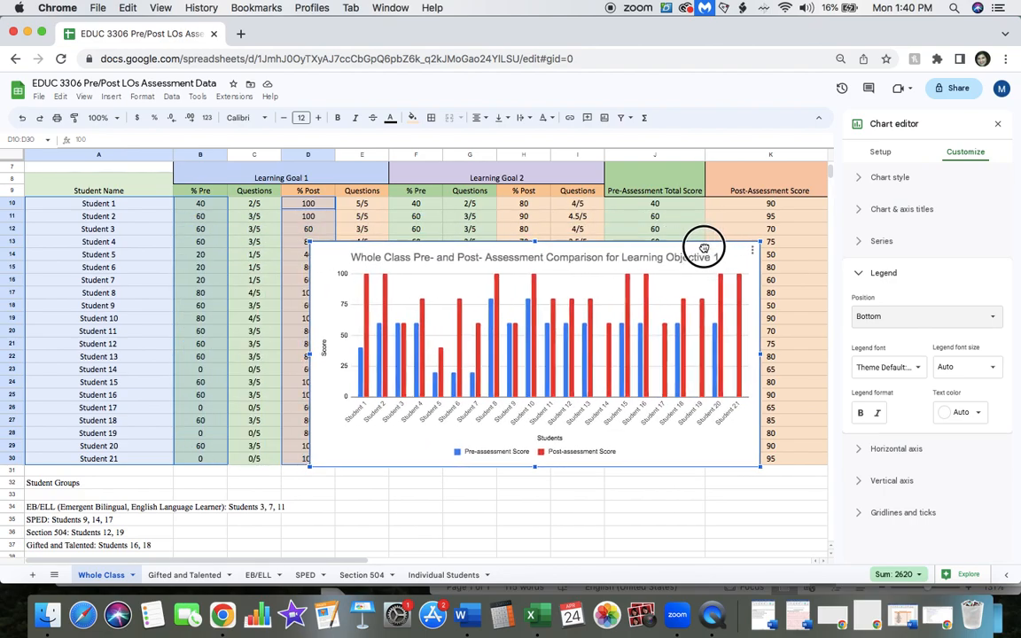
click(998, 125)
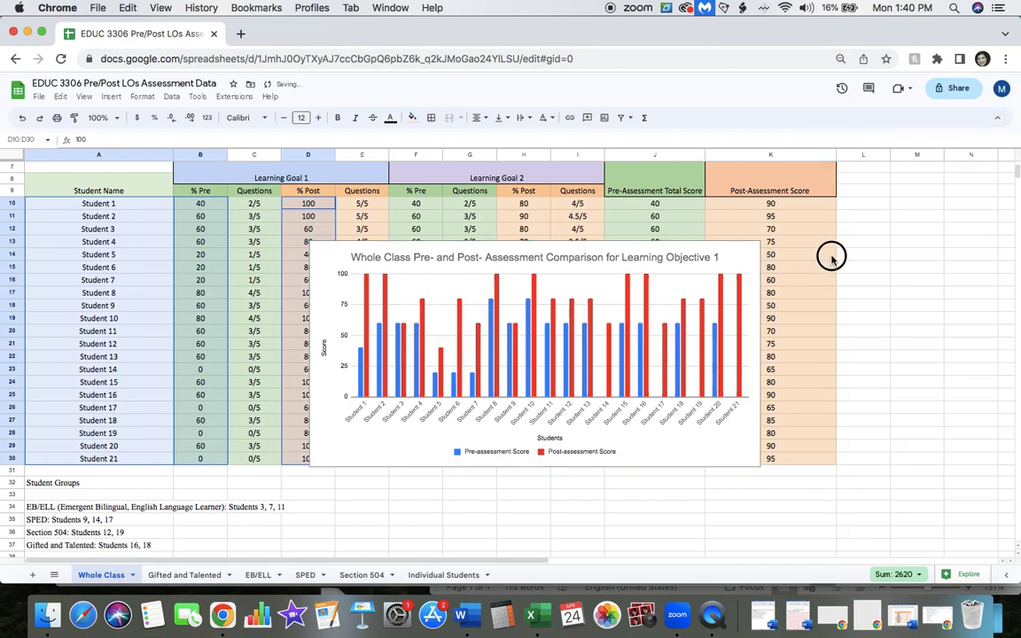
drag(754, 240, 1015, 235)
drag(941, 230, 958, 483)
scroll(958, 483, down, 5)
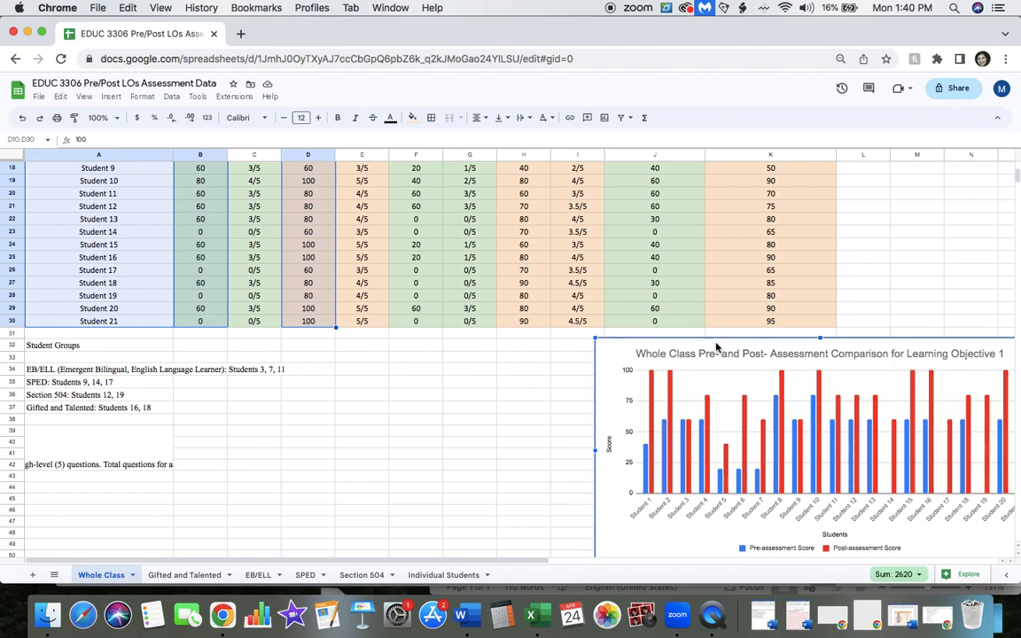
scroll(580, 360, up, 5)
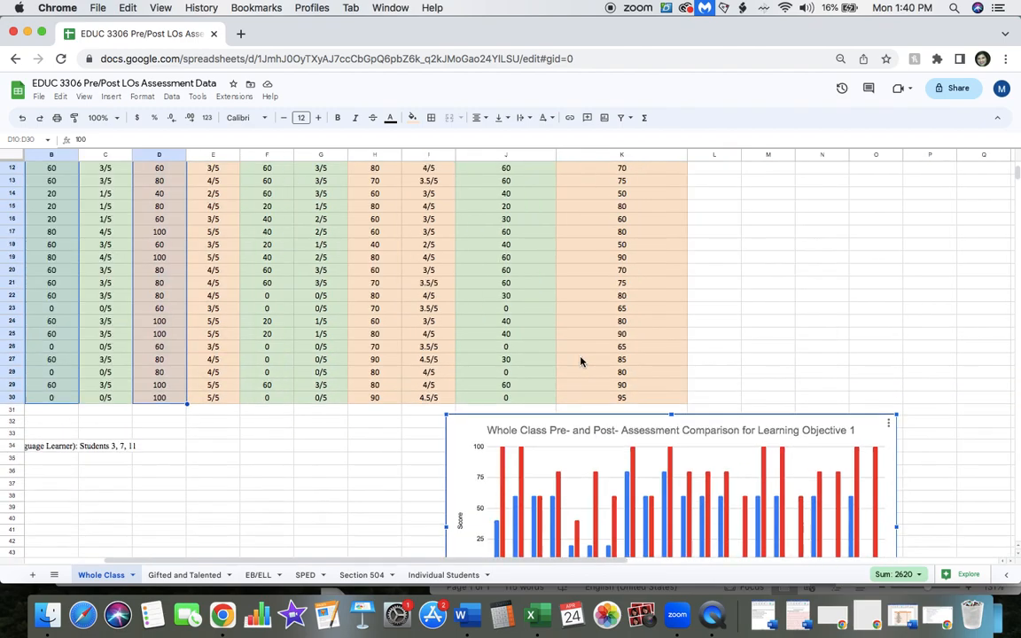
Change the chart title to "Whole Class Pre- and Post- Assessment Comparison for Learning Goal 1" and close the chart settings.
scroll(580, 361, left, 3)
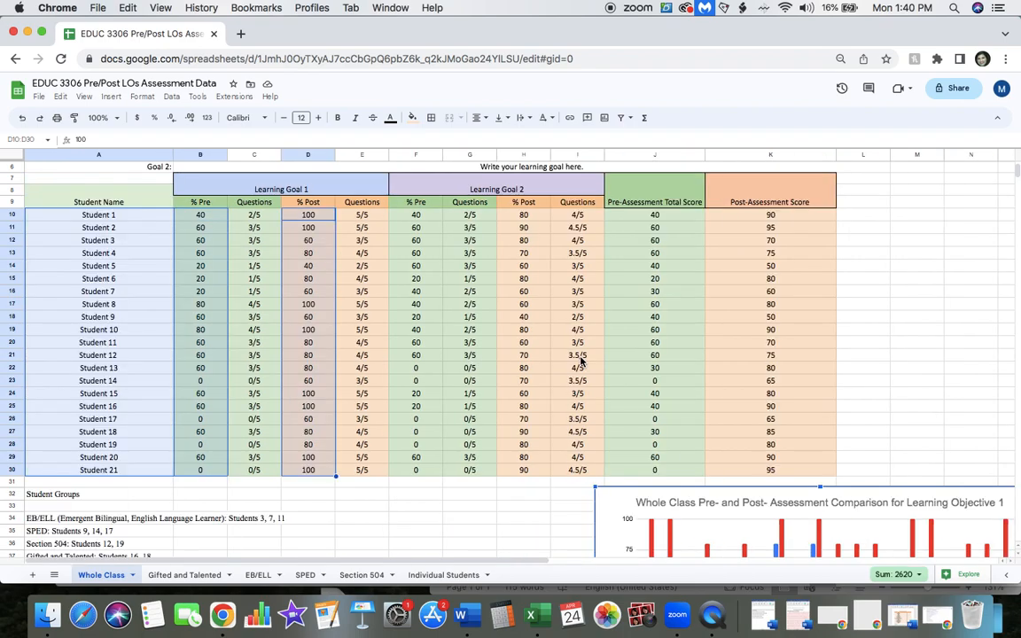
double_click(964, 502)
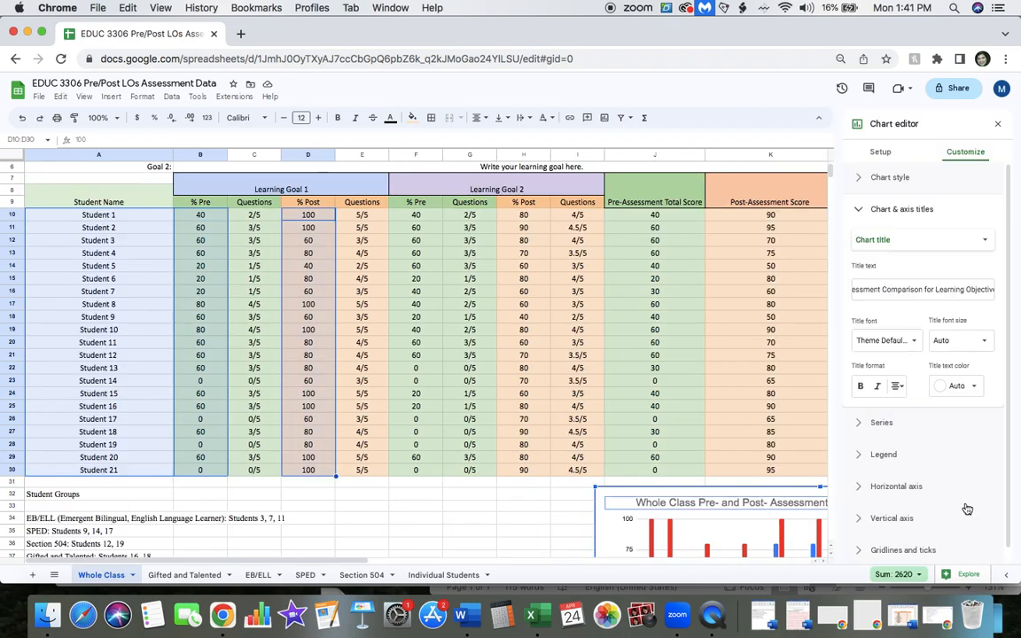
drag(966, 289, 994, 290)
text(Goal)
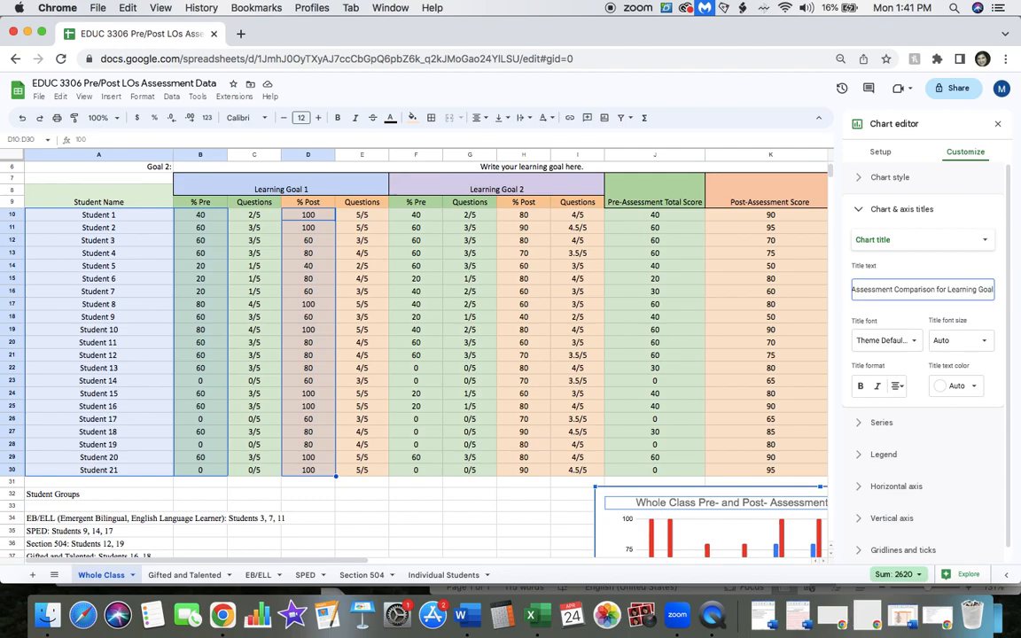
click(998, 123)
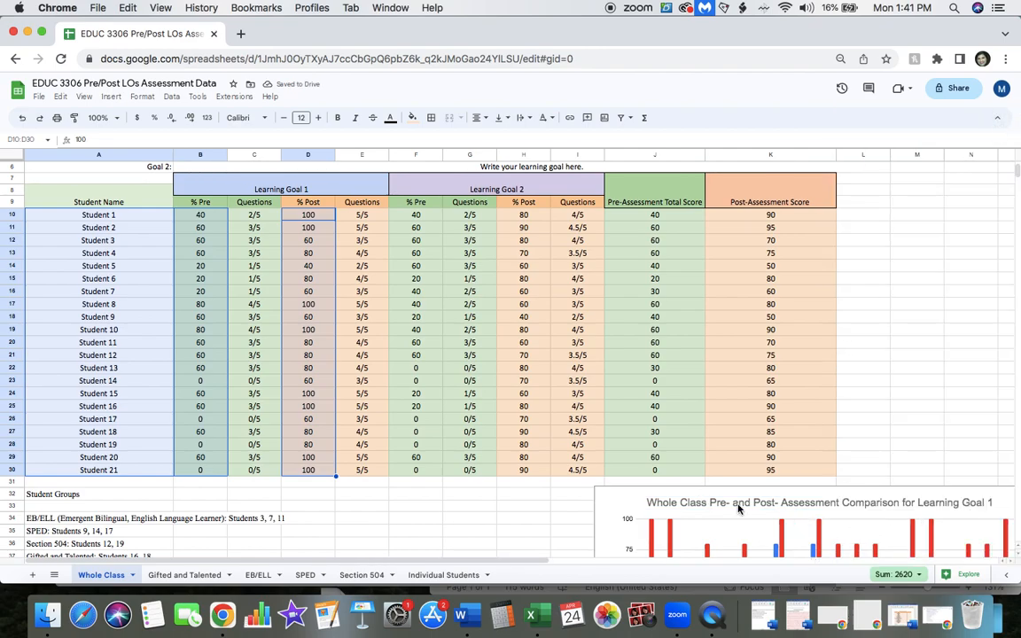
Insert a non-stacked column chart of the student names and Learning Goal 2 pre and post percentages, using A10:A30, F10:F30 and H10:H30.
scroll(866, 511, down, 5)
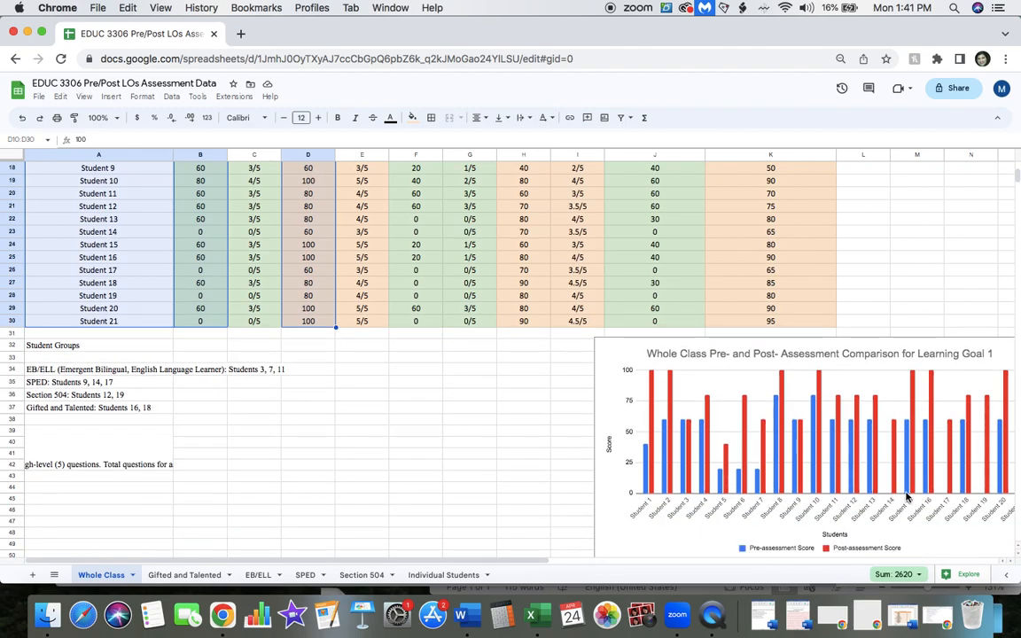
scroll(905, 497, right, 3)
scroll(905, 497, left, 3)
scroll(625, 352, up, 5)
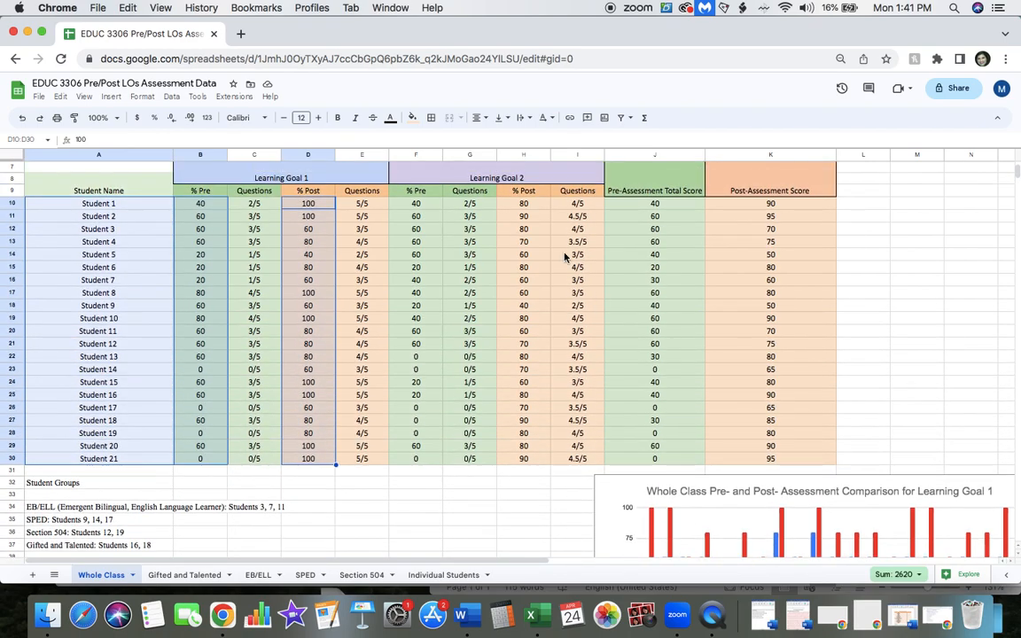
click(475, 228)
drag(107, 206, 115, 458)
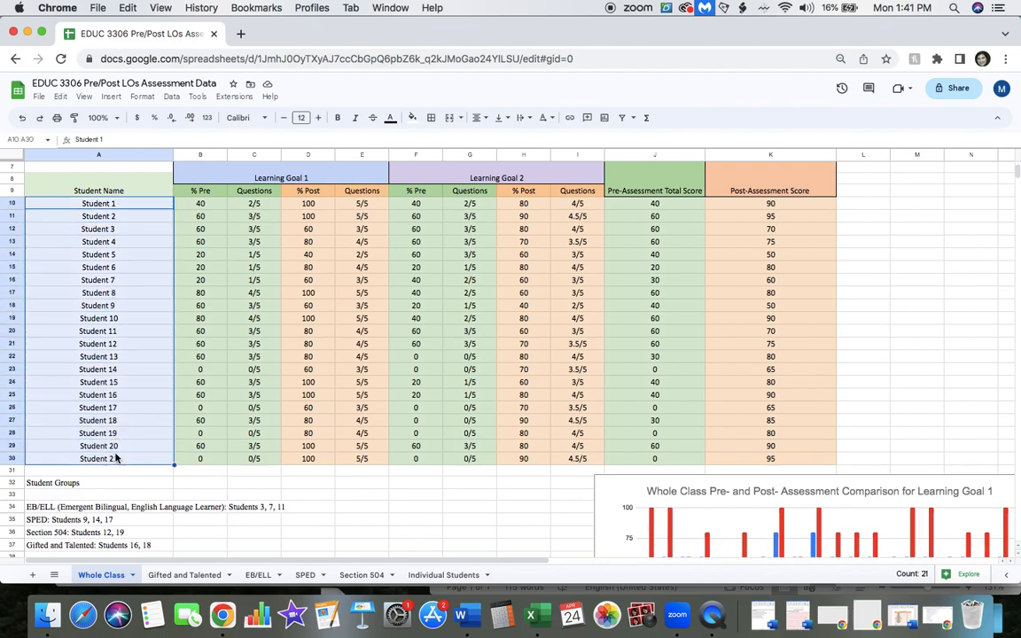
drag(423, 206, 423, 459)
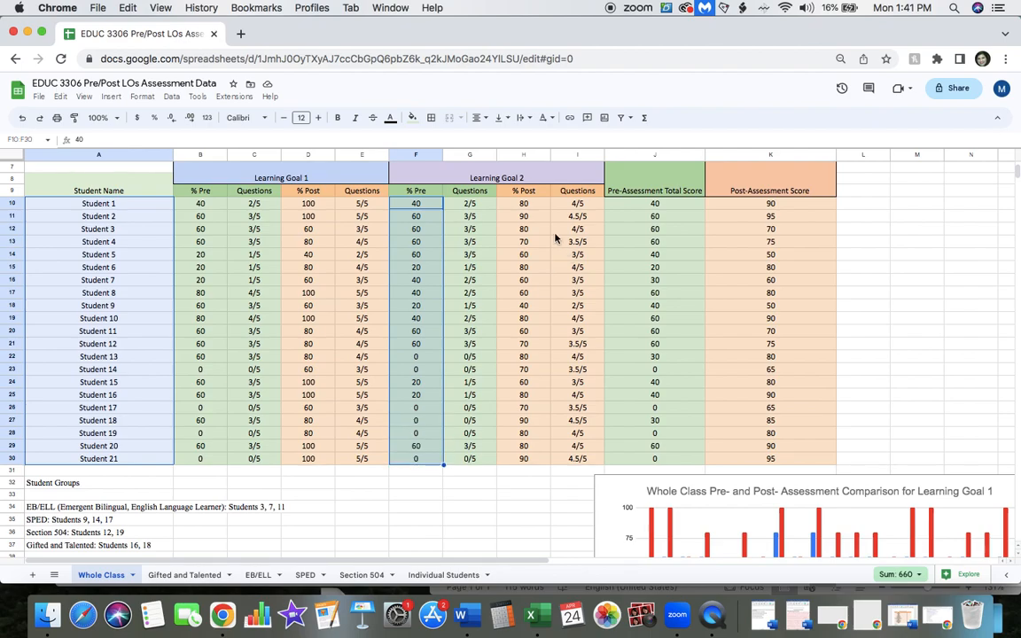
drag(523, 207, 526, 461)
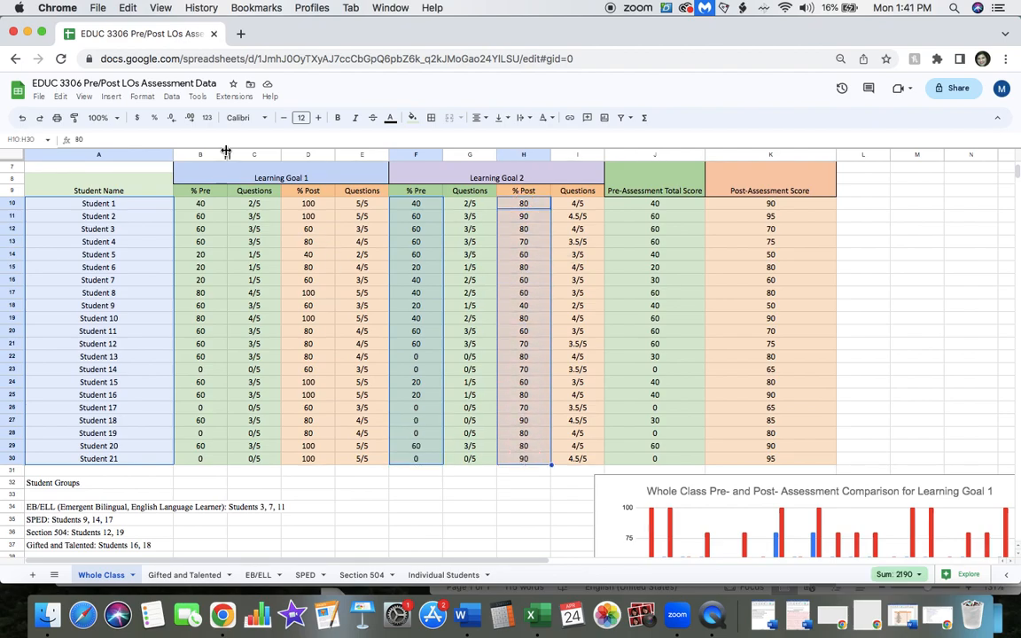
click(109, 95)
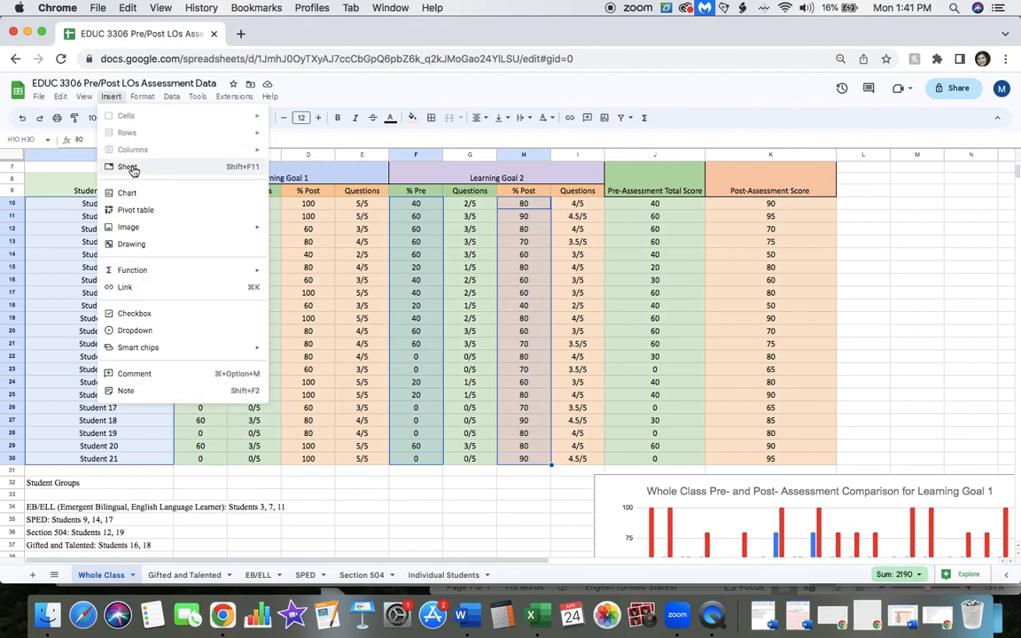
click(138, 199)
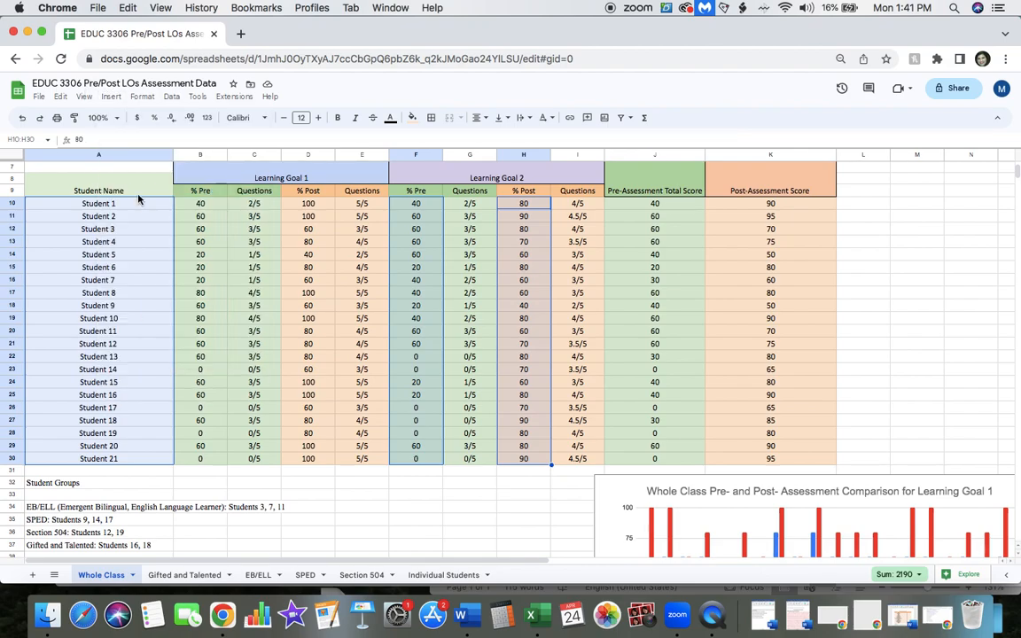
click(910, 197)
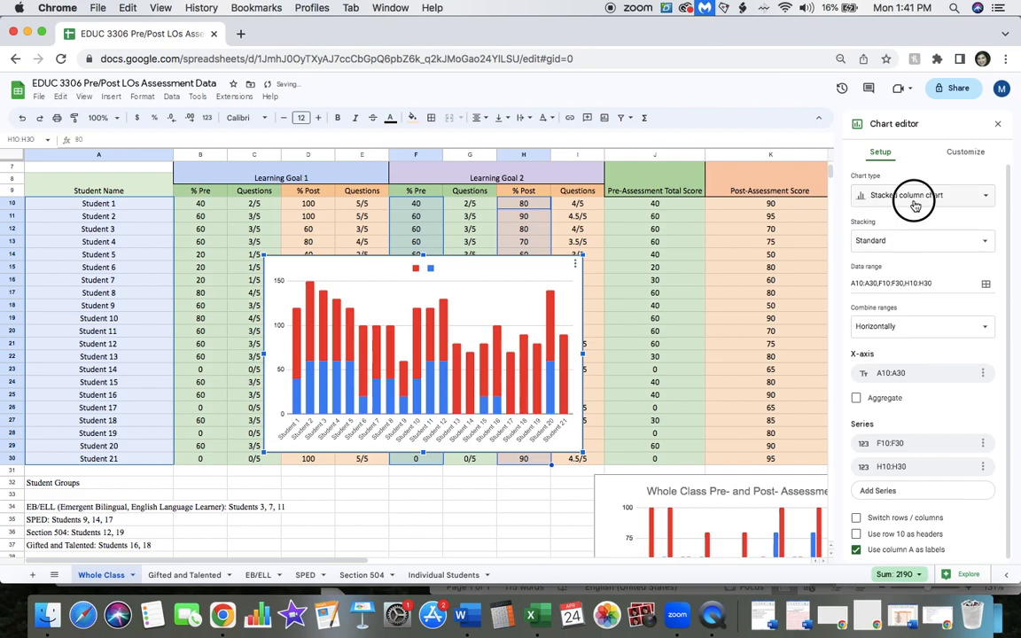
click(951, 248)
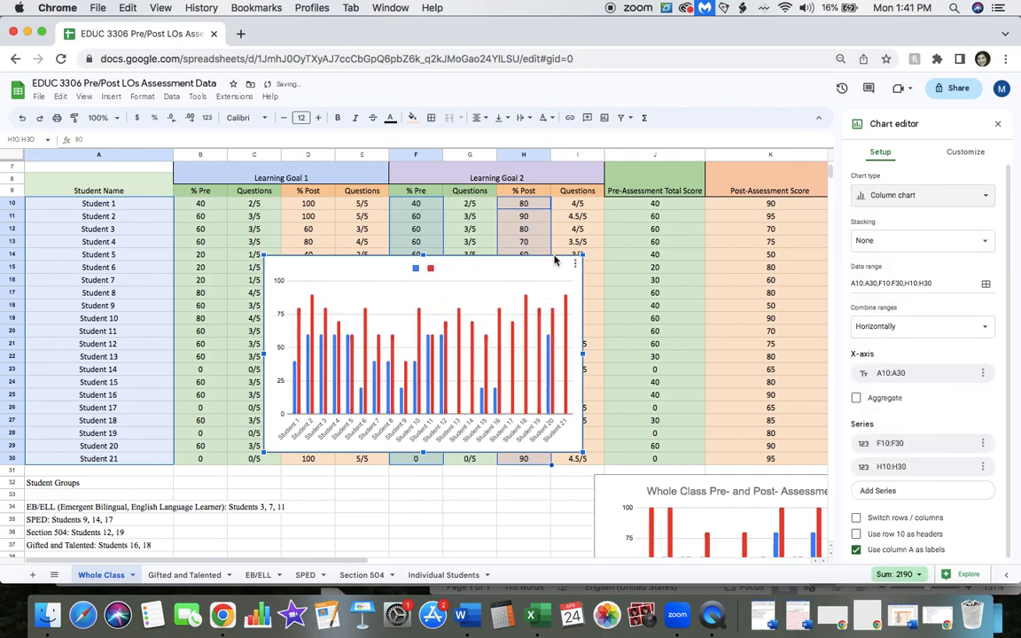
Title the chart "Whole Class Pre- and Post- Assessment Comparison for Learning Goal 2" and centre the title.
click(955, 155)
click(890, 209)
click(872, 288)
text(W)
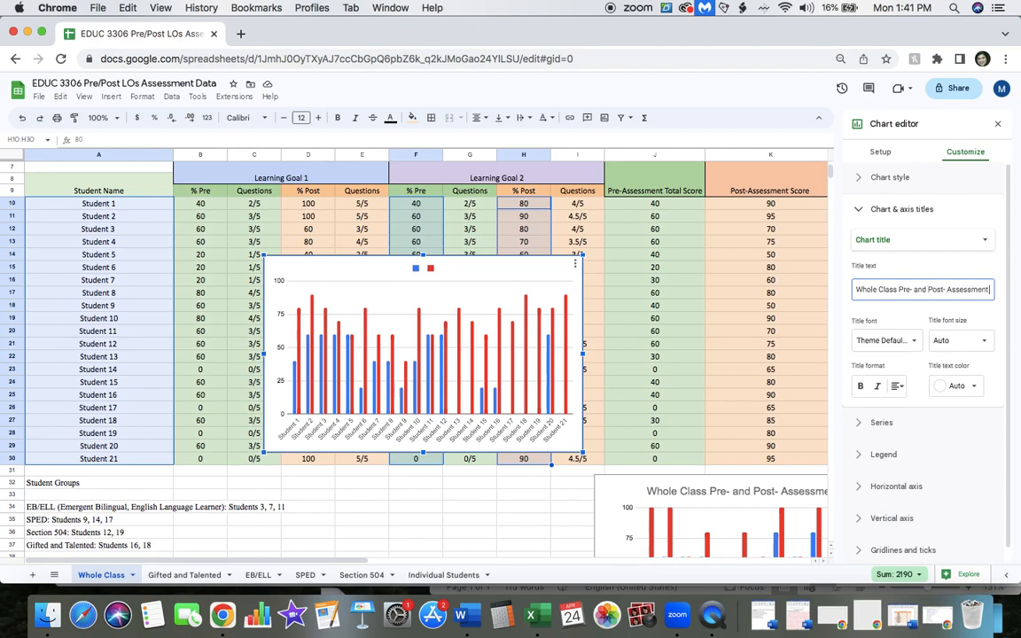
text(Comparison)
key(Return)
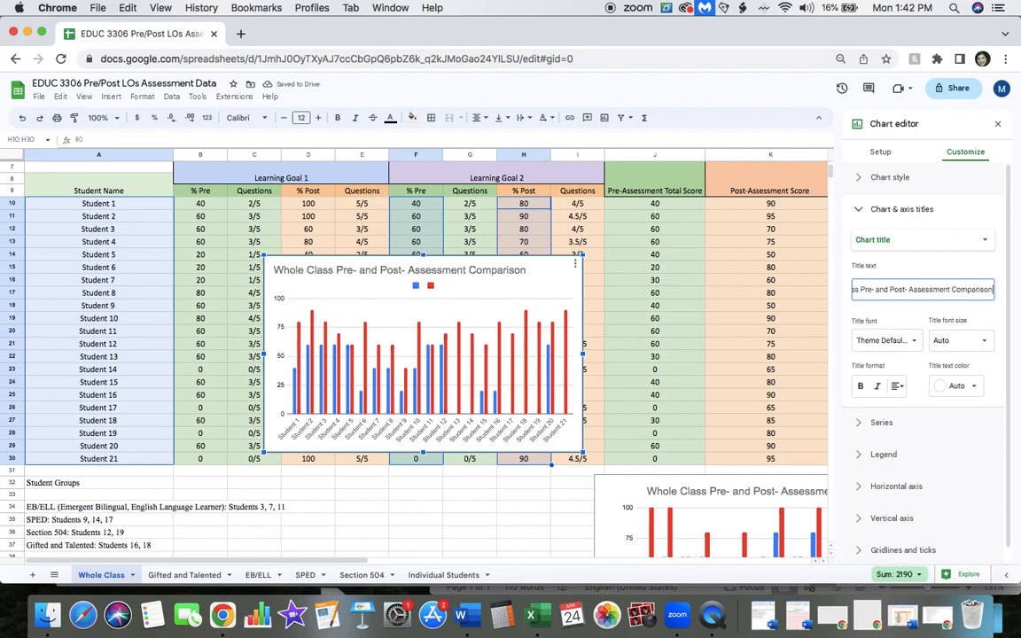
text(for)
key(BackSpace)
key(BackSpace)
key(BackSpace)
key(BackSpace)
text(for Learning Goal 2)
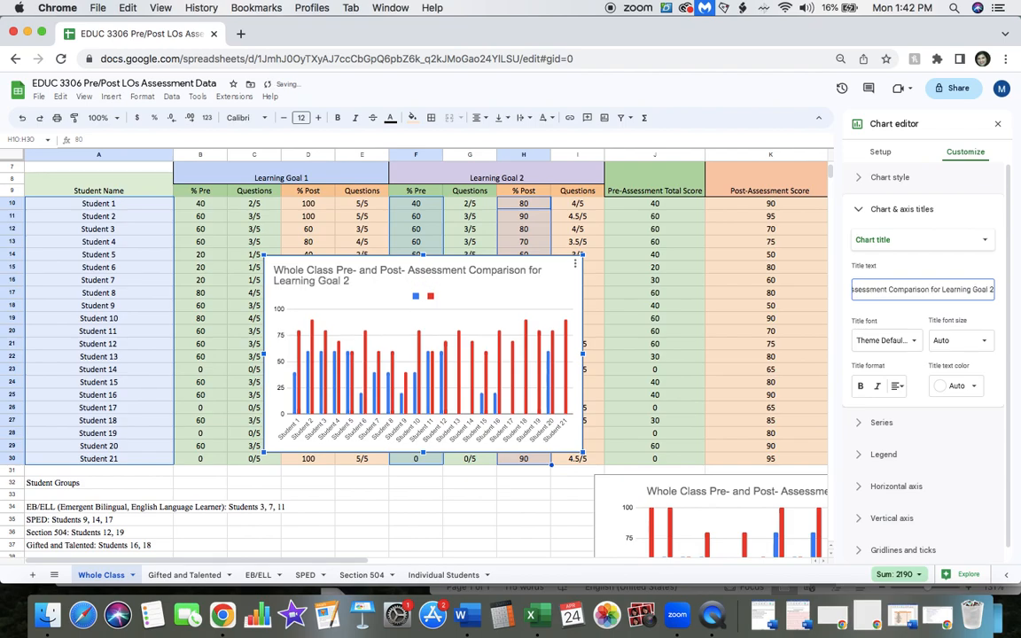
click(897, 385)
click(909, 410)
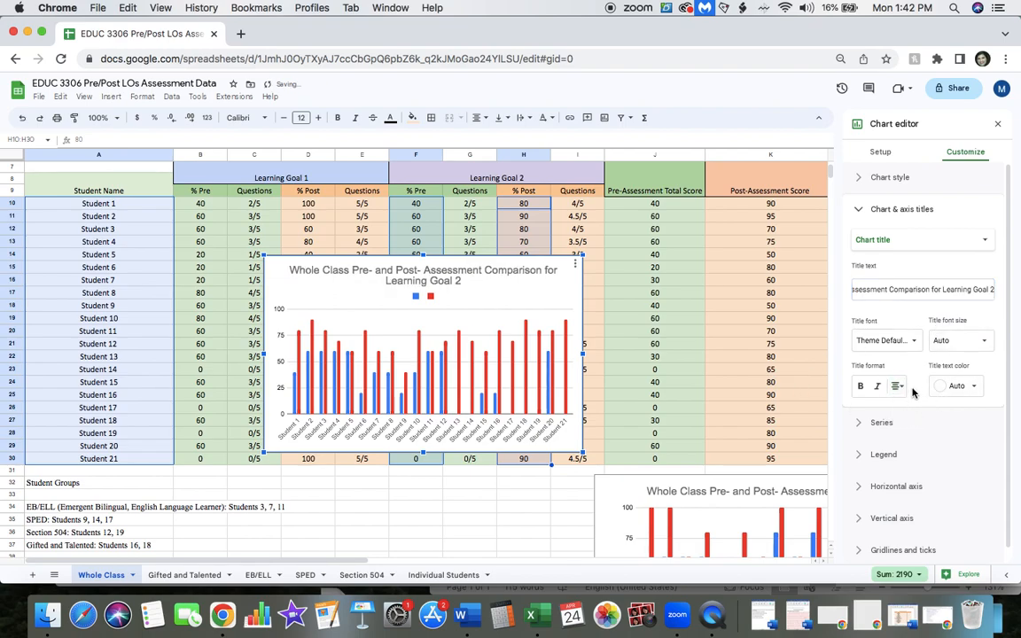
Set the legend position of the Learning Goal 2 chart to Bottom.
click(909, 423)
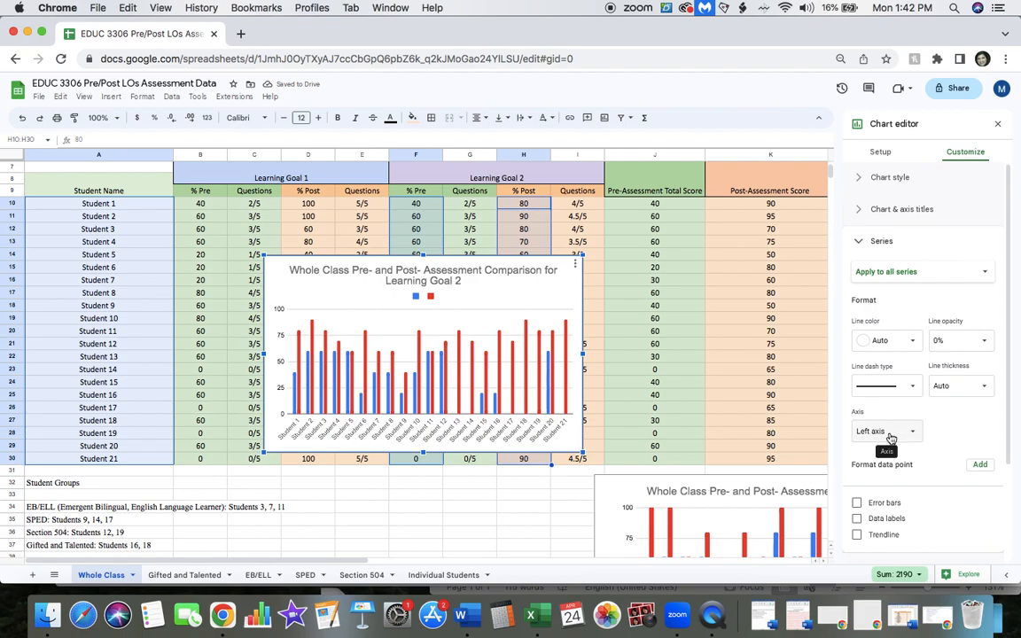
scroll(899, 208, down, 3)
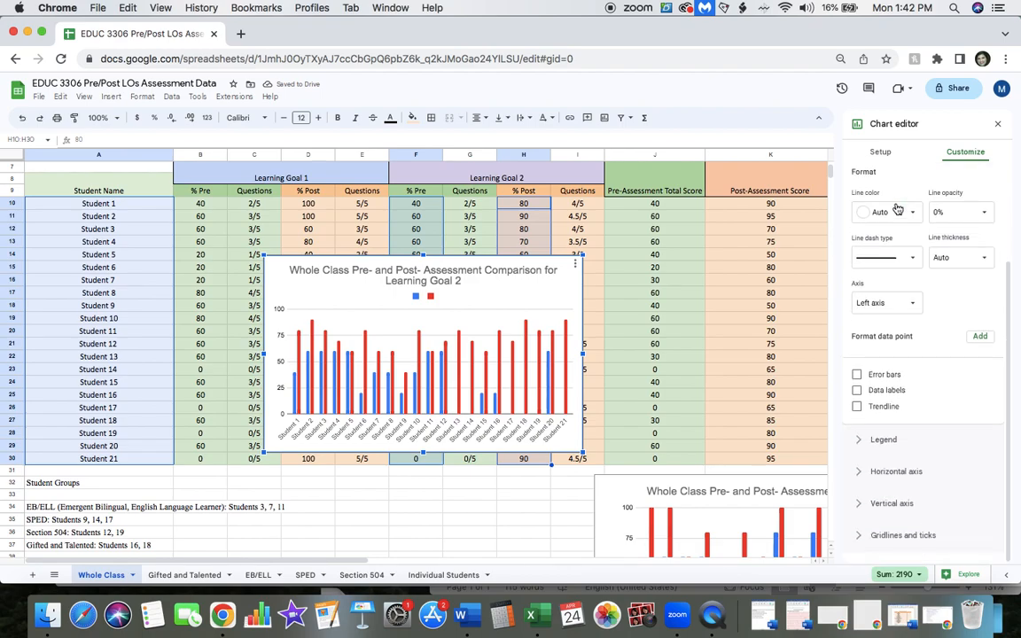
click(880, 439)
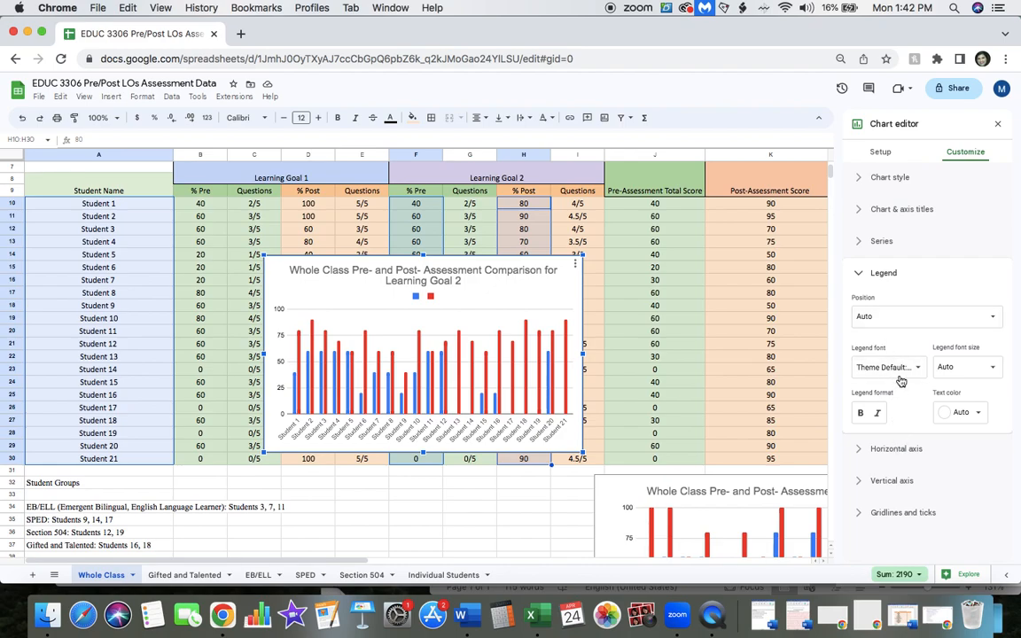
click(892, 322)
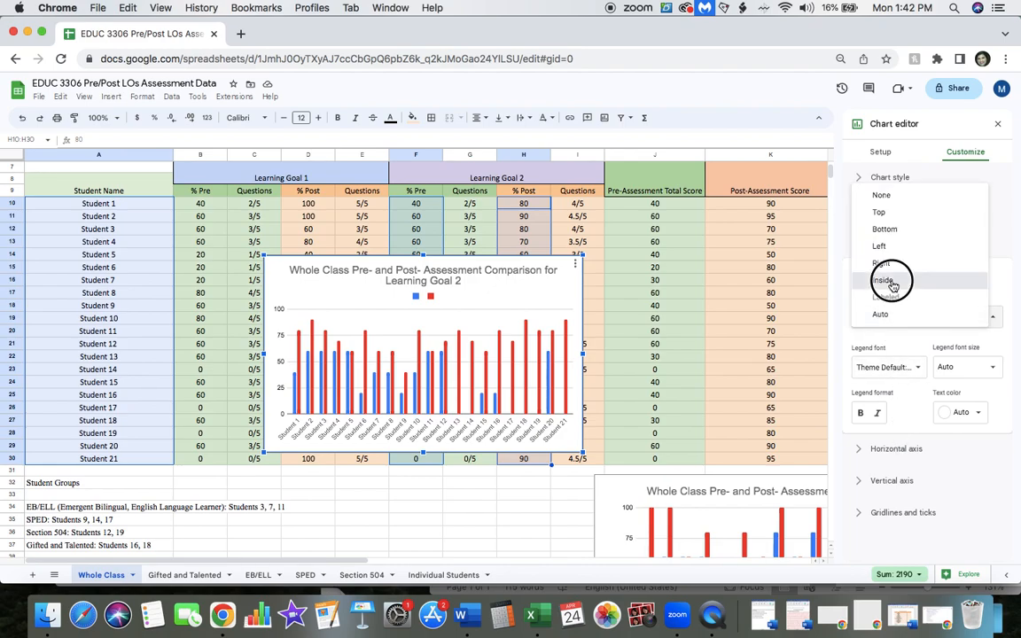
click(883, 229)
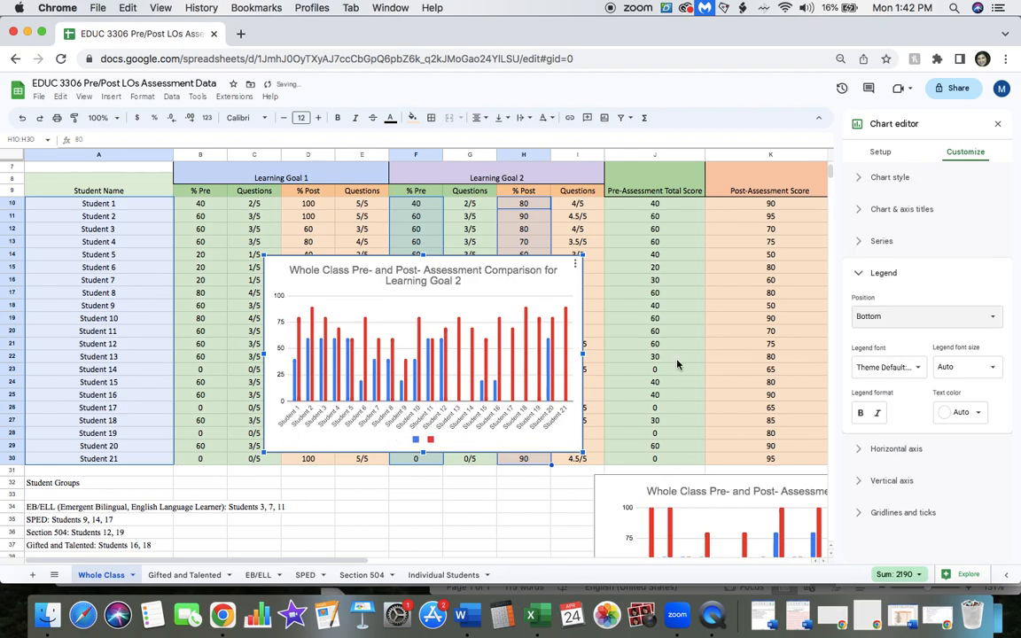
Label the blue series "Pre-assessment" and the red series "Post-assessment" in the chart legend.
click(417, 440)
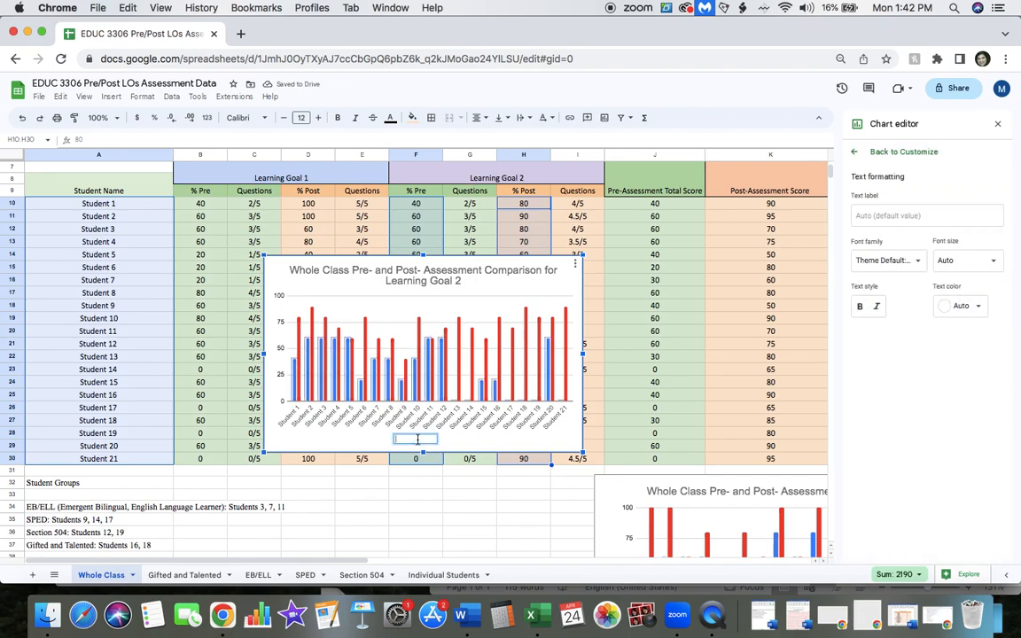
text(Pre-assessment)
click(456, 439)
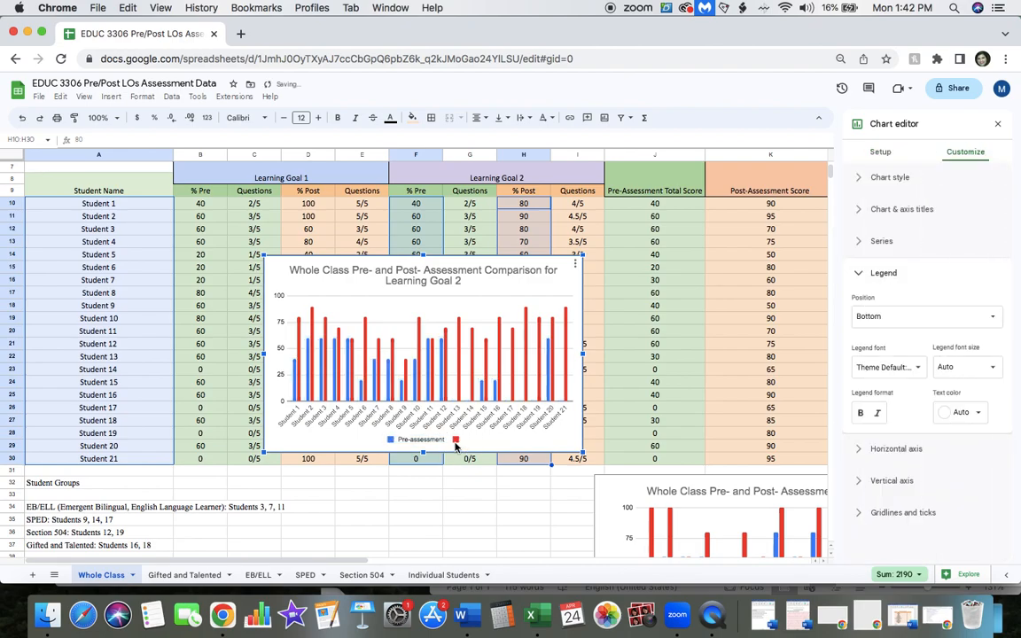
click(452, 441)
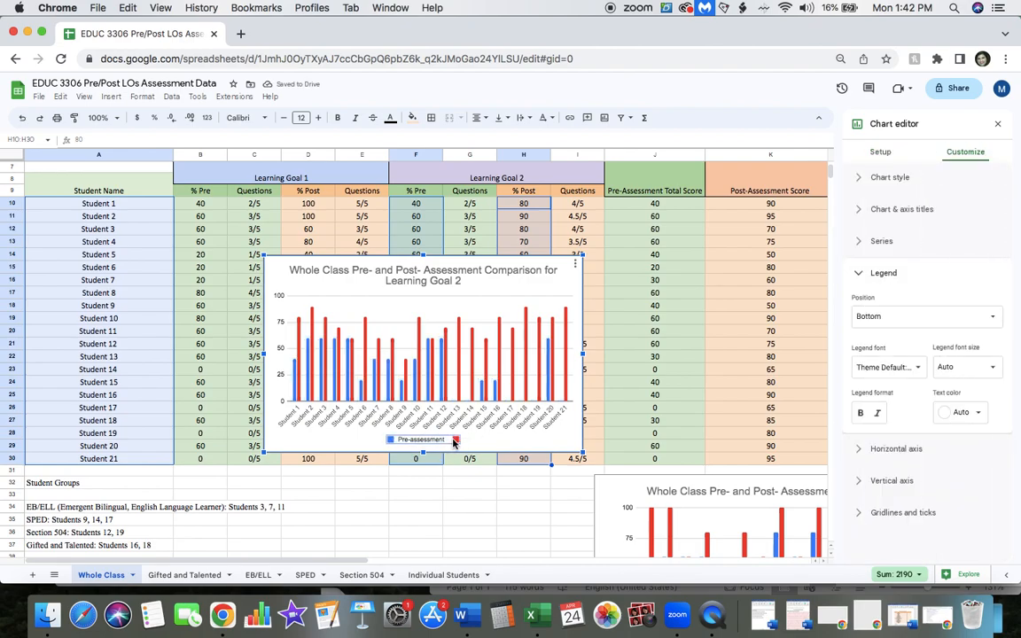
click(454, 440)
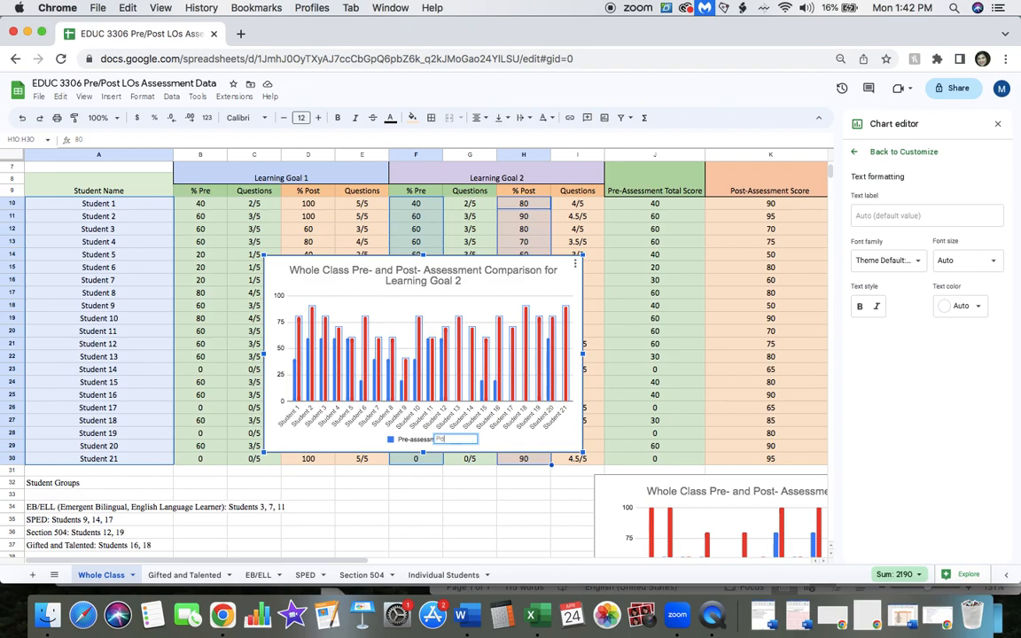
text(Post-assessment)
key(Return)
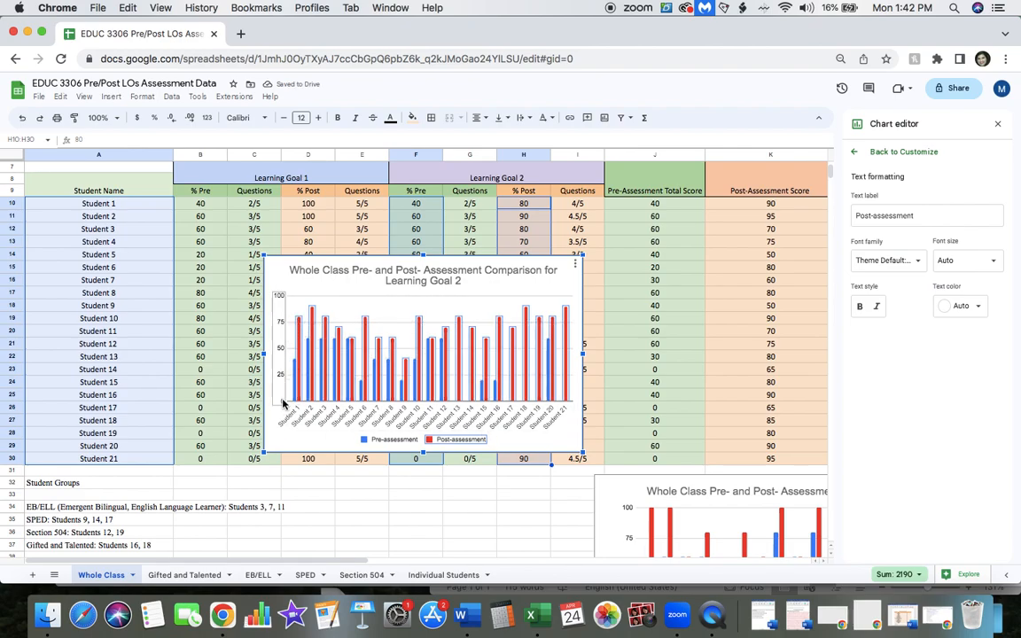
click(857, 151)
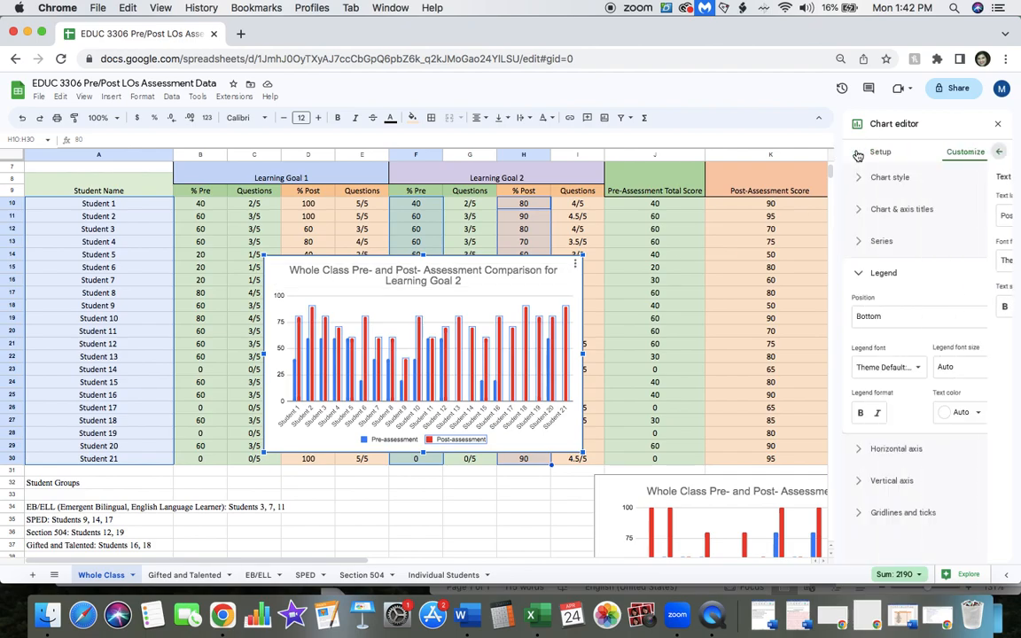
Set the horizontal axis title of the Learning Goal 2 chart to "Students".
click(899, 451)
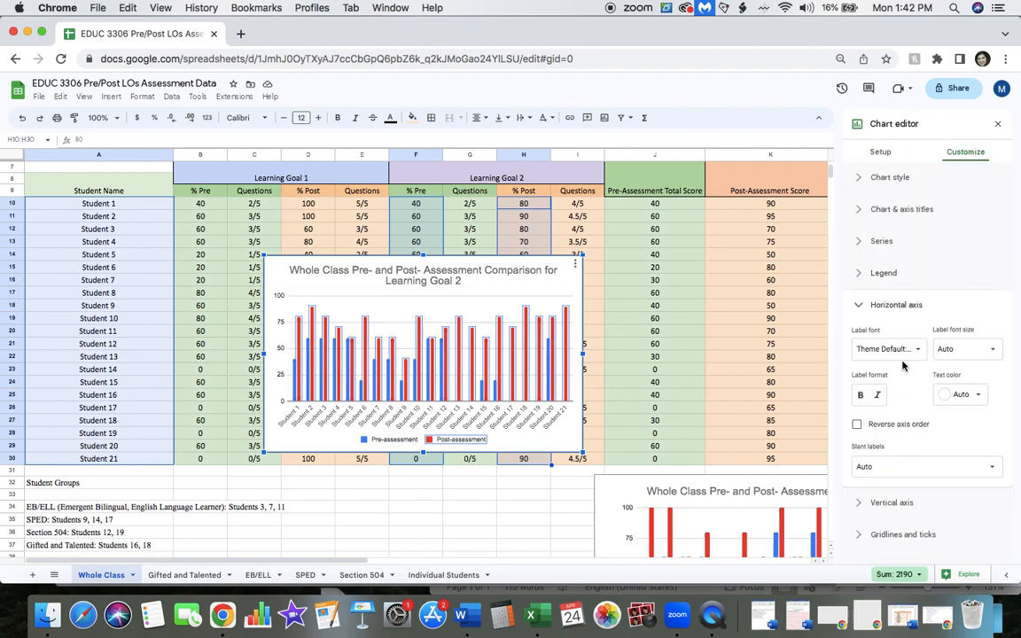
click(890, 213)
click(879, 244)
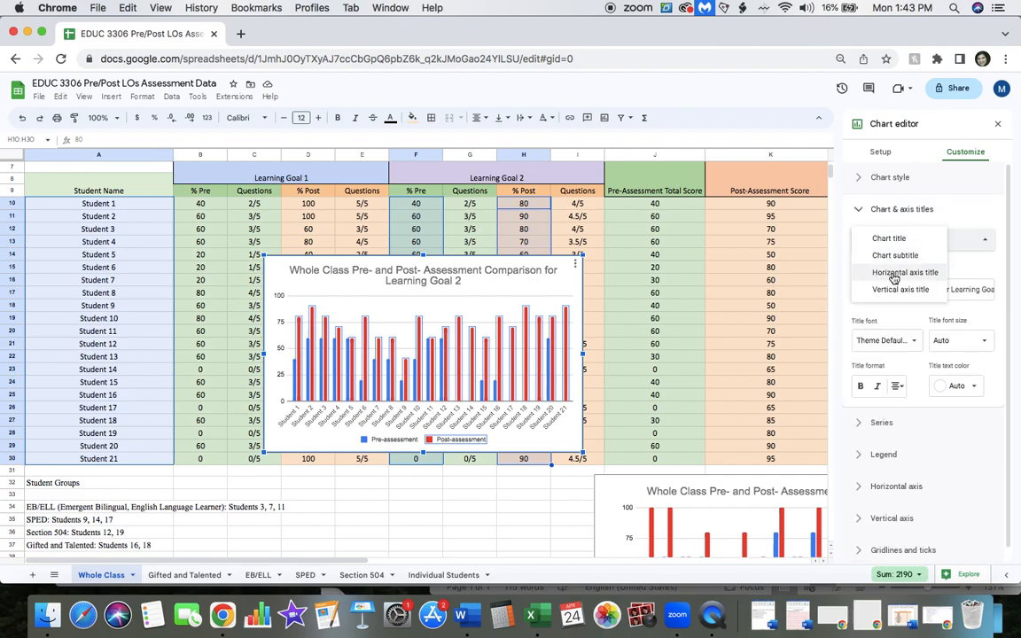
click(895, 275)
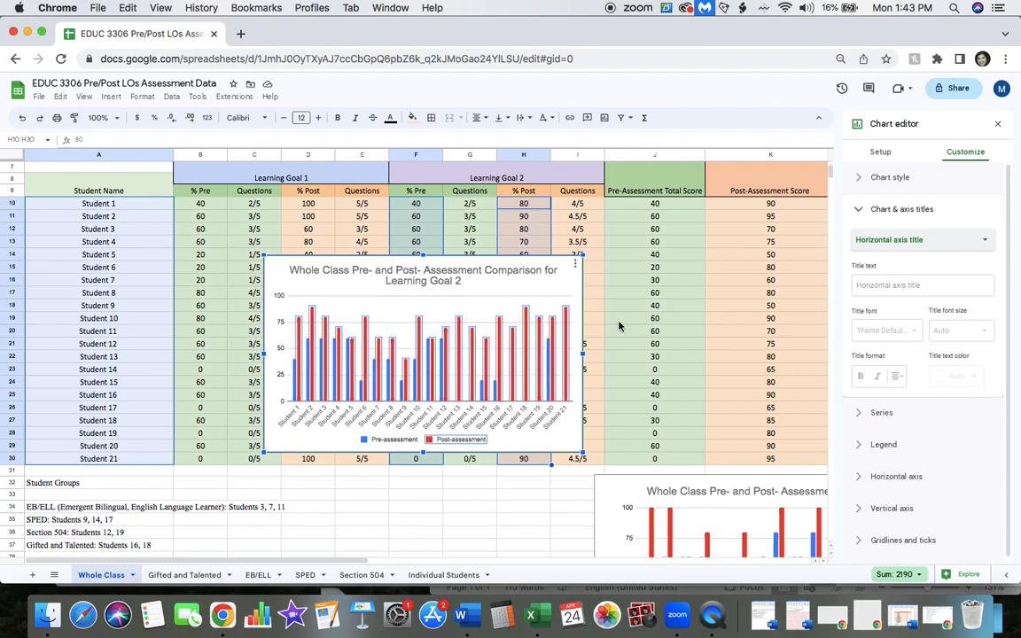
click(897, 285)
text(Students)
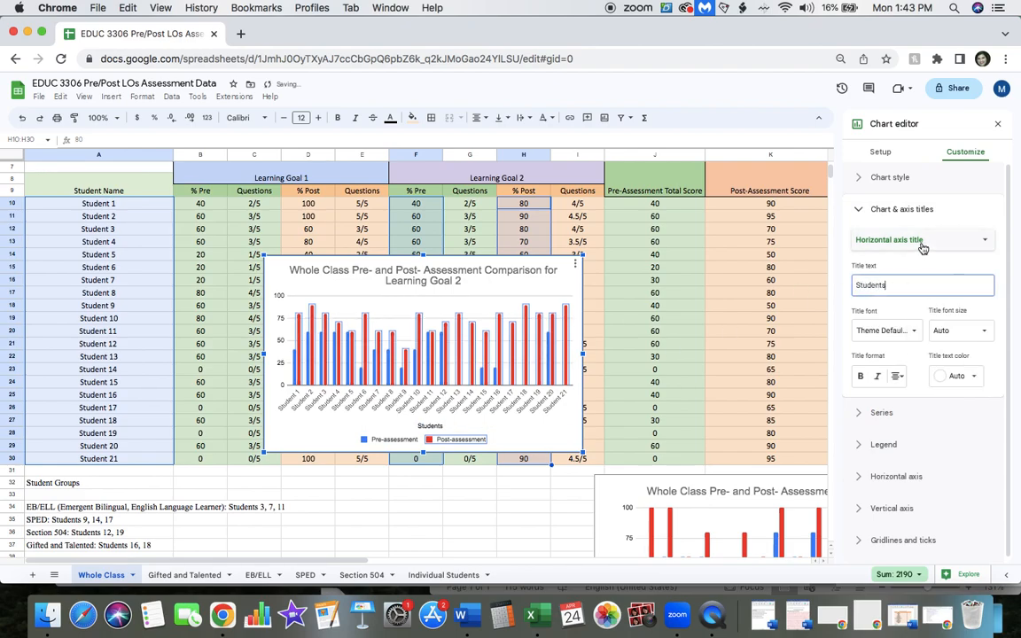
Set the vertical axis title of the Learning Goal 2 chart to "Score".
click(919, 241)
click(901, 256)
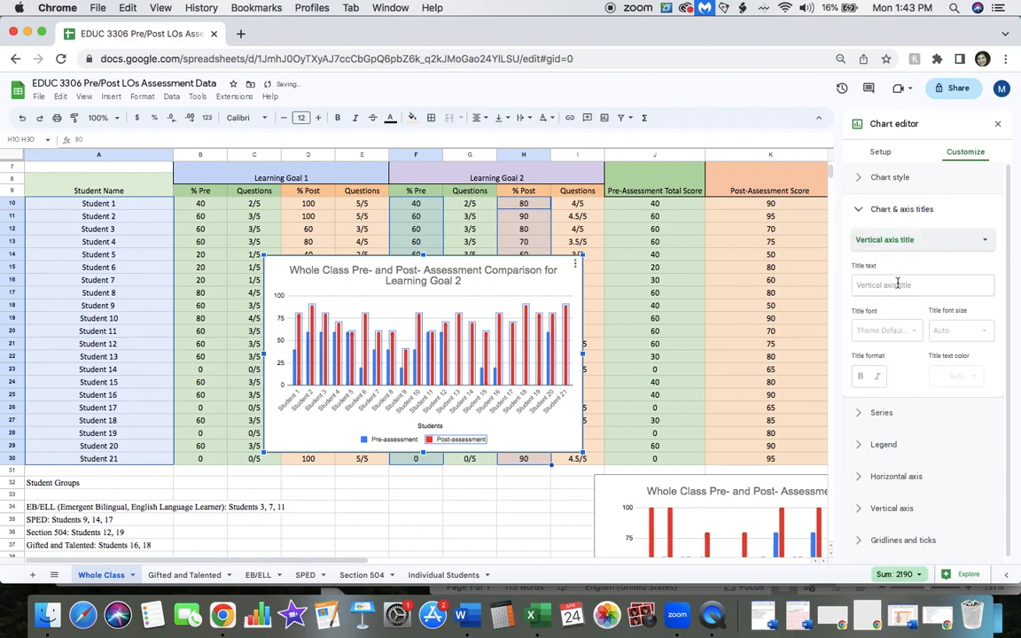
click(900, 284)
text(Score)
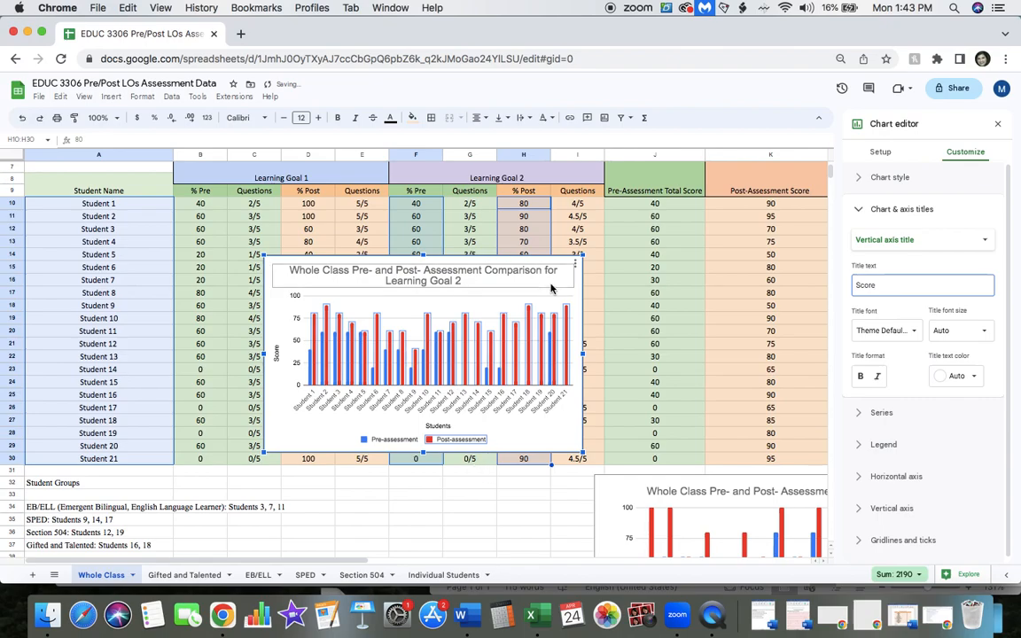
Resize the Learning Goal 2 chart and move it below the data table, beside the Learning Goal 1 chart.
drag(560, 263, 554, 210)
drag(575, 399, 764, 459)
drag(661, 214, 558, 169)
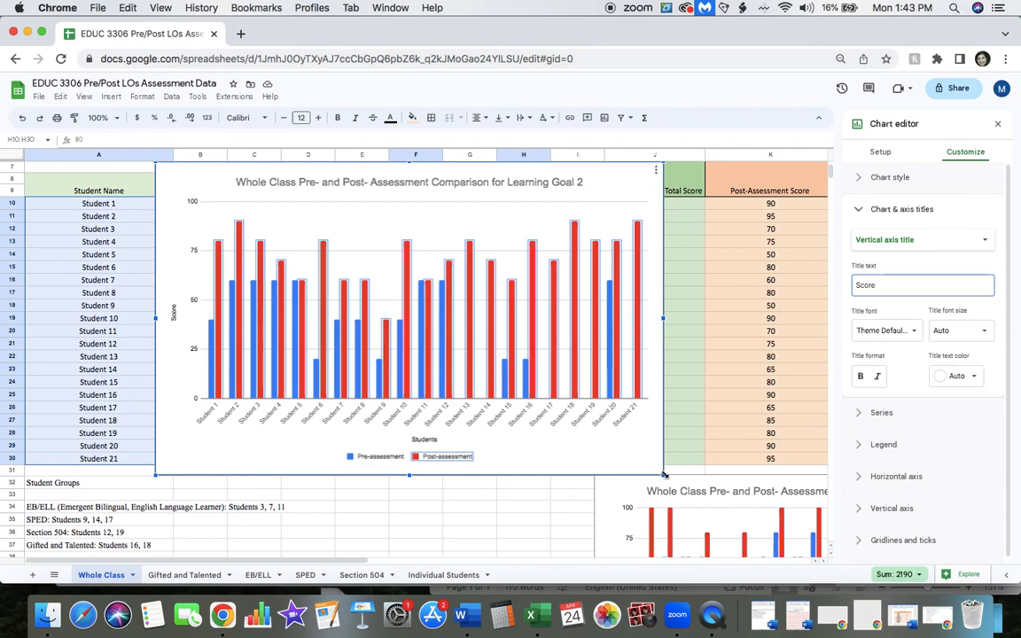
drag(664, 475, 557, 390)
drag(490, 179, 523, 504)
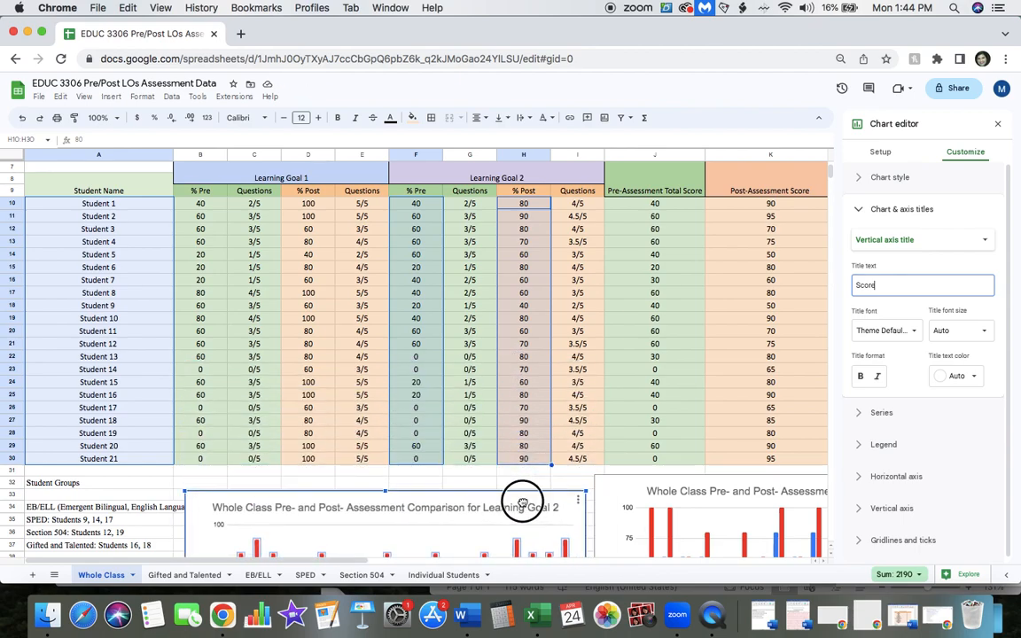
drag(523, 504, 523, 522)
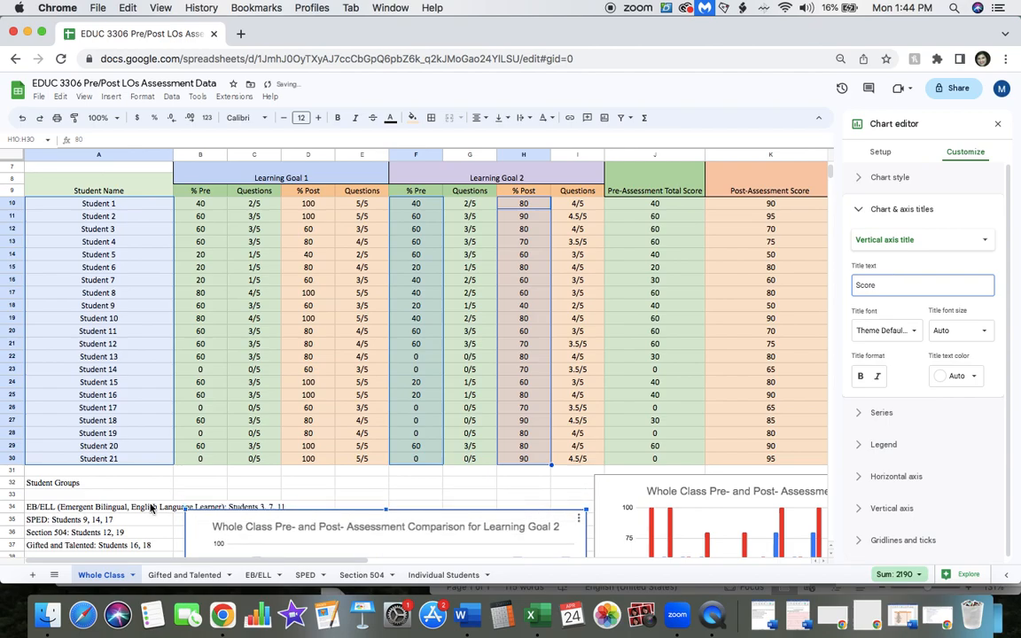
Clear the "Student Groups" heading from cell A32.
click(72, 483)
key(Delete)
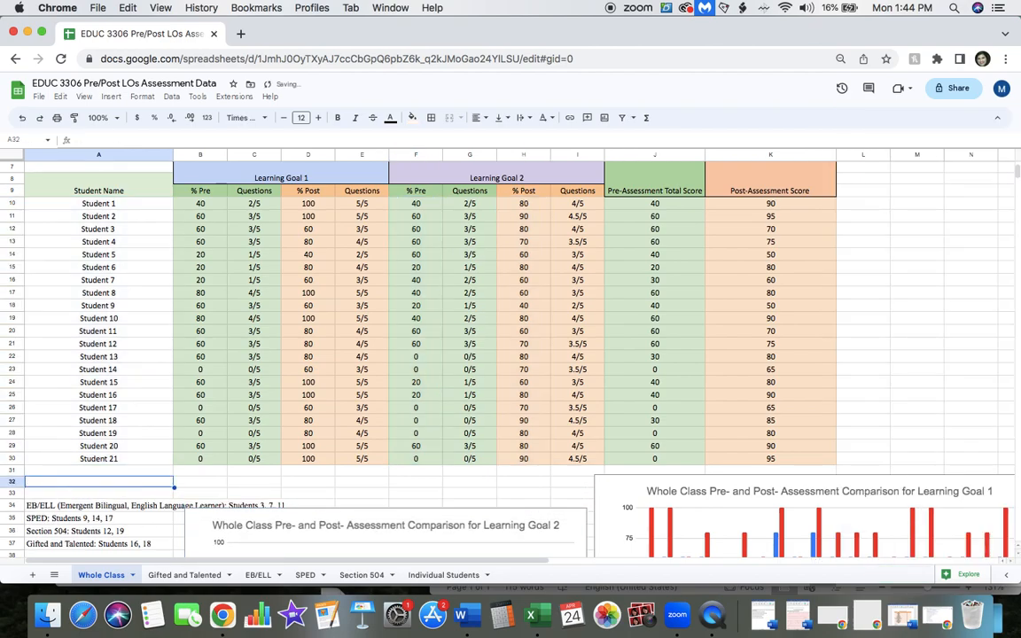
click(205, 484)
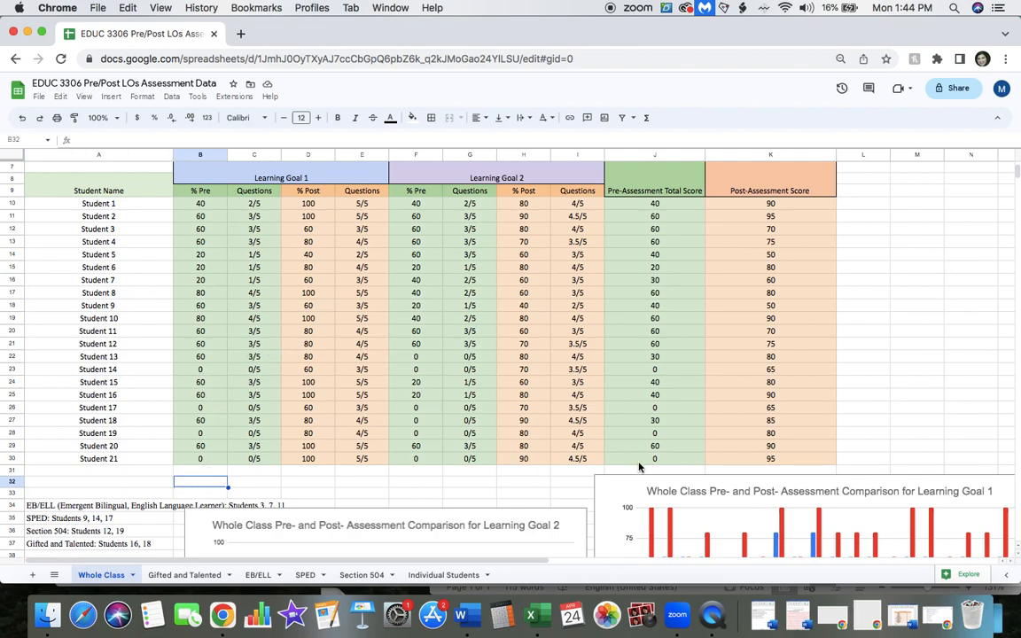
Move the Learning Goal 1 and Learning Goal 2 charts slightly lower and line them up side by side.
click(716, 486)
scroll(664, 487, down, 3)
drag(635, 350, 637, 393)
scroll(565, 364, down, 1)
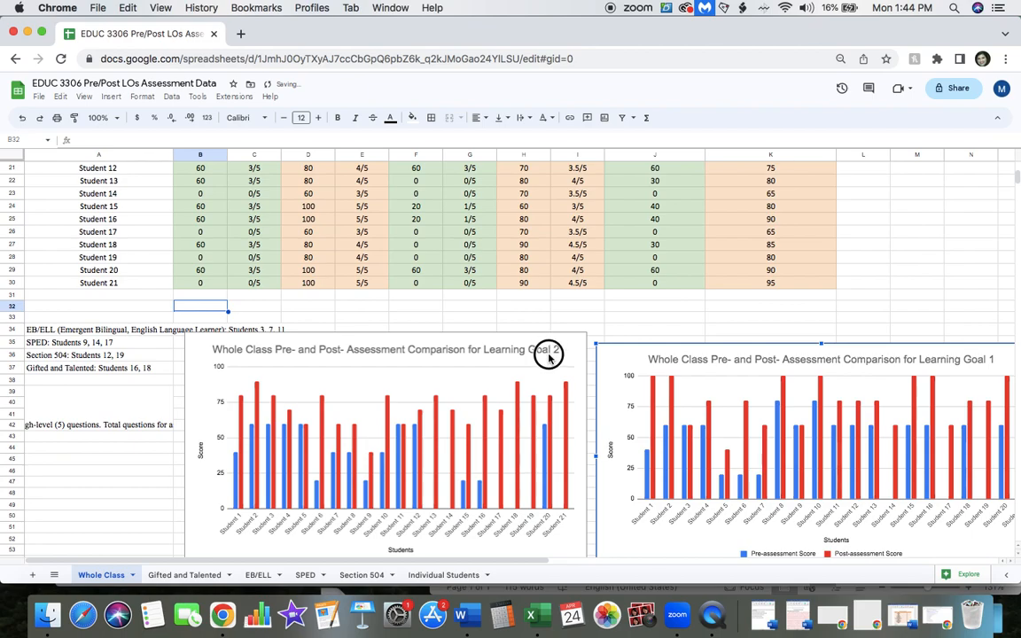
click(550, 377)
scroll(547, 364, down, 1)
drag(537, 328, 539, 351)
scroll(627, 334, down, 1)
mouse_move(645, 342)
mouse_down()
mouse_move(631, 383)
mouse_move(629, 332)
mouse_up()
scroll(543, 266, up, 5)
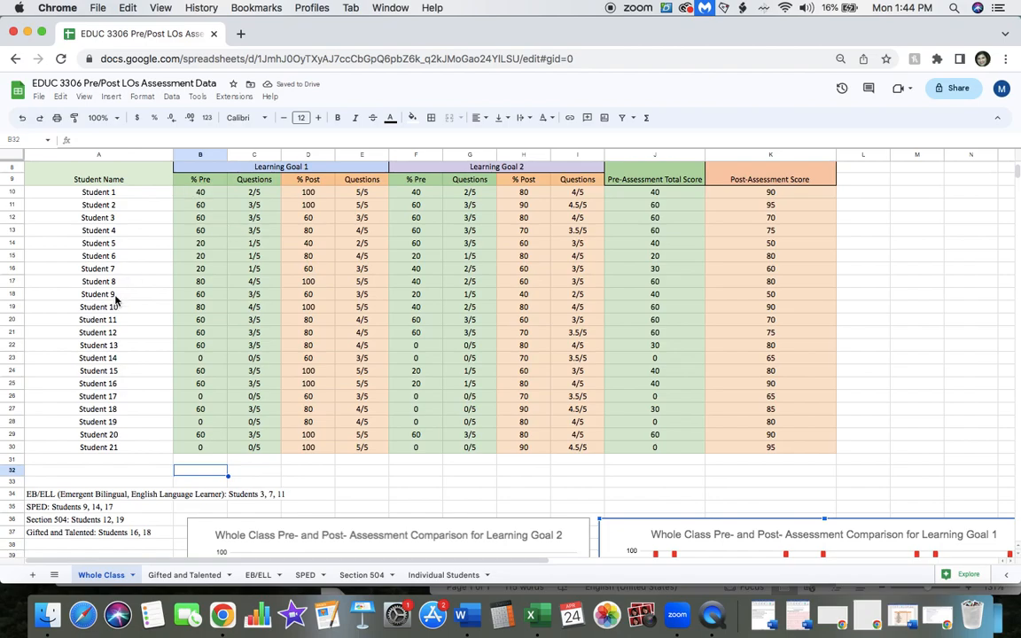
Enter the label "Average" in A31 and average the Learning Goal 1 % Pre scores in B31 with =AVERAGE(B10:B30).
click(153, 461)
text(Average)
click(210, 460)
text(=)
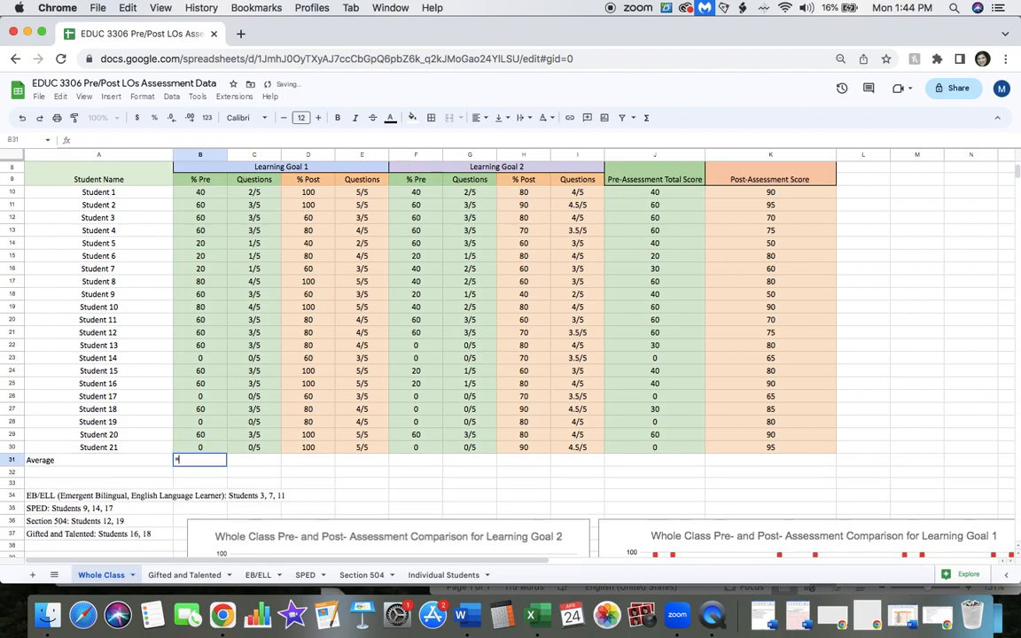
text(ave)
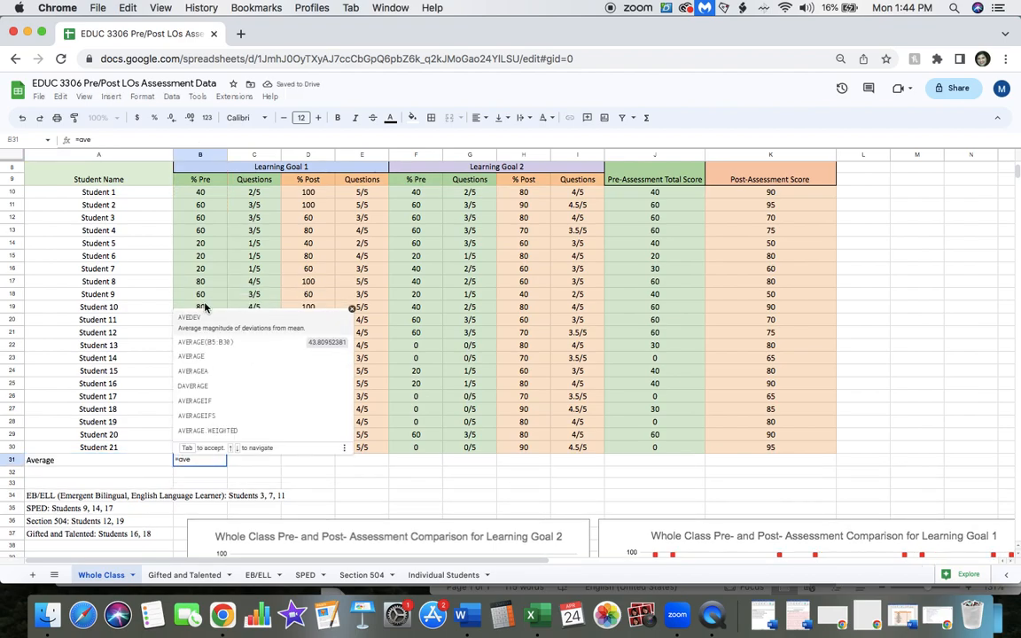
click(203, 334)
drag(202, 192, 201, 448)
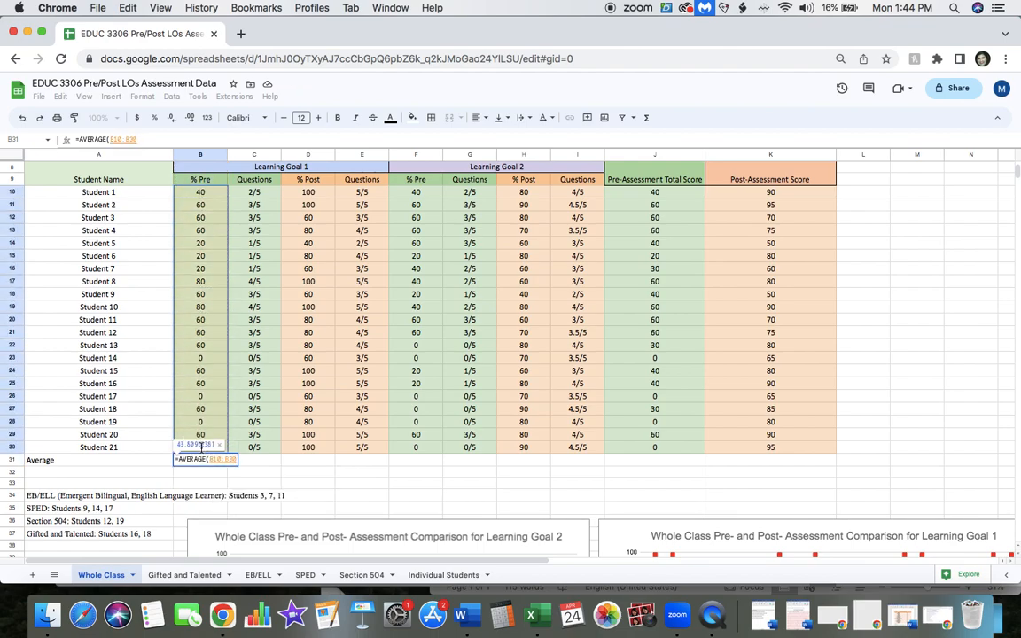
key(Return)
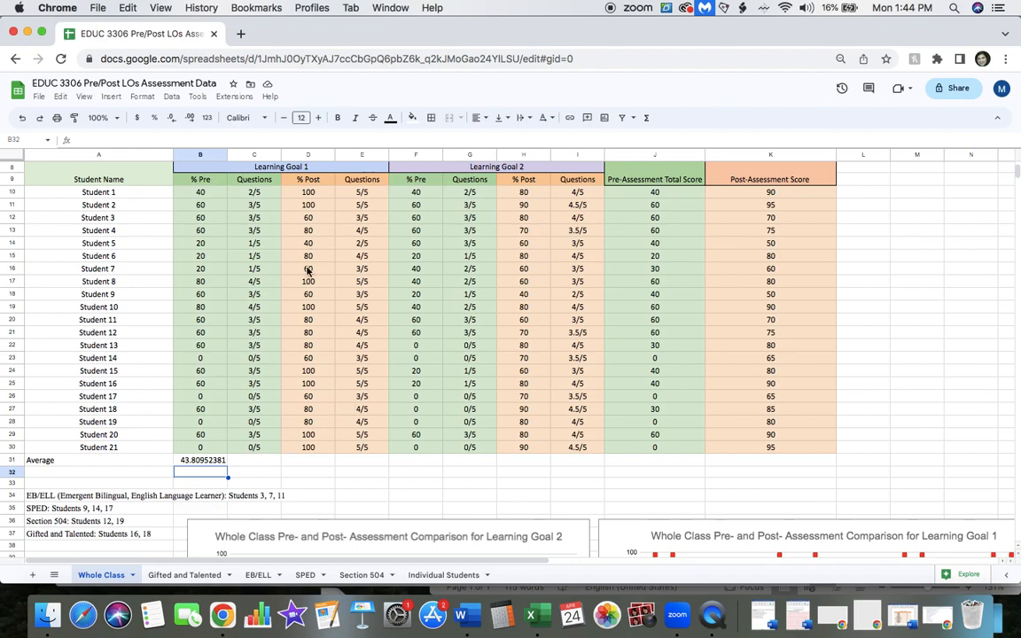
Average the Learning Goal 1 % Post scores in D31 with =AVERAGE(D10:D30).
click(206, 460)
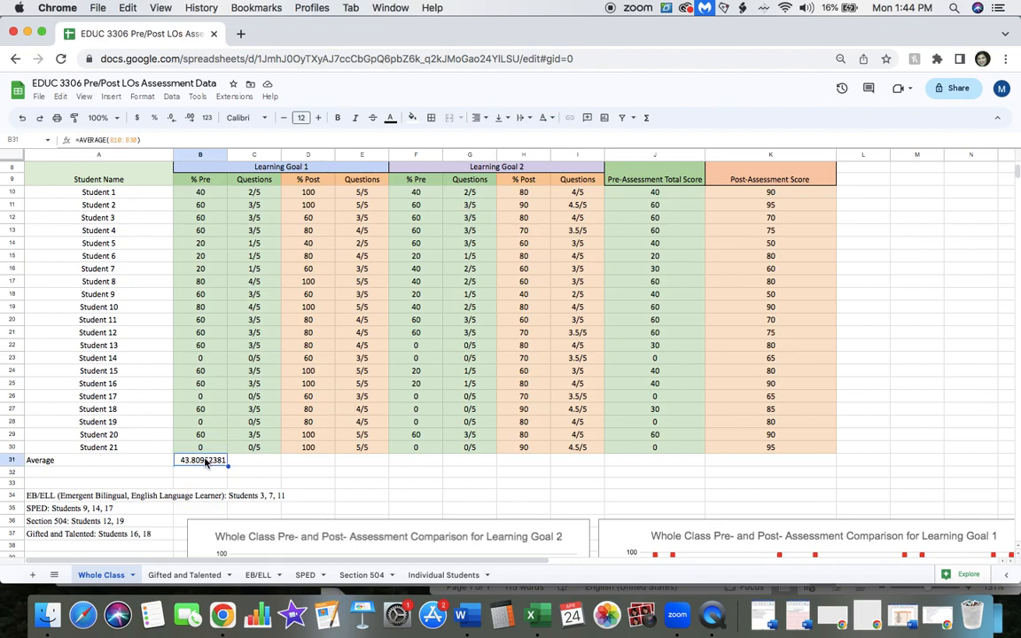
click(305, 461)
text(=ave)
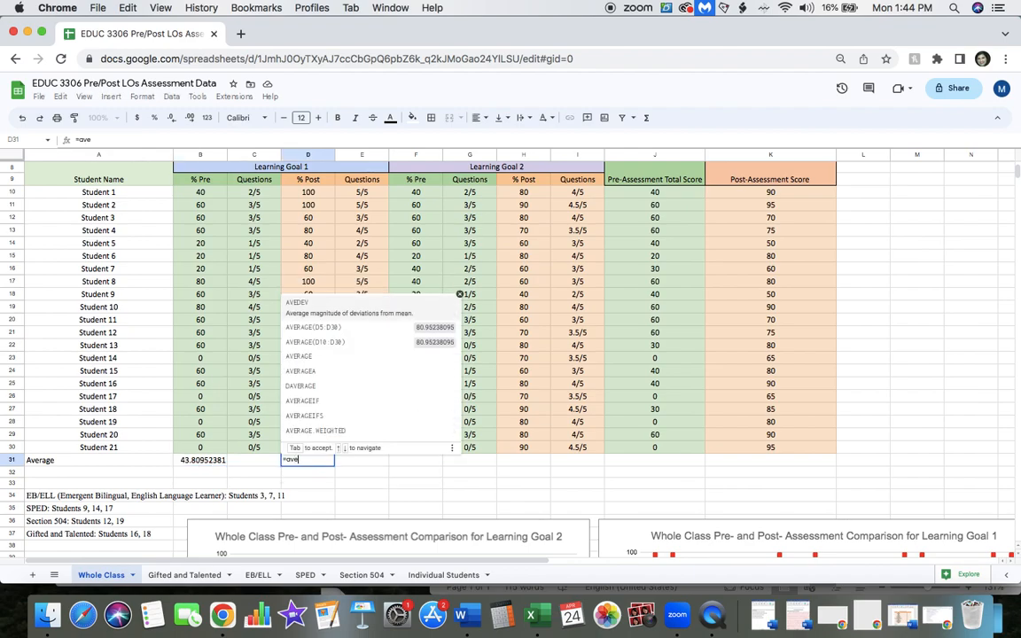
click(310, 332)
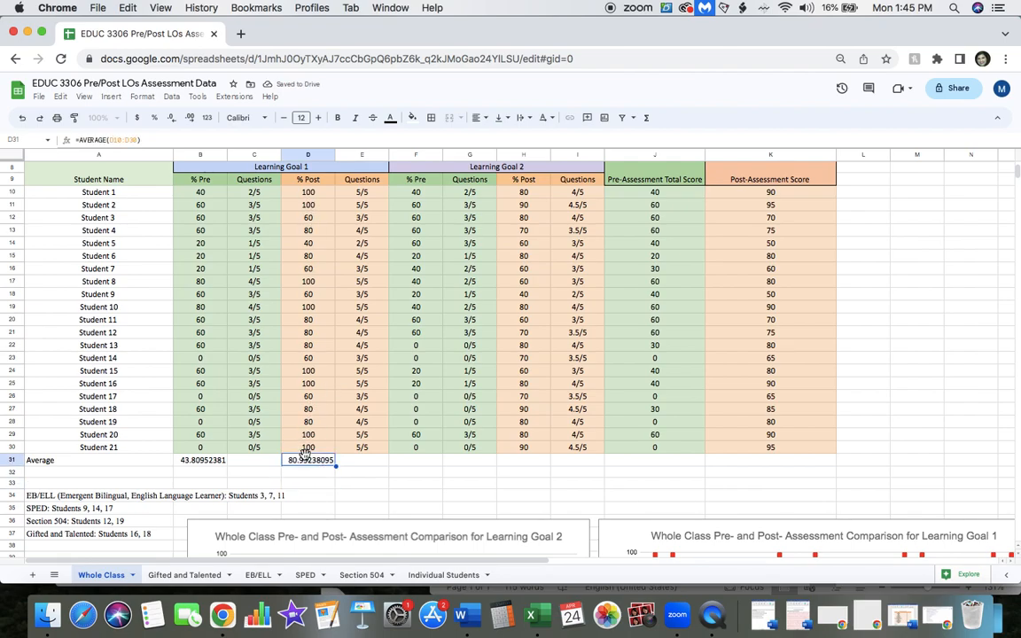
Replace the Learning Goal 1 % Post average in D31 with the formula =AVERAGE(D5:D30).
key(BackSpace)
text(=avera)
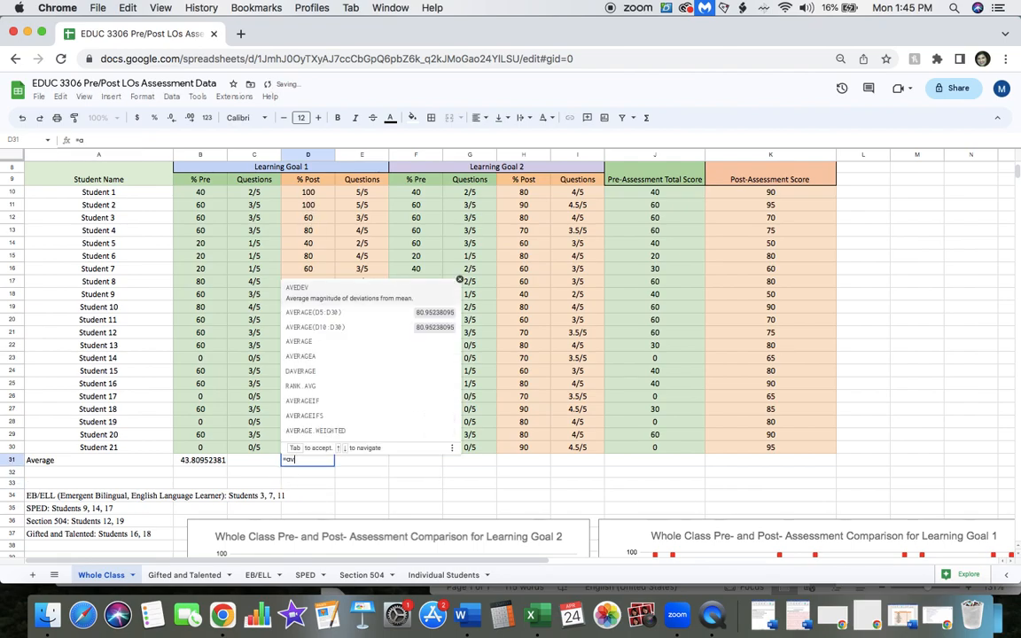
click(312, 328)
drag(312, 193, 314, 447)
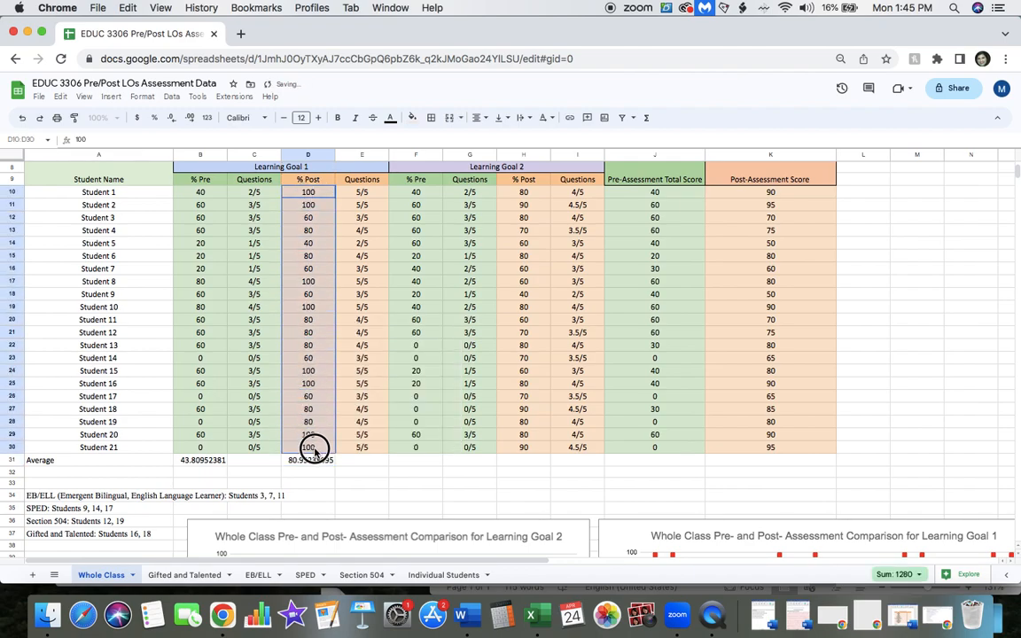
Average the Learning Goal 2 % Pre scores in F31 with =AVERAGE(F10:F30).
click(409, 459)
text(=)
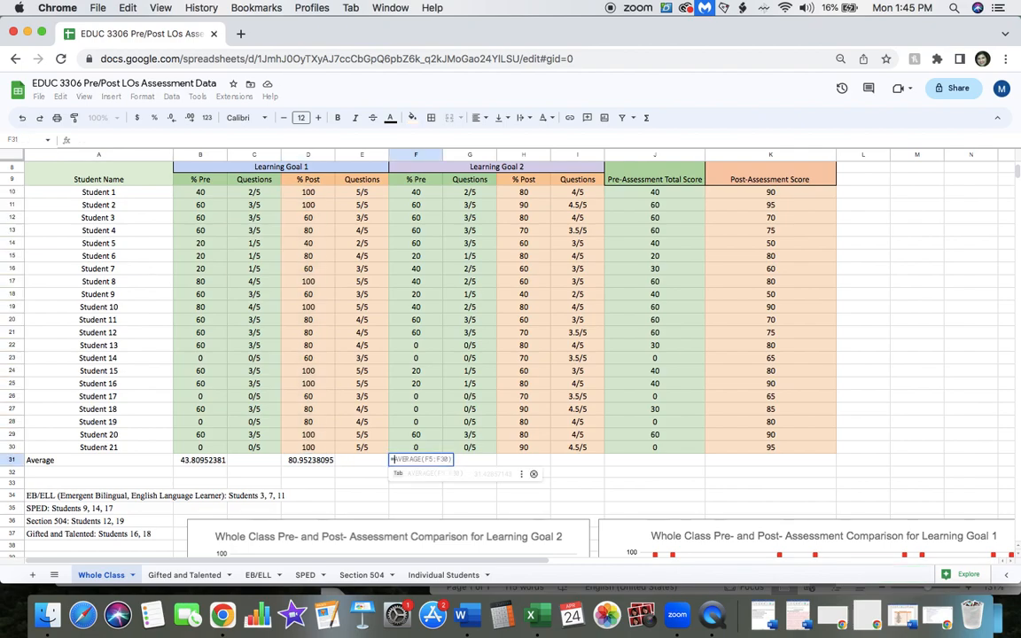
text(aver)
click(428, 358)
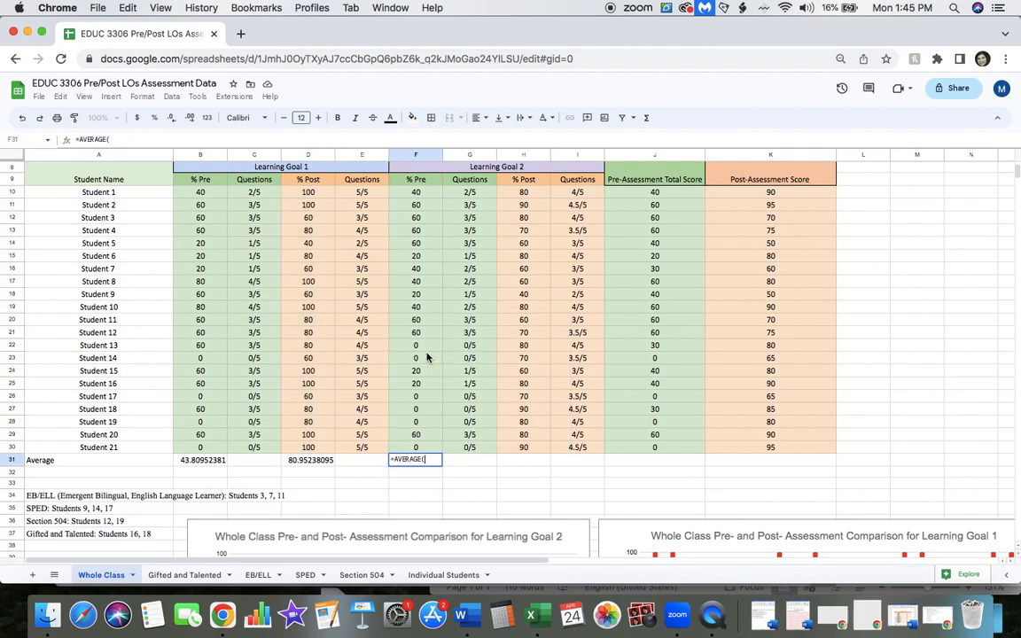
drag(416, 191, 416, 444)
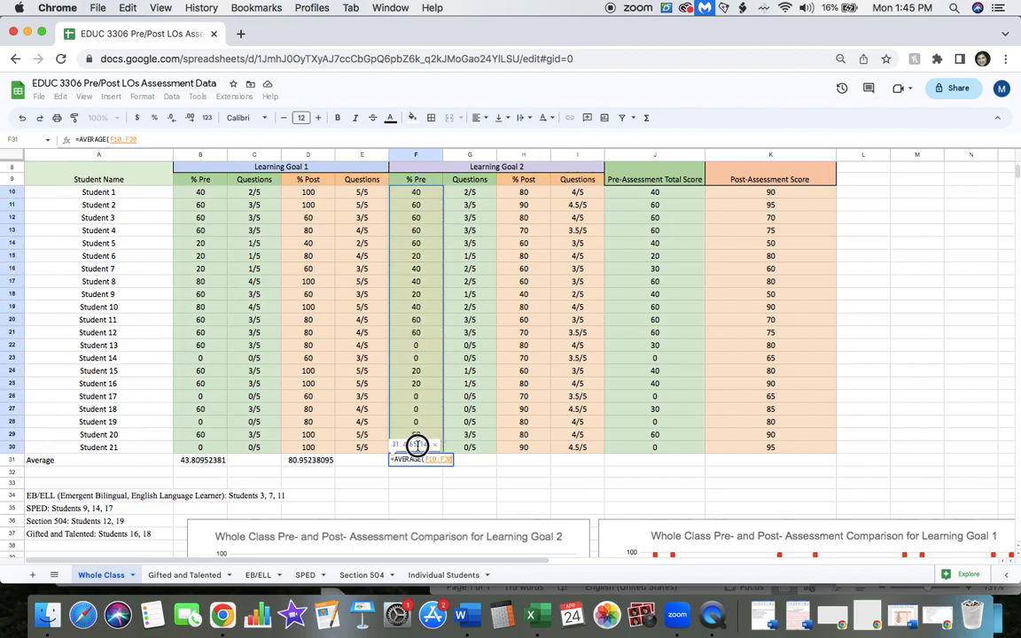
key(Return)
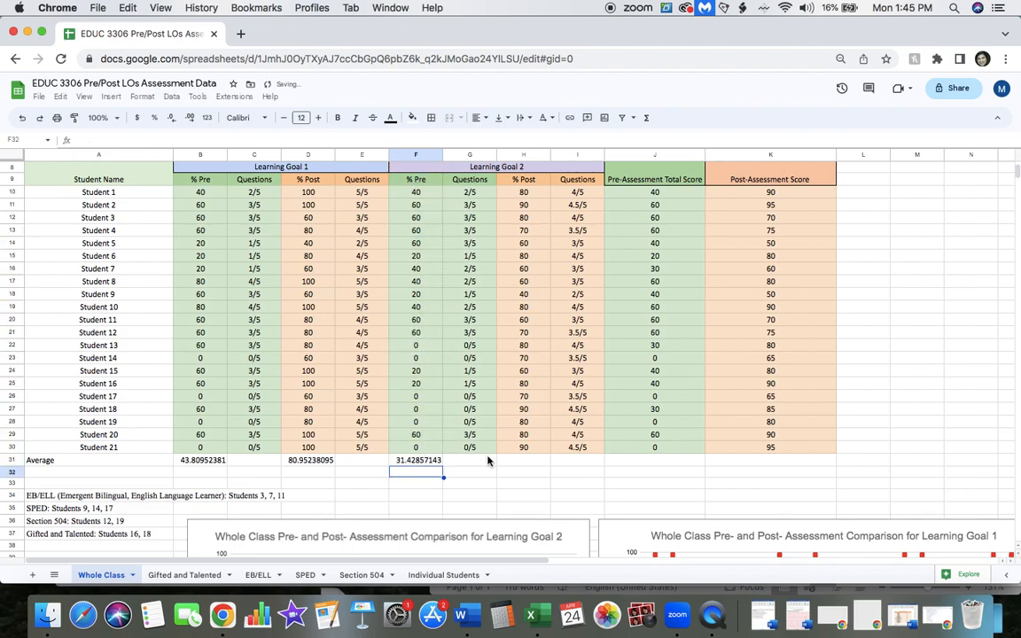
click(522, 460)
text(=av)
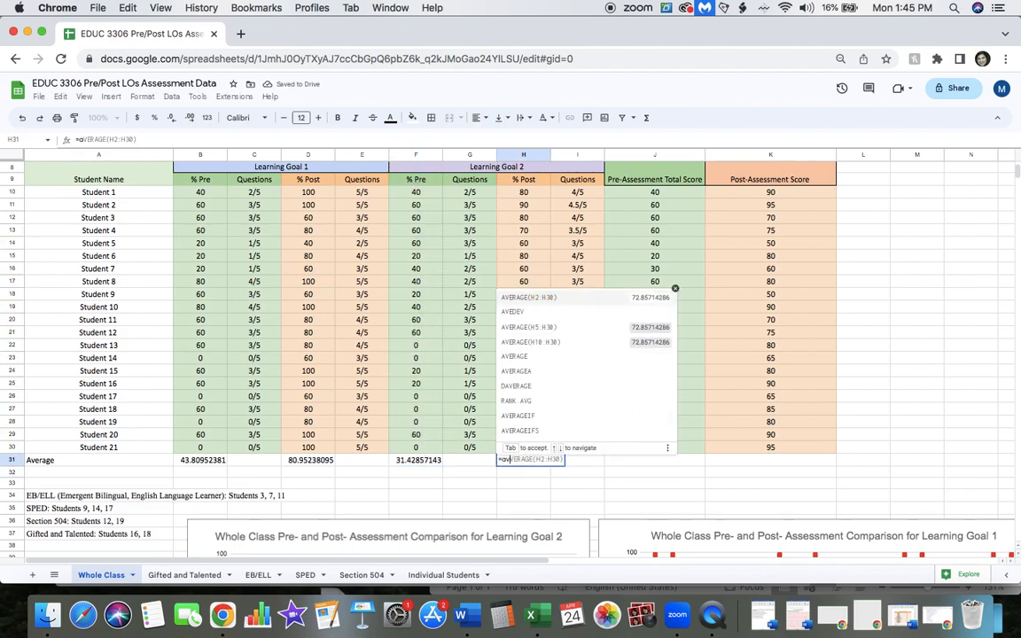
text(erage)
drag(521, 194, 526, 450)
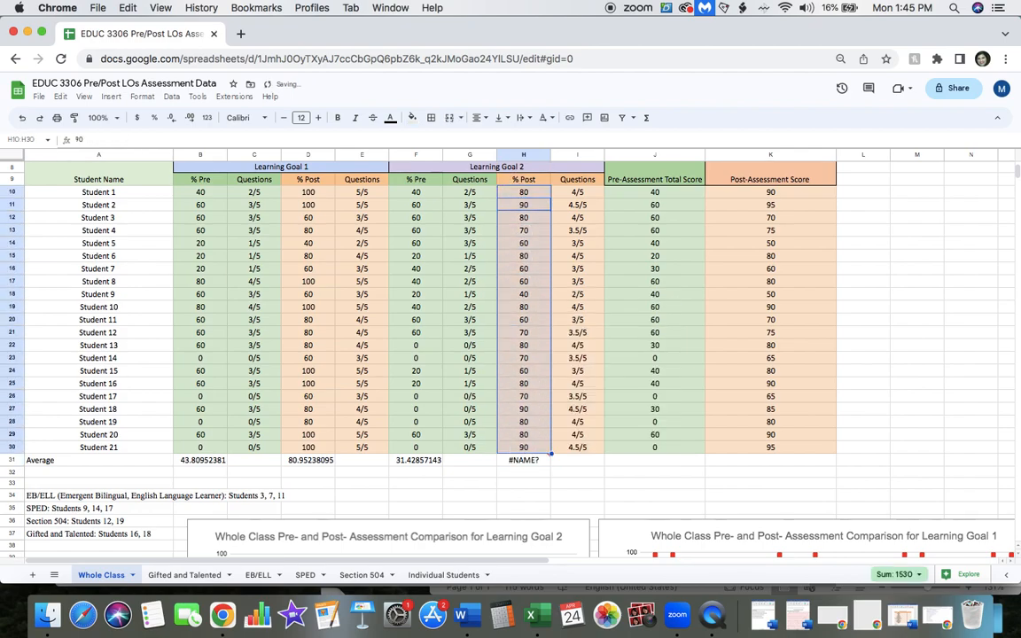
Average the Learning Goal 2 % Post scores in H31 with =AVERAGE(H10:H30).
click(527, 464)
text(=average)
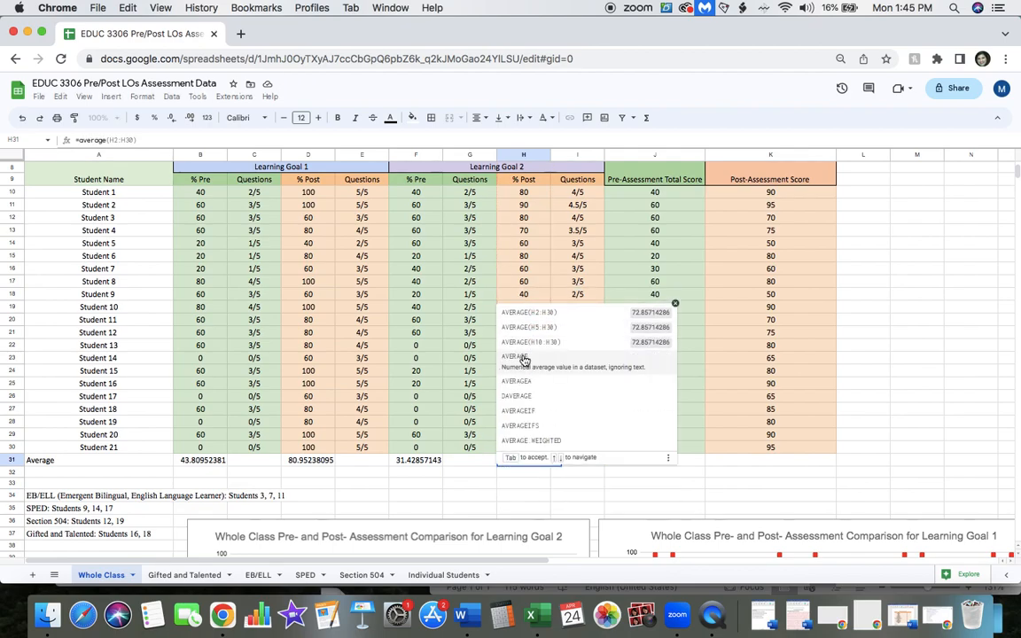
click(524, 358)
drag(522, 192, 521, 442)
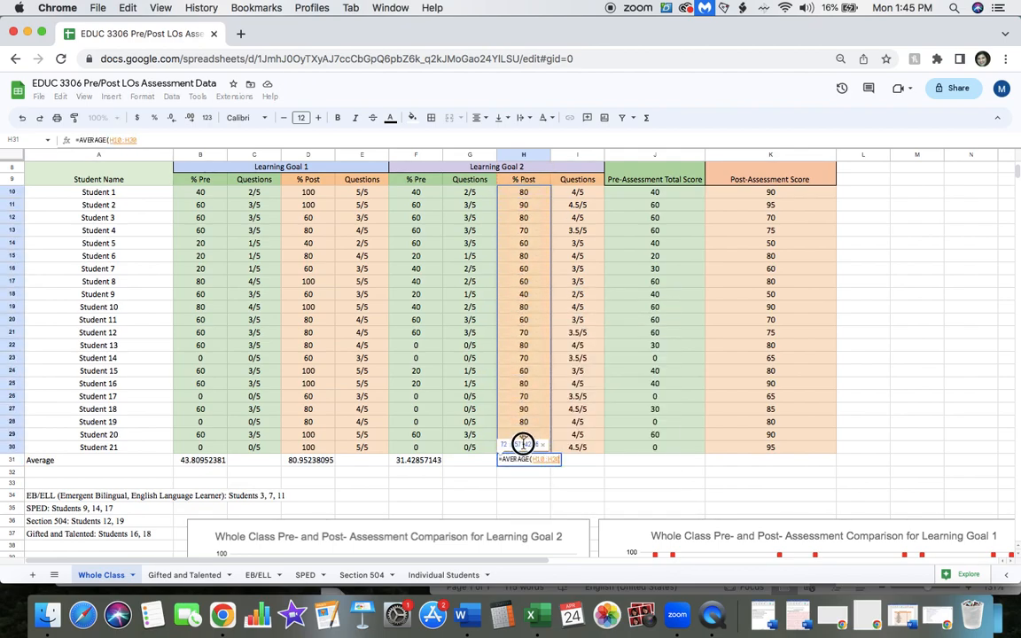
key(Return)
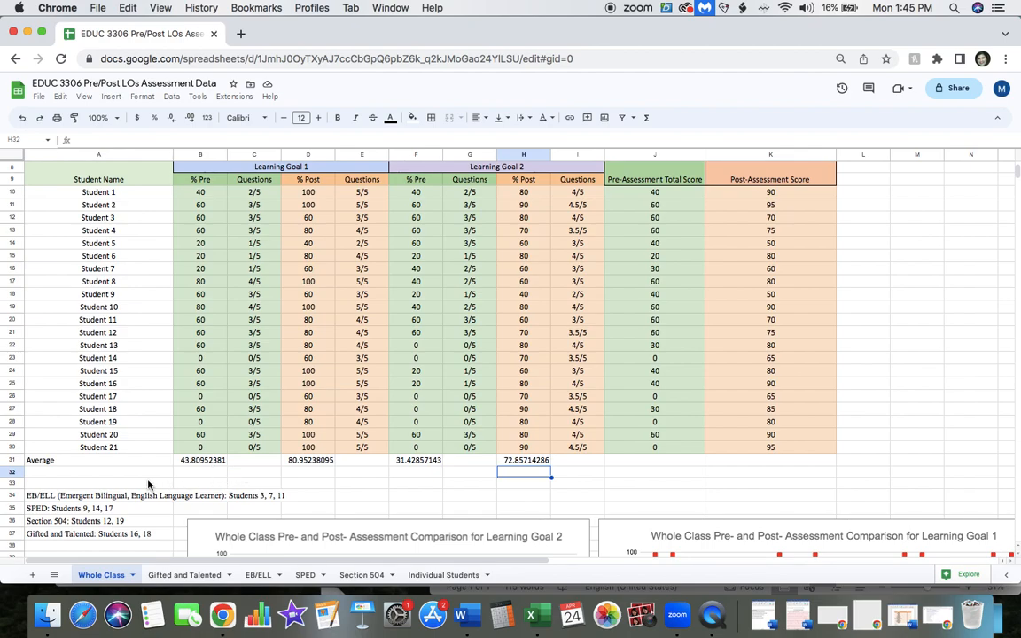
click(302, 461)
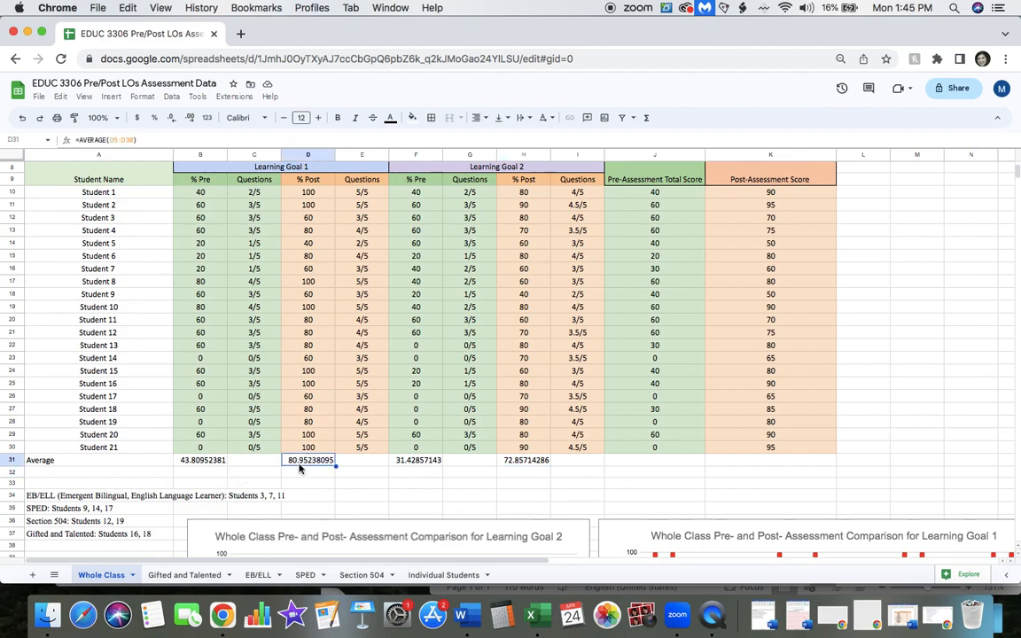
click(222, 462)
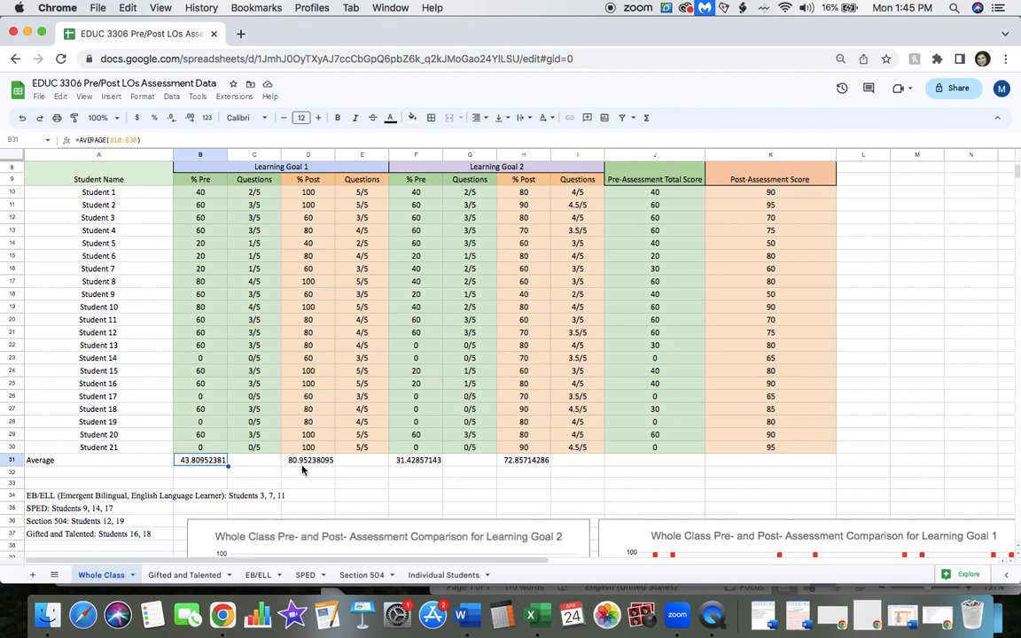
click(302, 462)
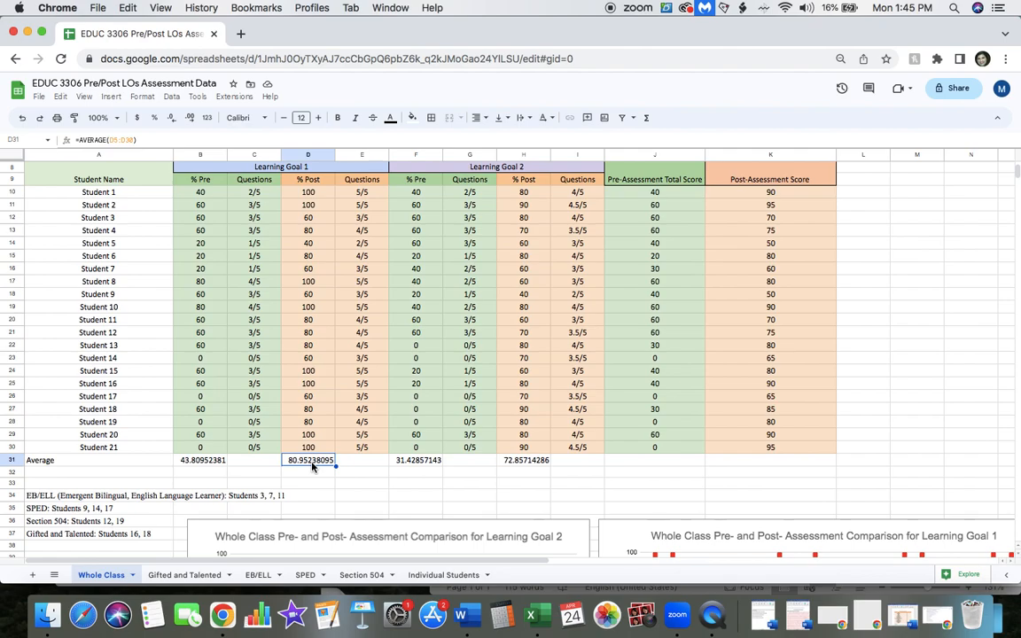
Calculate the Learning Goal 1 gain in C32 by subtracting the pre average from the post average with =D31-B31.
click(211, 476)
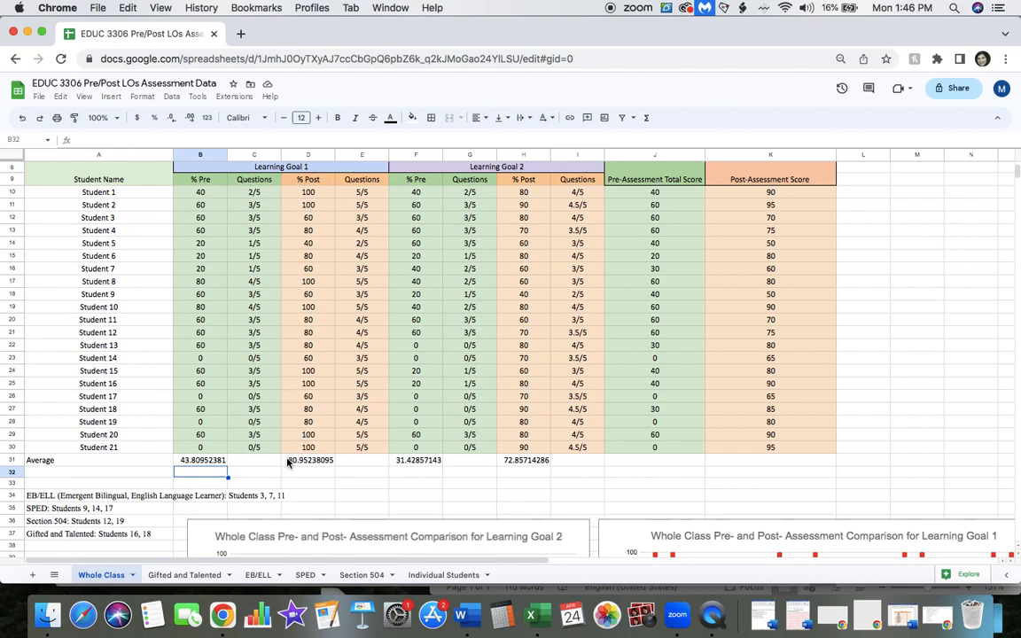
click(254, 476)
text(=)
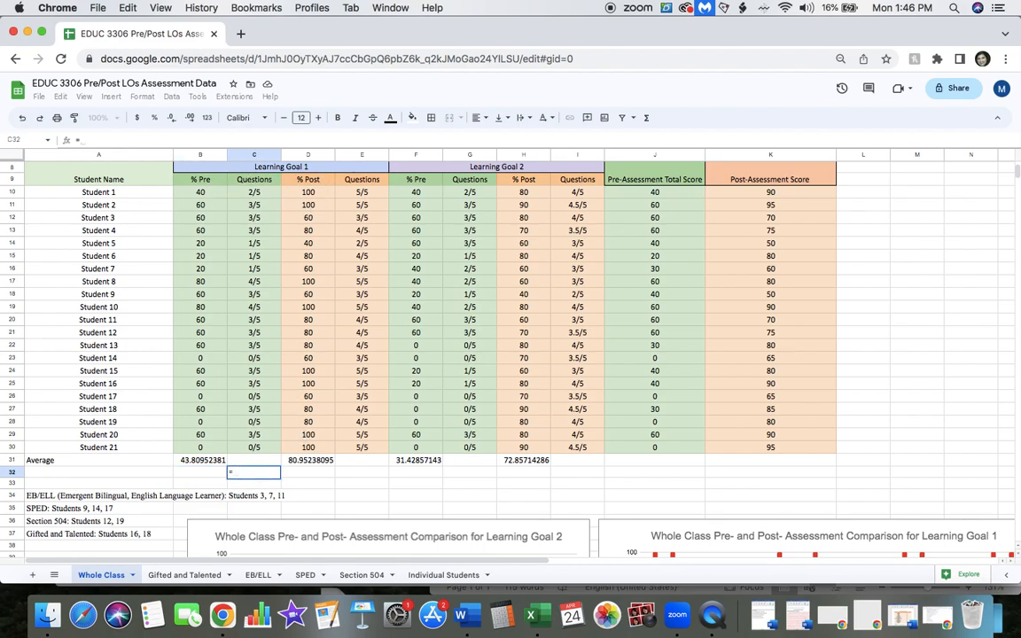
click(312, 461)
text(-)
click(202, 460)
key(Return)
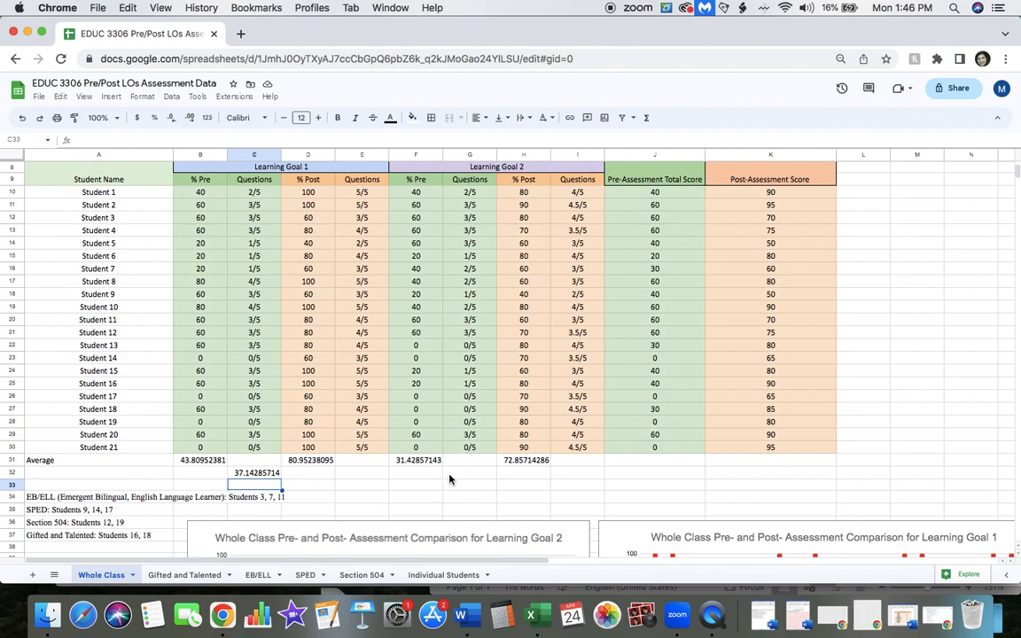
Calculate the Learning Goal 2 gain in G32 by subtracting the pre average from the post average with =H31-F31.
click(452, 475)
text(=)
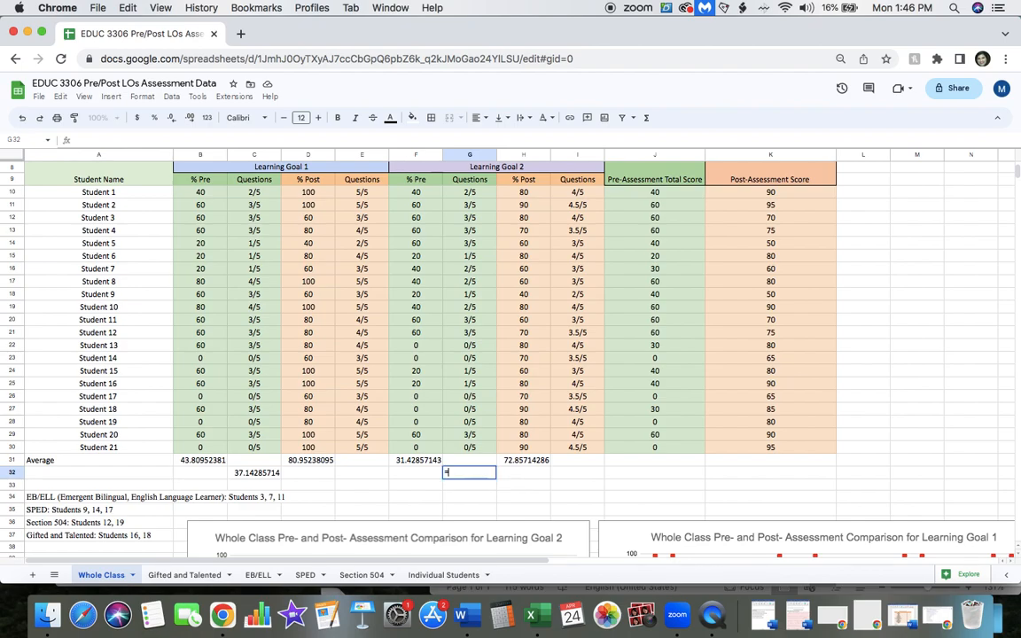
click(516, 464)
text(-)
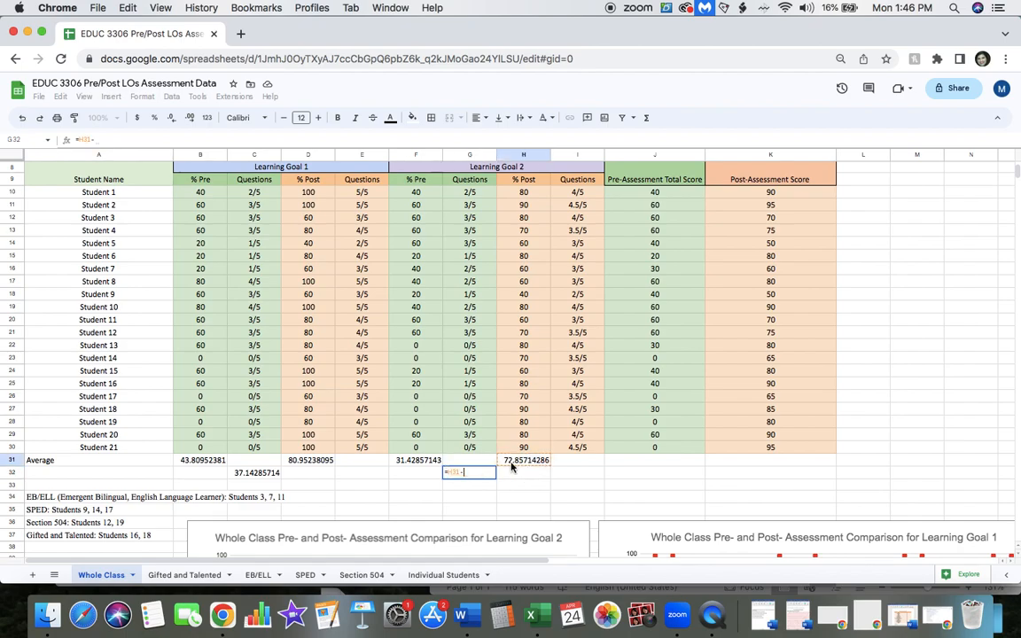
click(416, 460)
key(Return)
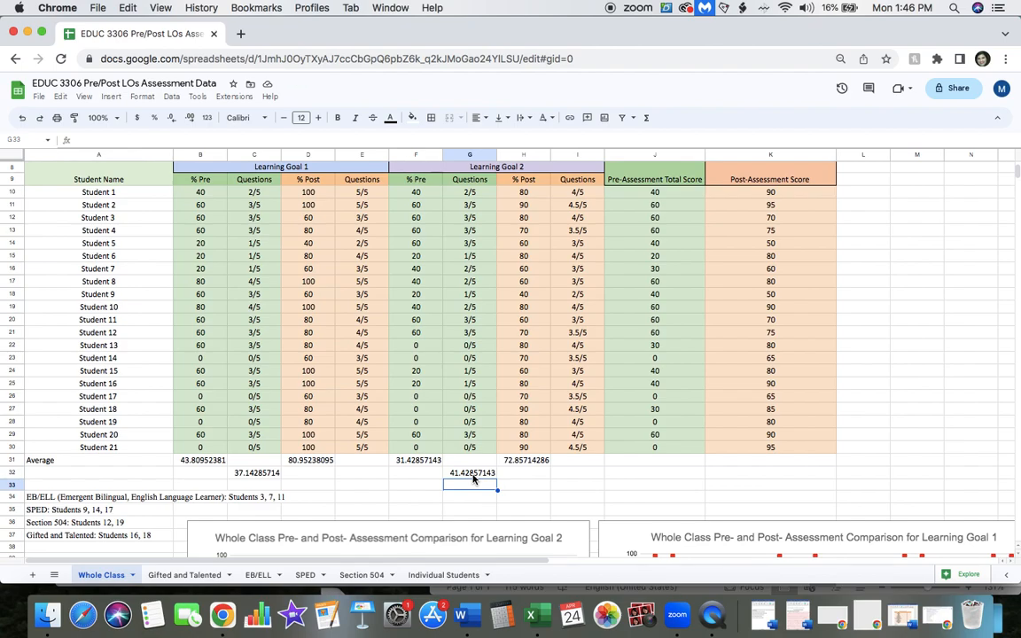
Review the gains in row 32 and compare the Pre-Assessment Total Score column with the two learning goals' scores.
click(251, 474)
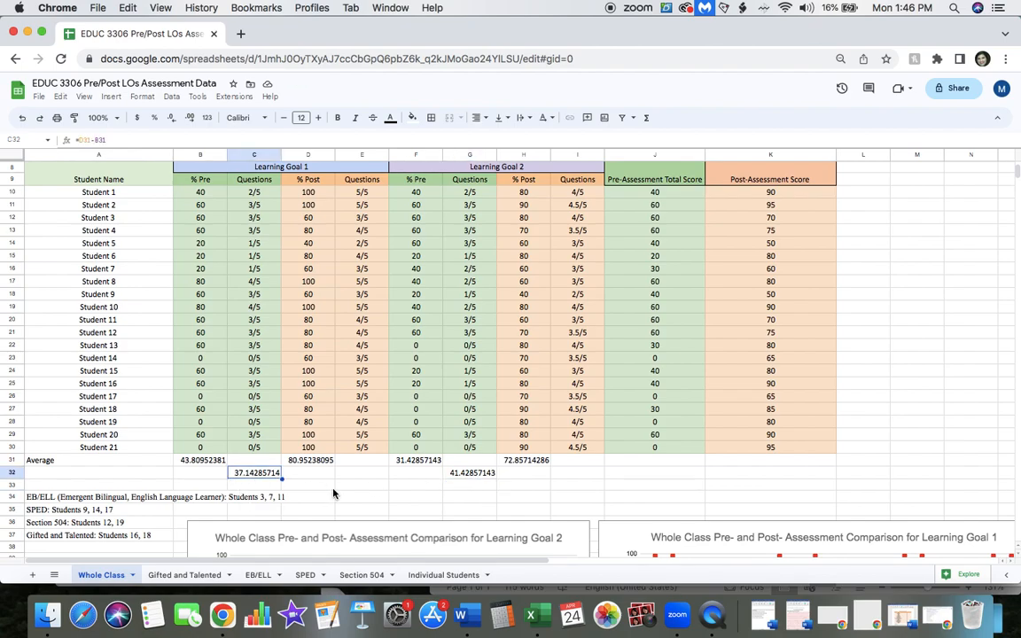
click(459, 473)
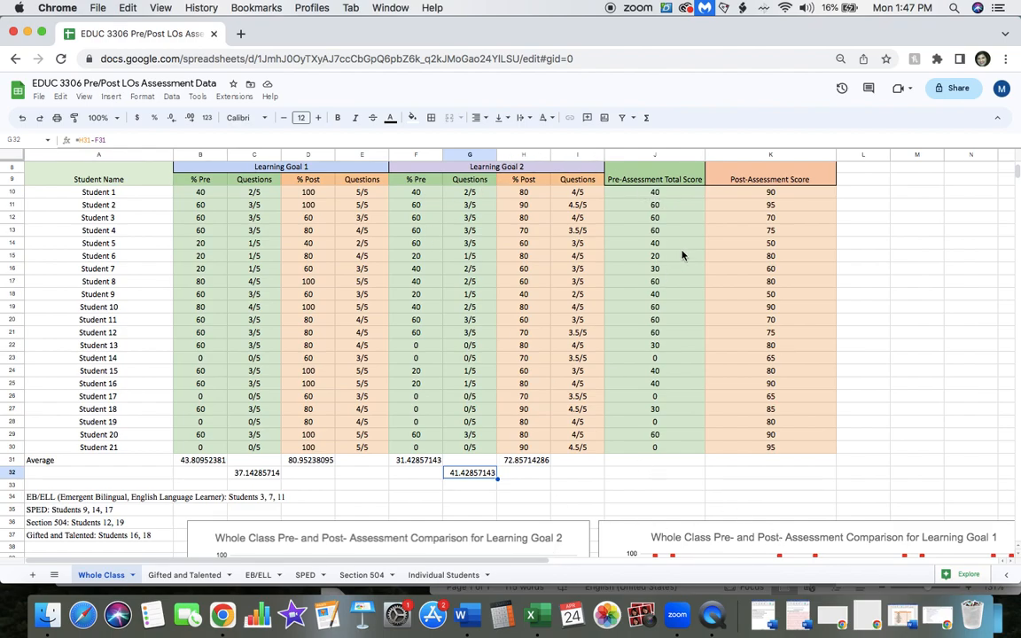
click(658, 192)
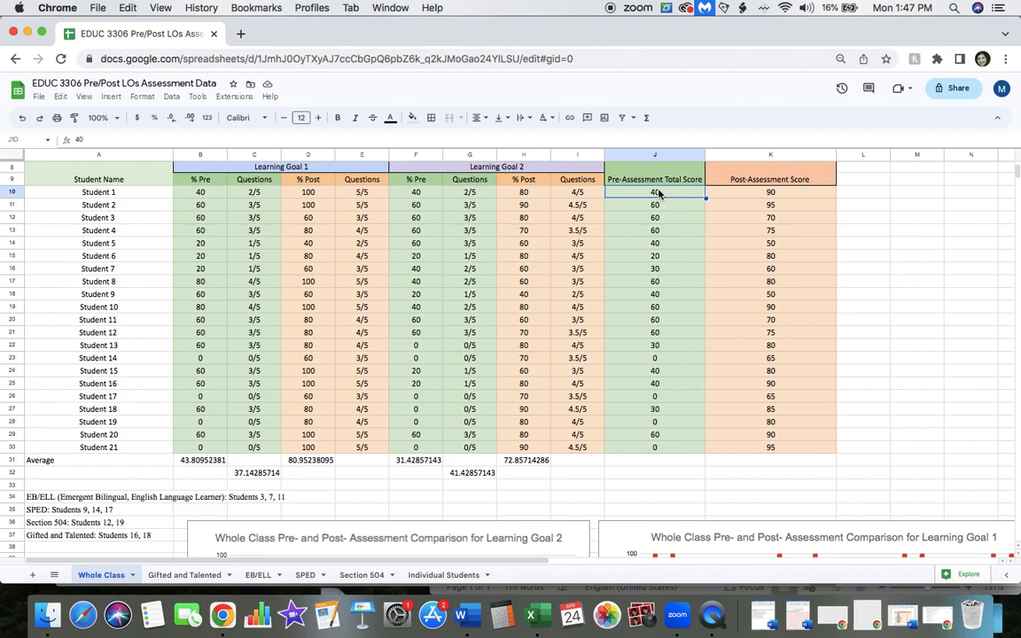
click(309, 192)
click(395, 205)
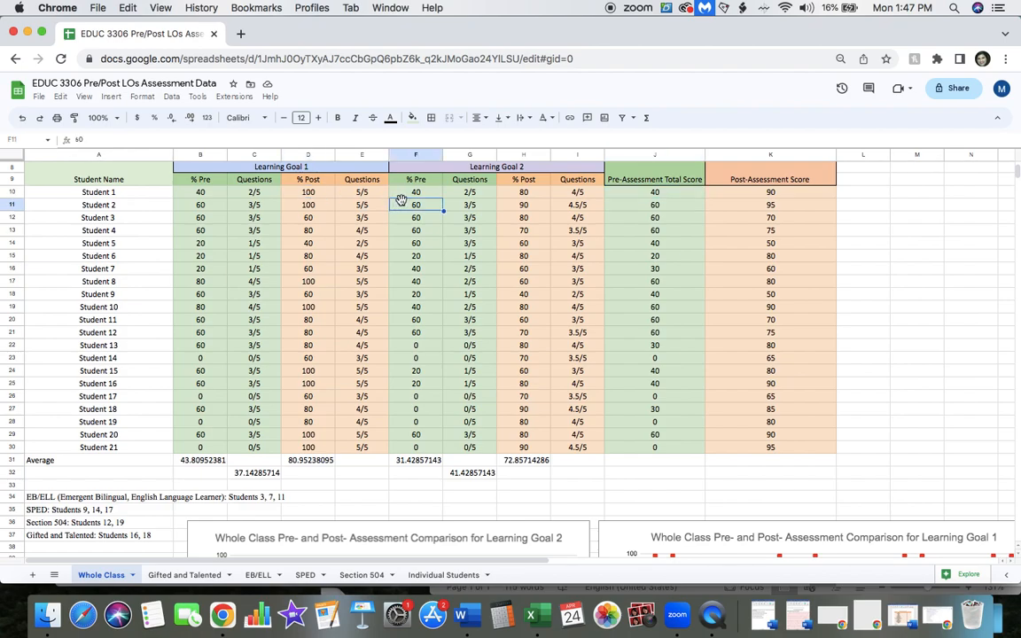
scroll(326, 185, up, 1)
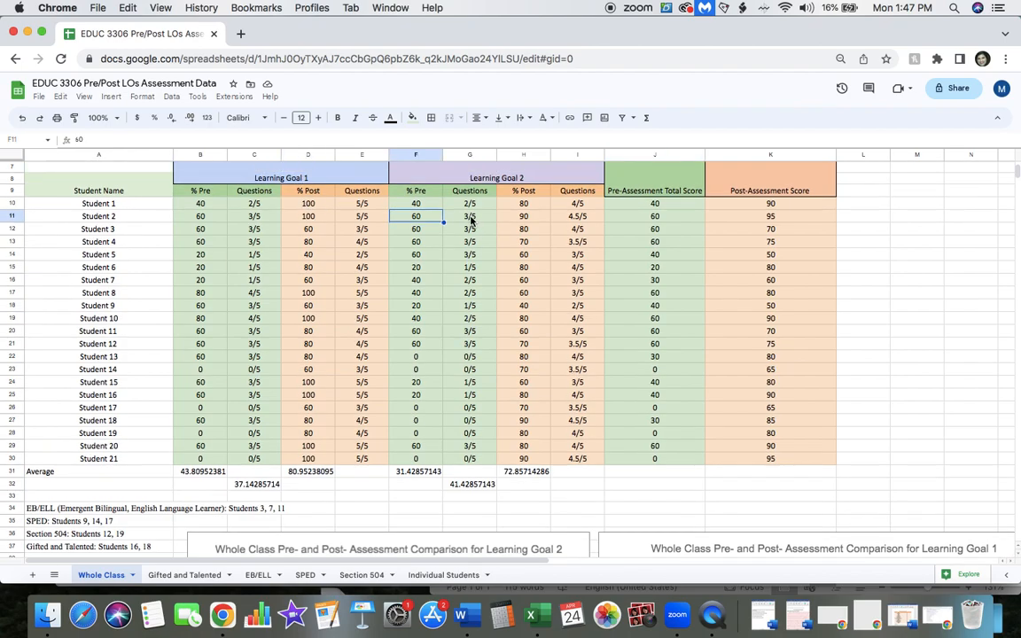
click(309, 179)
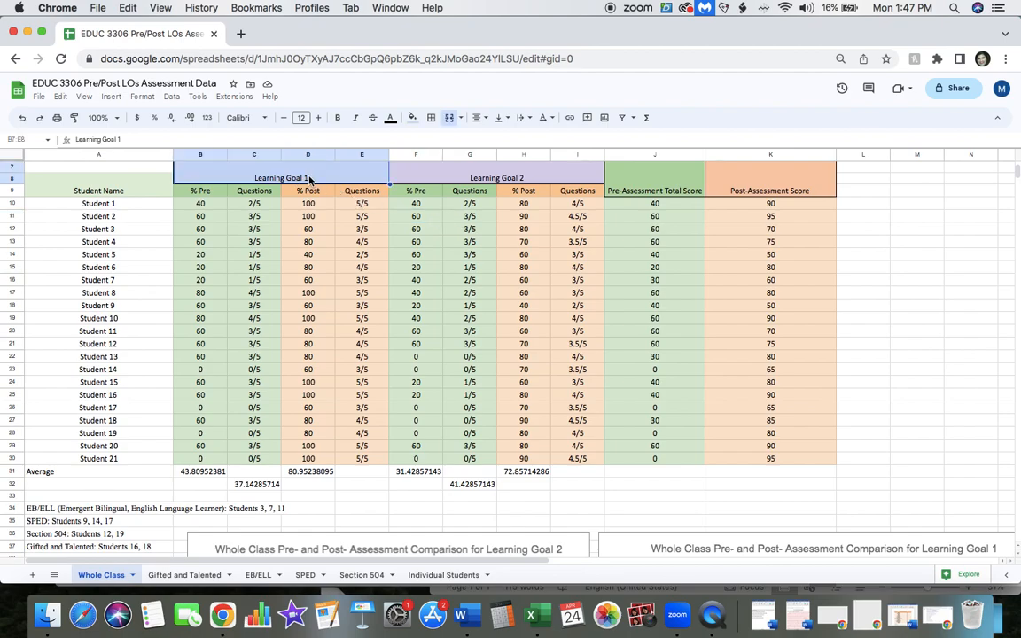
click(491, 175)
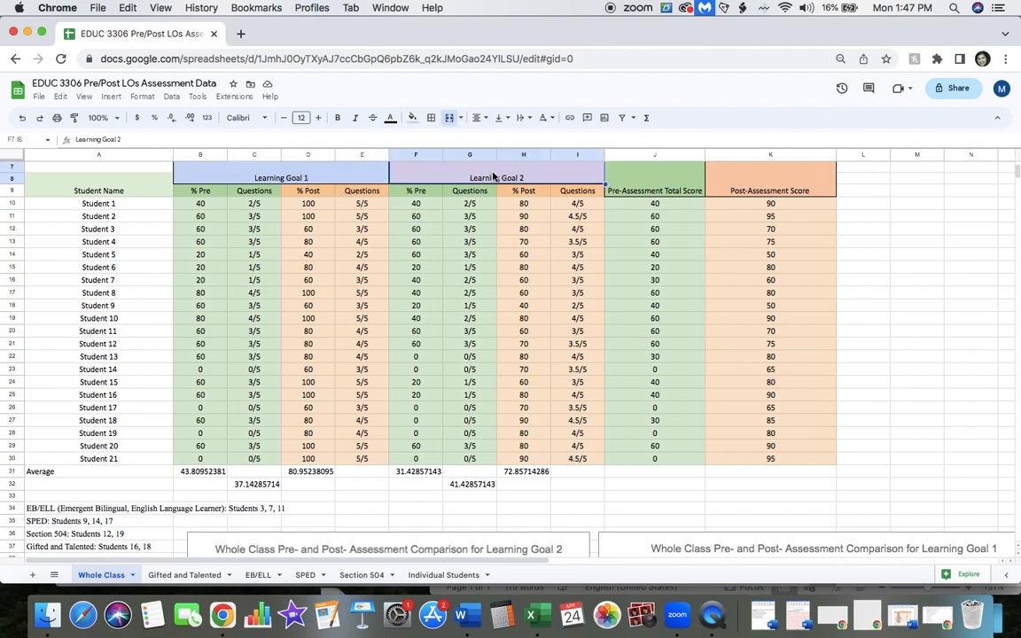
drag(669, 205, 656, 420)
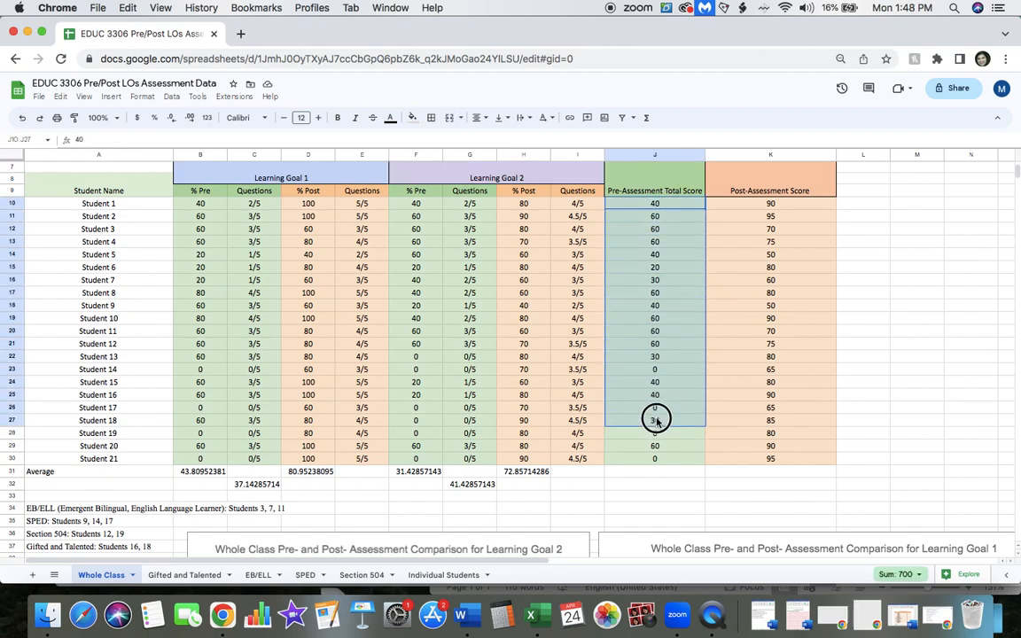
click(625, 382)
Insert a chart of the student names in A10:A30 with the total pre- and post-assessment scores in J10:K30.
click(134, 204)
drag(134, 204, 126, 460)
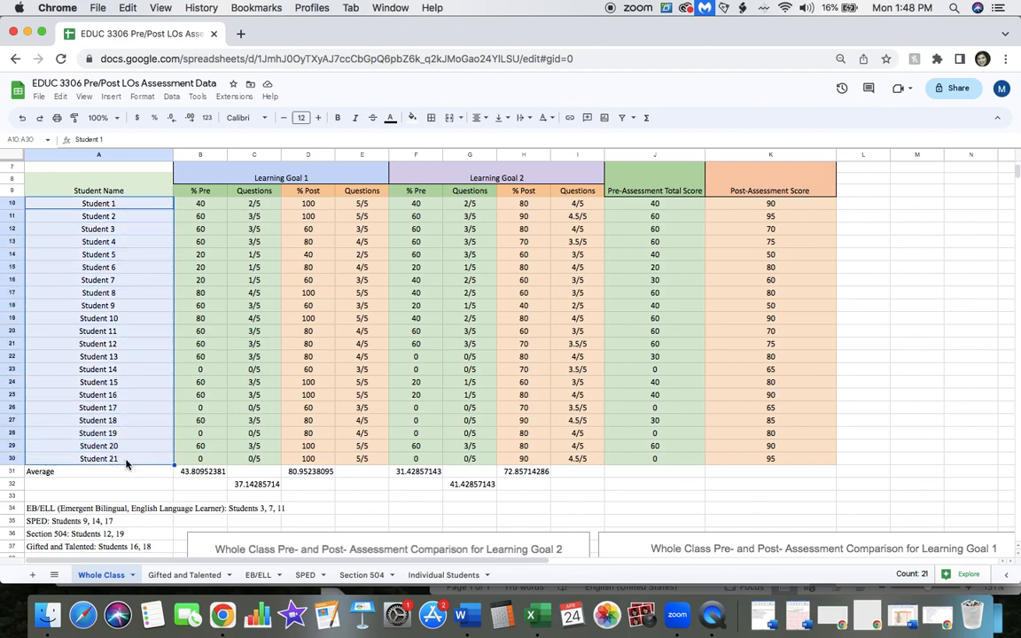
drag(622, 200, 673, 462)
drag(791, 202, 789, 462)
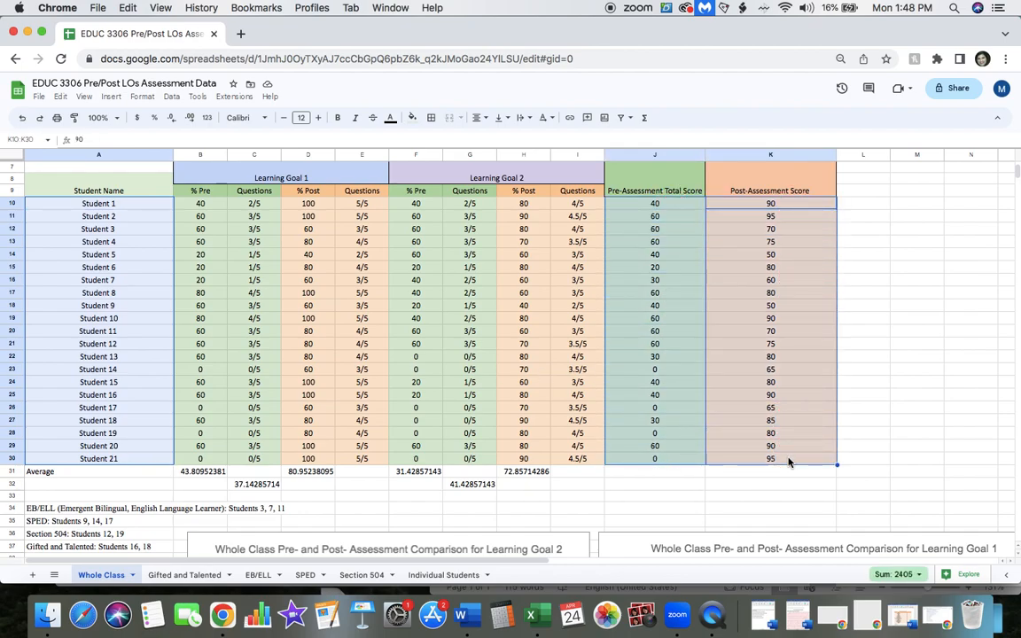
click(110, 96)
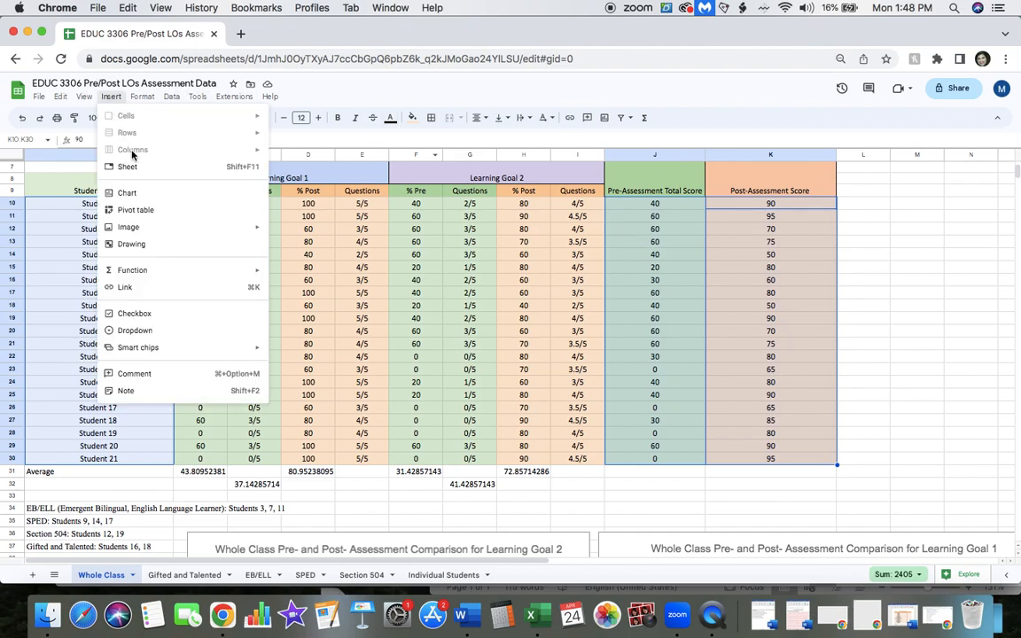
click(131, 195)
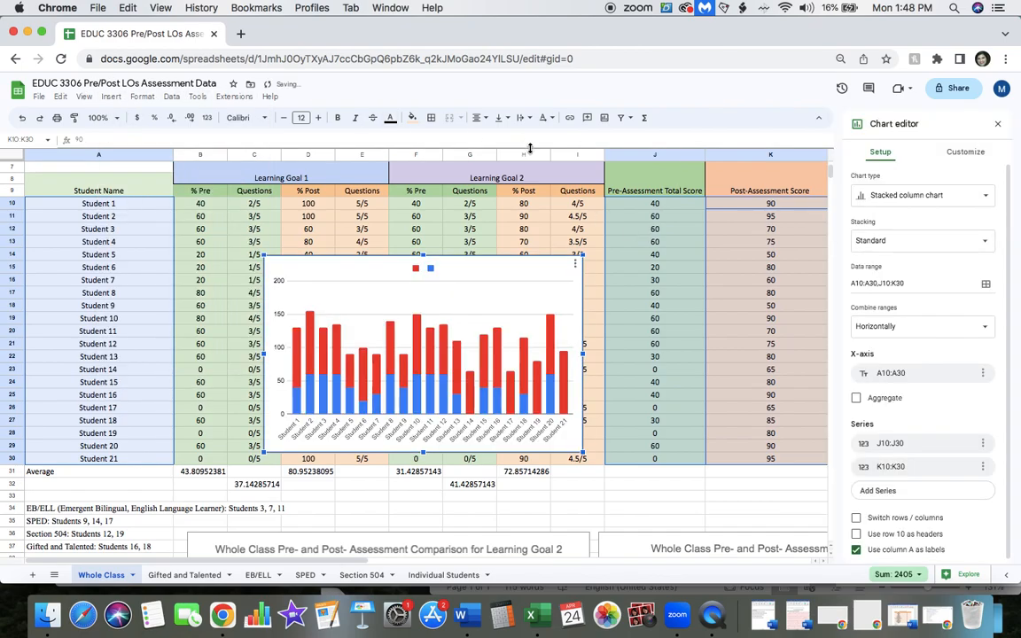
Change the total-score chart to a Column chart without stacking and move it up over columns F to K, beginning near row 9.
click(903, 196)
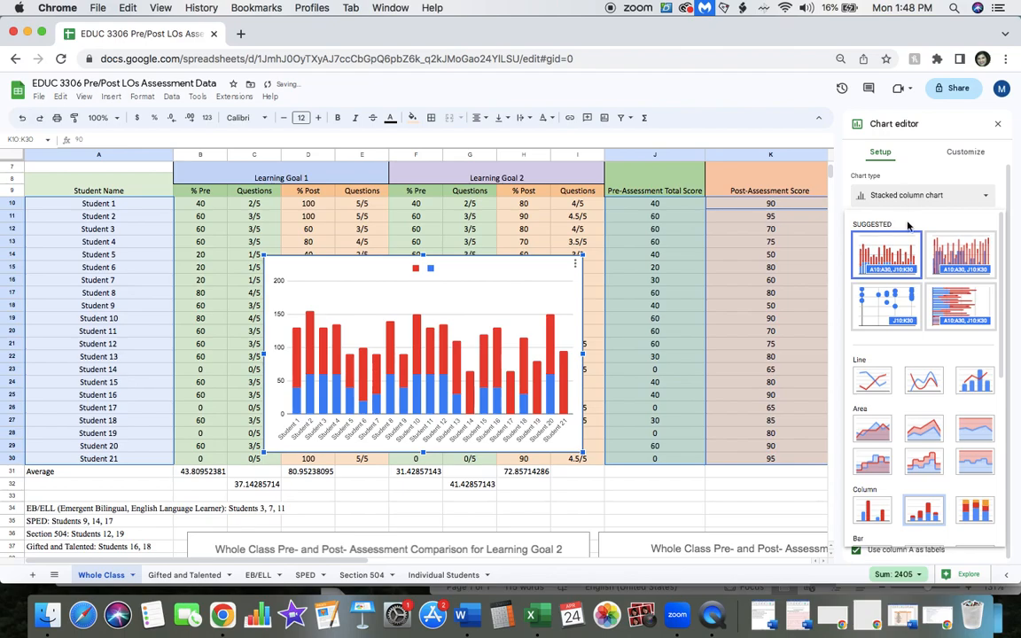
click(944, 254)
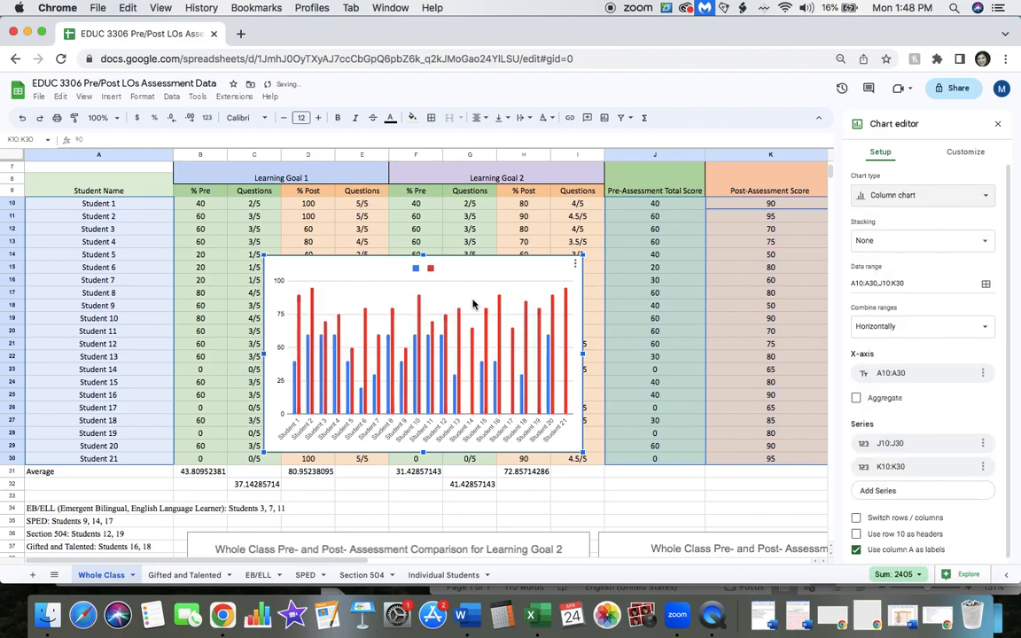
click(509, 269)
drag(510, 268, 641, 203)
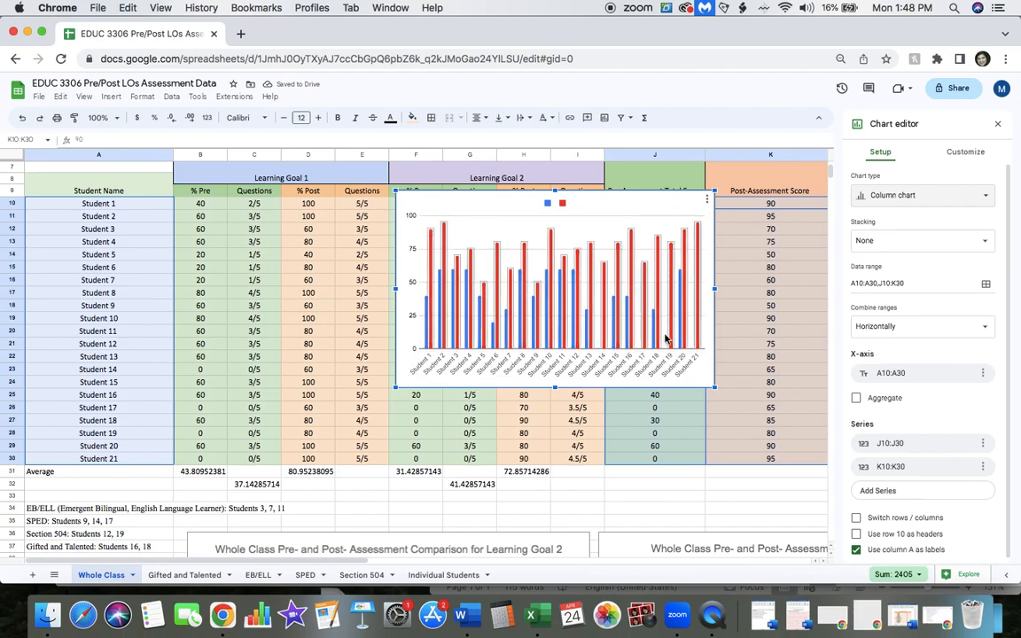
Move the total-score column chart over columns C to I, clear of the Pre-Assessment Total Score column.
click(661, 483)
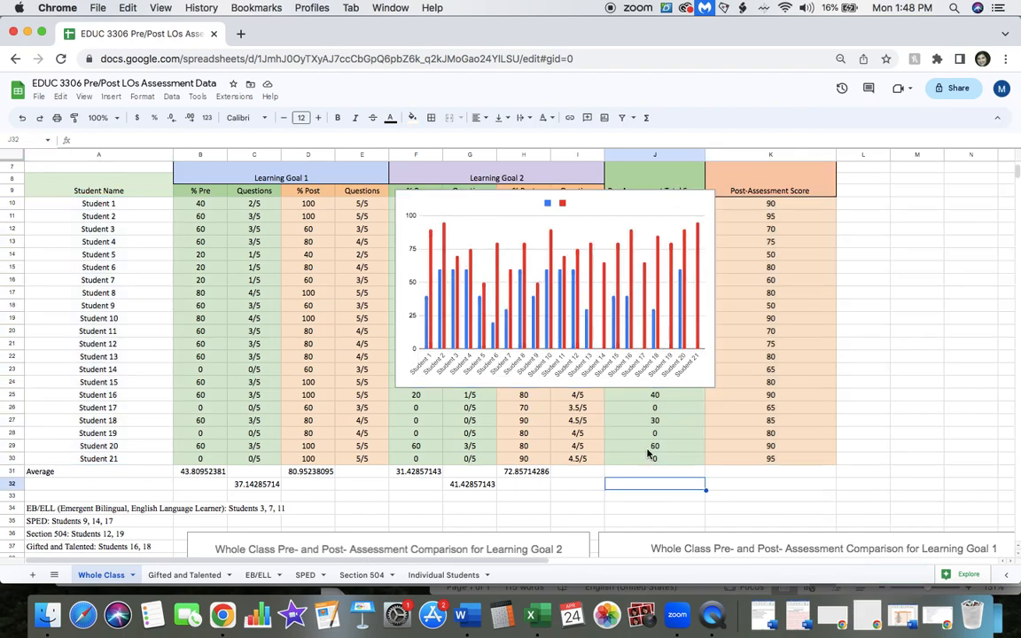
click(620, 219)
drag(619, 219, 503, 198)
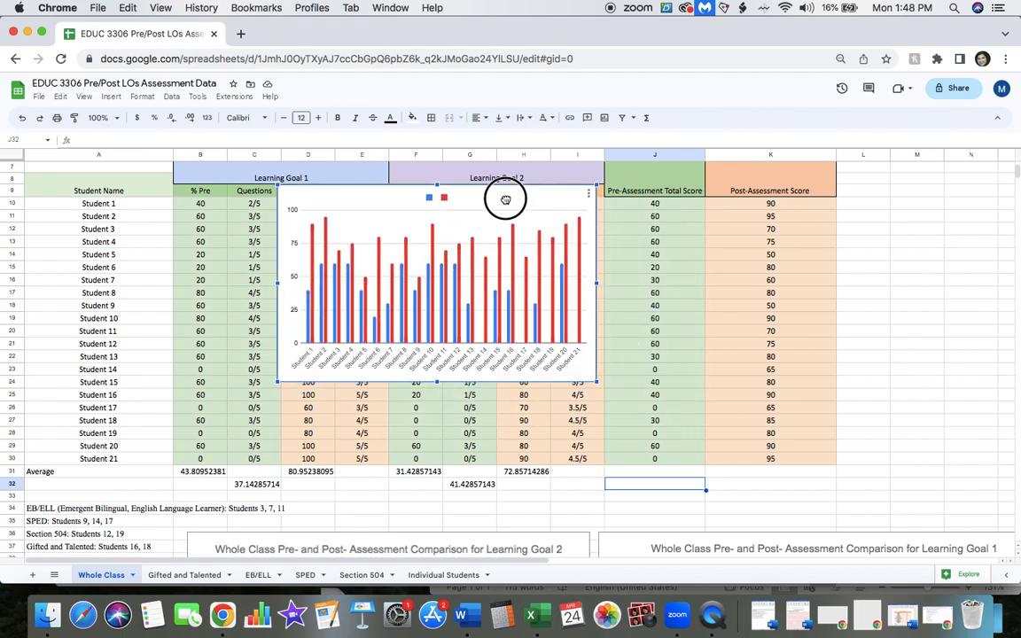
Give the total-score chart the title "Pre- and Post- Assessment Comparison".
double_click(481, 197)
click(965, 152)
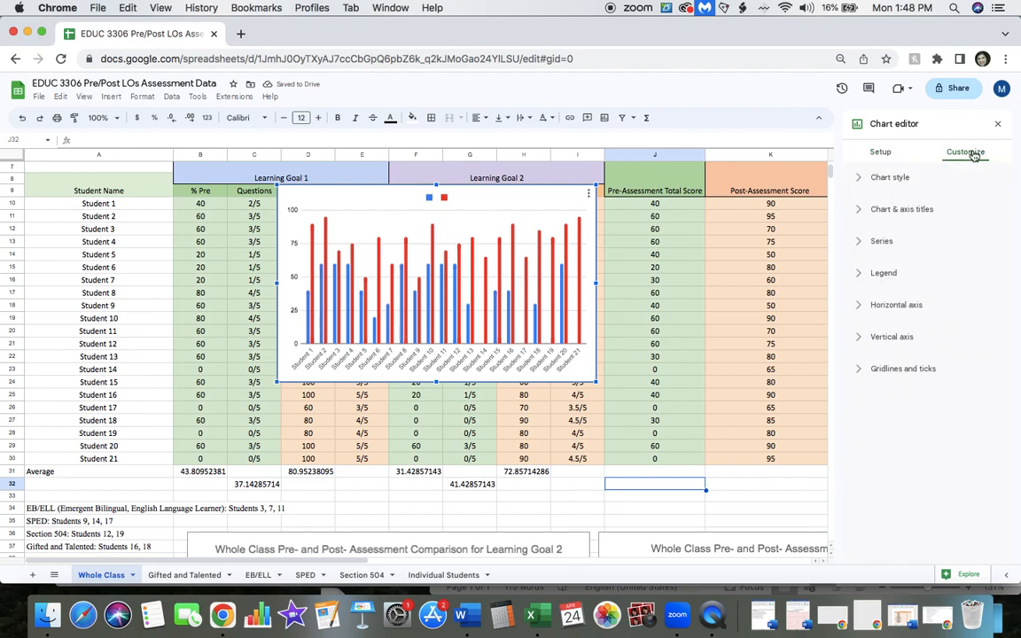
click(889, 178)
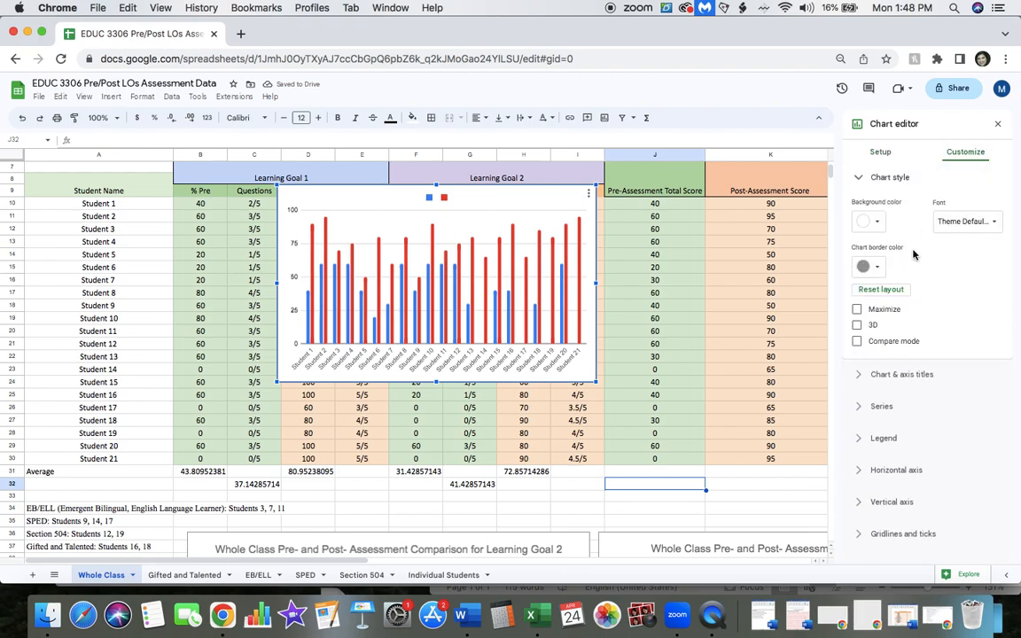
click(907, 367)
click(900, 285)
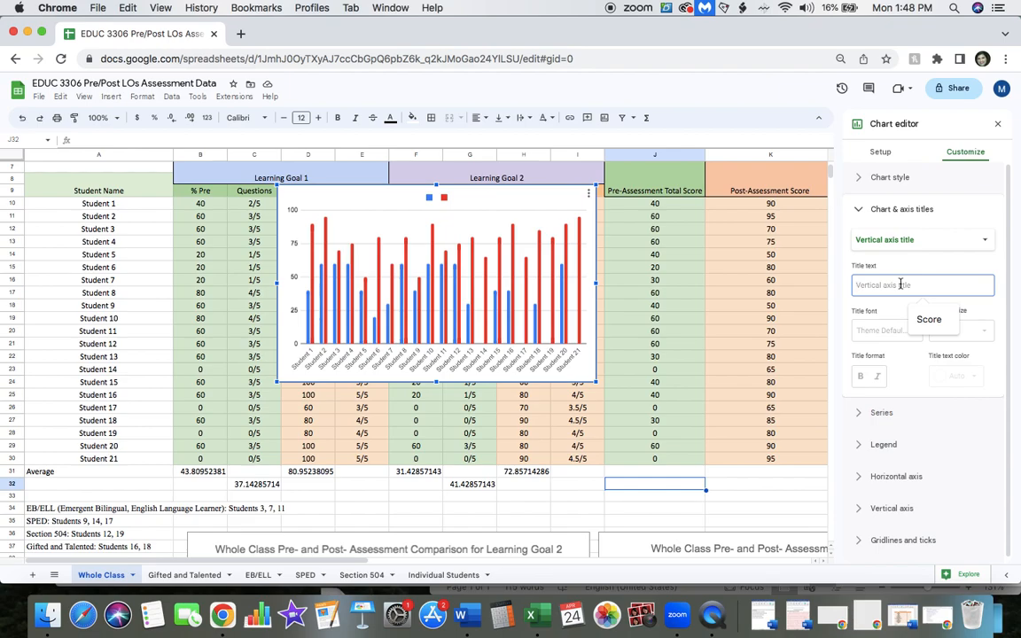
click(905, 240)
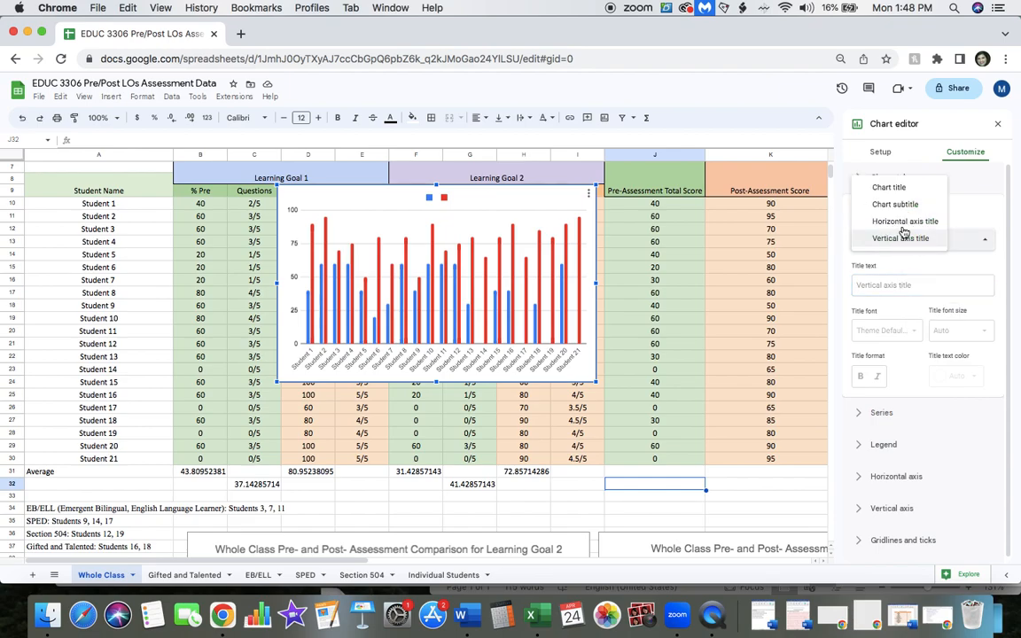
click(902, 188)
click(881, 289)
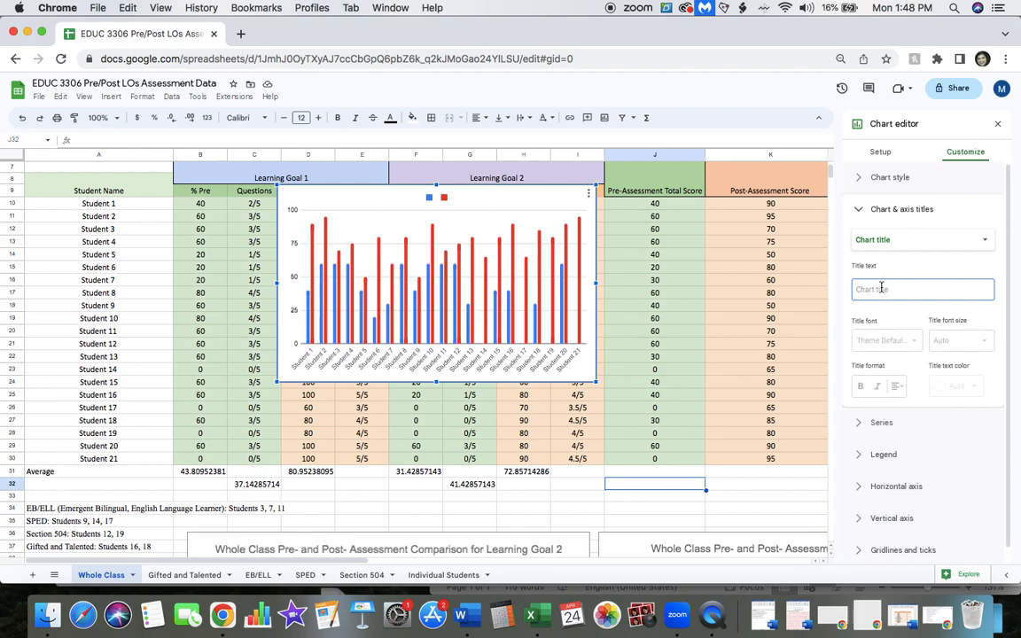
text(Pre)
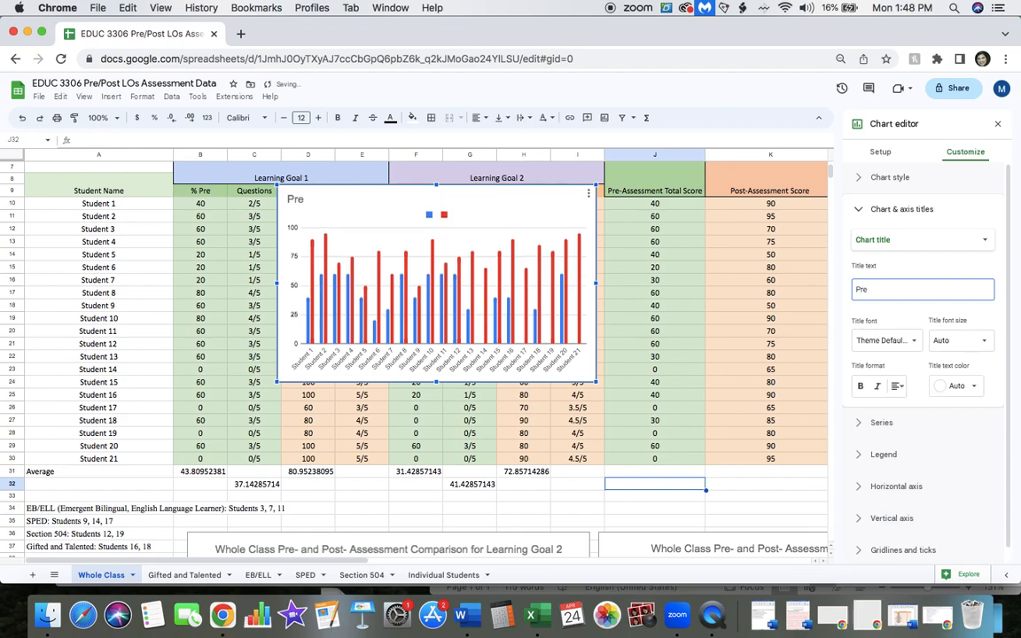
text( and)
key(BackSpace)
key(BackSpace)
key(BackSpace)
key(BackSpace)
text(and Post- Assessment)
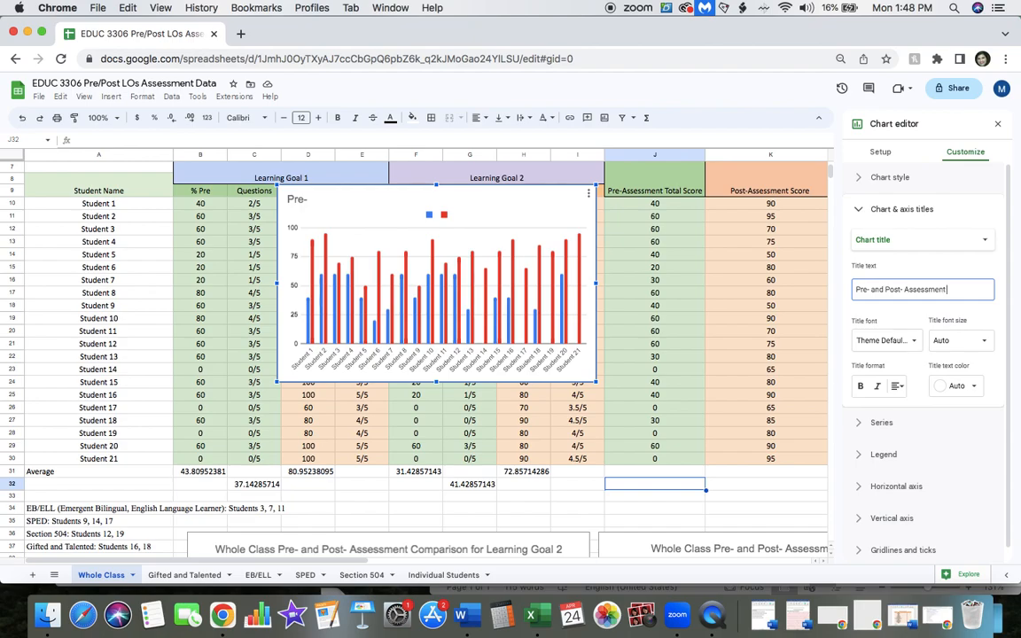
text( Comparison)
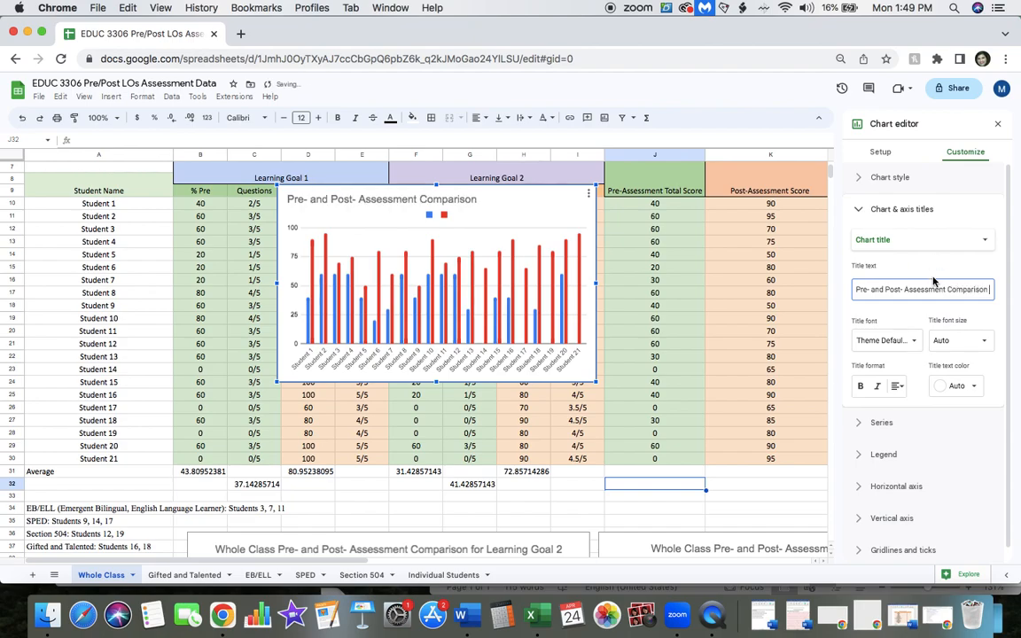
Expand the chart title to "Whole Class Pre- and Post- Assessment Score Comparison".
drag(992, 290, 958, 290)
click(949, 290)
text(Score)
click(856, 290)
text(Whol)
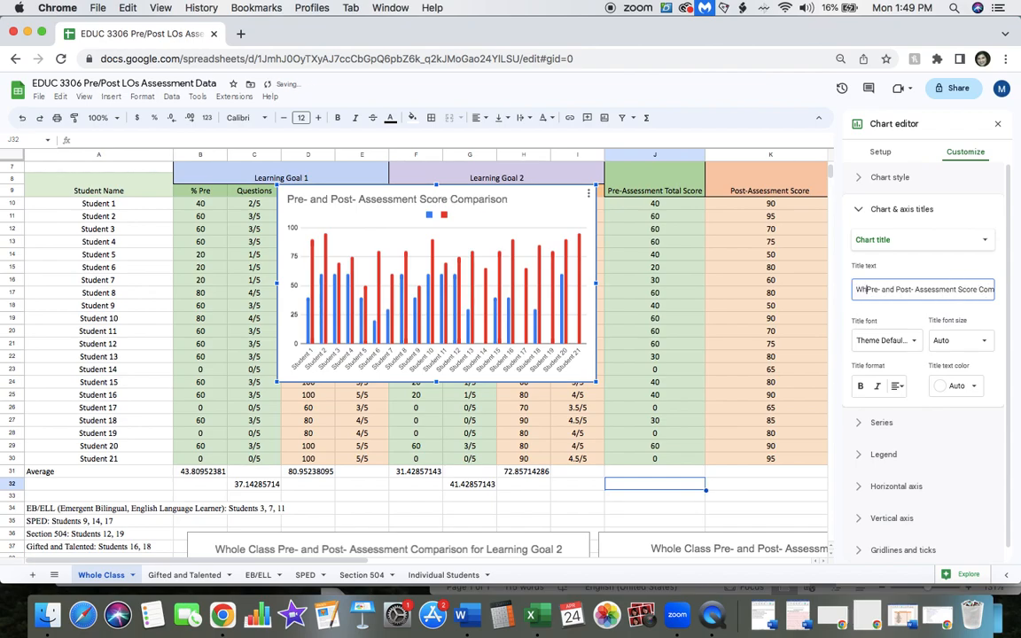
text(e Class)
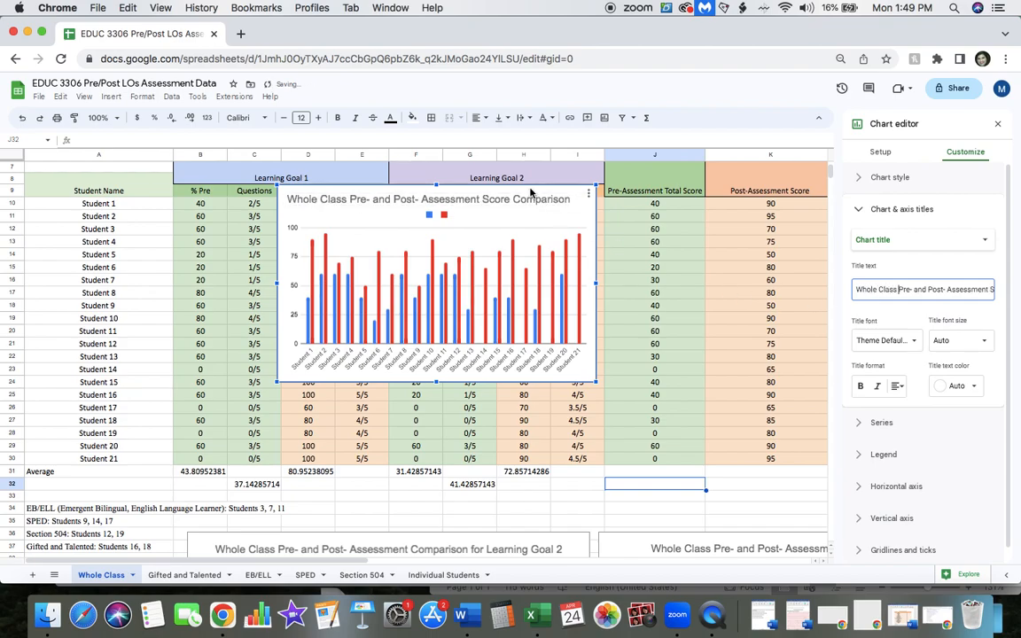
Set the total-score chart's horizontal axis title to "Students".
click(445, 216)
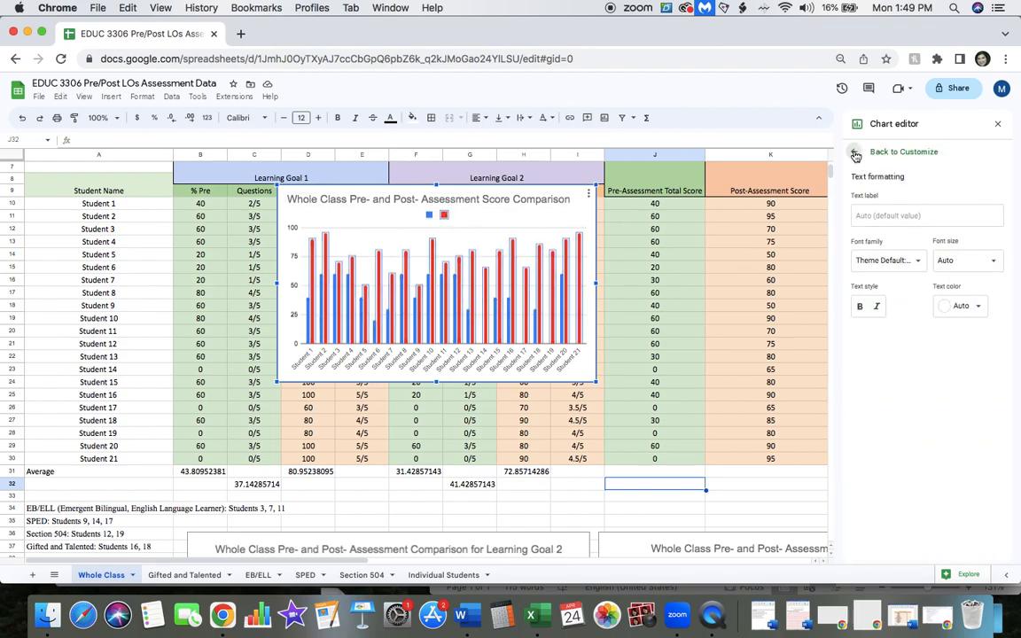
click(897, 151)
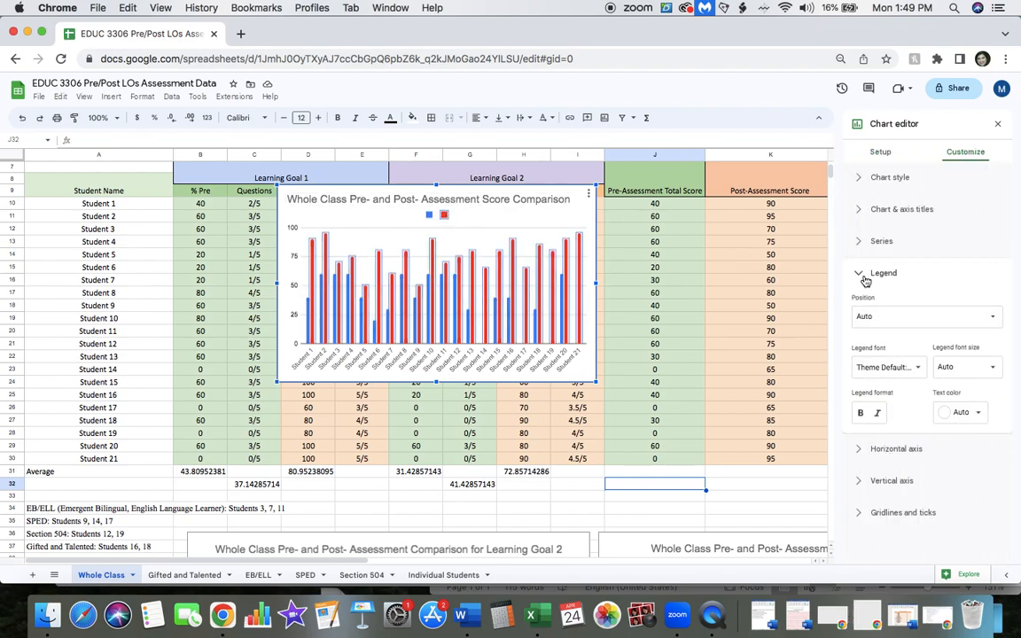
click(903, 245)
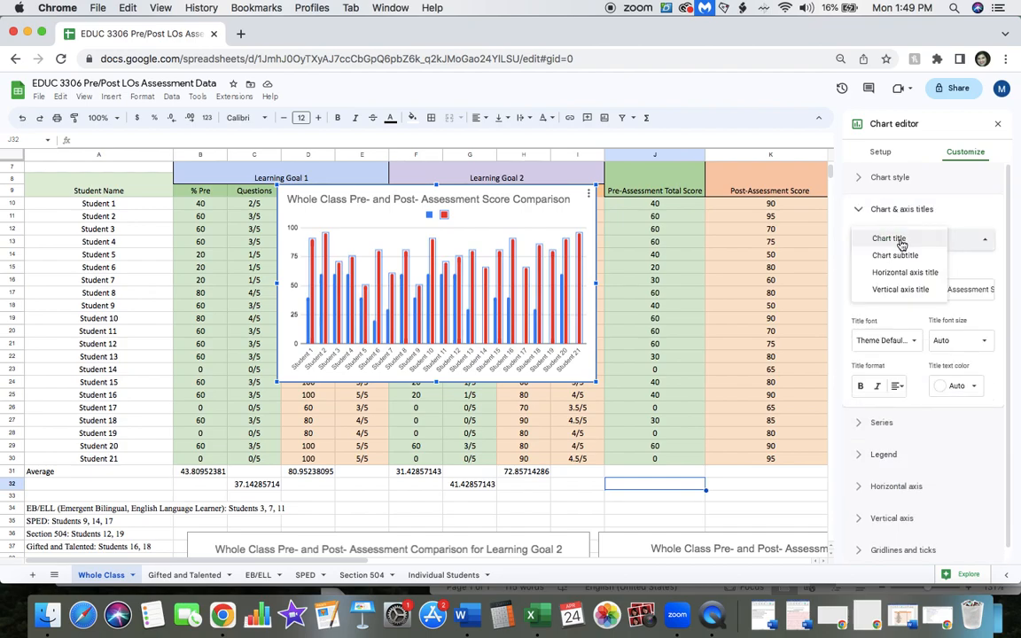
click(905, 274)
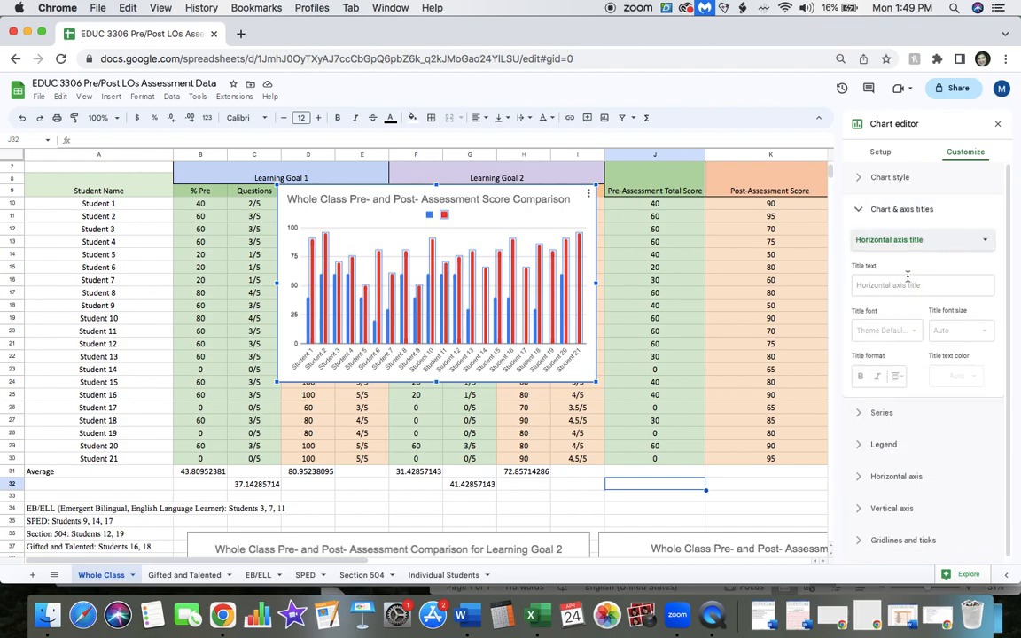
click(886, 284)
text(Stu)
click(935, 319)
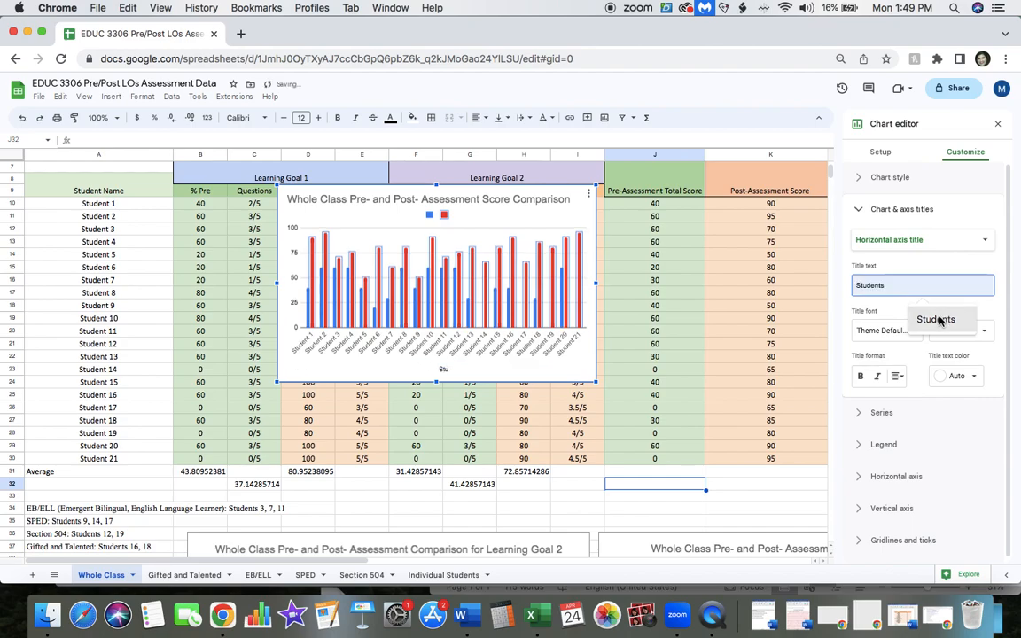
Set the total-score chart's vertical axis title to "Score".
click(913, 239)
click(900, 255)
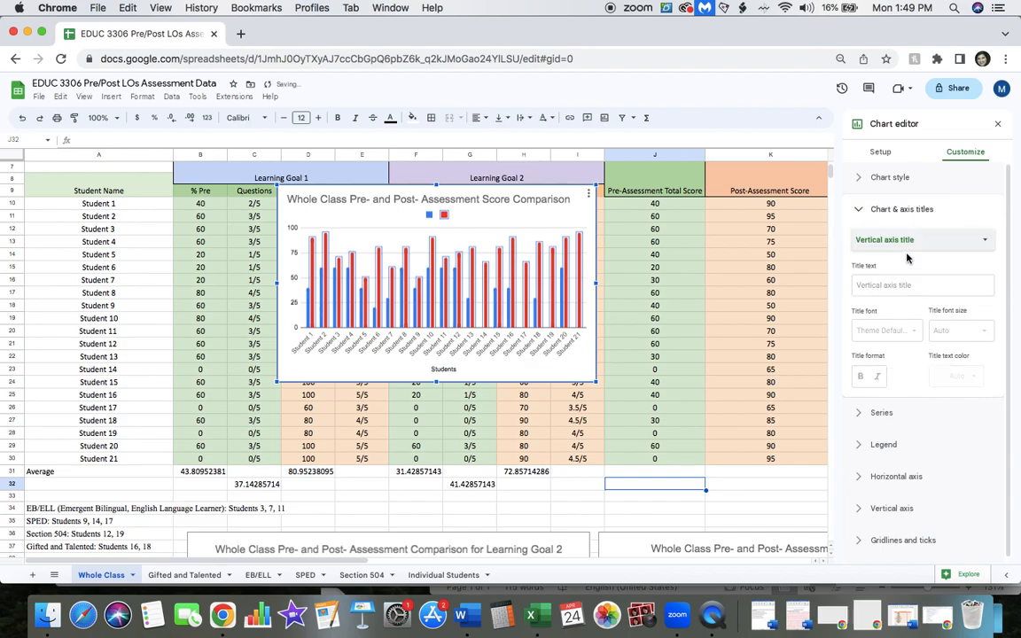
click(902, 284)
text(Score)
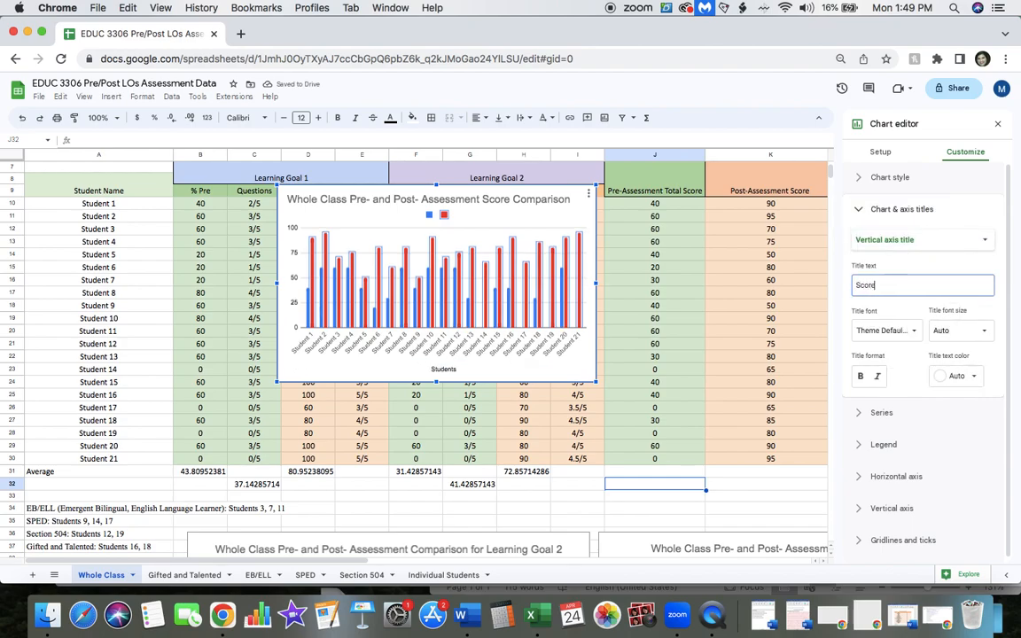
Set the chart's legend position to Bottom.
click(890, 450)
click(888, 316)
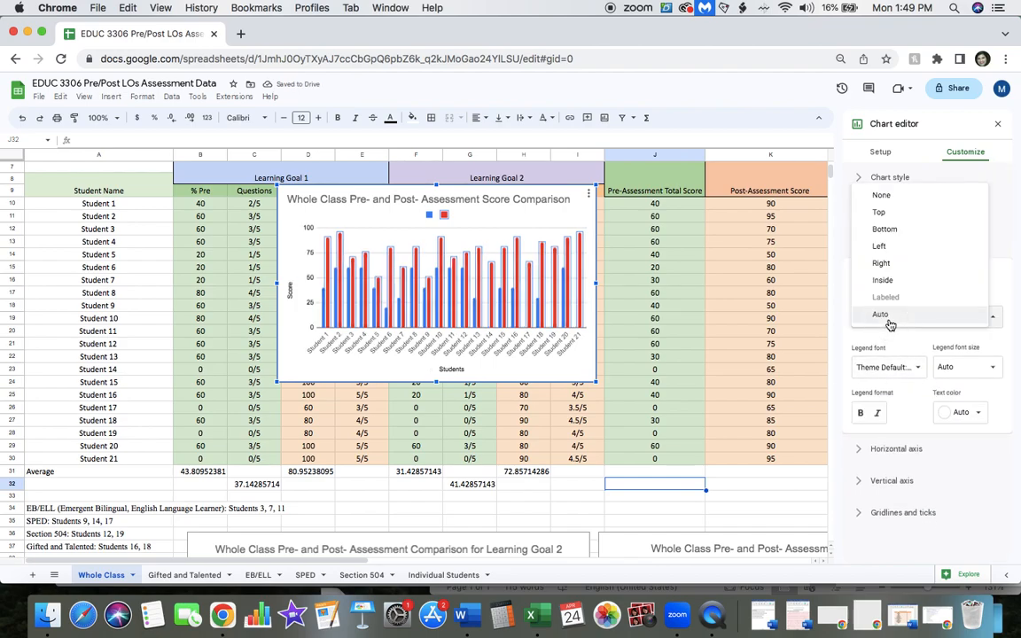
click(884, 229)
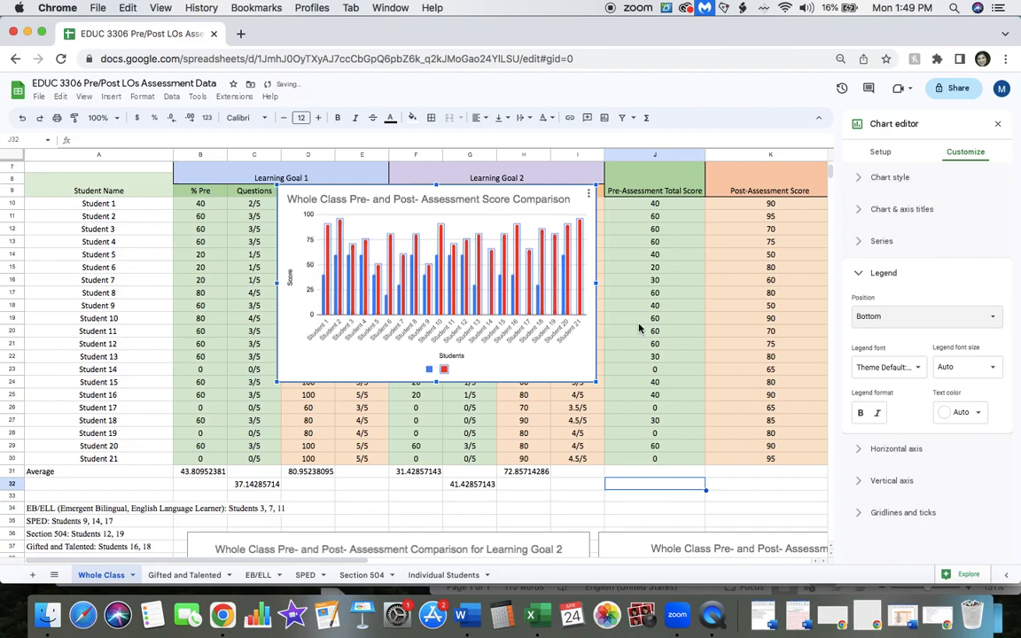
Label the blue legend entry "Pre-Assessment" and the red one "Post-Assessment", and shift the chart slightly up over columns D to J.
click(433, 368)
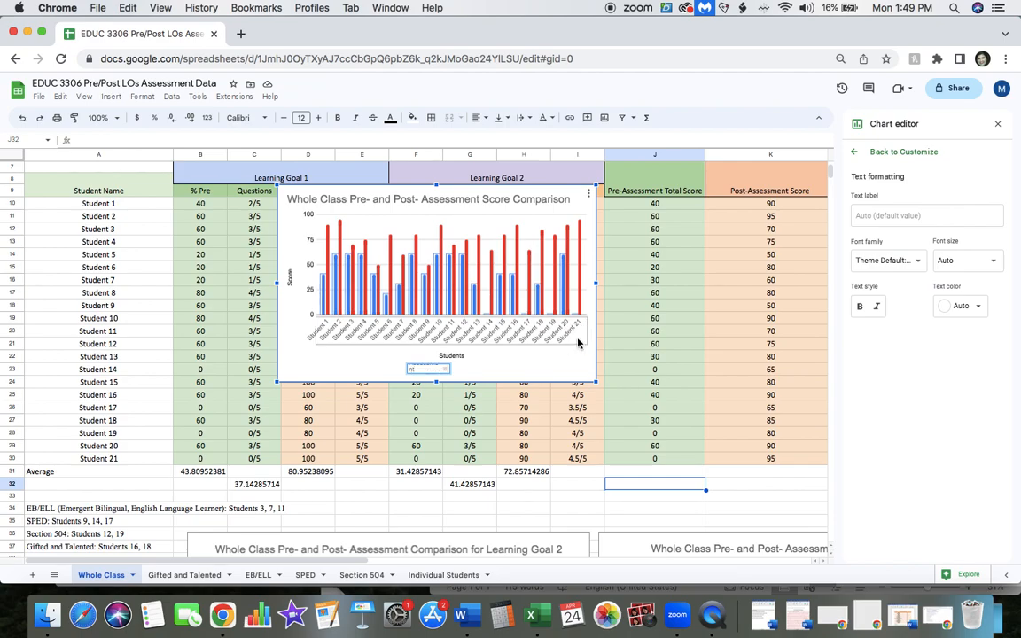
click(519, 328)
click(496, 373)
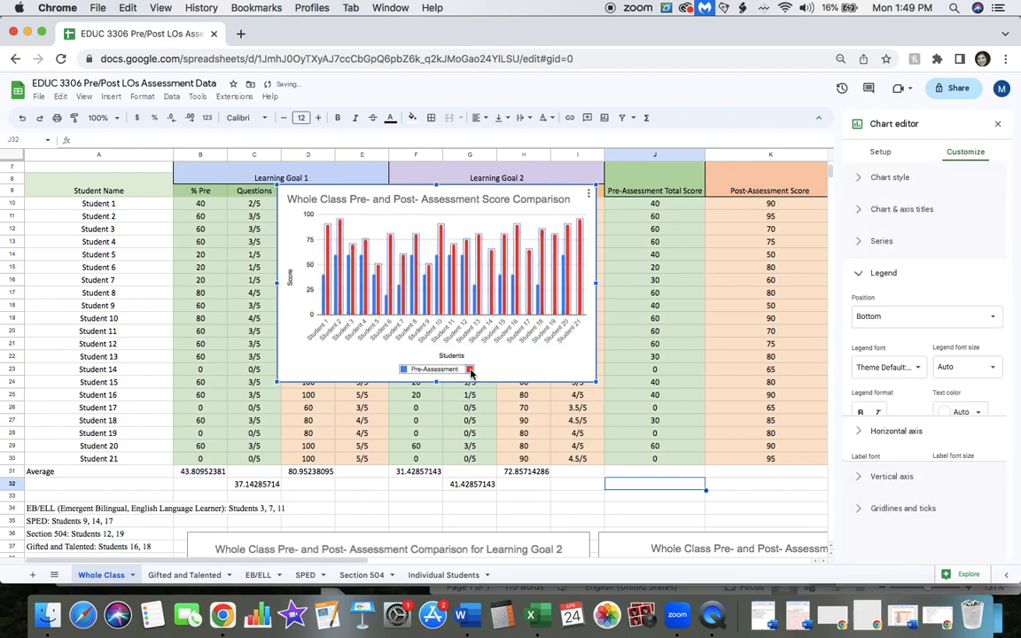
click(496, 374)
click(483, 369)
double_click(471, 368)
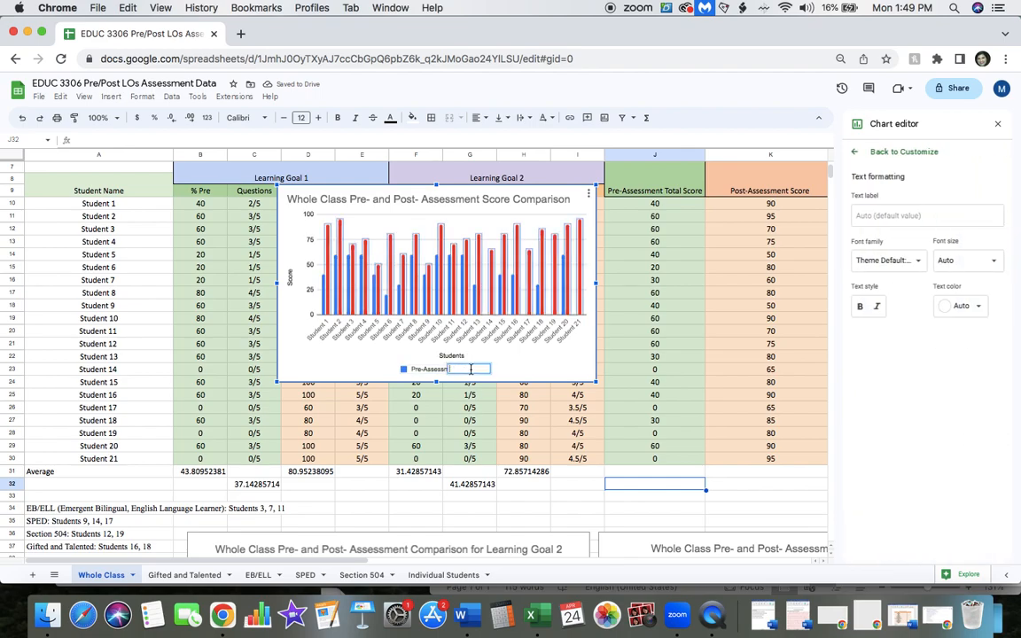
text(Post-Assessment)
key(Return)
drag(519, 189, 558, 183)
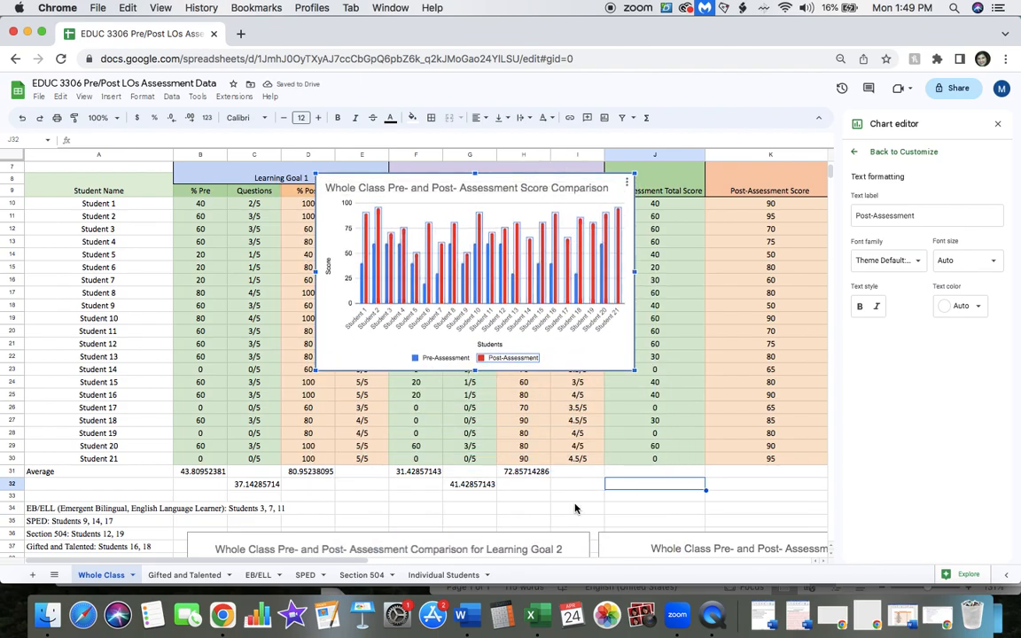
Compare the learning goal charts' legends and change the total-score chart's blue legend label to "Pre-assessment".
scroll(577, 507, down, 10)
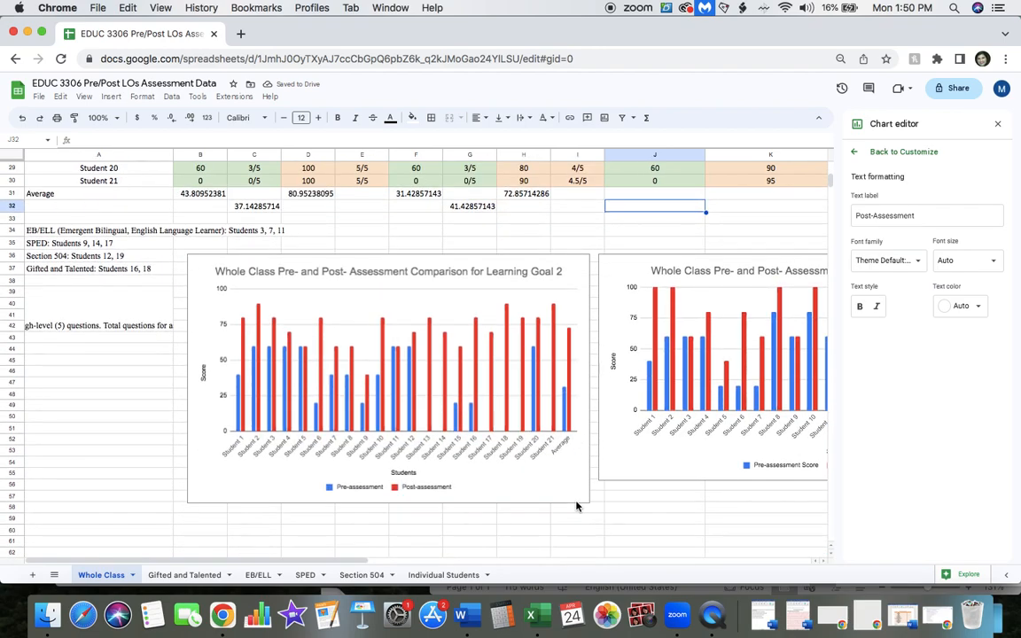
click(639, 275)
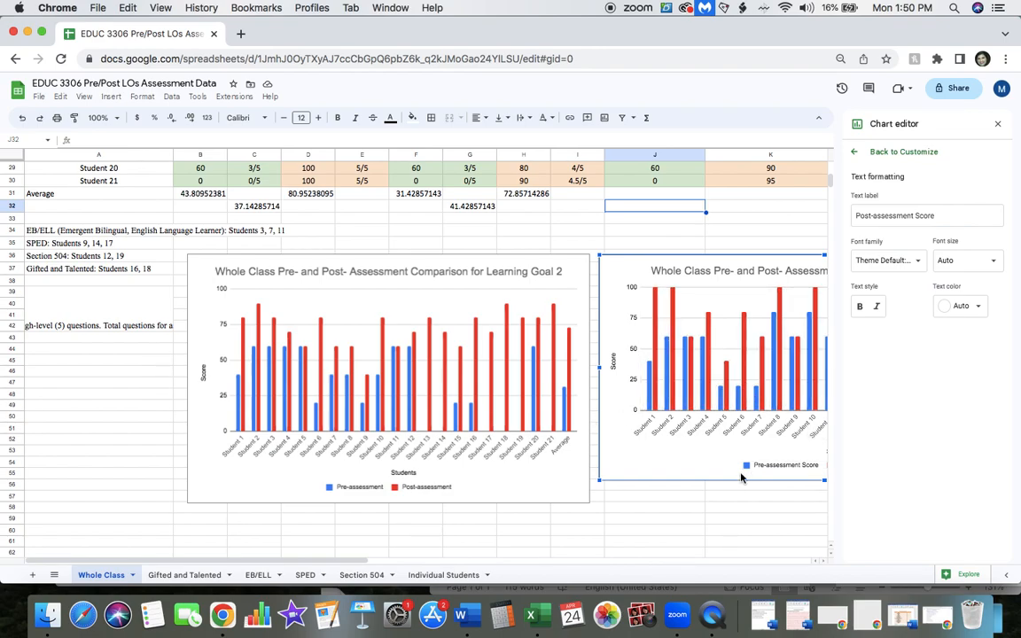
scroll(669, 332, up, 3)
scroll(669, 332, up, 10)
scroll(621, 327, right, 3)
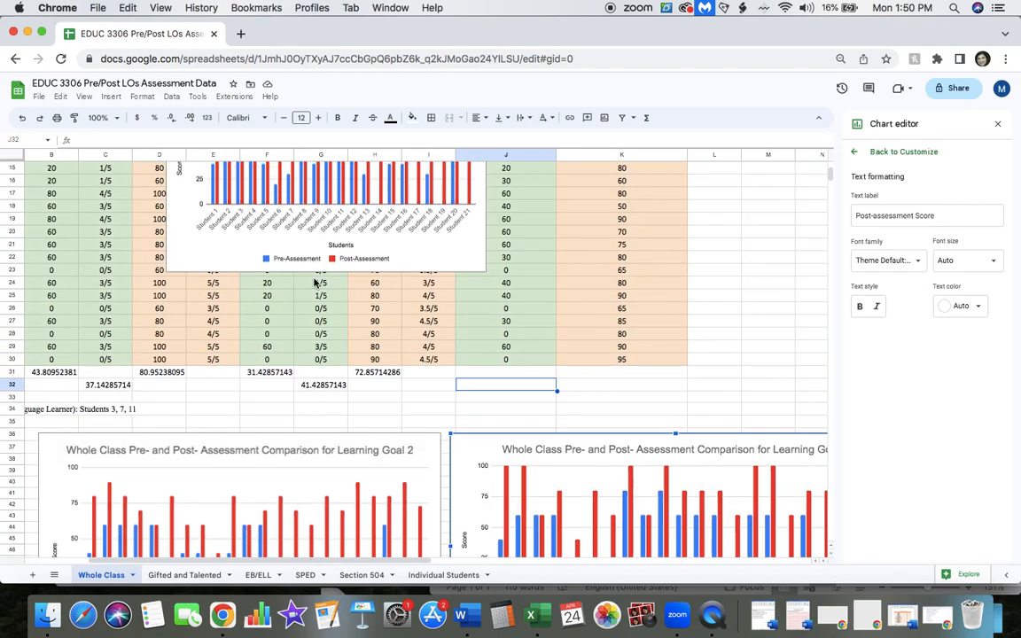
click(291, 263)
click(292, 259)
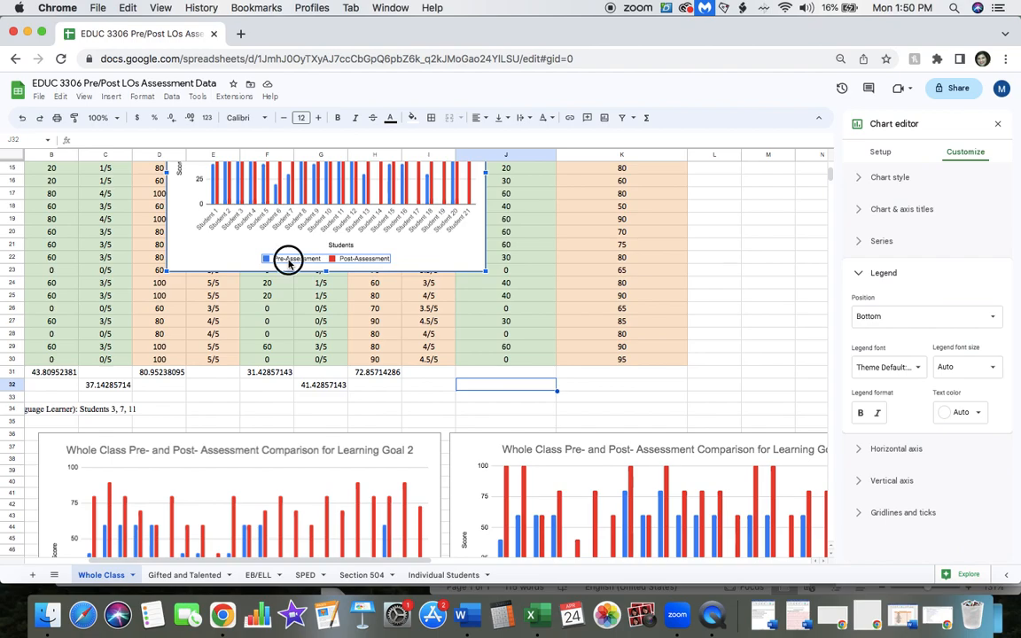
click(869, 215)
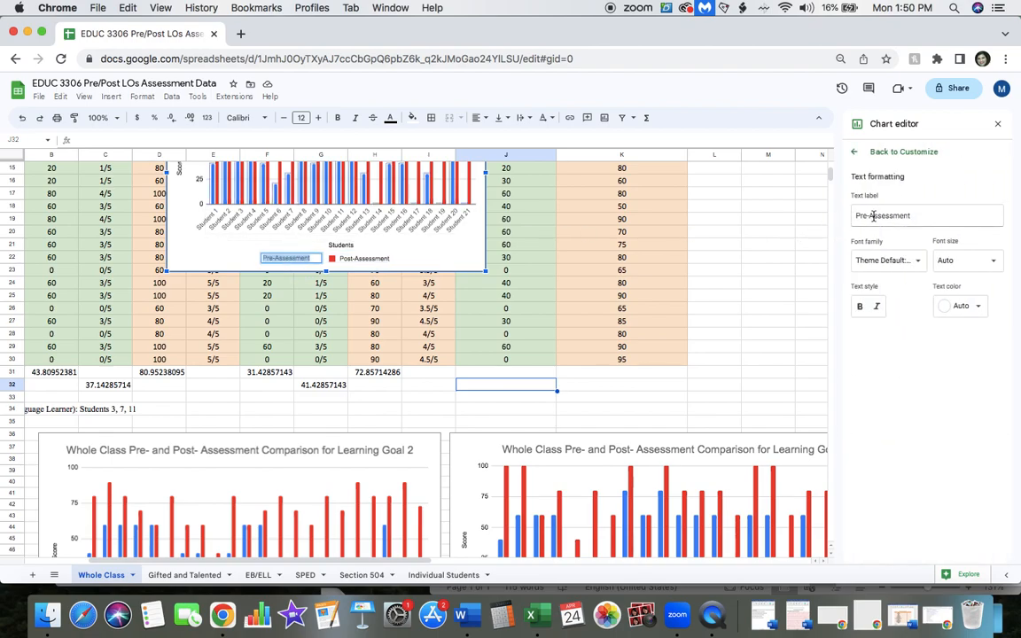
text(a)
Change the total-score chart's red legend label to "Post-assessment".
click(354, 257)
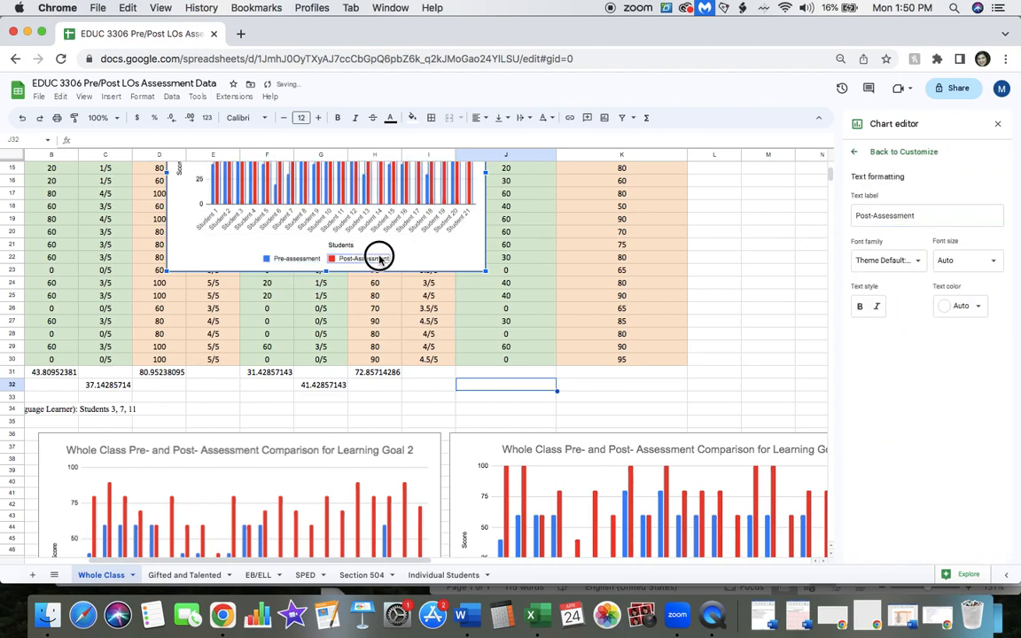
click(876, 216)
key(BackSpace)
text(a)
Move the total-score chart over columns K to P, above the Learning Goal 1 chart, from about row 17 to row 32.
click(650, 257)
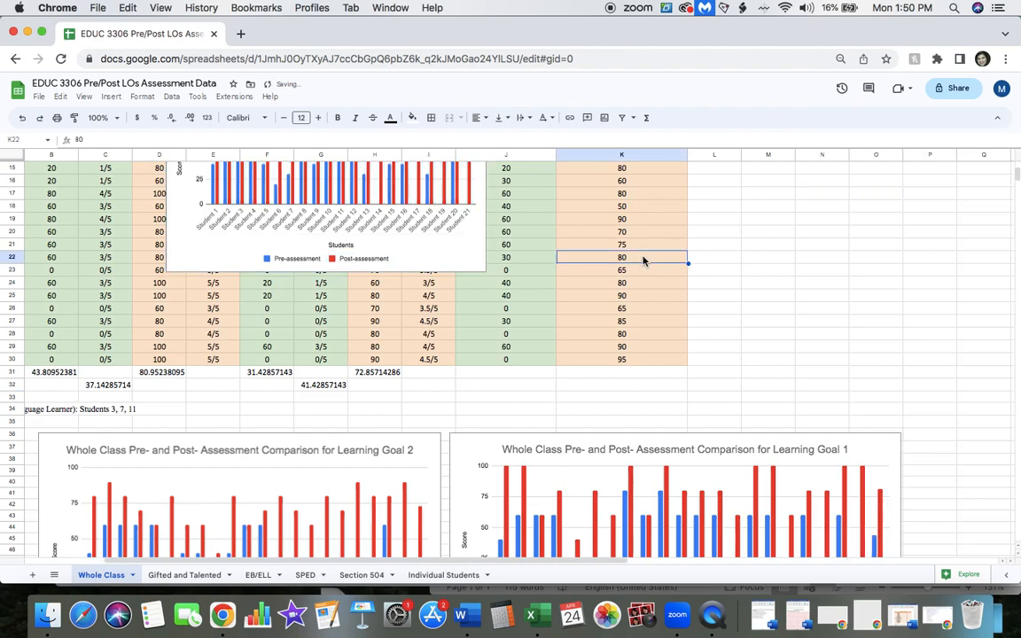
click(422, 221)
drag(463, 251, 909, 371)
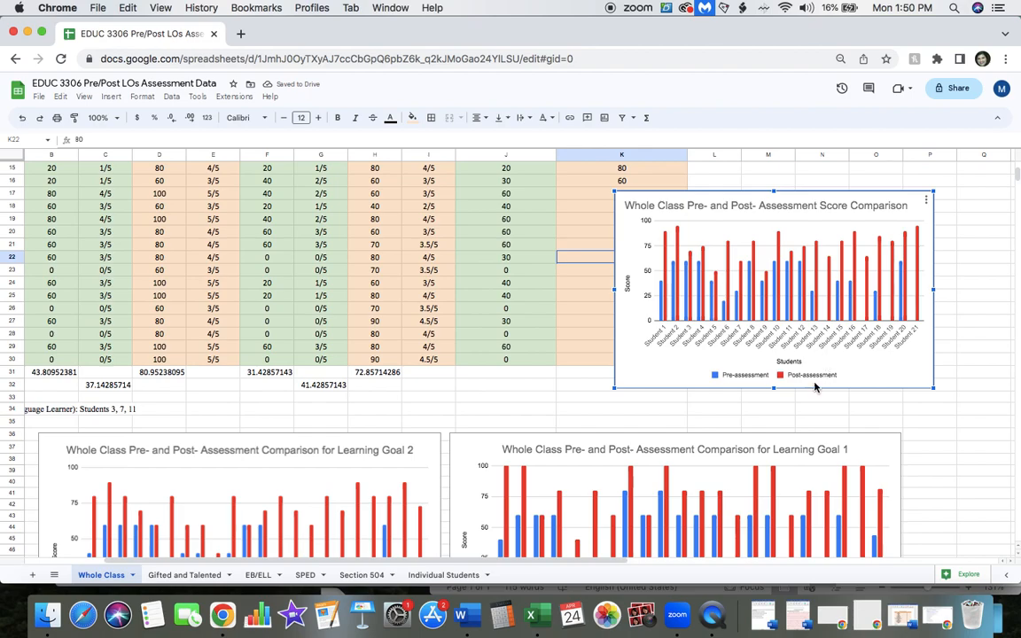
Look through the Gifted and Talented, EB/ELL and SPED sheets, returning to Gifted and Talented.
click(186, 574)
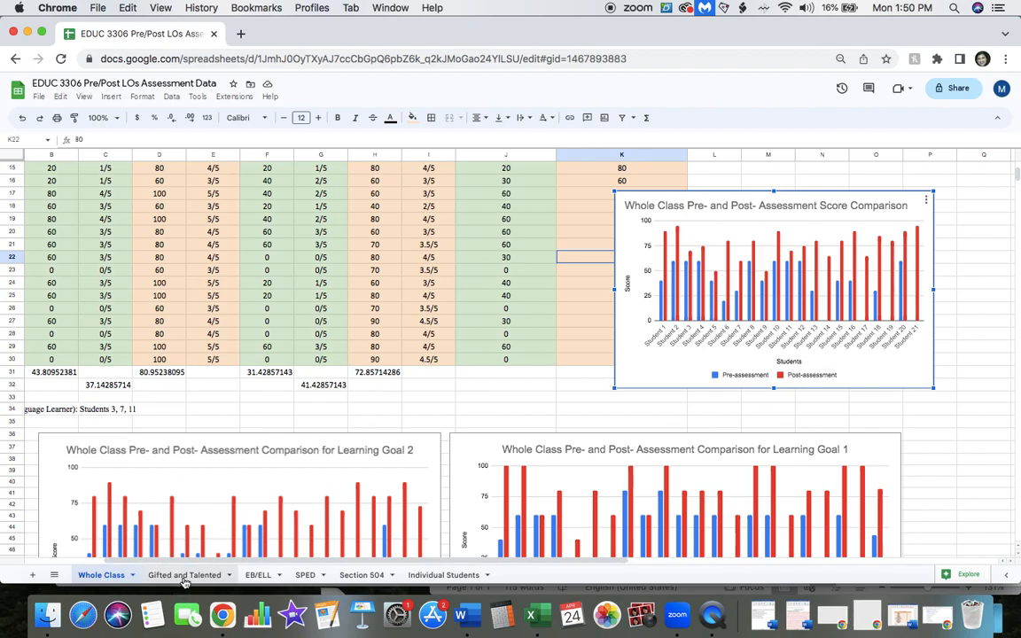
click(260, 575)
click(308, 575)
click(184, 575)
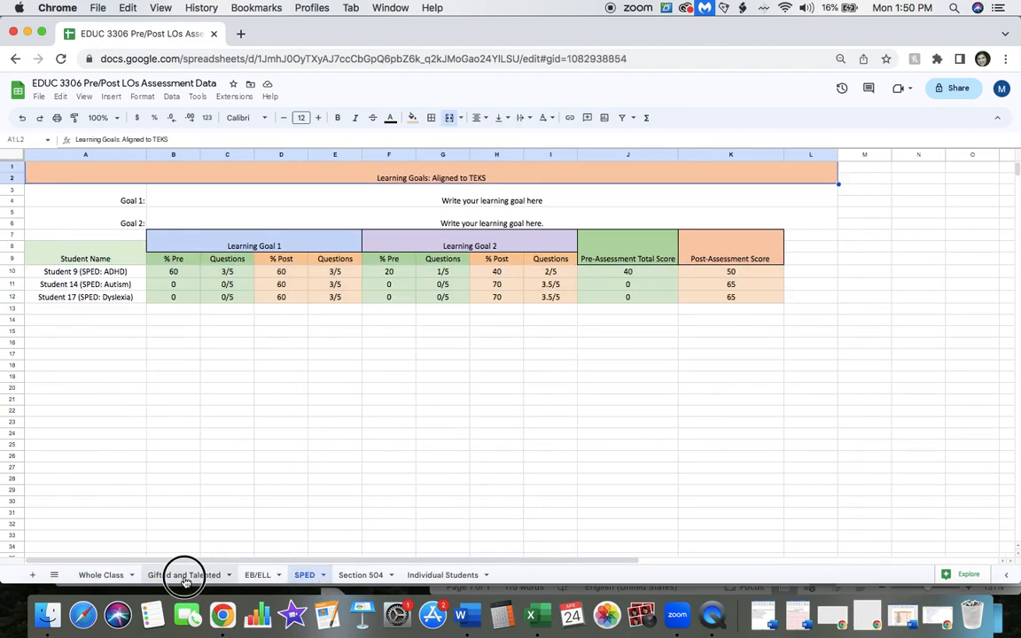
Look through the EB/ELL, SPED, Section 504 and Individual Students sheets, returning to the Whole Class sheet.
click(266, 576)
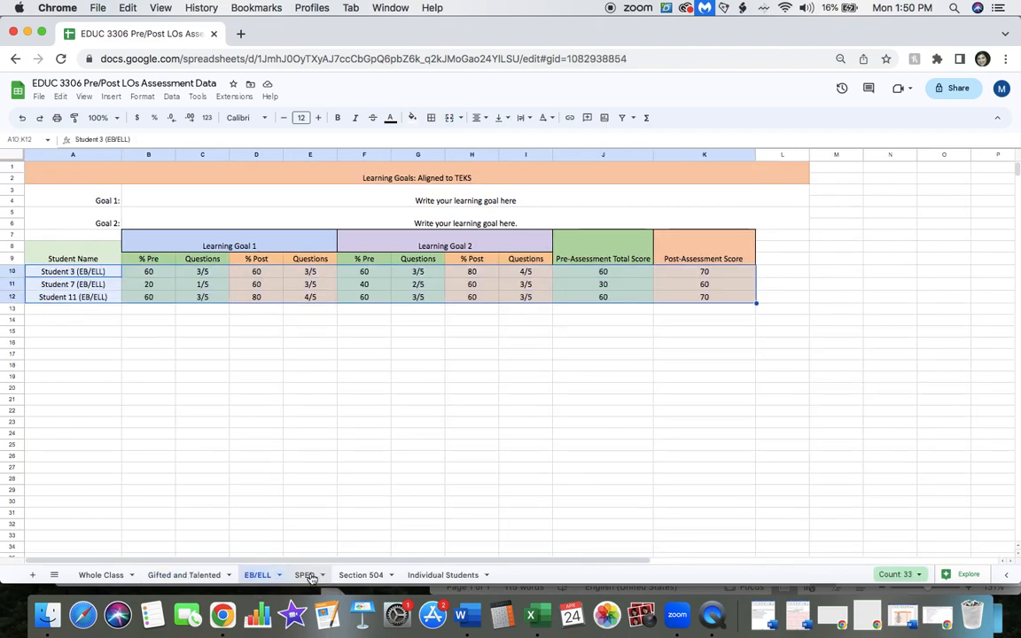
click(307, 575)
click(353, 575)
click(435, 575)
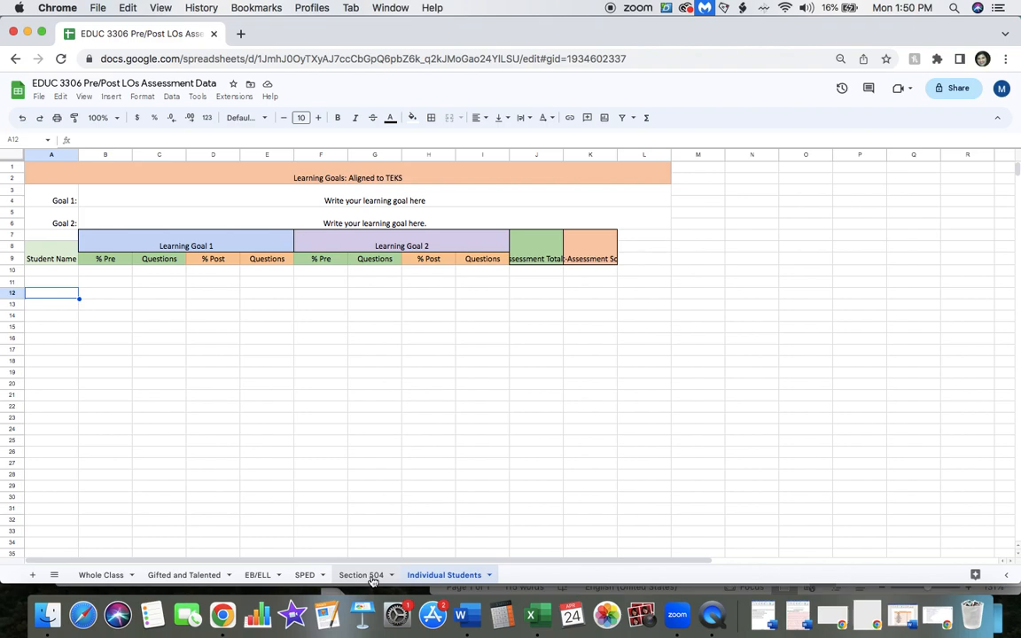
click(191, 578)
click(111, 578)
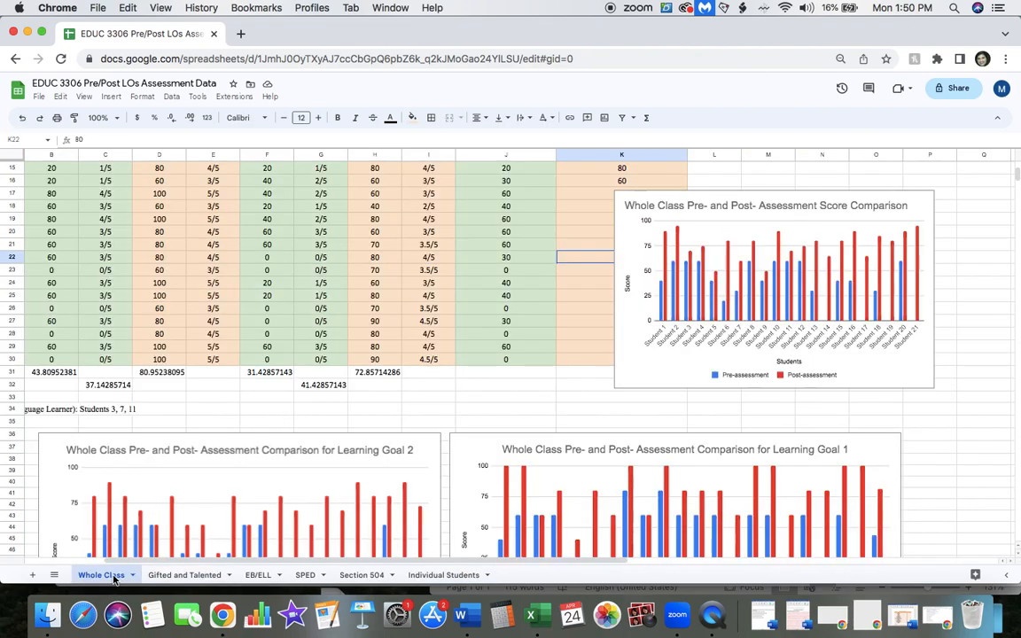
Move the total-score chart clear of the Post-Assessment Score values, spanning from about row 10 to row 25.
scroll(239, 264, up, 5)
scroll(240, 263, right, 1)
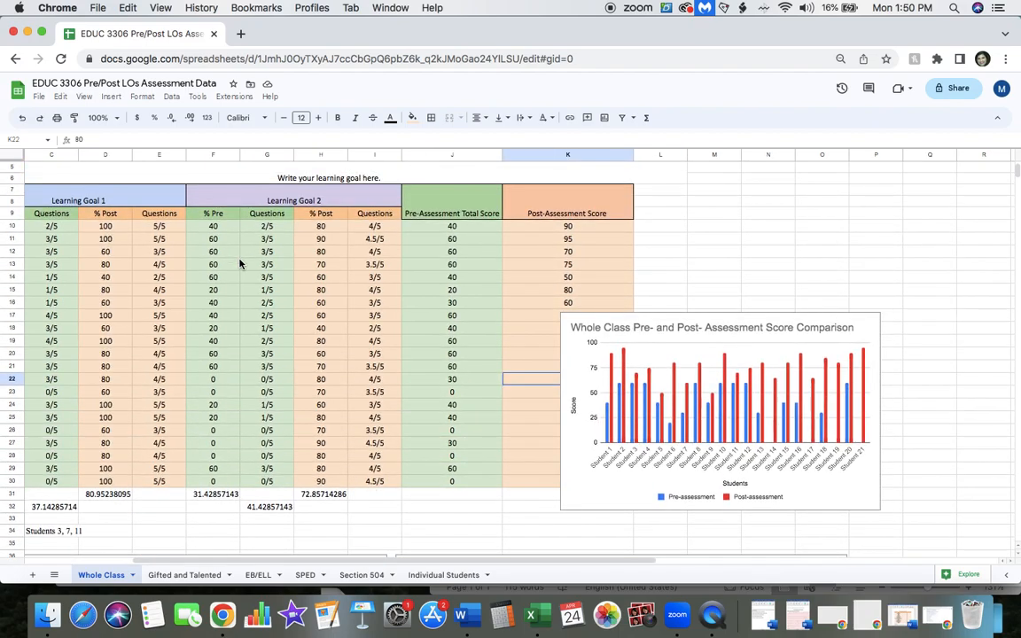
scroll(239, 263, left, 2)
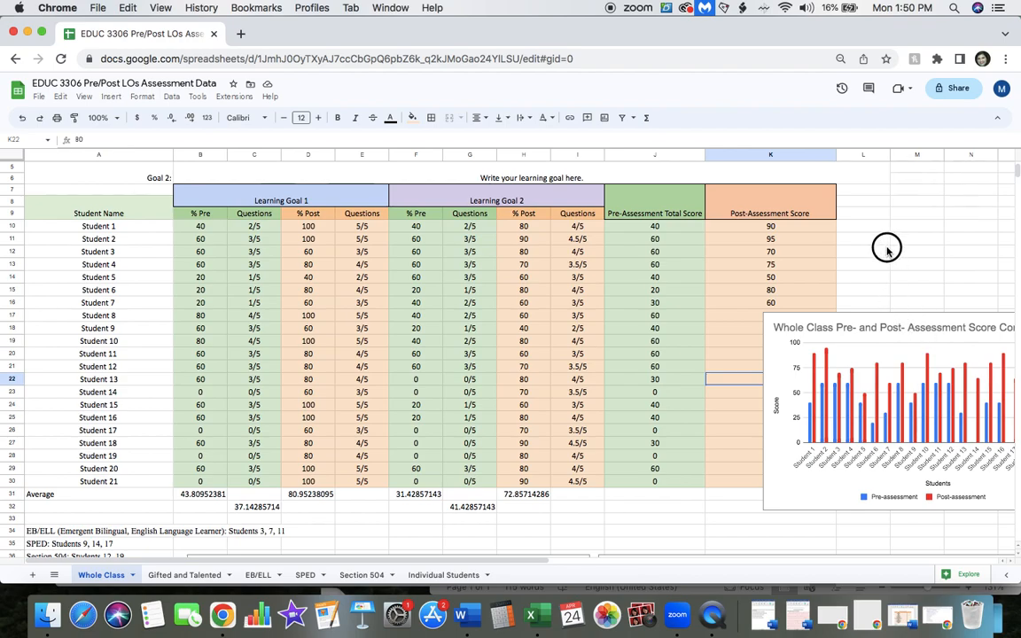
click(888, 333)
drag(889, 333, 940, 221)
Average the pre-assessment total scores in J31 with =AVERAGE(J2:J30).
click(659, 499)
text(=ave)
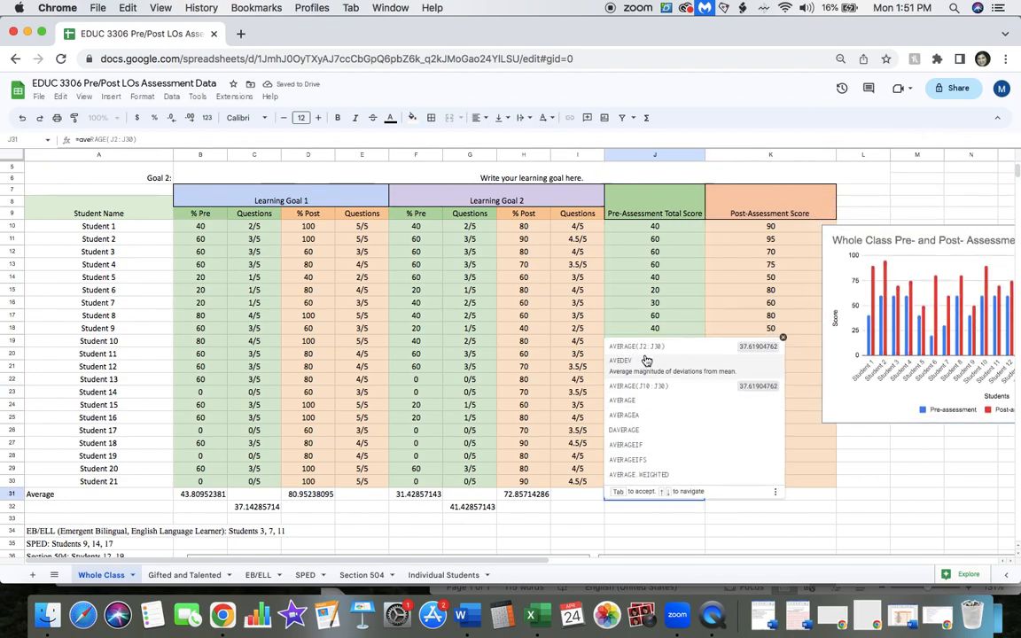
click(638, 346)
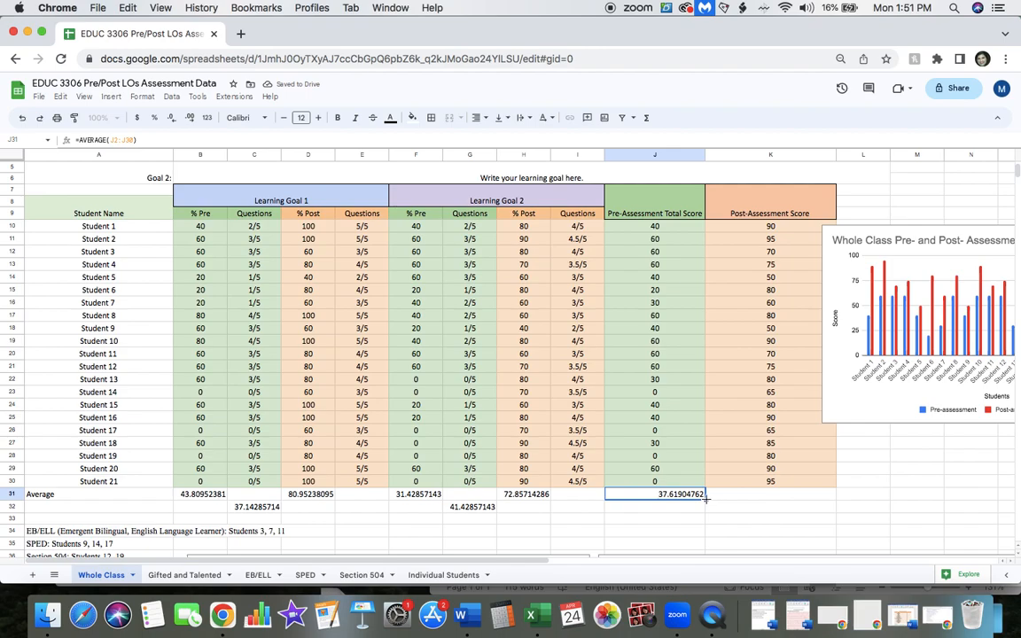
Fill the average formula from J31 across to K31 for the post-assessment scores and check both averages.
drag(706, 502, 808, 502)
click(709, 503)
click(709, 492)
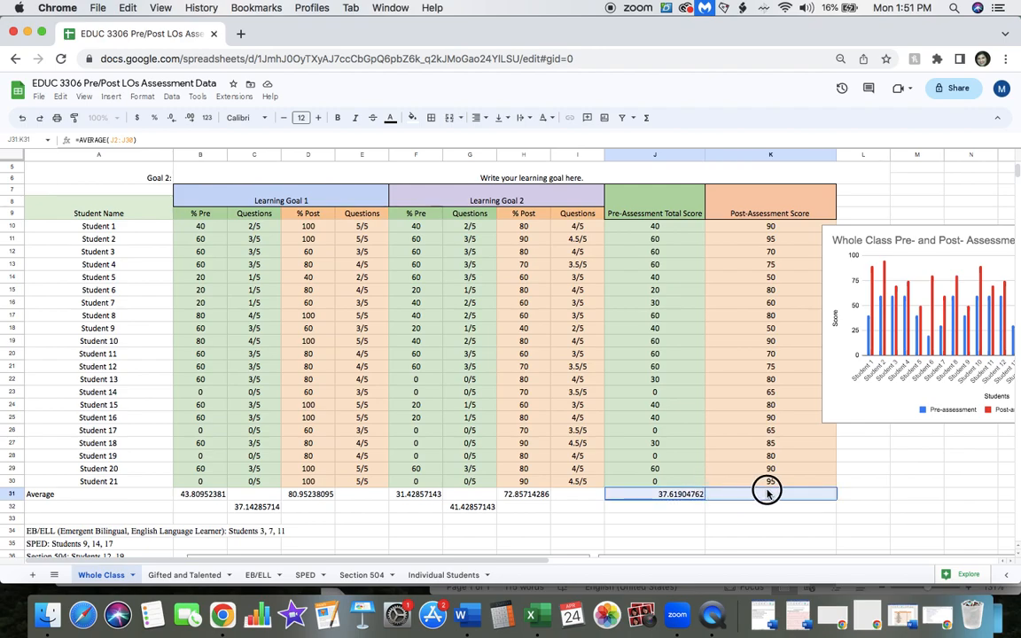
click(773, 508)
click(671, 492)
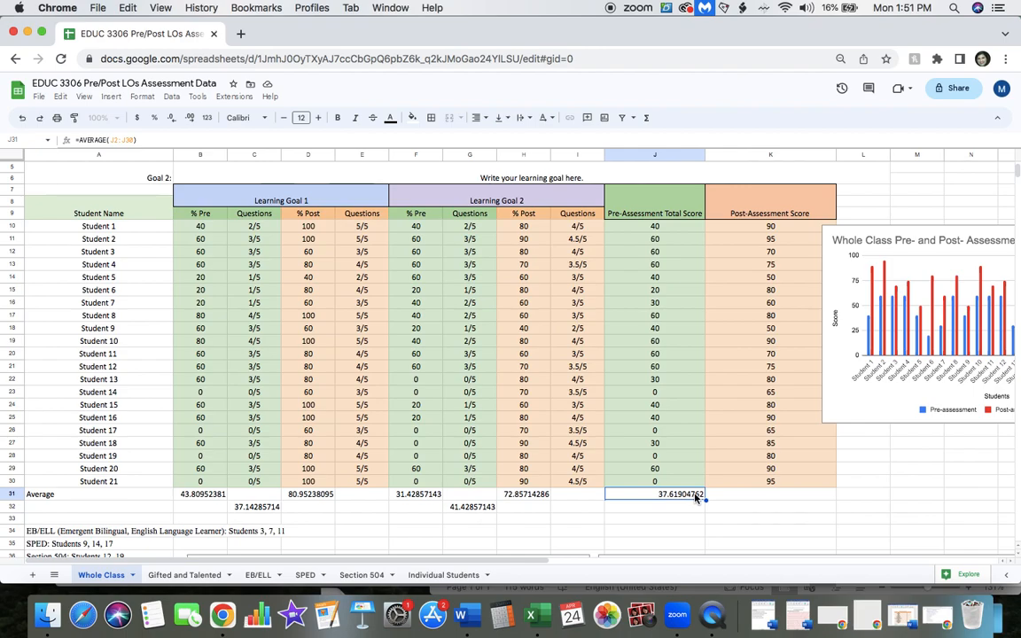
drag(706, 501, 776, 501)
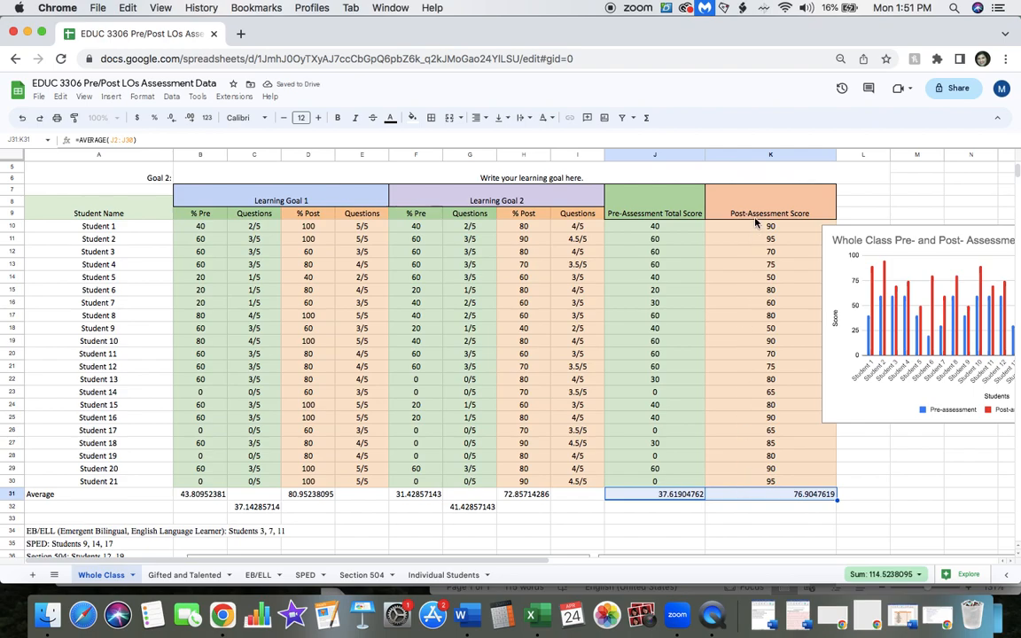
click(769, 238)
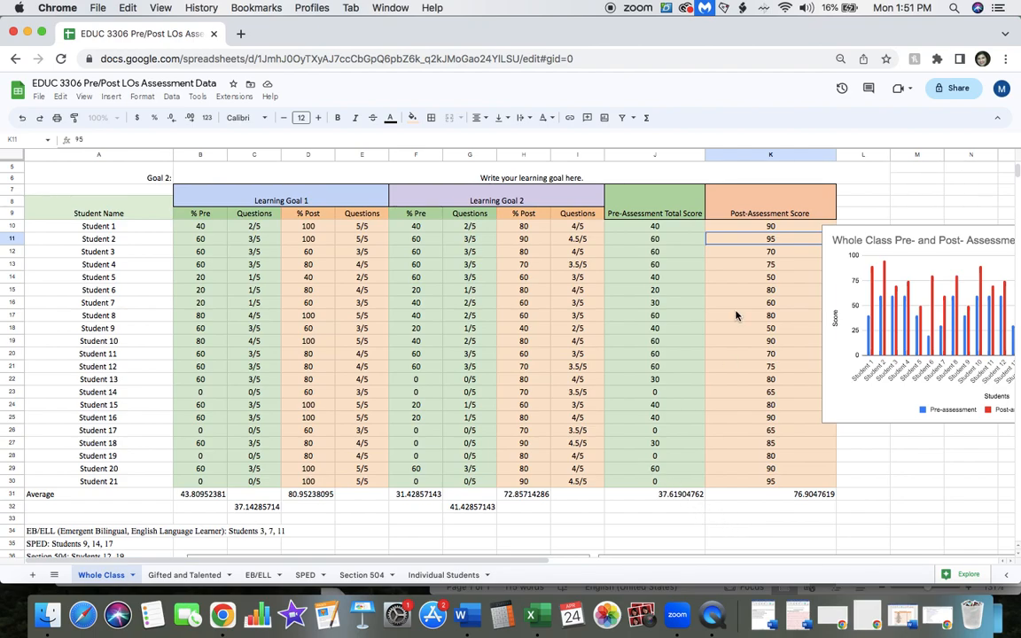
click(669, 493)
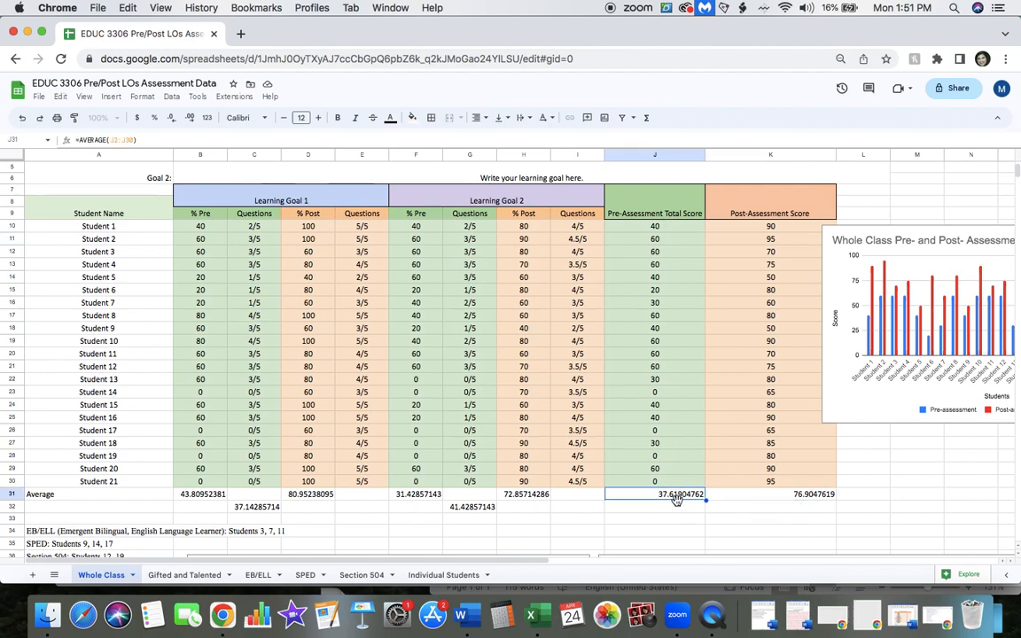
click(774, 499)
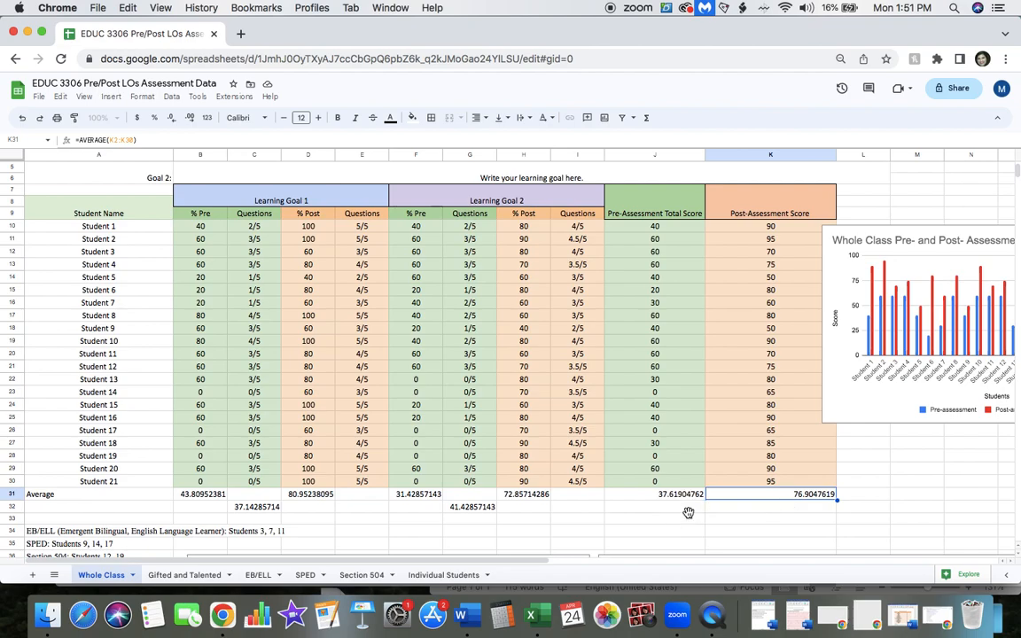
Calculate the overall gain in J33 by subtracting the pre-assessment average from the post-assessment average with =K31-J31.
click(687, 510)
click(682, 521)
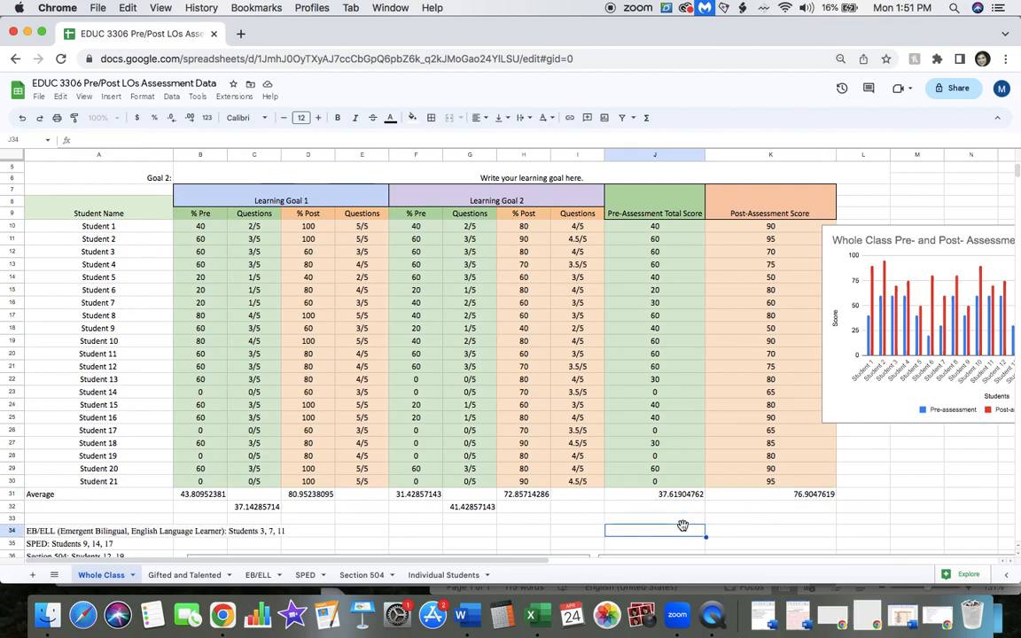
text(=)
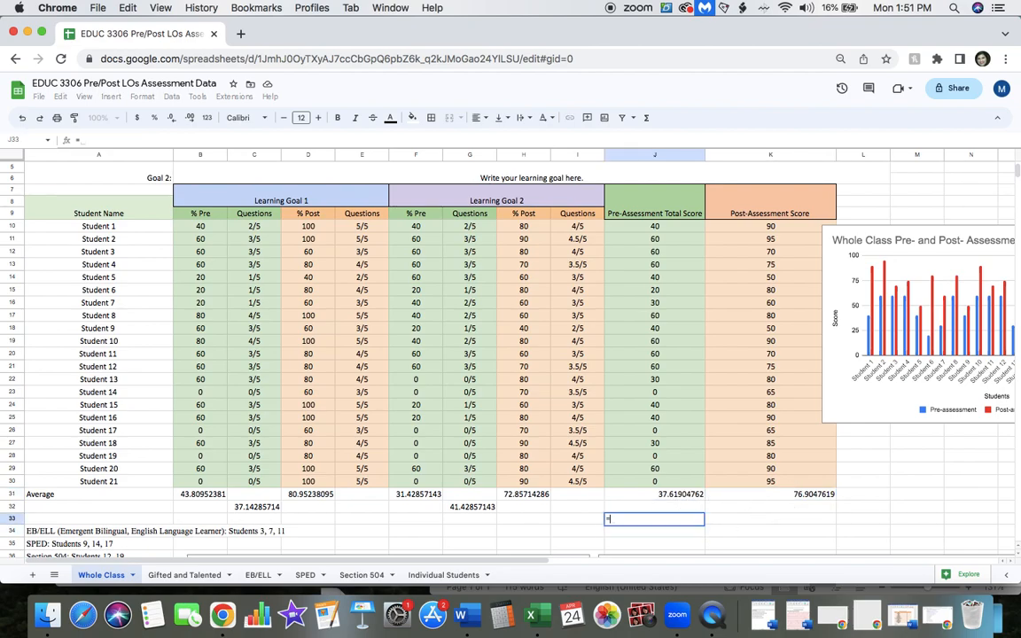
click(794, 496)
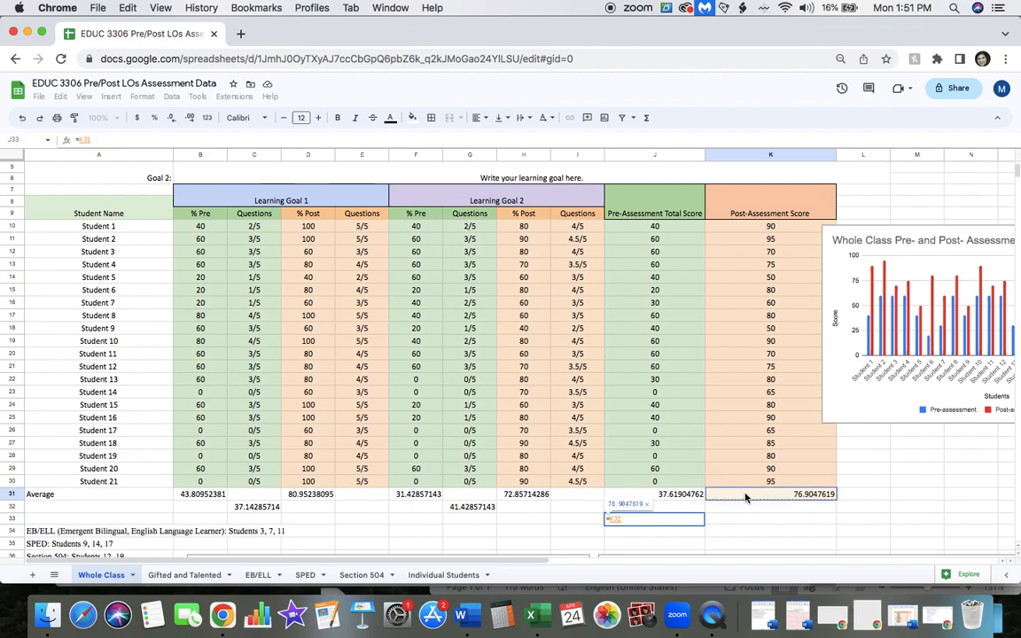
text(-)
click(681, 497)
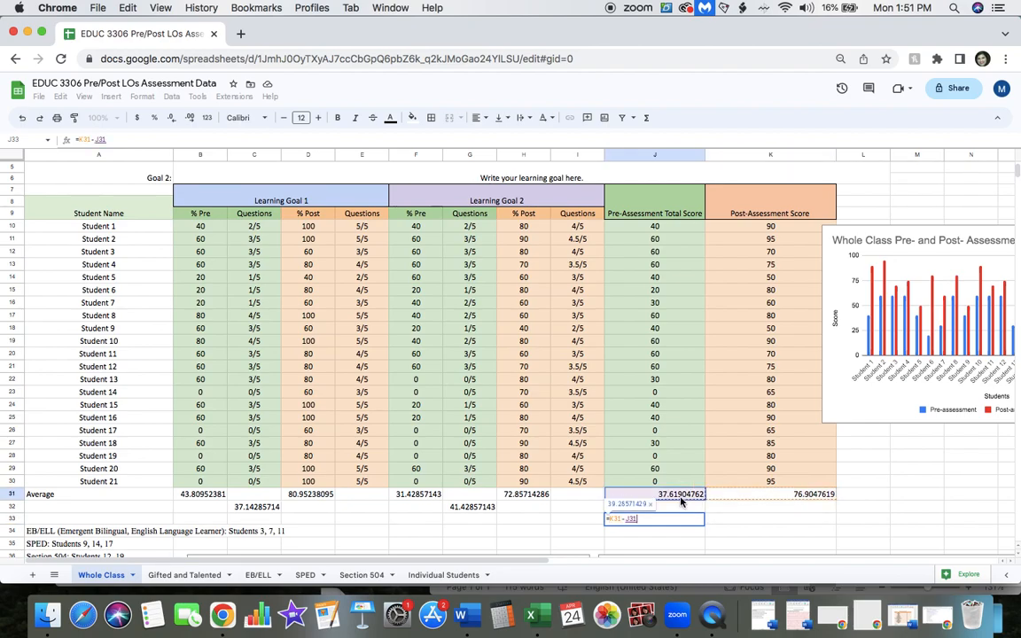
key(Return)
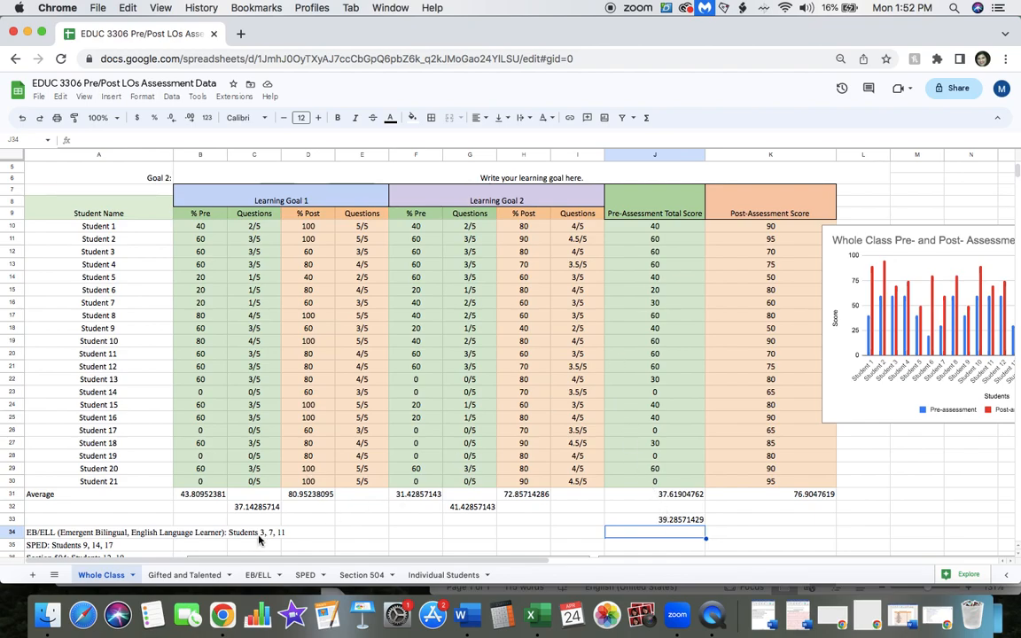
On the Gifted and Talented sheet, chart students 16 and 18's Learning Goal 1 % Pre and % Post scores and place the chart below the table.
click(186, 575)
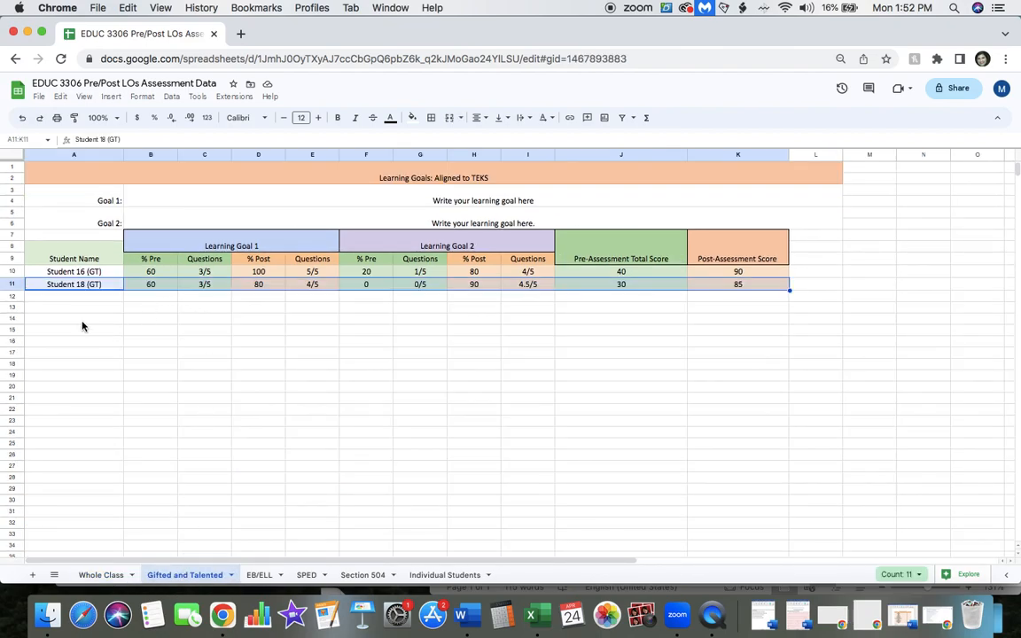
click(91, 572)
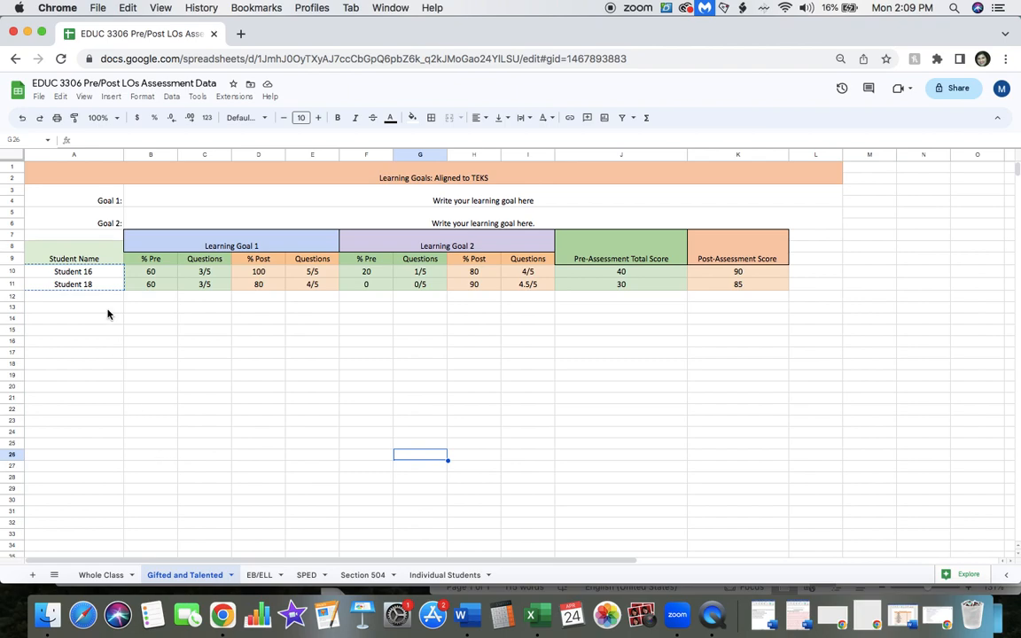
click(97, 275)
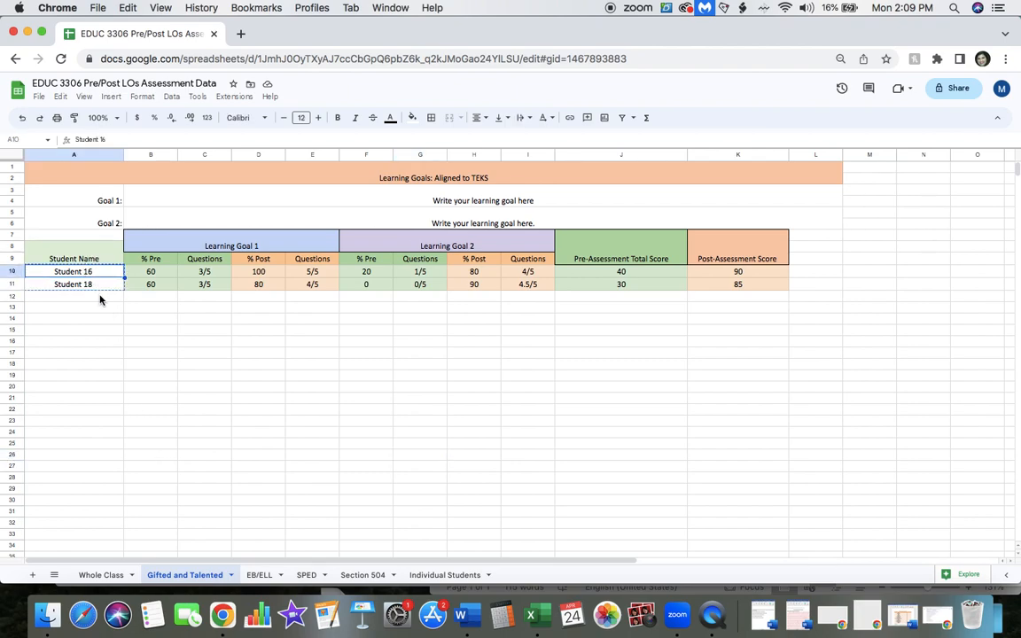
click(92, 283)
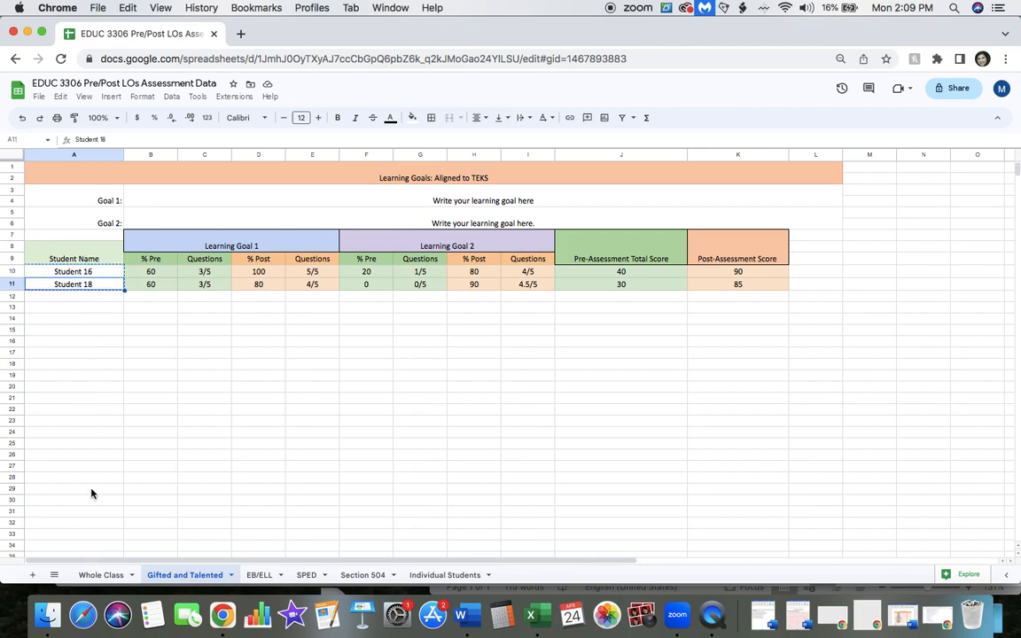
drag(86, 273, 86, 284)
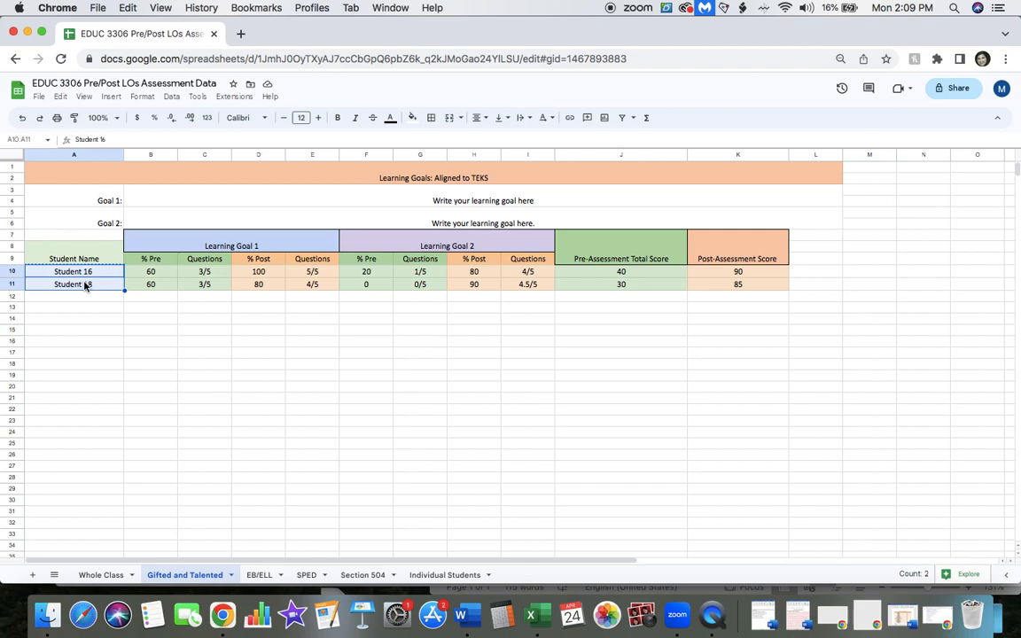
drag(149, 274, 148, 285)
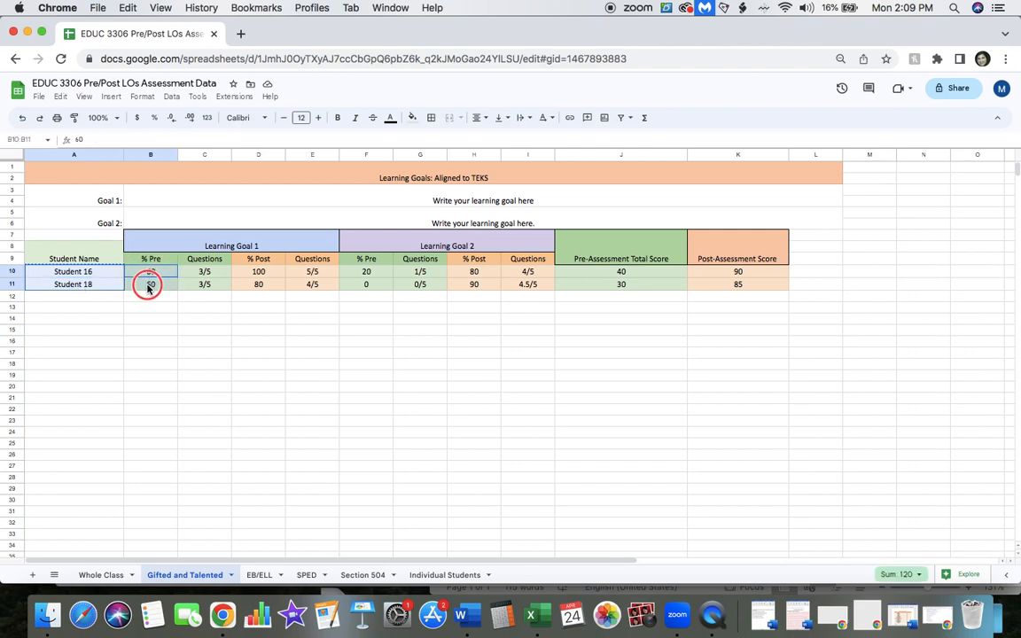
ctrl+click(253, 277)
shift+click(257, 286)
click(111, 97)
click(126, 192)
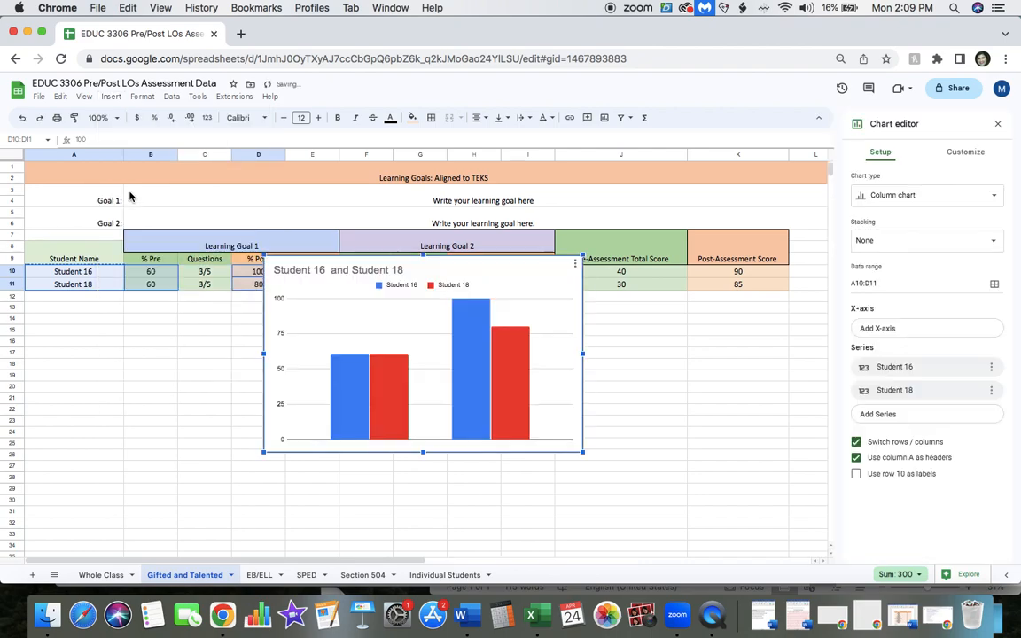
drag(457, 275, 631, 314)
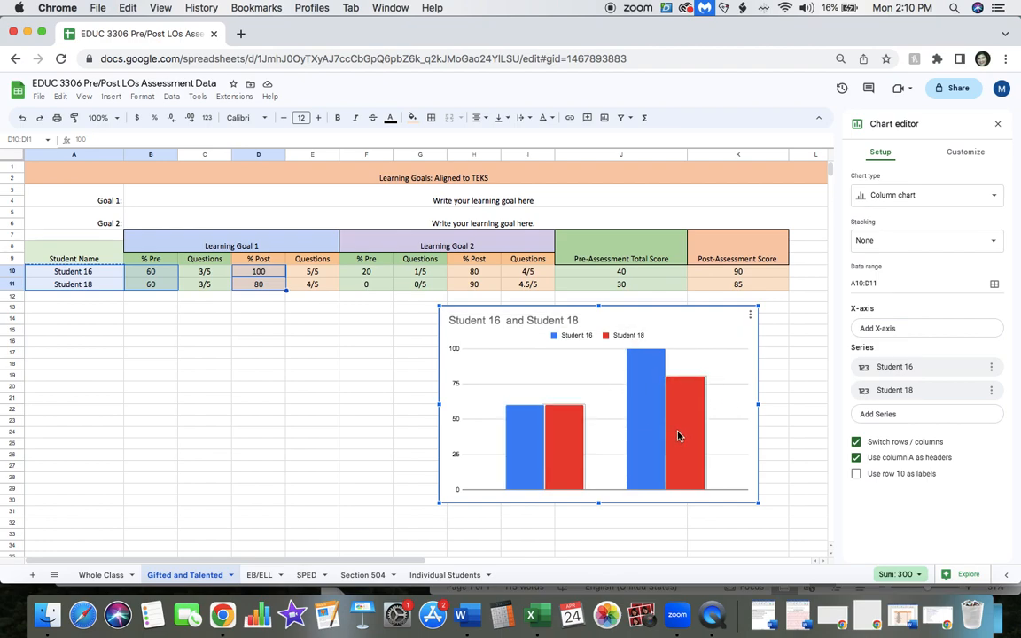
Title the chart "GT Student Pre- and Post- Assessment Comparison for Learning Objective 1" and center the title.
double_click(574, 324)
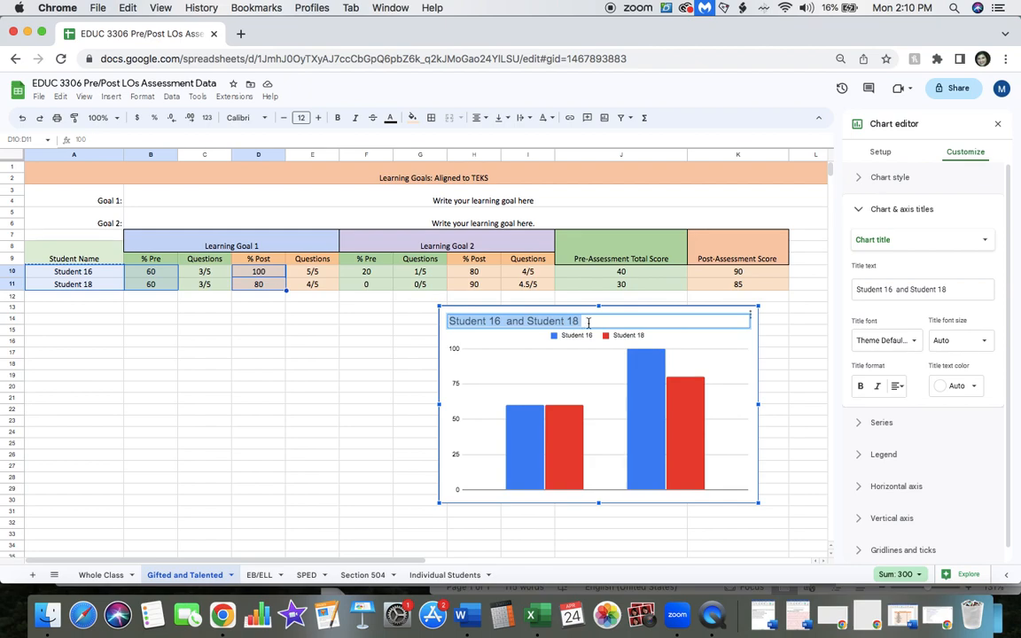
text(G)
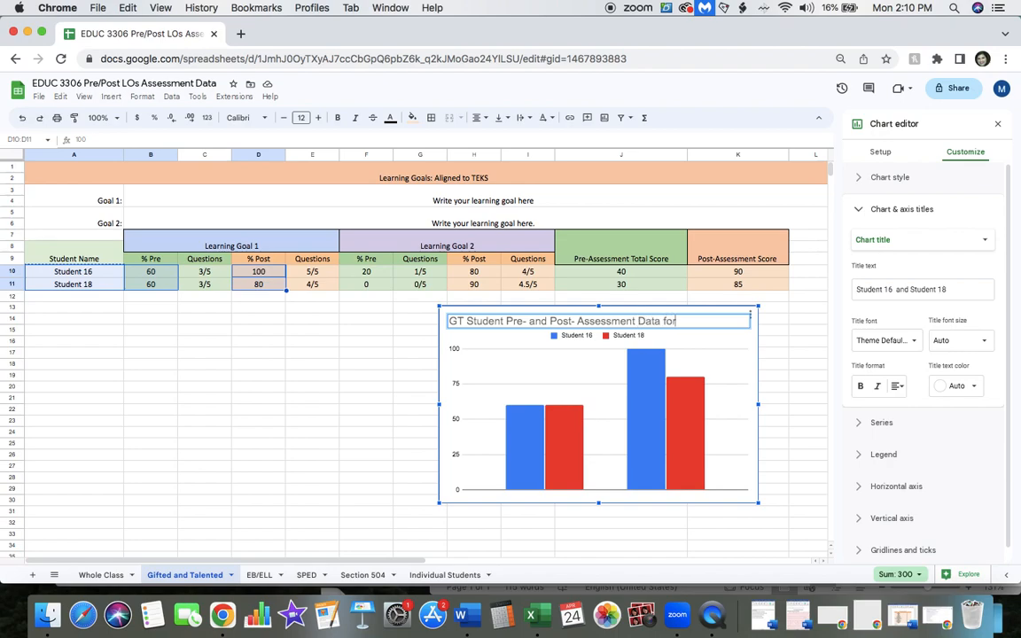
text(Comparison for Learning)
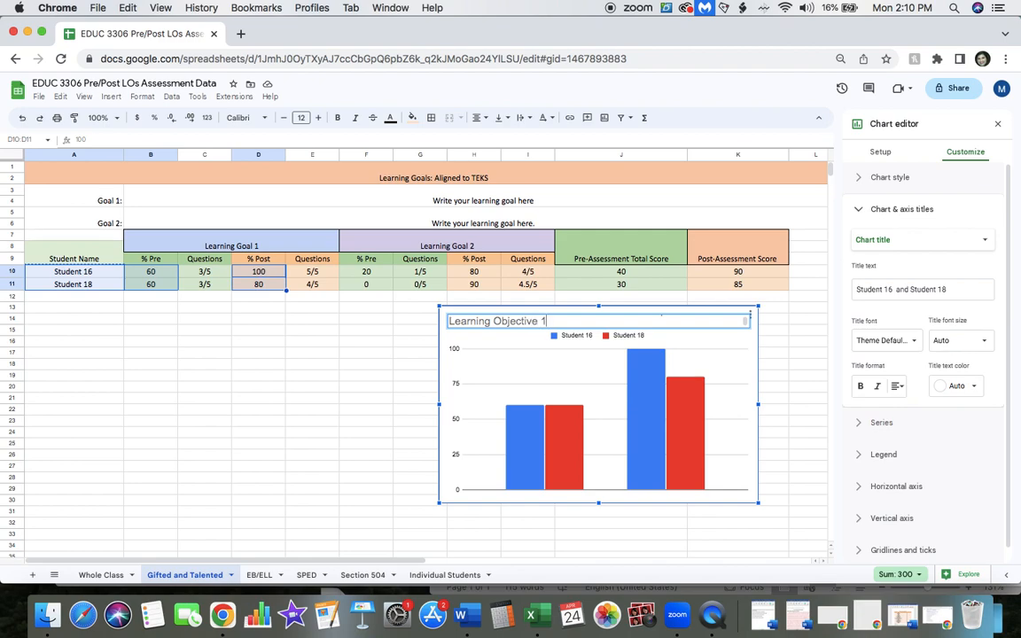
click(899, 386)
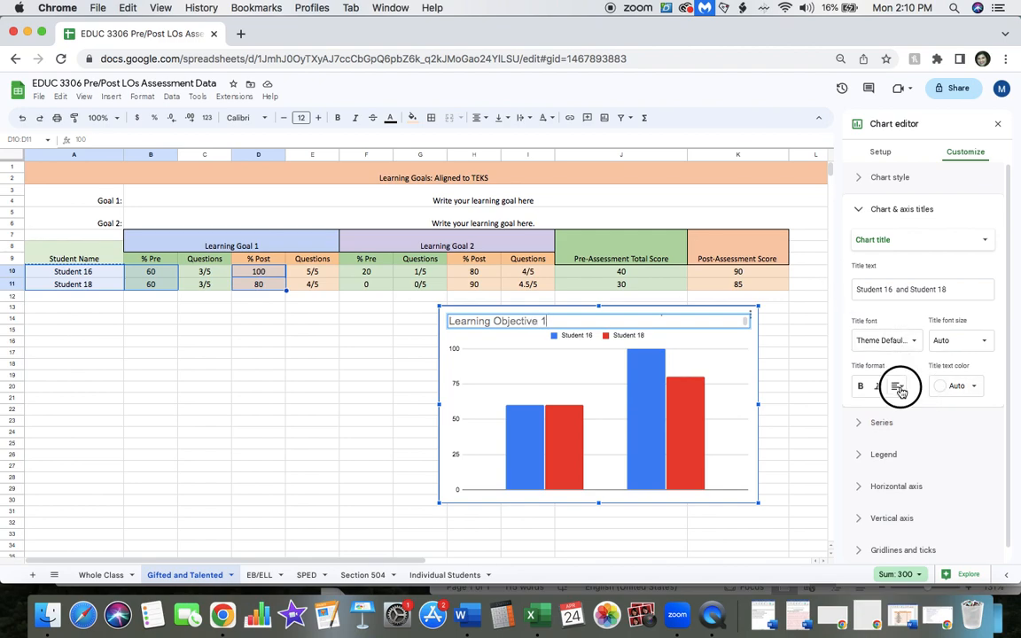
click(912, 408)
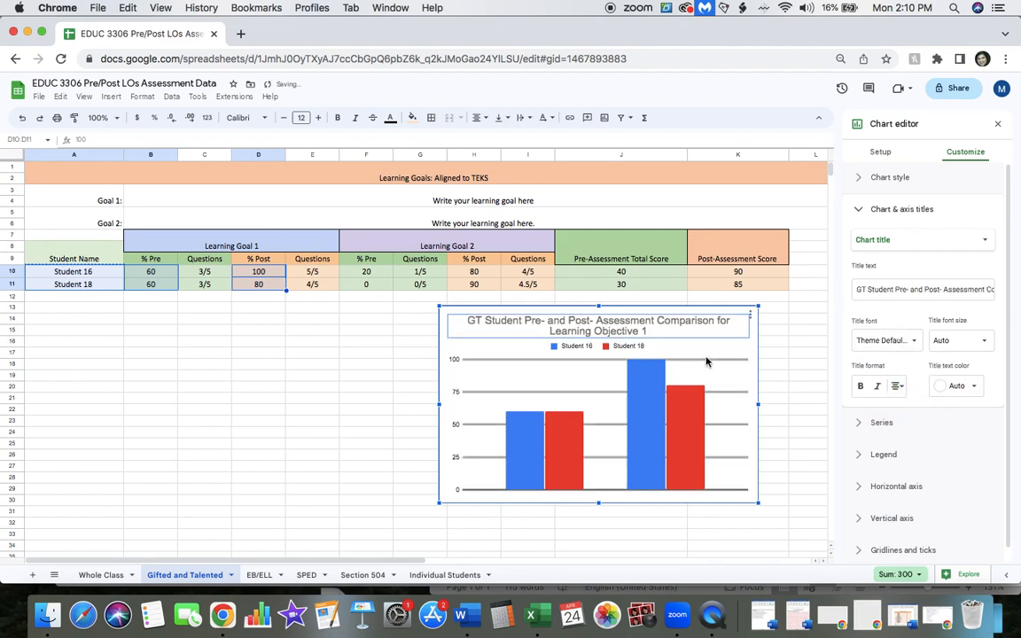
Place the GT student chart's legend at the bottom.
click(883, 454)
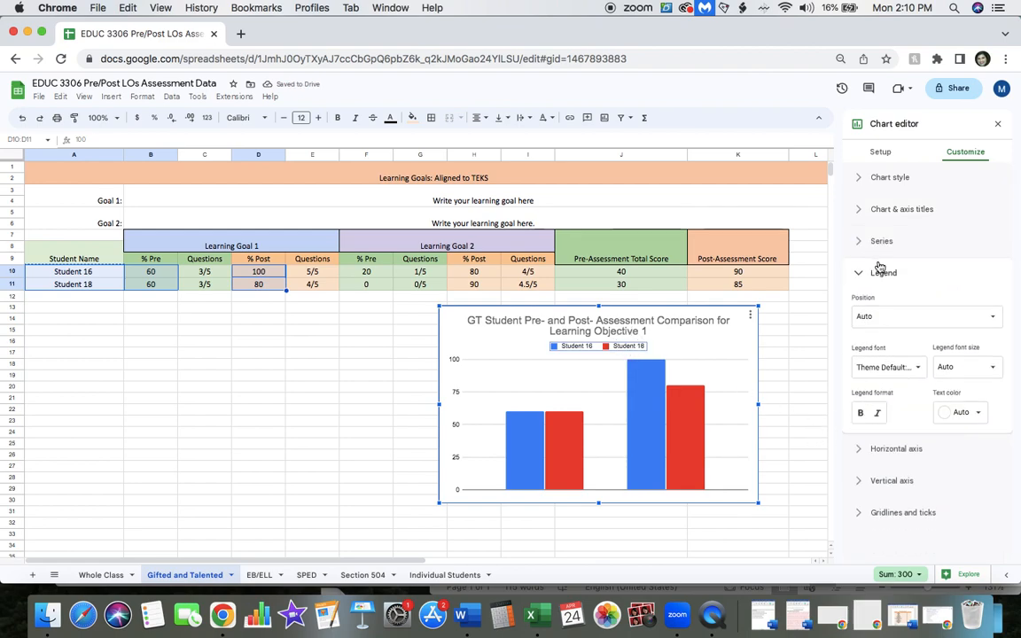
click(889, 320)
click(893, 229)
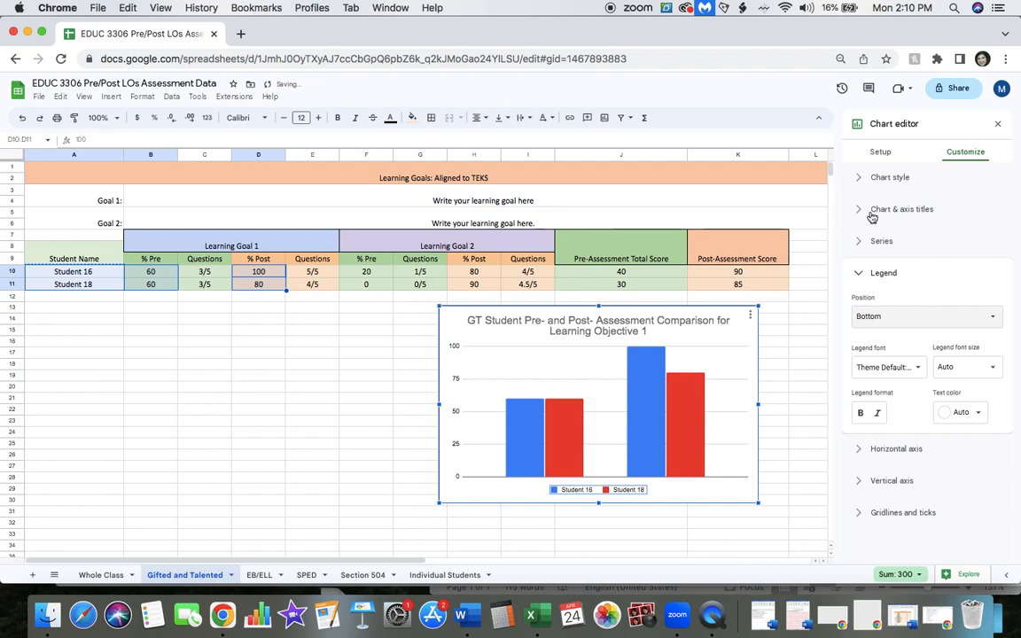
Title the vertical axis of the GT Learning Objective 1 chart "Score".
click(879, 208)
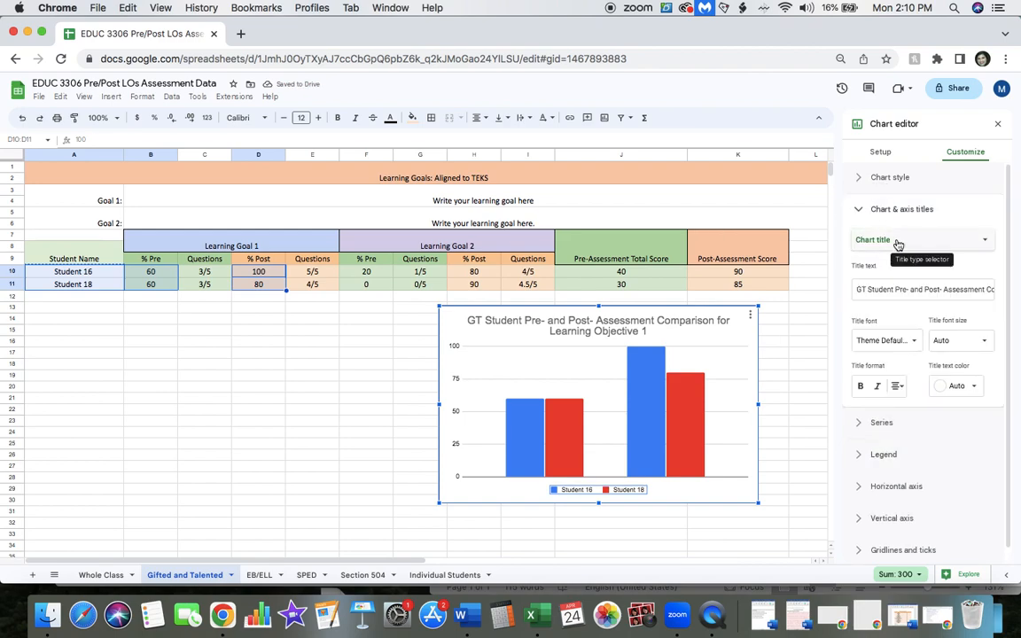
click(896, 240)
click(900, 289)
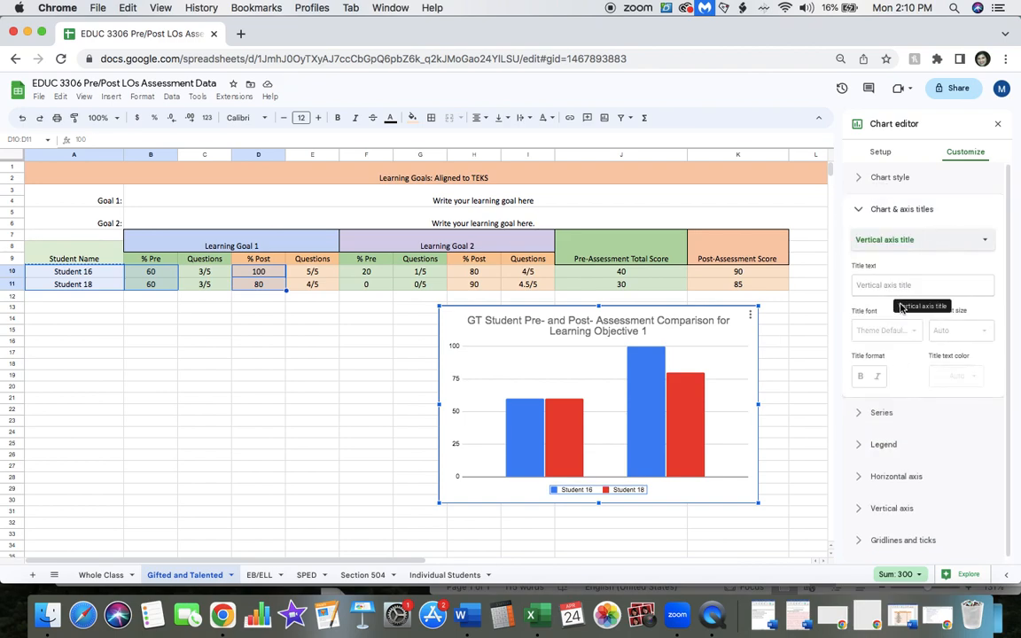
click(894, 289)
text(S)
click(921, 319)
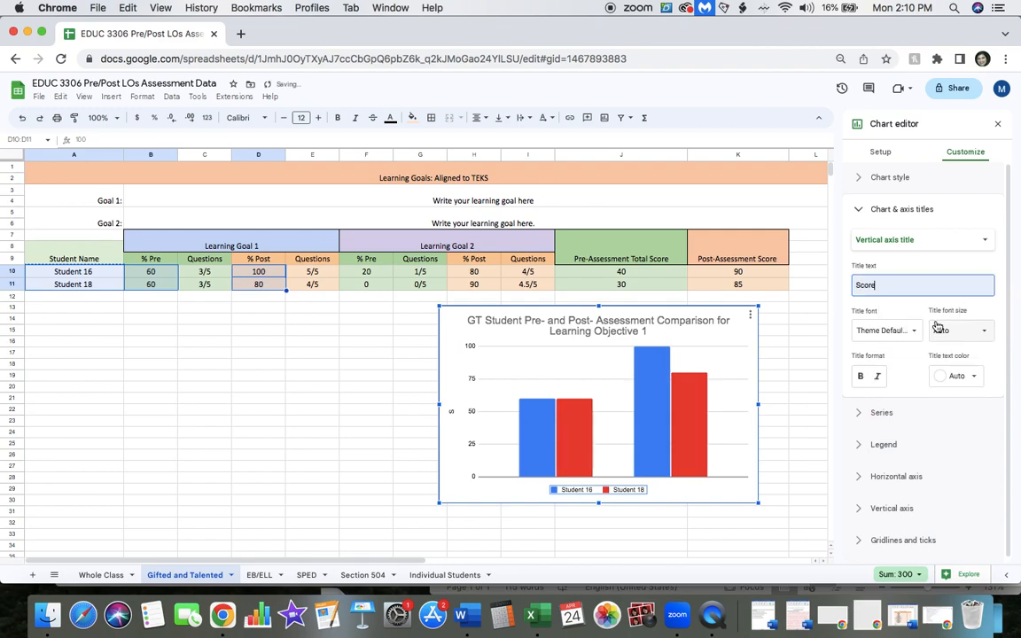
Title the chart's horizontal axis "Pre Assessment vs. Post Assessment" and move the chart below the table, under the student name and Learning Goal 1 columns.
click(903, 247)
click(902, 221)
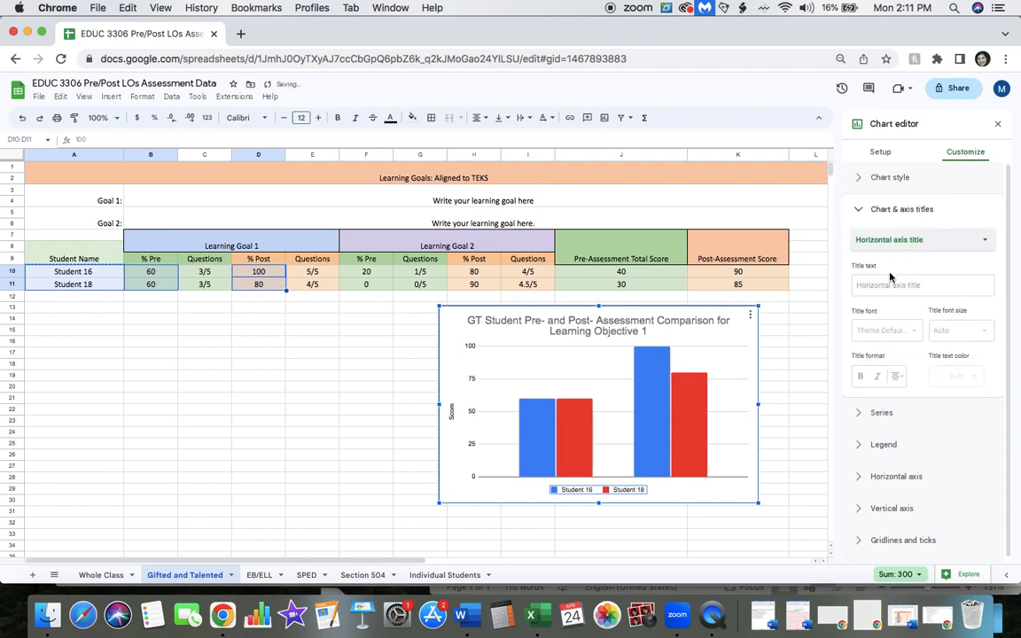
click(888, 282)
text(Pre)
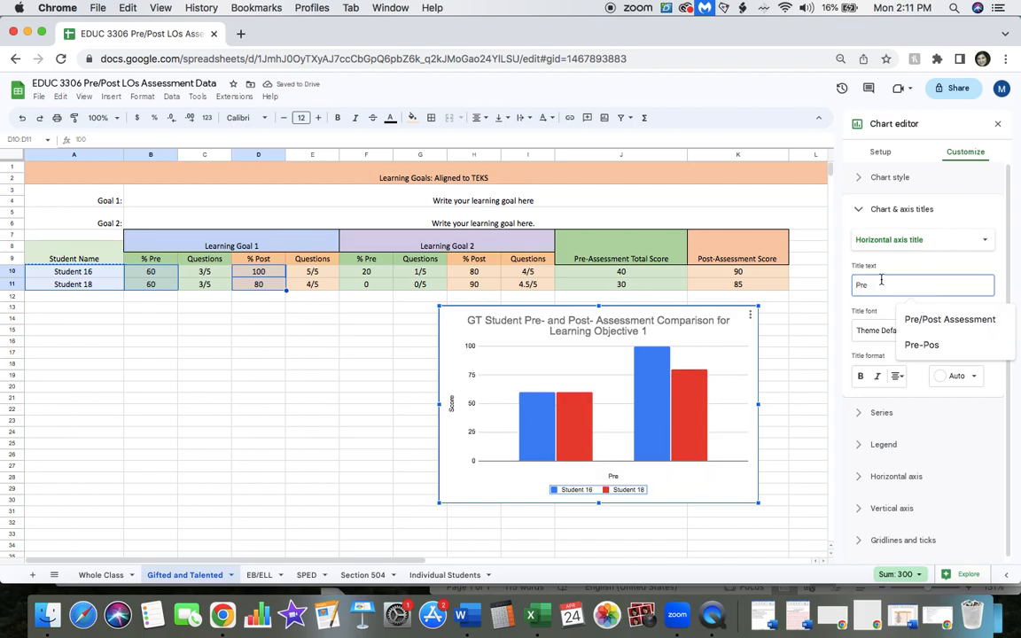
text(- and)
text( Post- A)
text(ssessment)
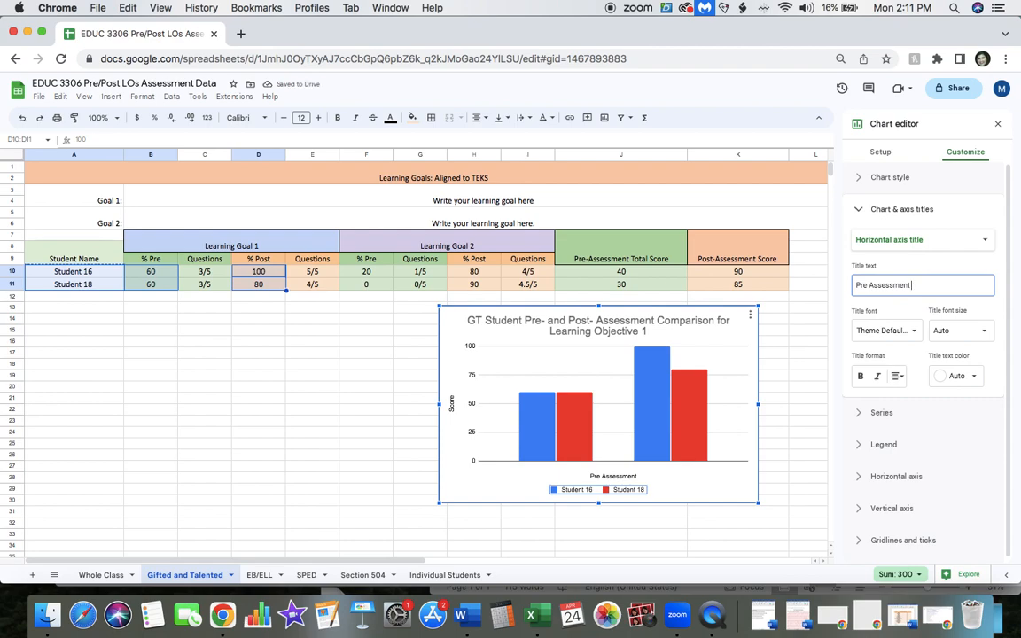
text(vs. Post Assessment)
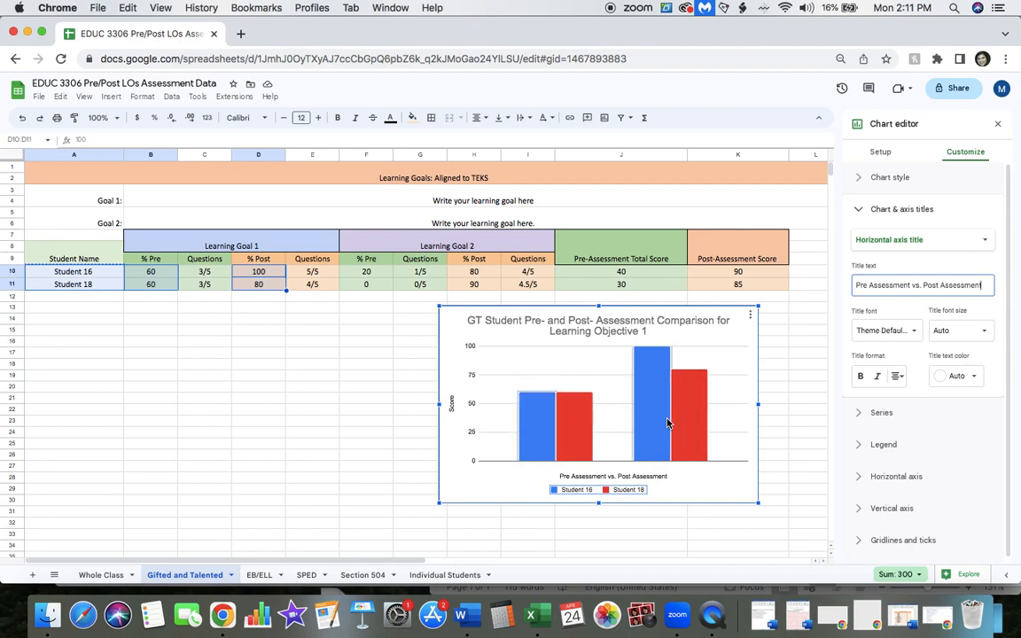
drag(665, 326, 257, 358)
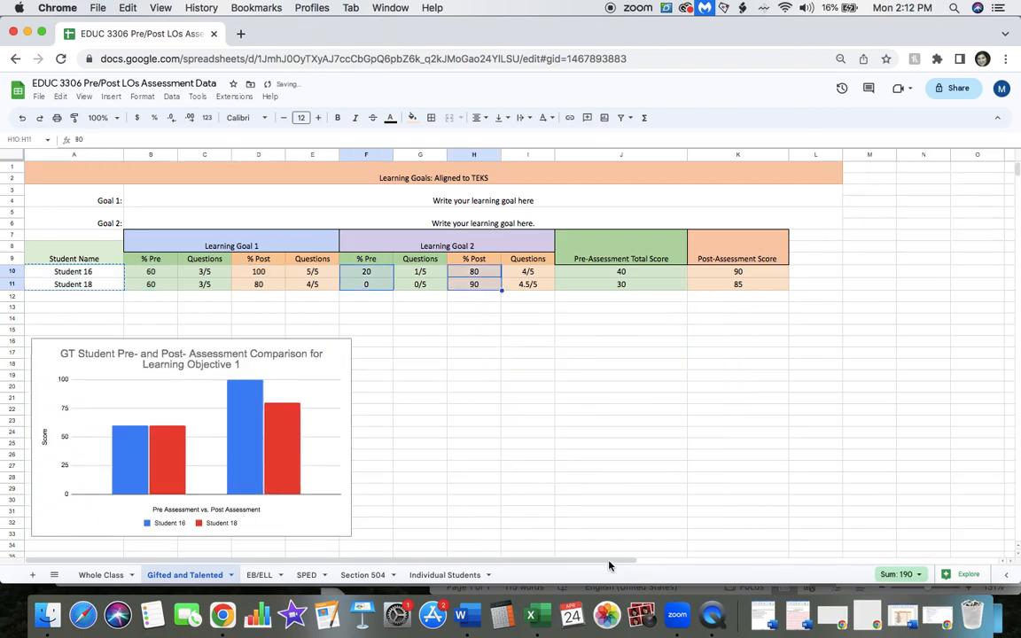
click(565, 544)
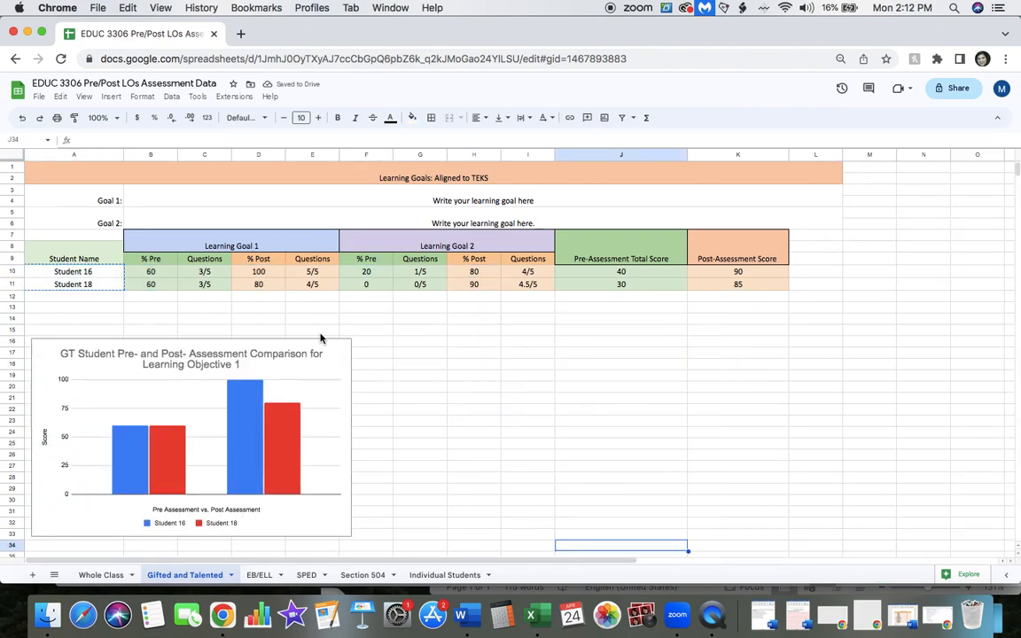
Chart students 16 and 18's Learning Goal 2 % Pre and % Post scores and place the chart beside the first one, below the table.
click(376, 274)
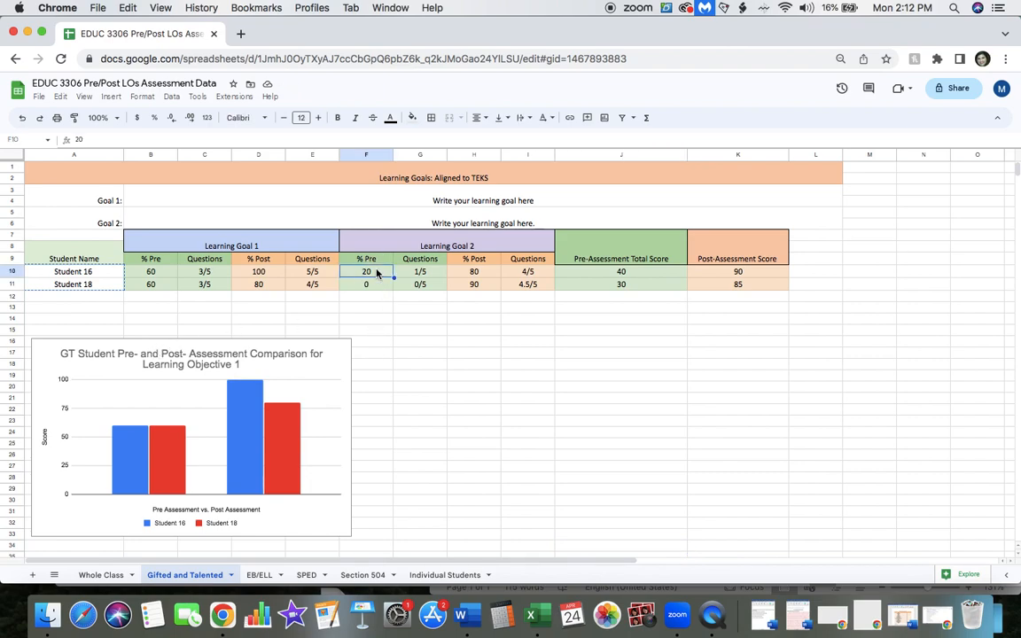
drag(375, 273, 386, 288)
drag(473, 273, 461, 289)
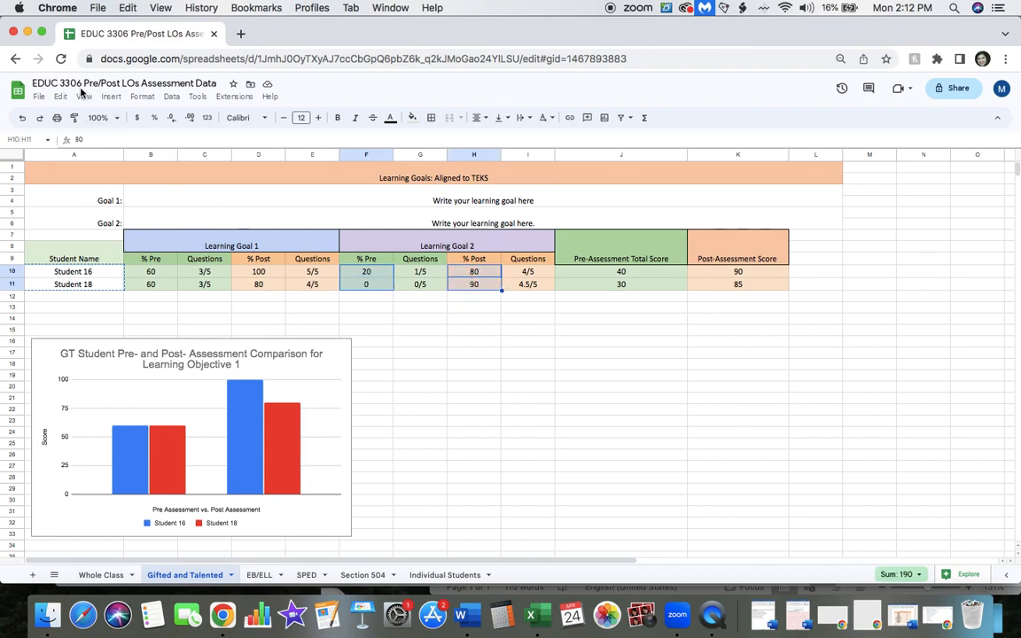
click(110, 95)
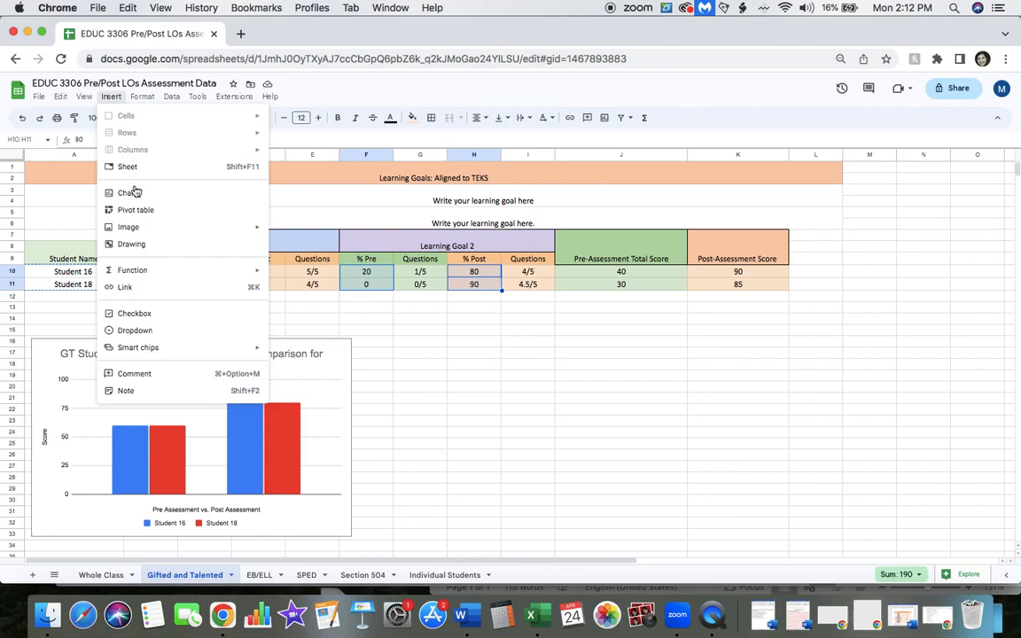
click(133, 191)
drag(464, 266, 686, 320)
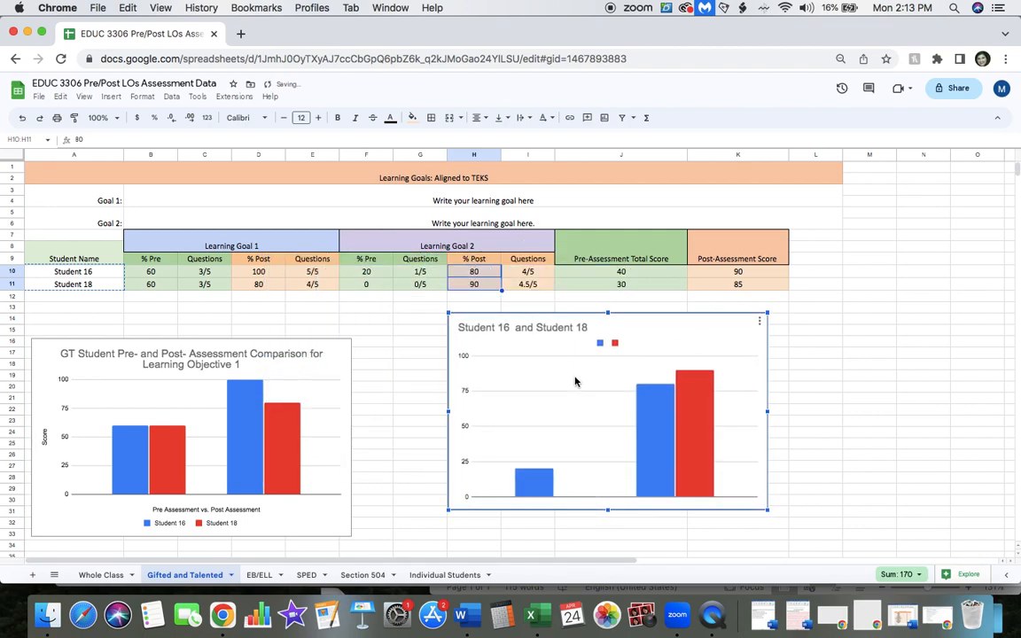
mouse_move(539, 480)
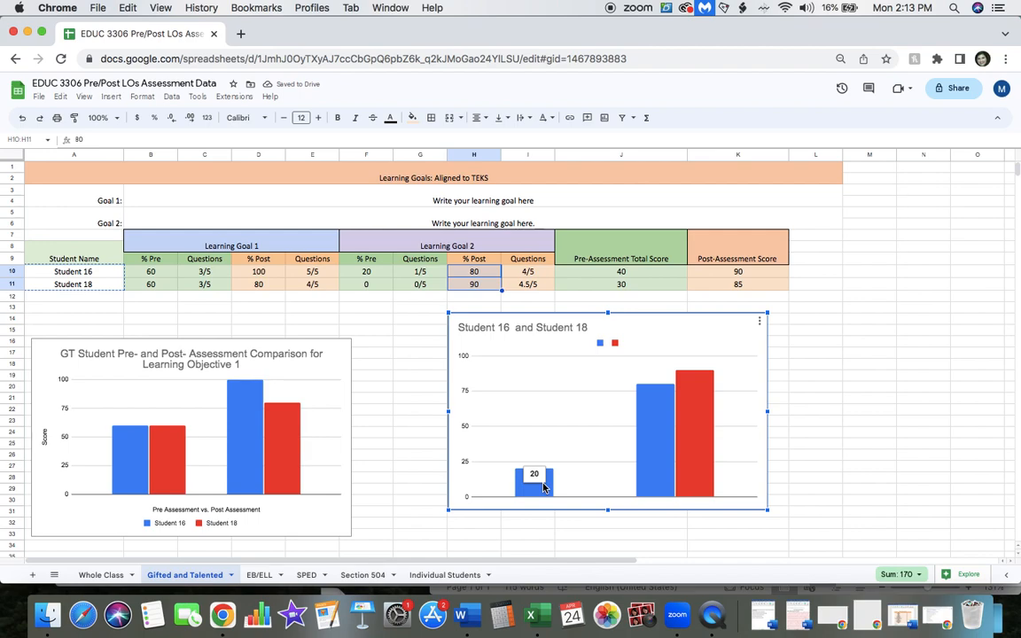
Reuse the first chart's title on the new chart, making it "GT Student Pre- and Post- Assessment Comparison for Learning Goal 2".
double_click(604, 345)
click(248, 364)
click(248, 363)
click(248, 363)
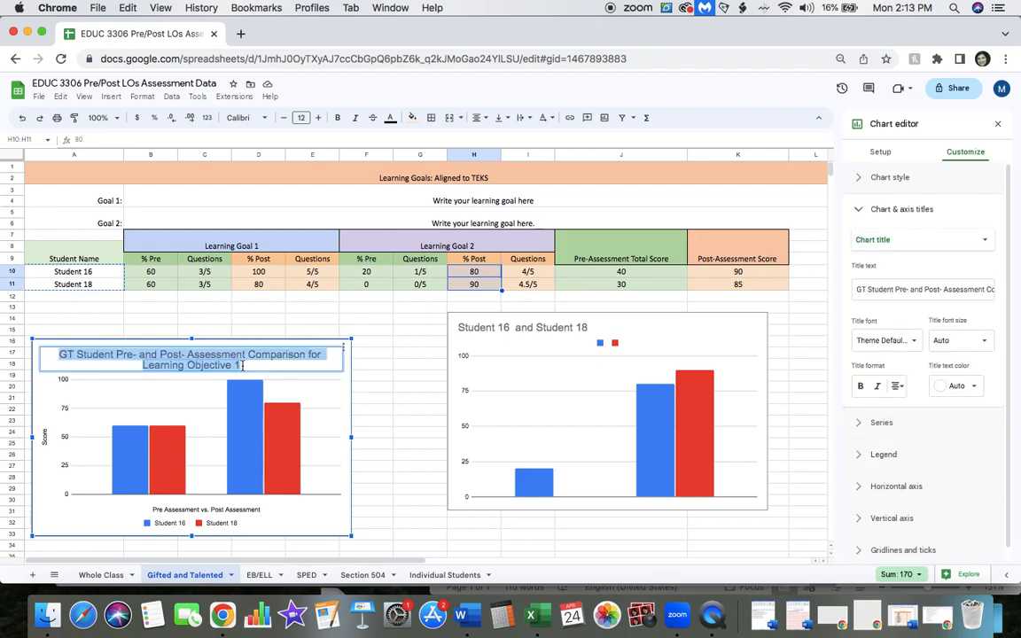
click(510, 328)
click(511, 328)
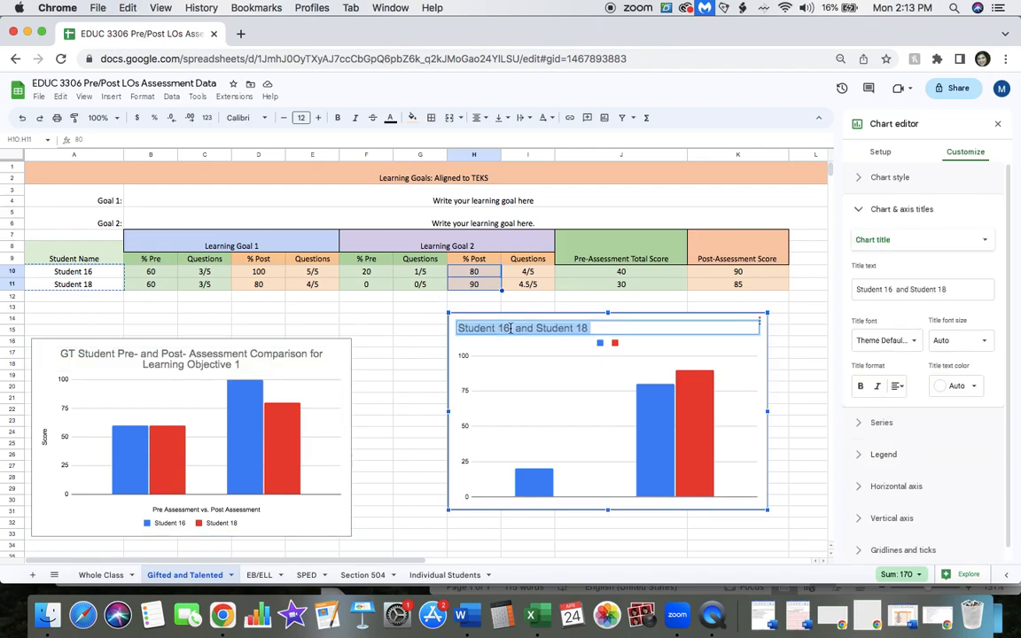
text(Learning)
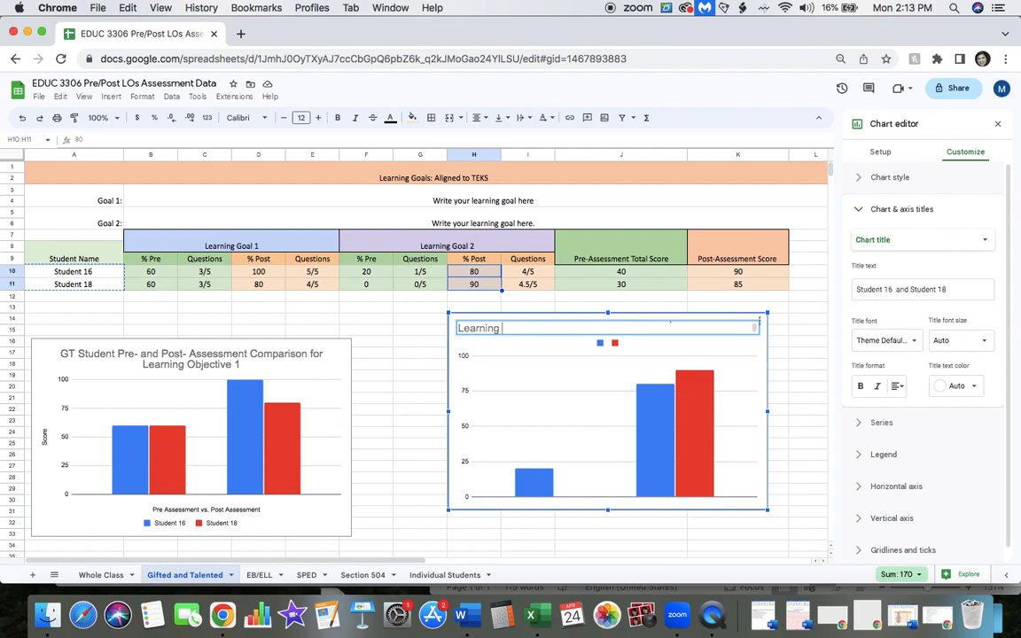
text( ObjectiveGoal 2)
Replace "Objective" with "Goal" in the first chart's title so it ends with "Learning Goal 1".
click(228, 356)
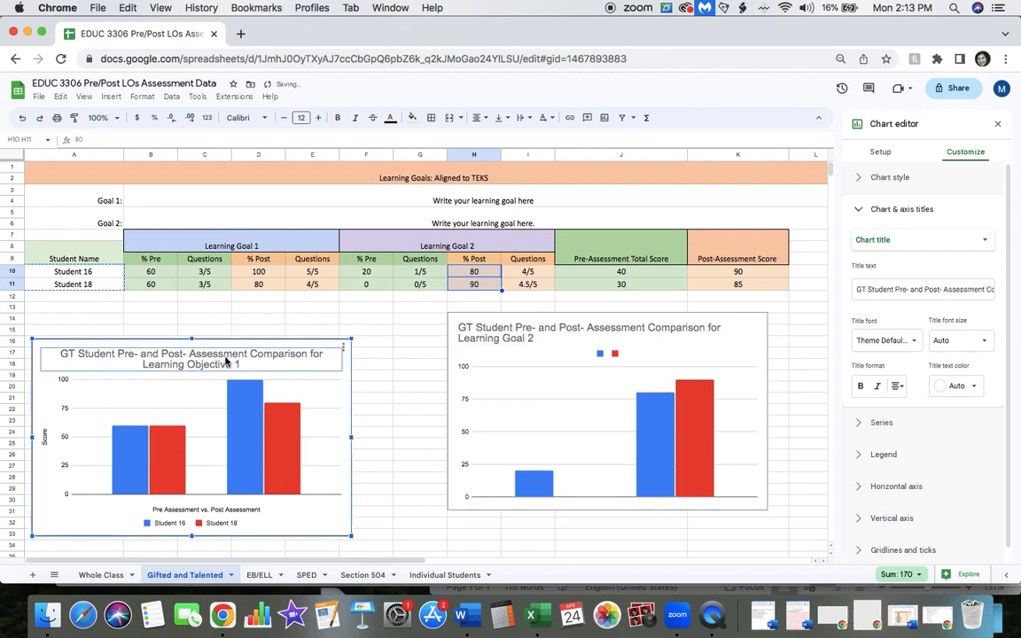
click(232, 364)
key(BackSpace)
key(BackSpace)
key(BackSpace)
key(BackSpace)
key(BackSpace)
key(BackSpace)
key(BackSpace)
key(BackSpace)
key(BackSpace)
text(Goal)
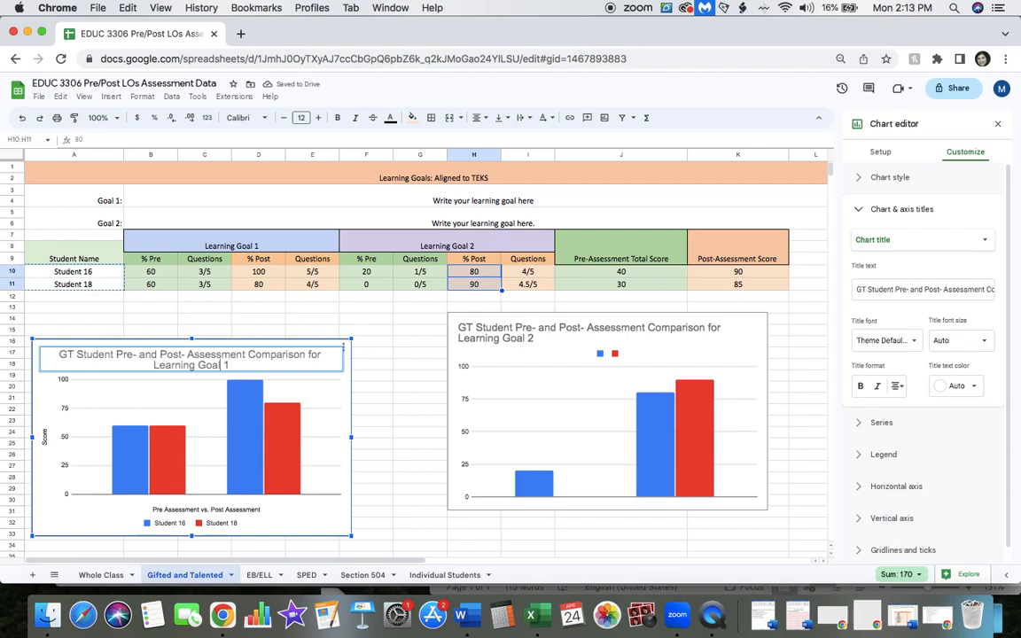
Center the title of the Learning Goal 2 chart.
click(518, 349)
click(518, 348)
double_click(518, 339)
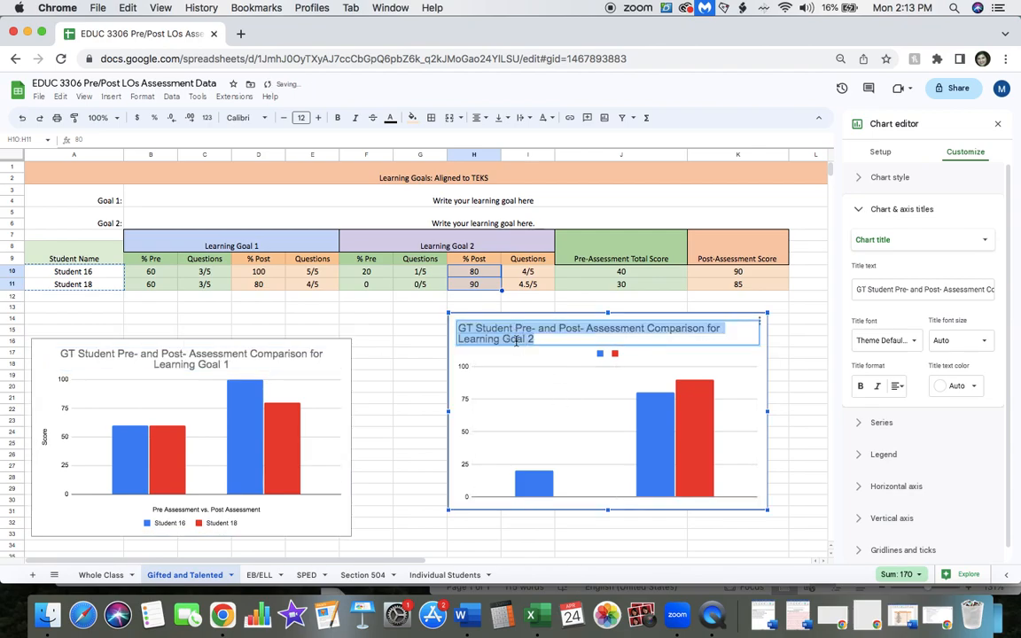
click(898, 385)
click(911, 406)
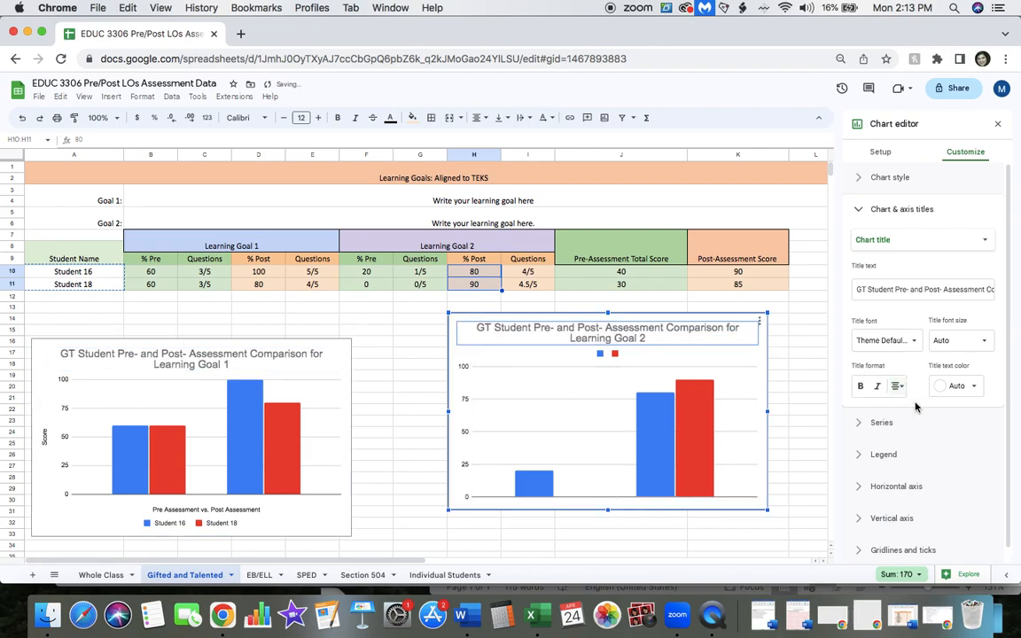
double_click(547, 325)
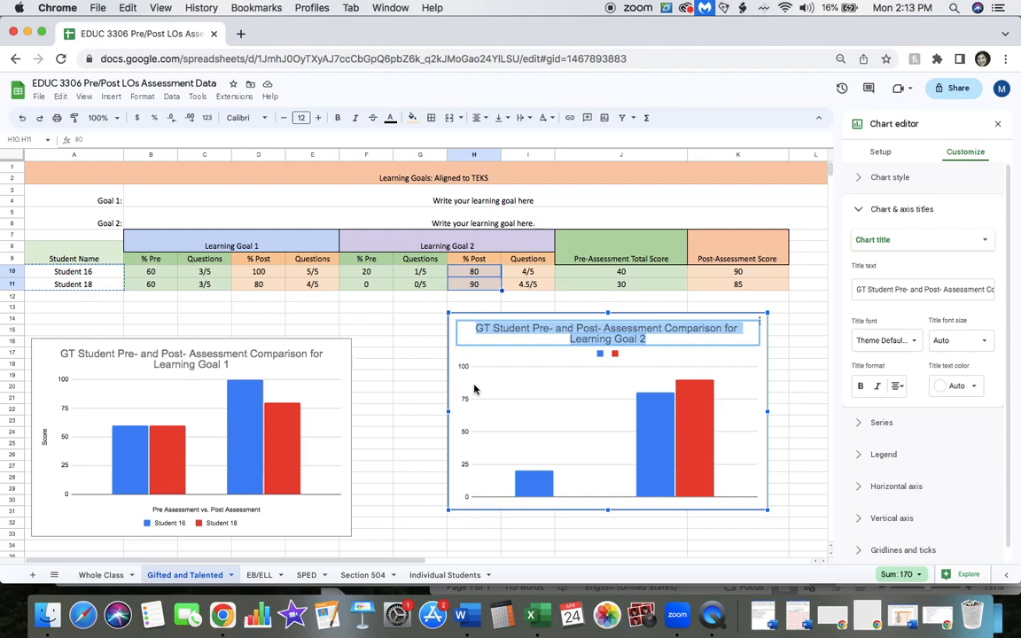
Label the Learning Goal 2 chart's blue legend entry "Student 16" and its red entry "Student 18".
click(606, 354)
click(598, 354)
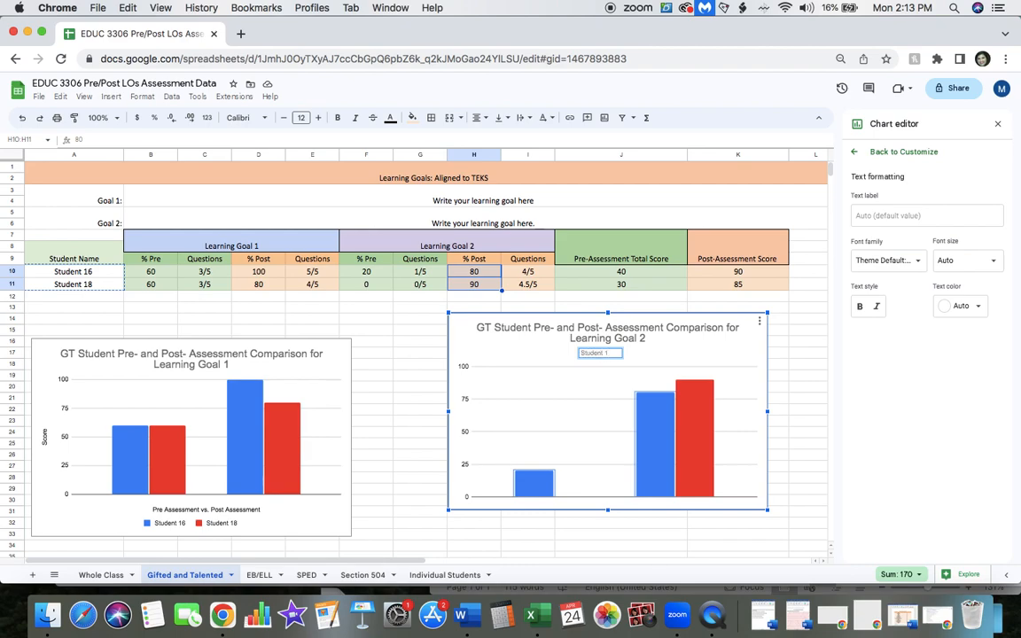
click(636, 354)
click(636, 354)
click(636, 354)
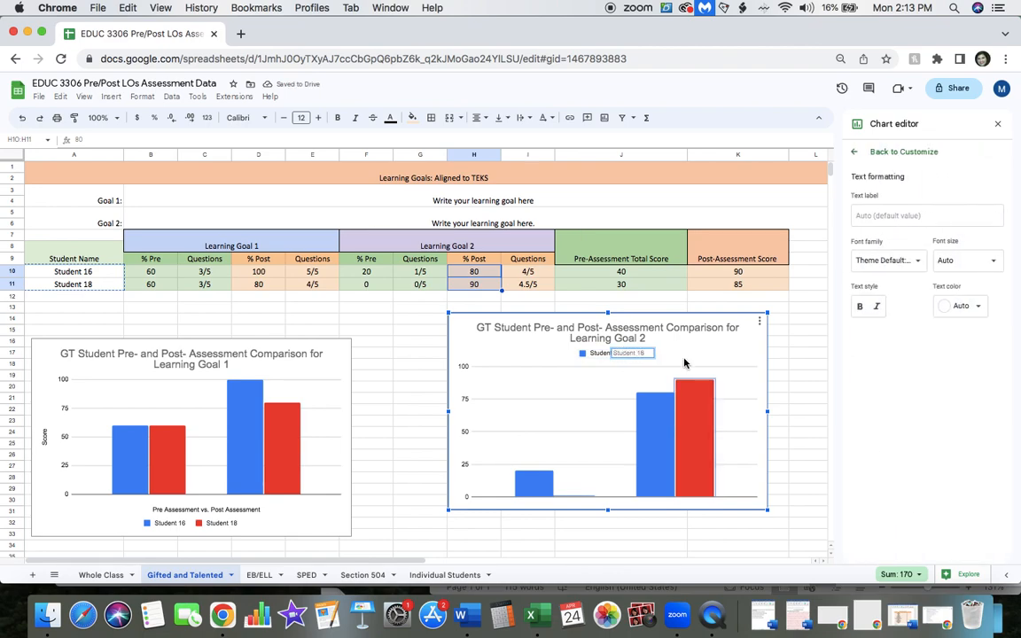
Set the Learning Goal 2 chart's legend position to Bottom.
click(636, 313)
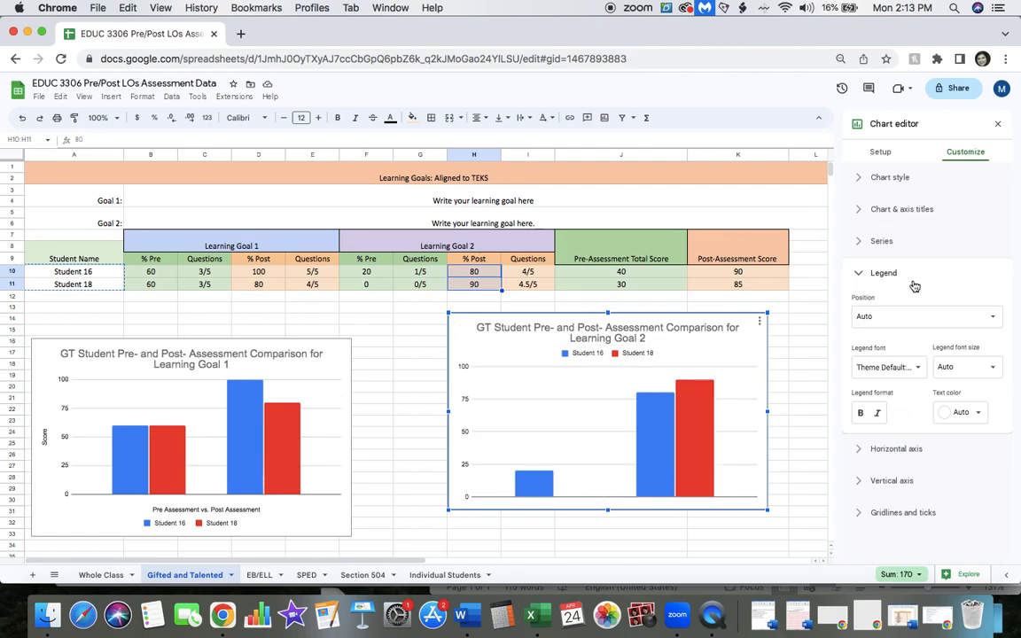
click(898, 324)
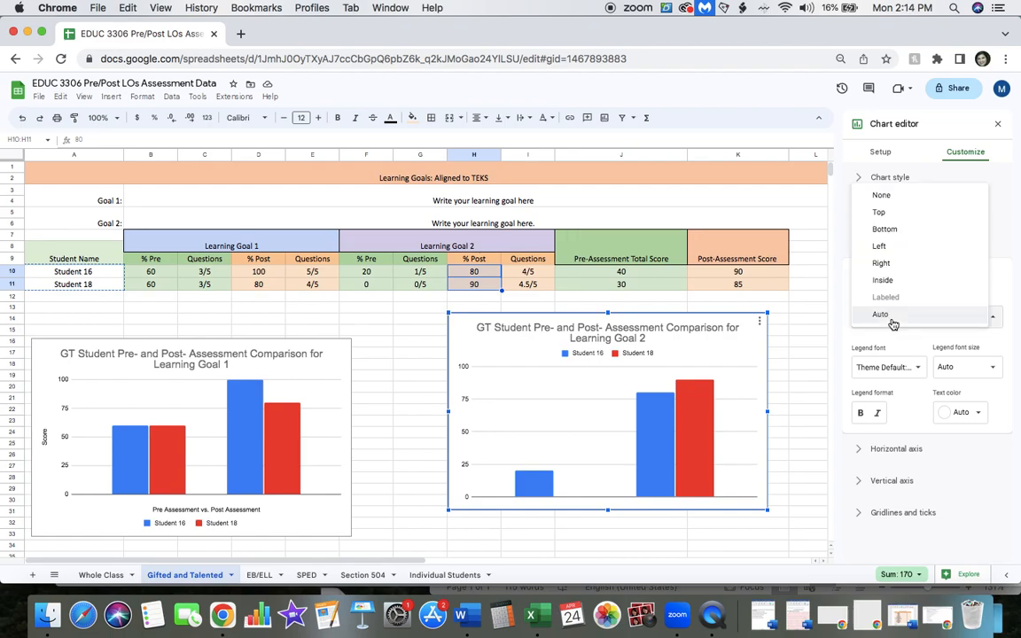
click(892, 228)
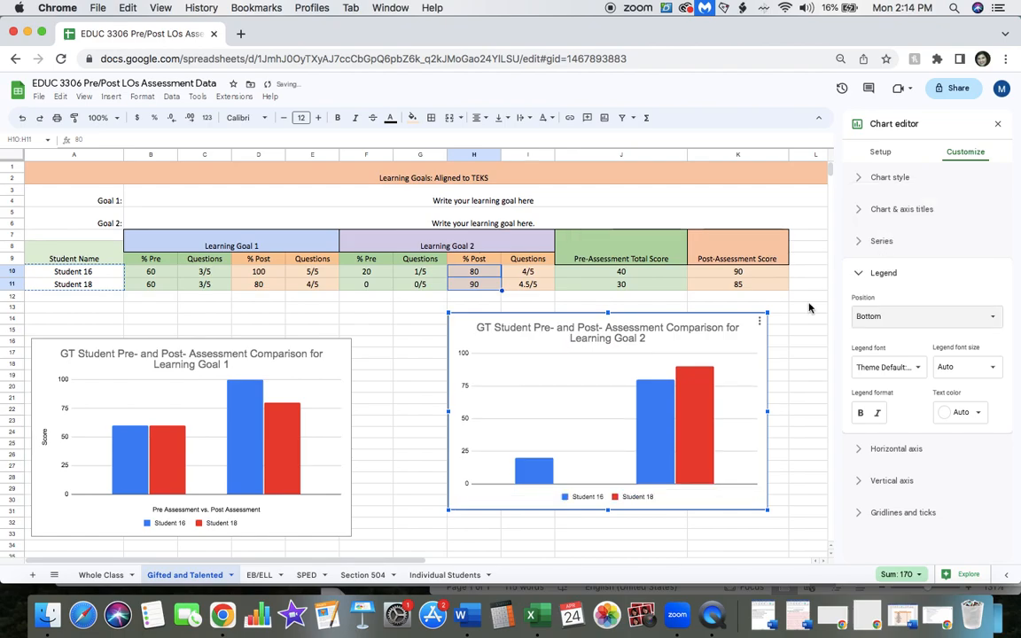
Title the Learning Goal 2 chart's horizontal axis "Pre Assessment vs. Post Assessment".
click(899, 209)
click(913, 241)
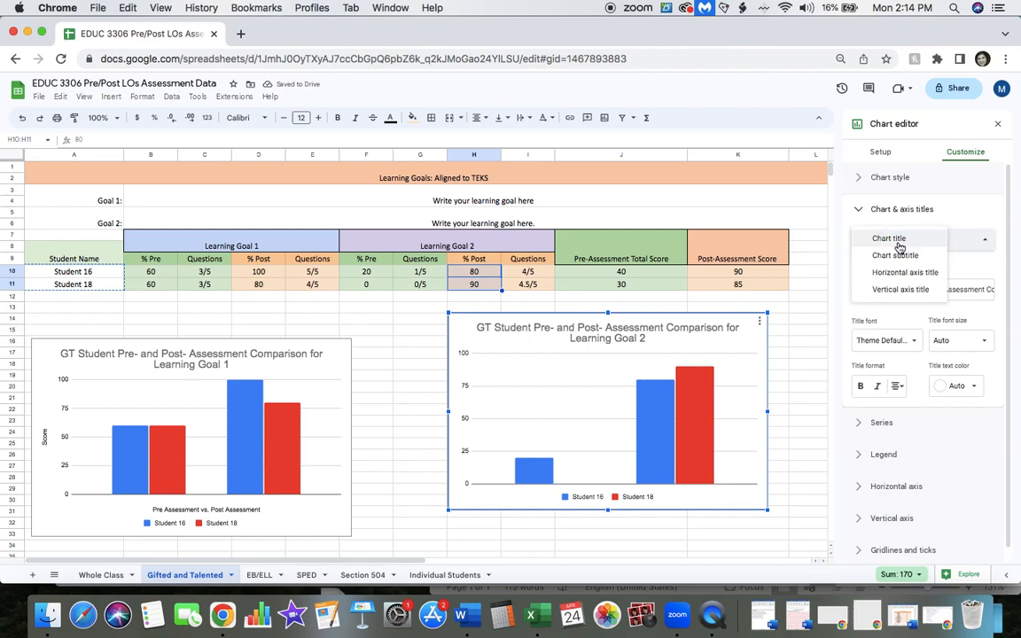
click(902, 276)
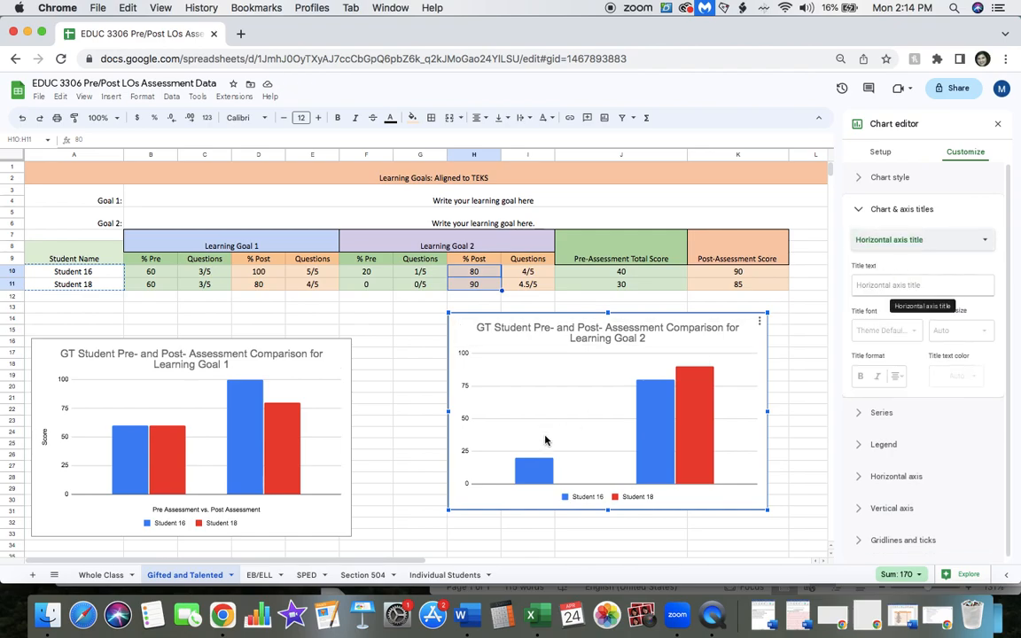
click(910, 286)
click(900, 396)
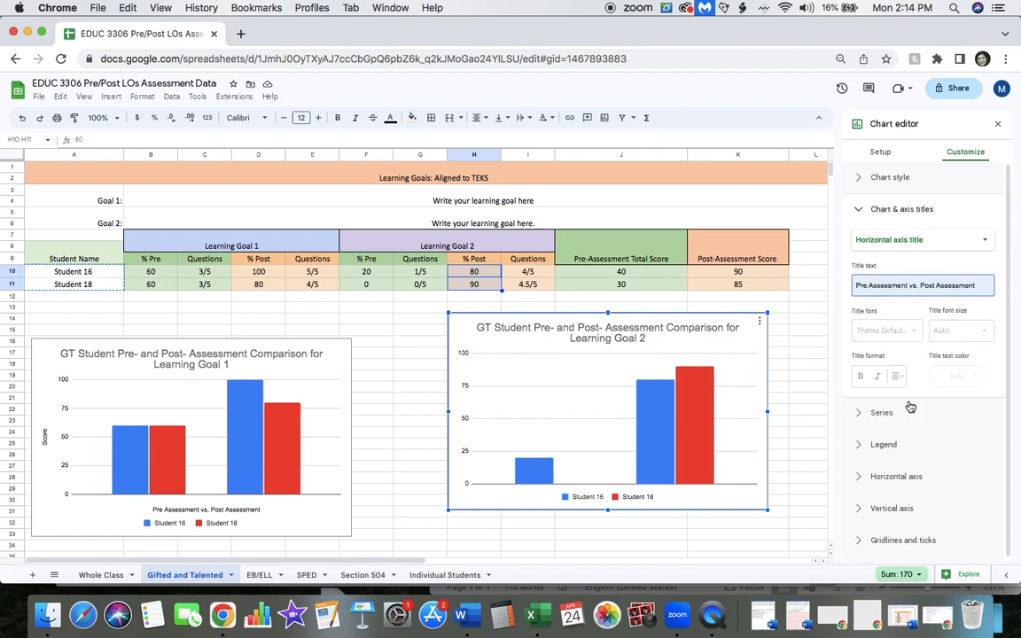
Title the Learning Goal 2 chart's vertical axis "Score" and align the chart directly beside the Learning Goal 1 chart.
click(899, 240)
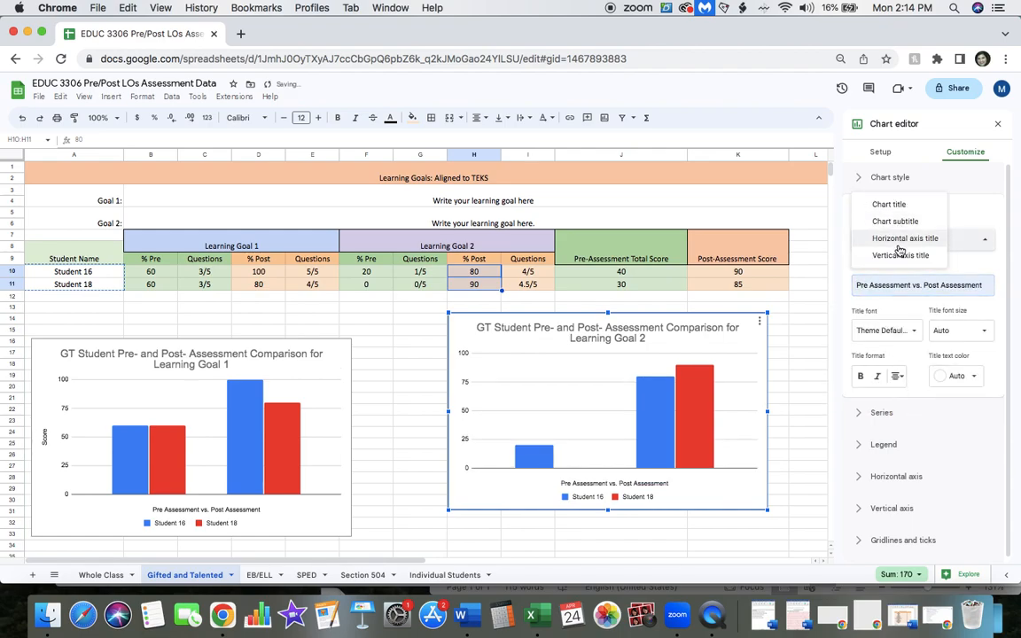
click(897, 252)
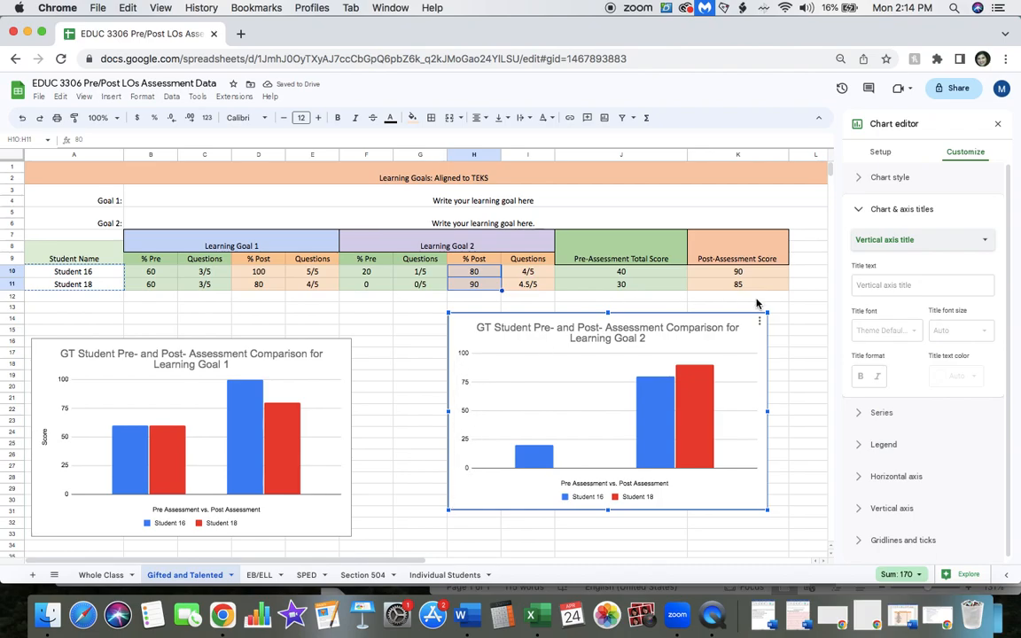
click(920, 282)
text(Score)
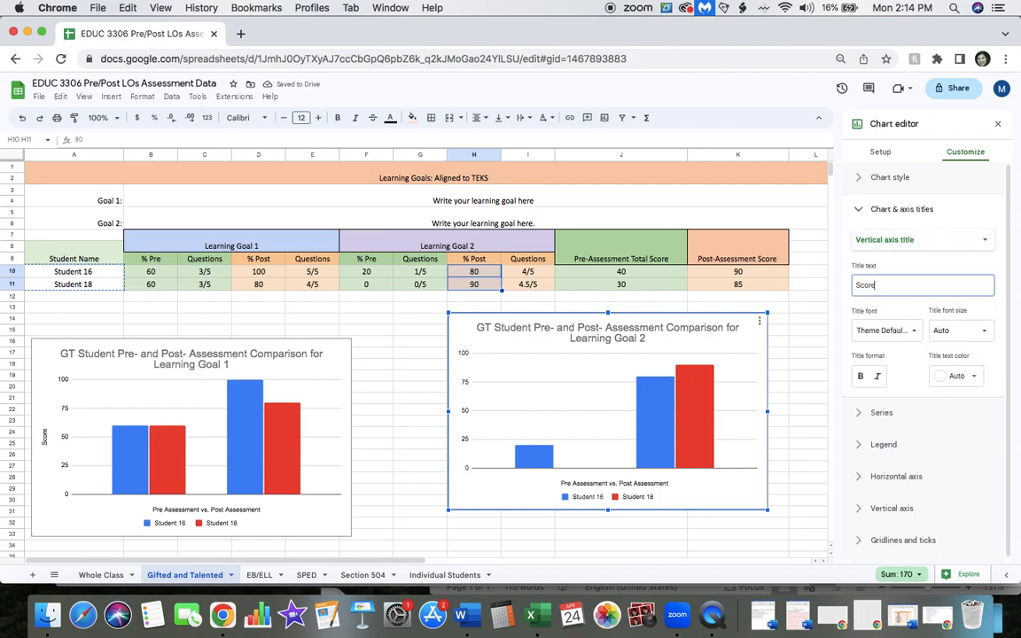
click(810, 328)
drag(621, 321, 537, 347)
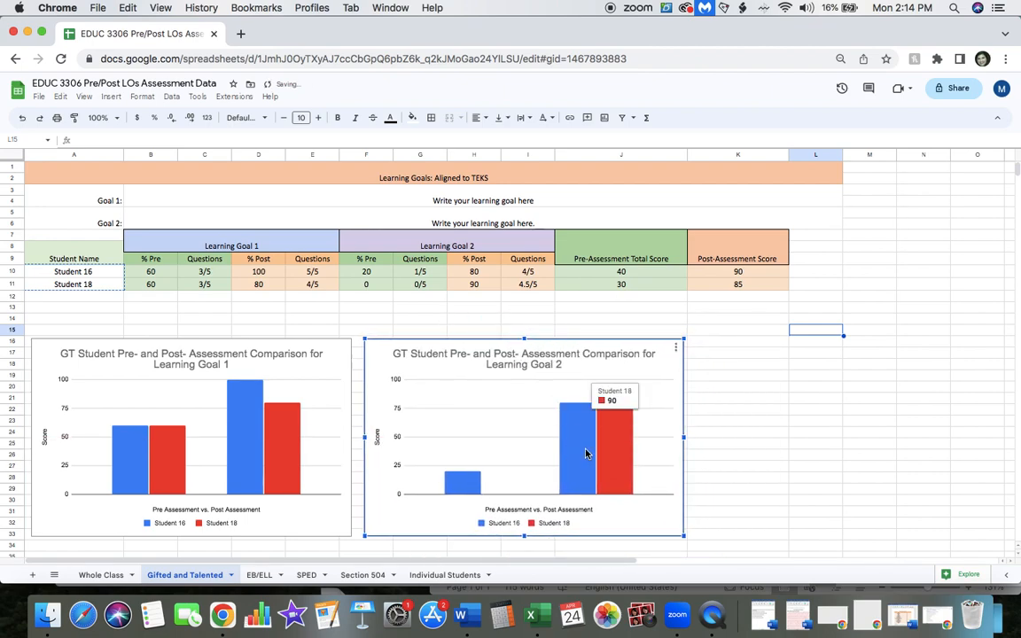
click(729, 408)
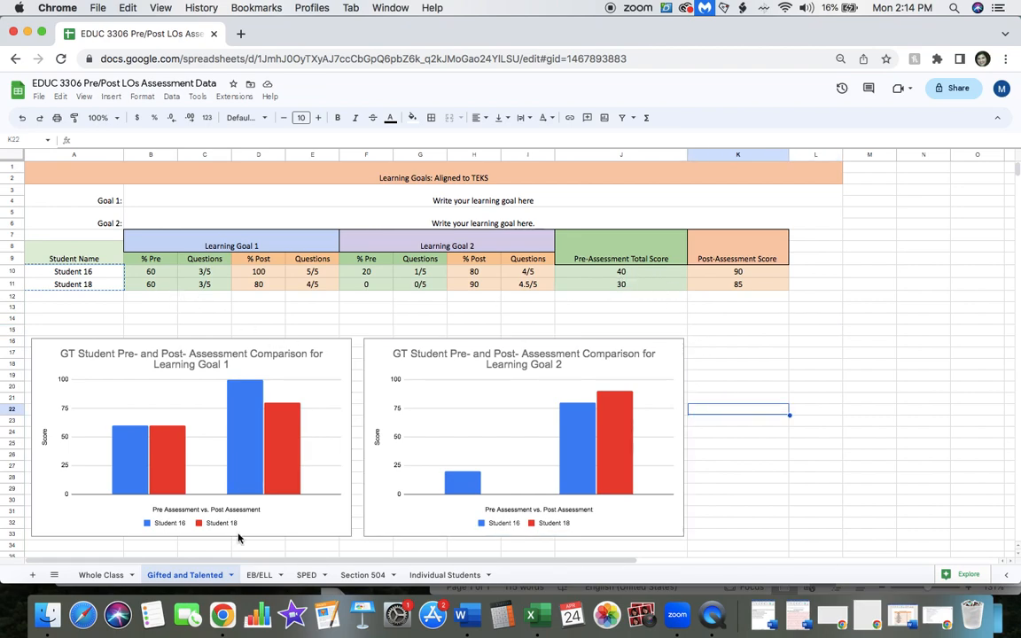
Check the Whole Class sheet's average row and label cell A12 of the Gifted and Talented sheet "Average".
click(112, 575)
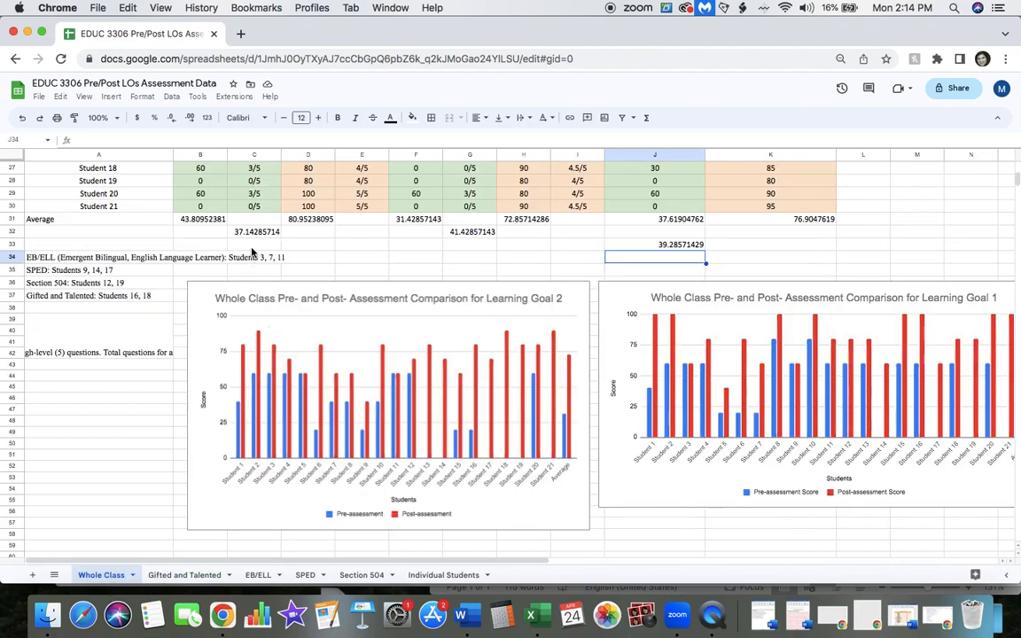
click(188, 574)
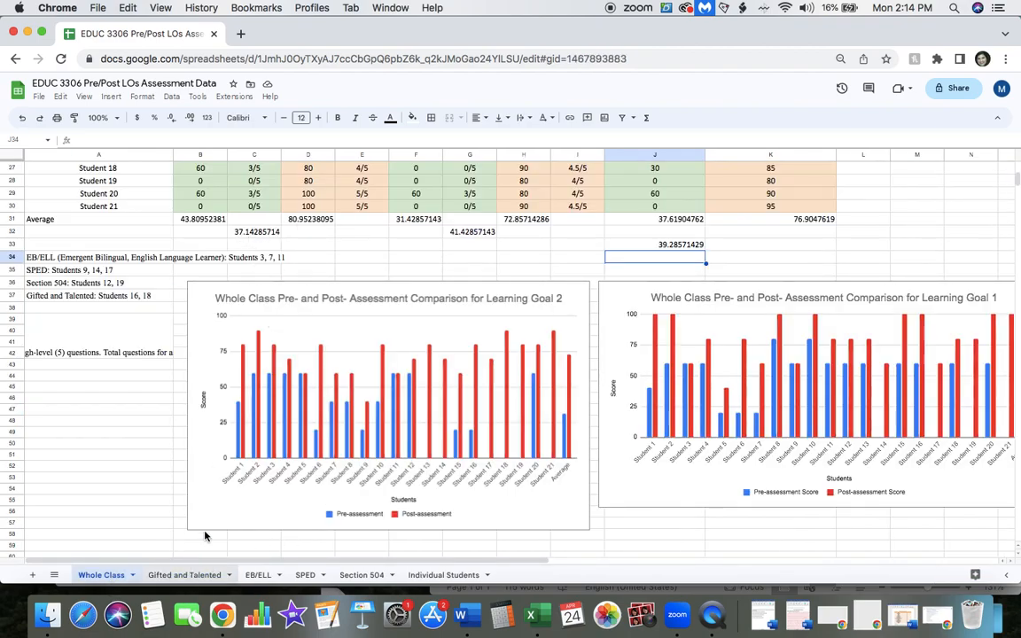
click(78, 295)
text(Averag)
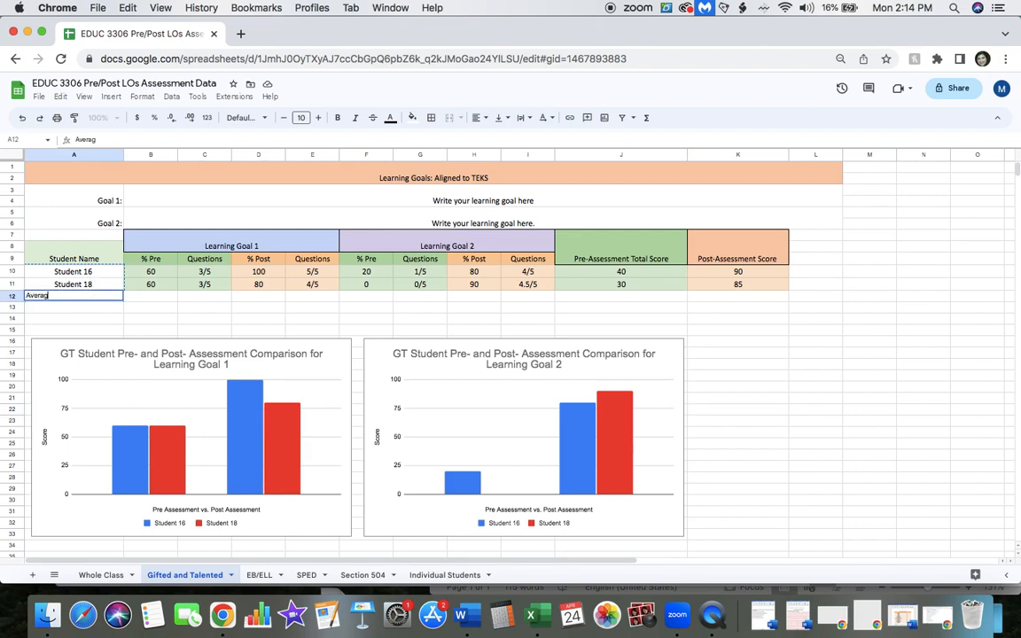
text(er)
key(BackSpace)
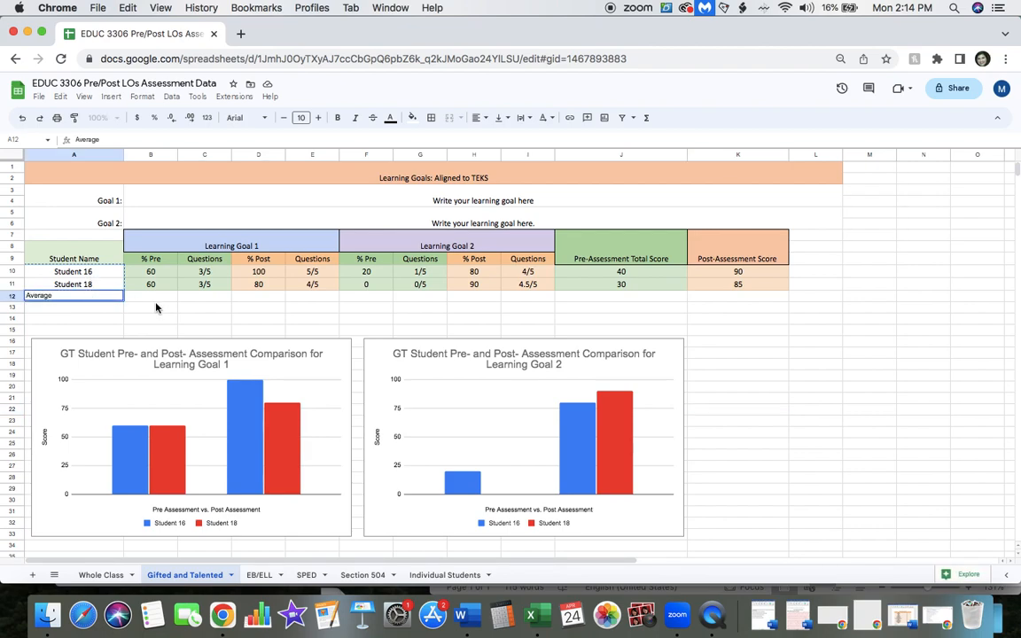
Calculate the Learning Goal 1 averages in B12 and D12 from rows 10 to 11 with the AVERAGE function.
click(149, 301)
text(=AVERAGE()
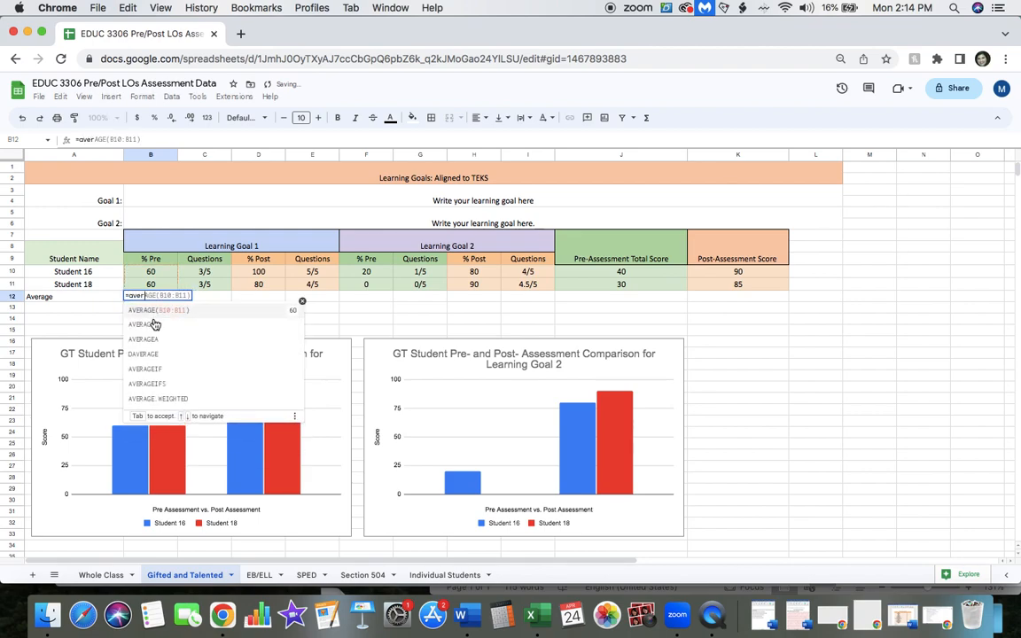
key(Tab)
key(Return)
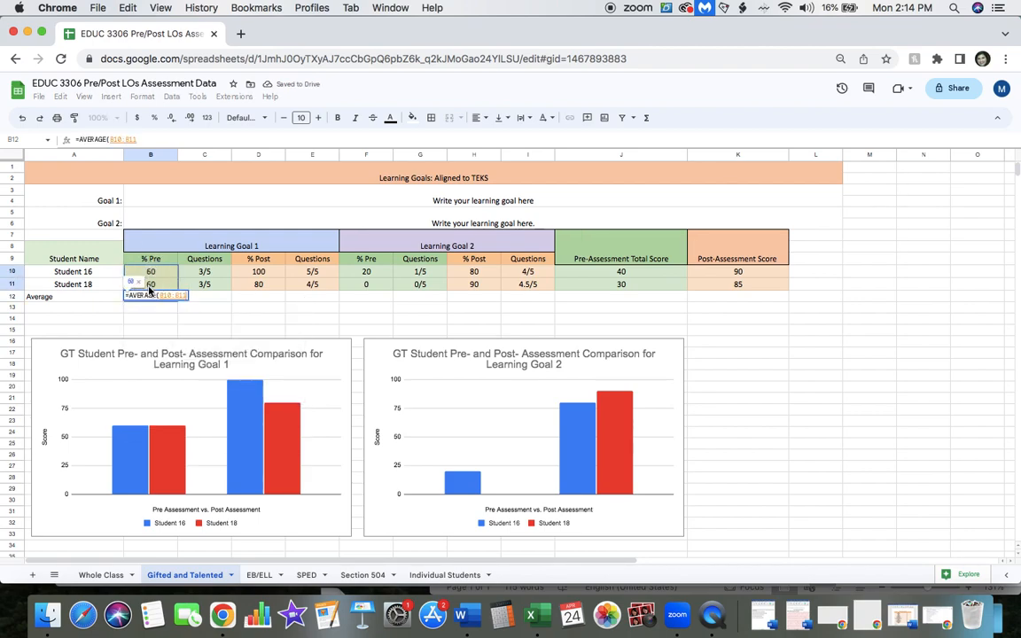
click(258, 298)
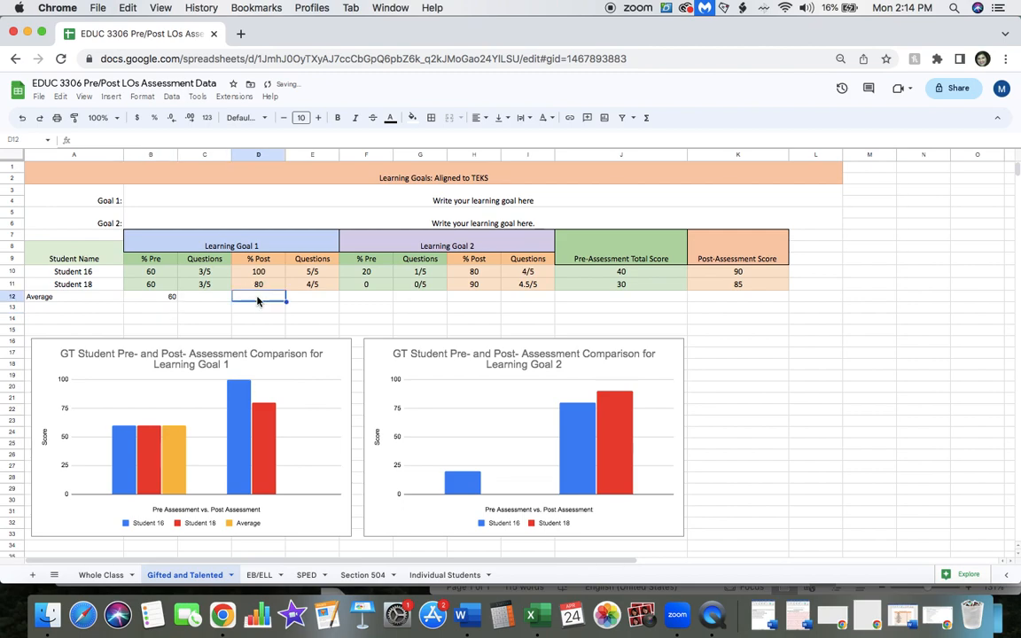
text(=AVERAGE()
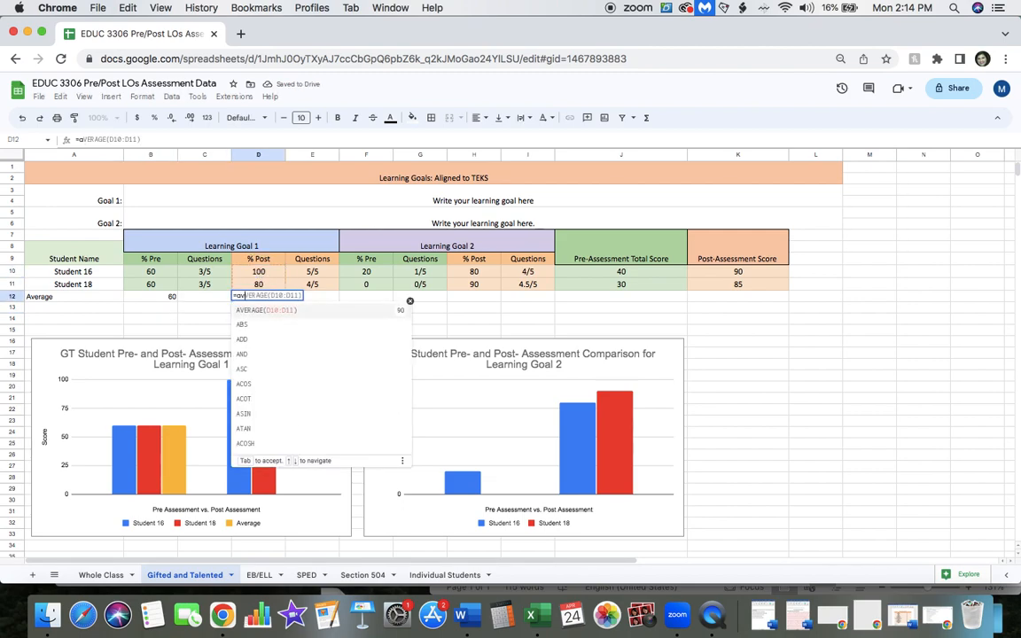
key(Tab)
key(Return)
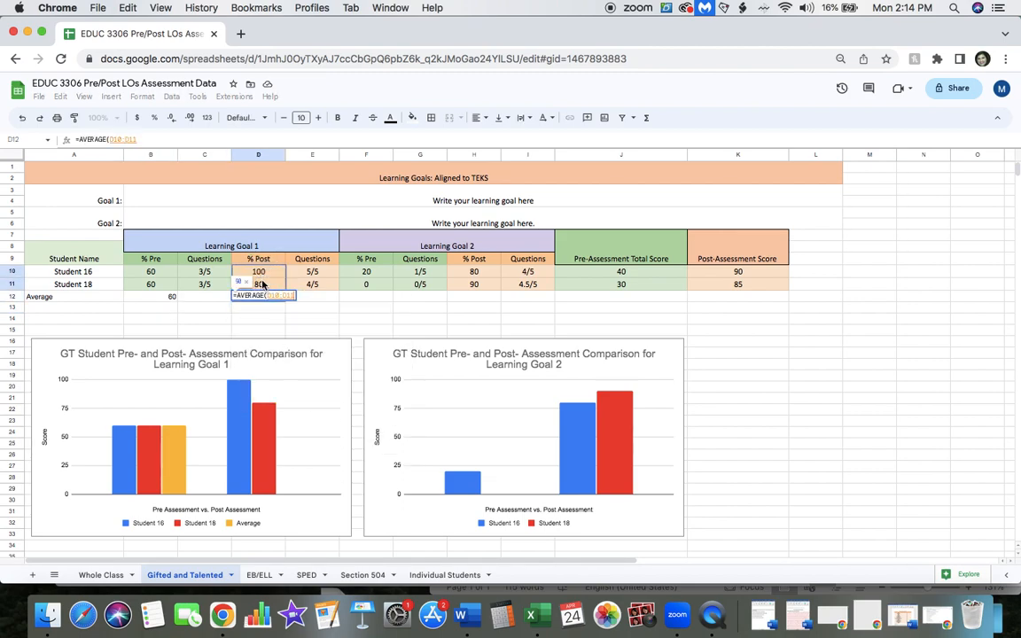
Calculate the Learning Goal 2 averages in F12 and H12 from rows 10 to 11 with the AVERAGE function.
click(368, 300)
text(=av)
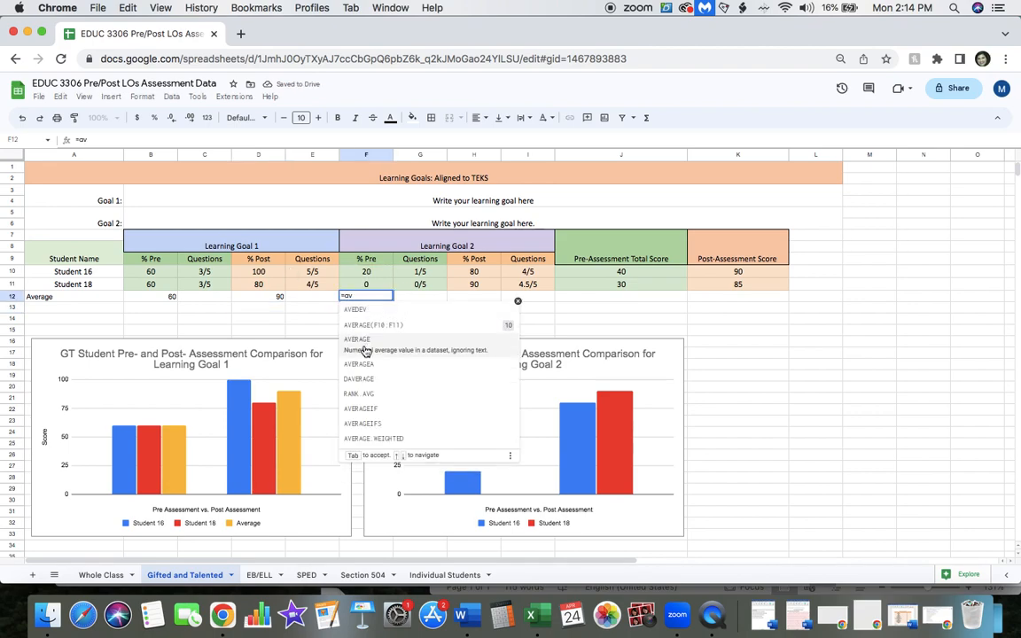
click(368, 349)
drag(368, 271, 367, 285)
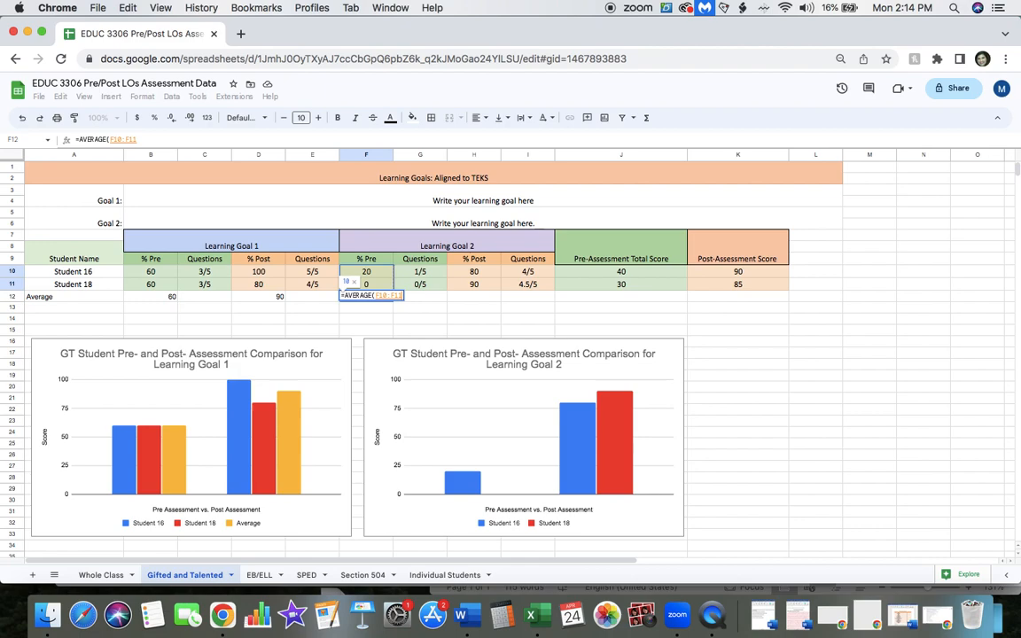
key(Return)
click(469, 298)
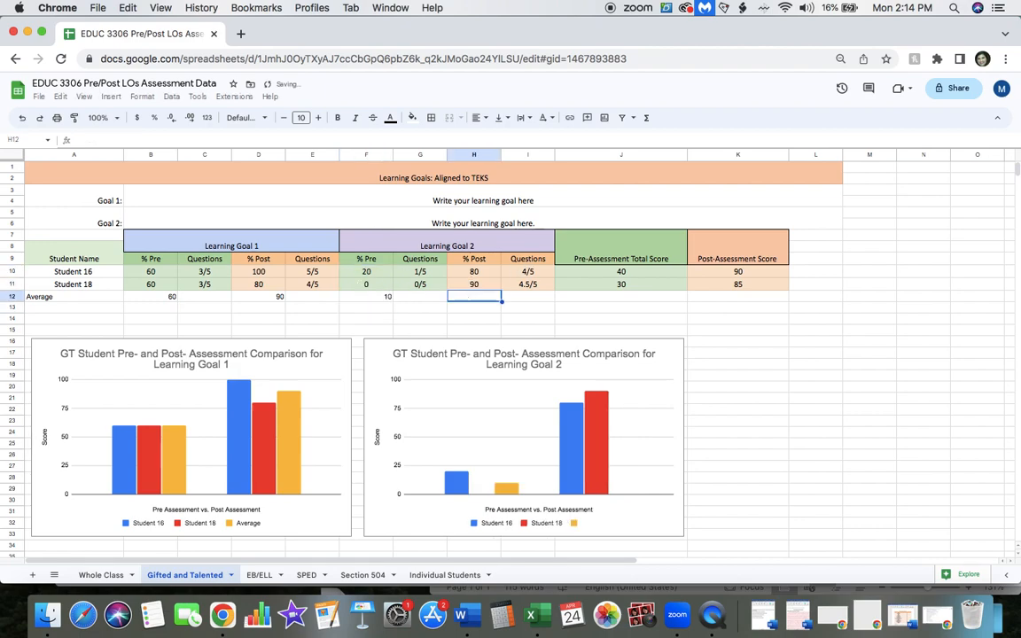
text(=aver)
click(474, 323)
drag(471, 273, 471, 288)
key(Return)
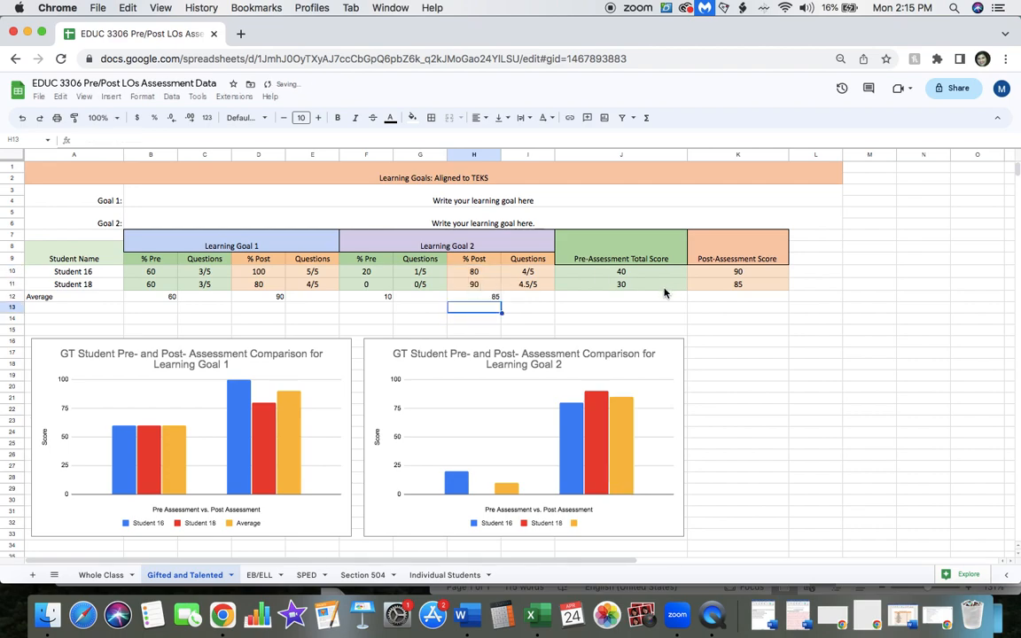
Average the pre-assessment total scores J10:J11 in J12 and extend the formula to the post-assessment scores in K12.
click(638, 297)
text(=avg)
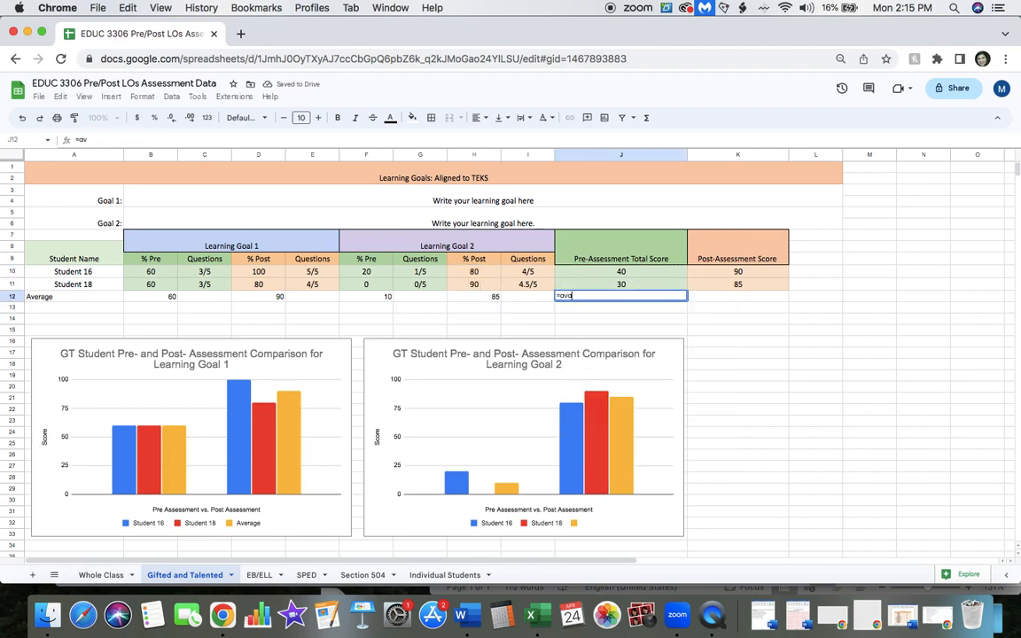
key(BackSpace)
key(BackSpace)
text(era)
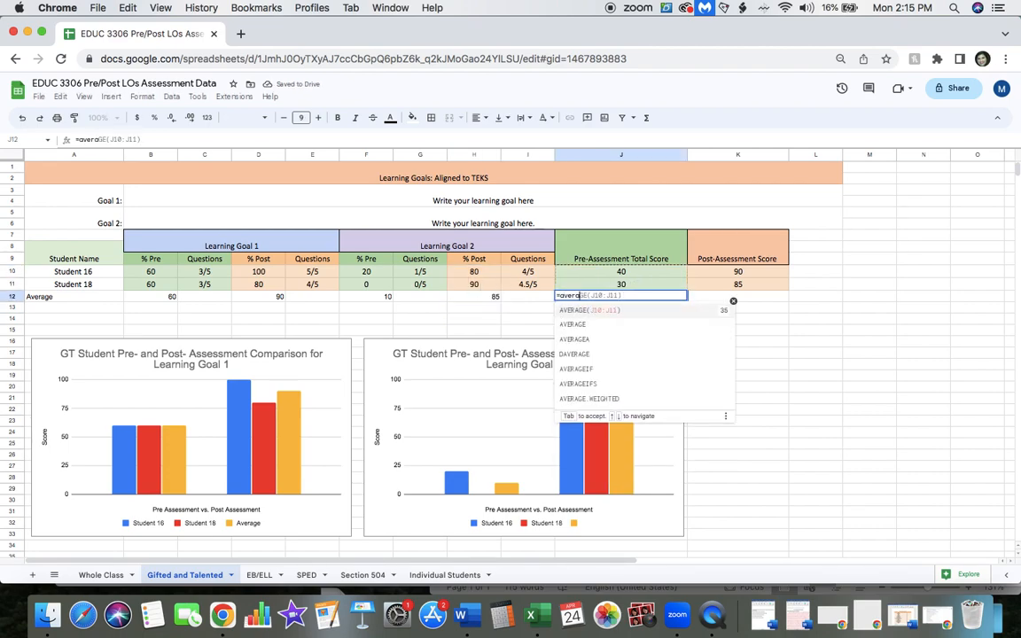
click(630, 328)
drag(627, 271, 626, 285)
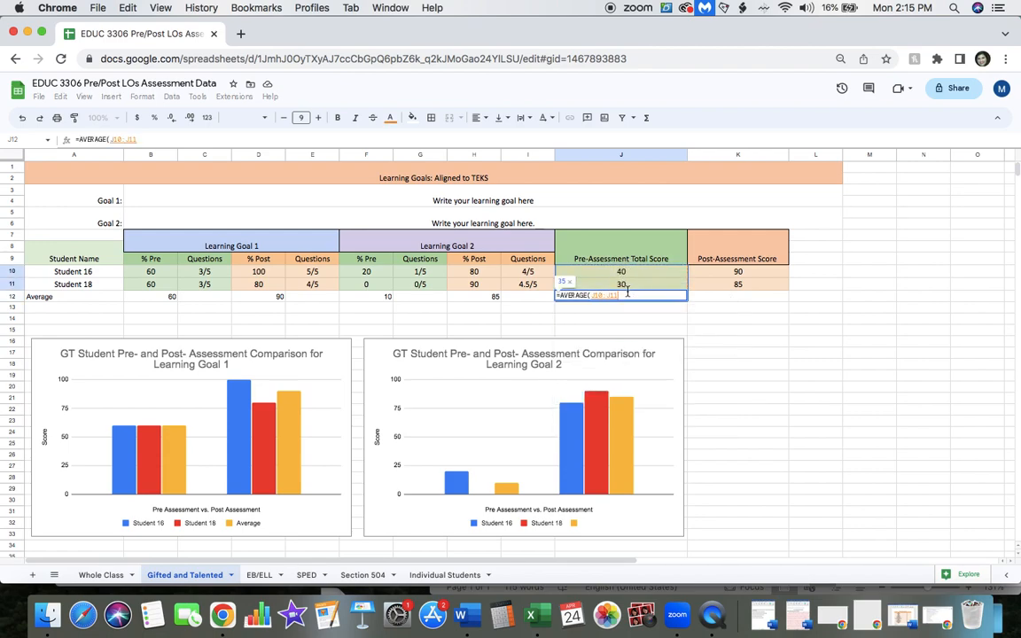
key(Return)
click(677, 296)
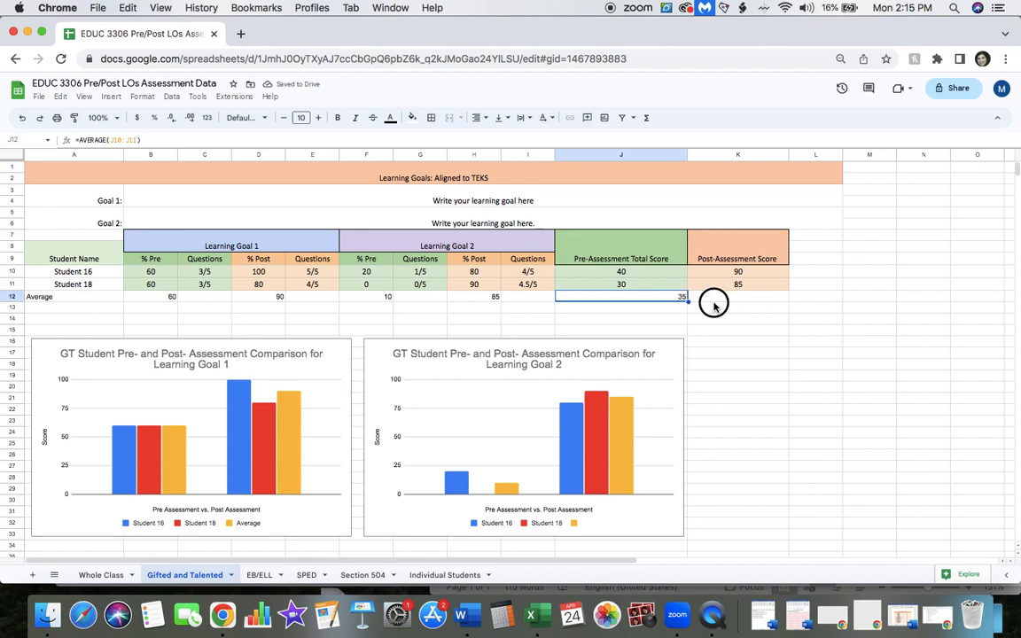
drag(684, 300, 752, 299)
click(712, 324)
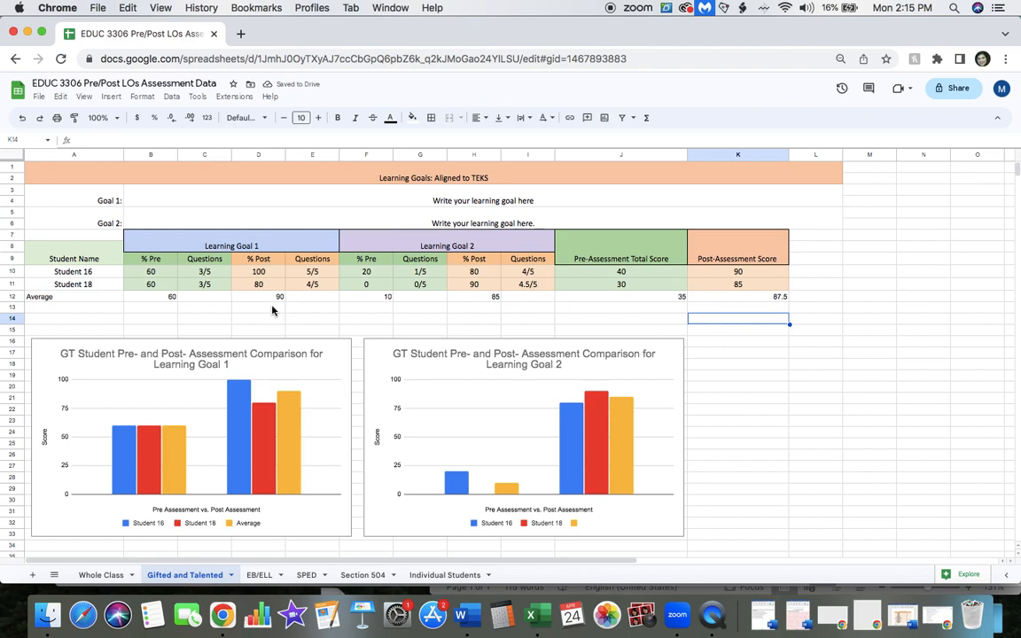
Calculate the Learning Goal 1 gain in C13 as D12-B12.
click(148, 306)
text(G)
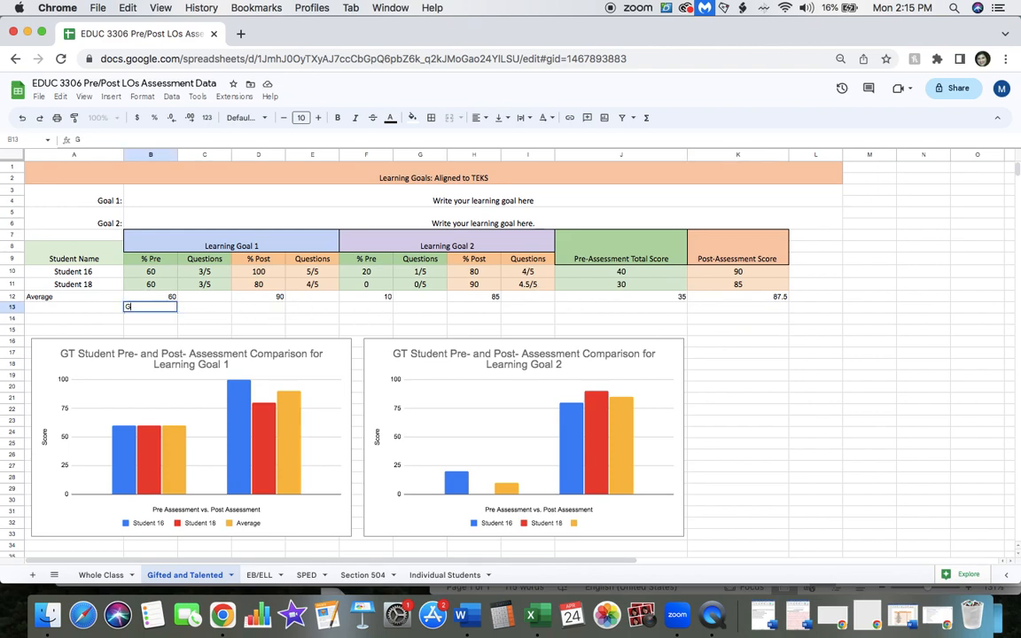
key(BackSpace)
click(265, 288)
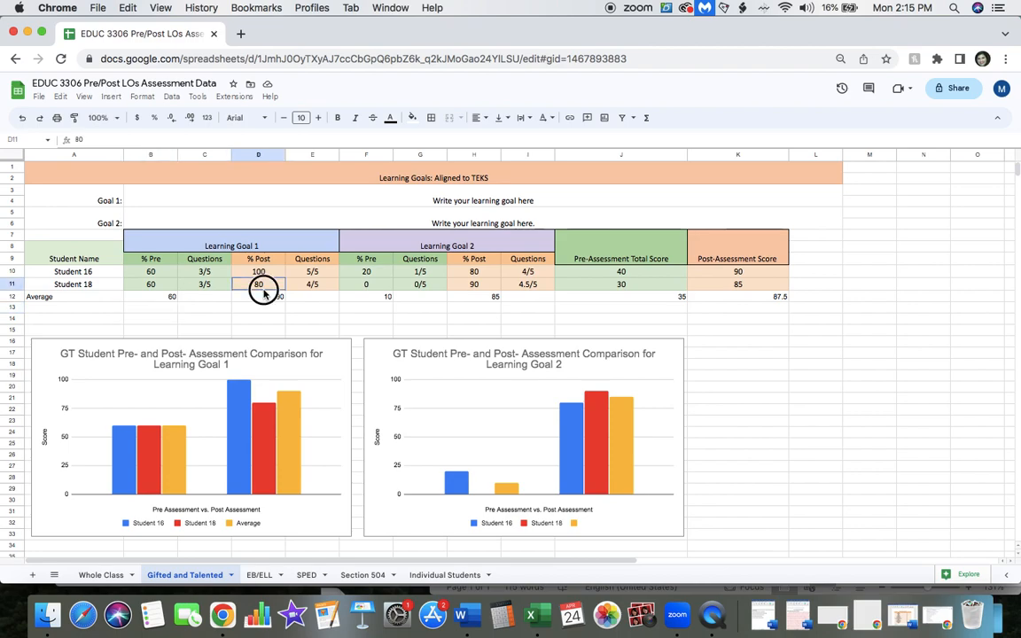
click(186, 310)
text(=)
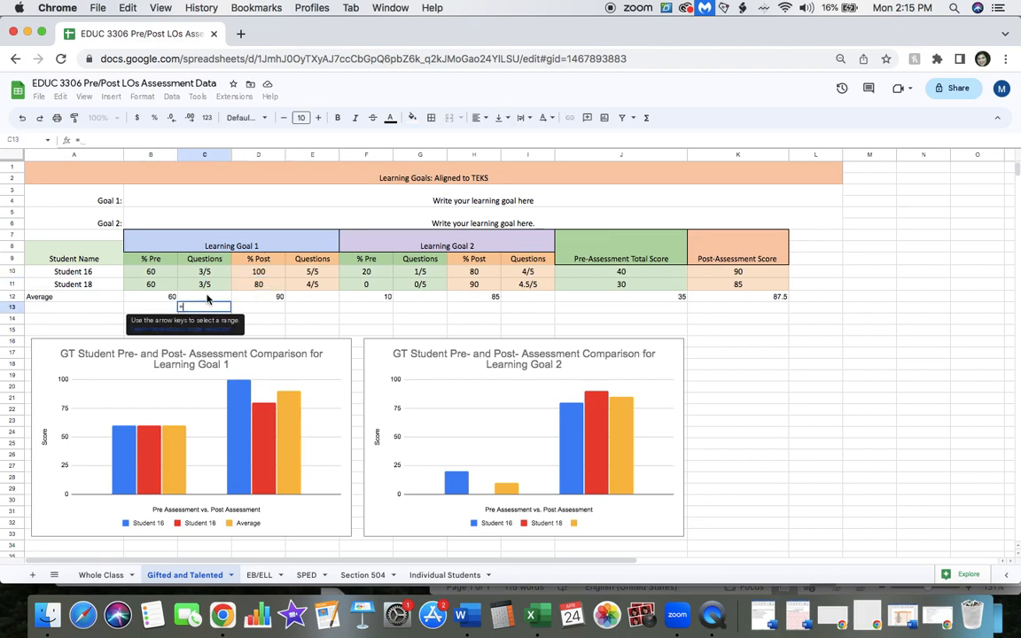
click(258, 297)
text(-)
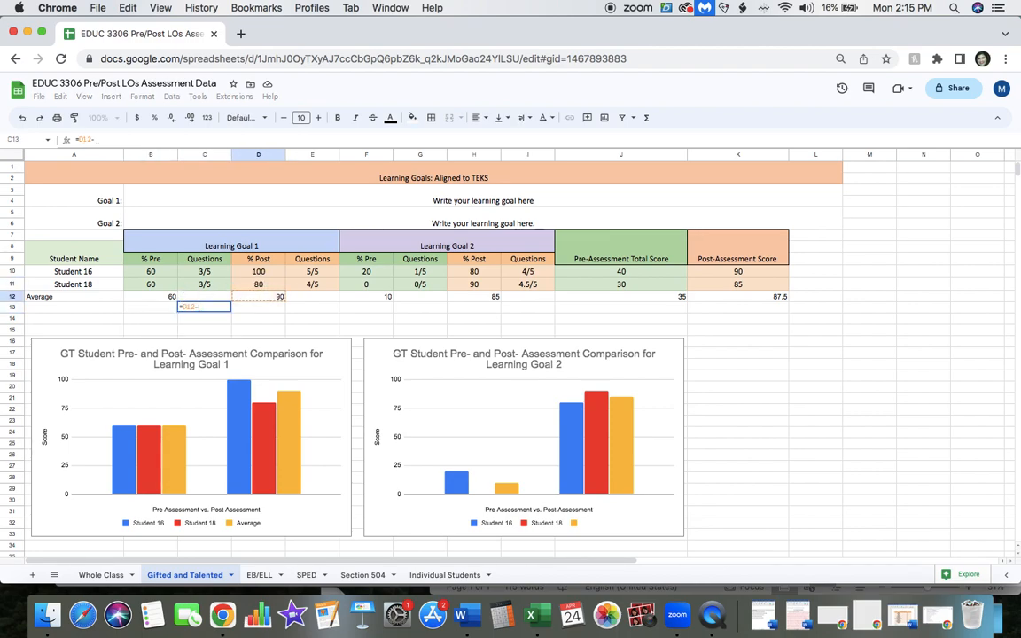
click(176, 298)
key(Return)
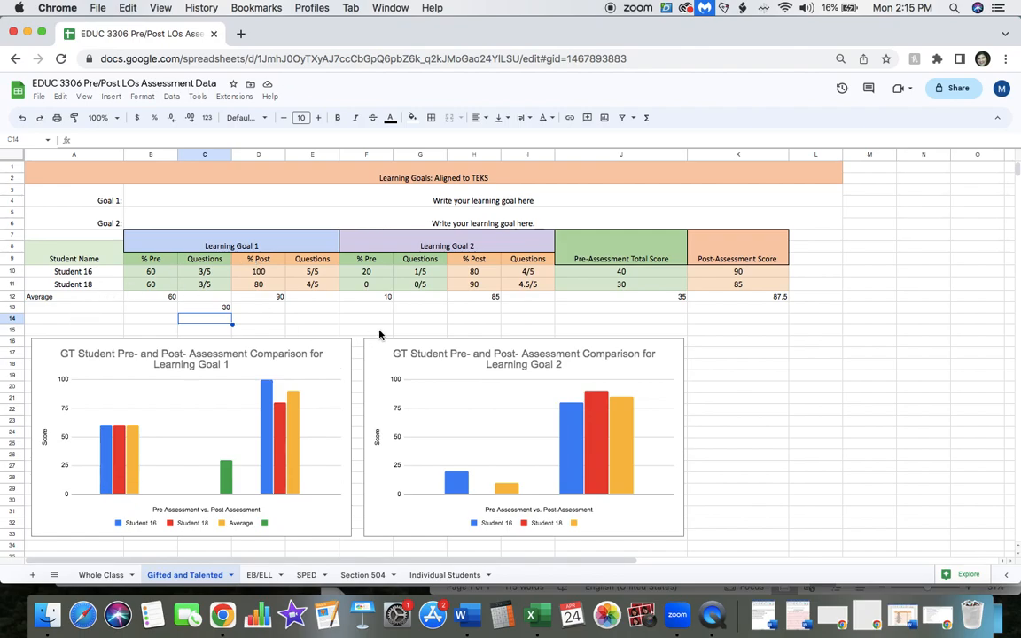
Calculate the Learning Goal 2 gain in G13 as H12-F12.
click(439, 307)
text(=)
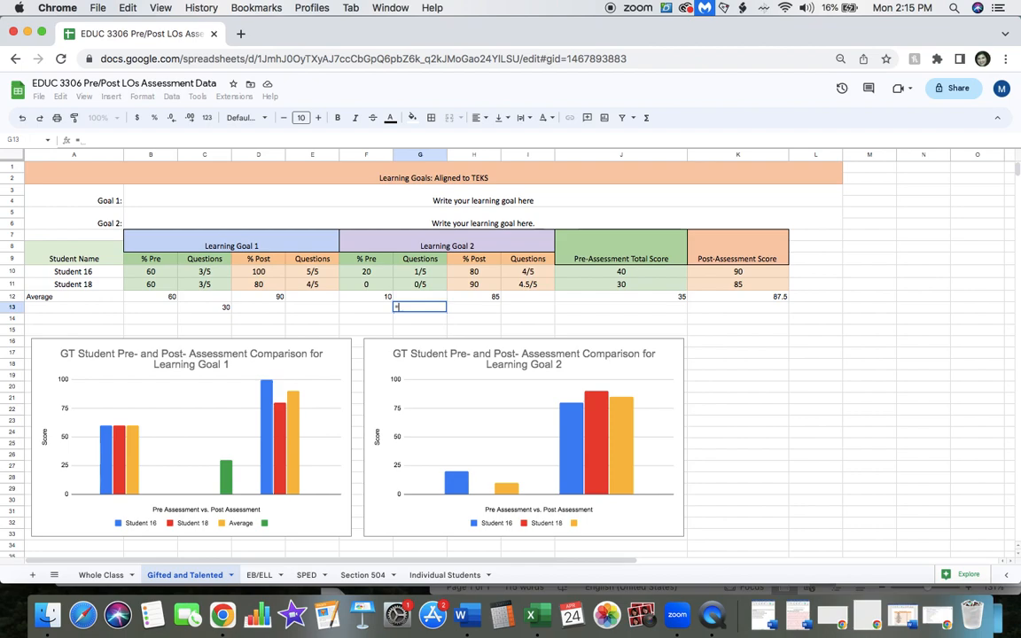
click(486, 299)
text(-)
click(386, 297)
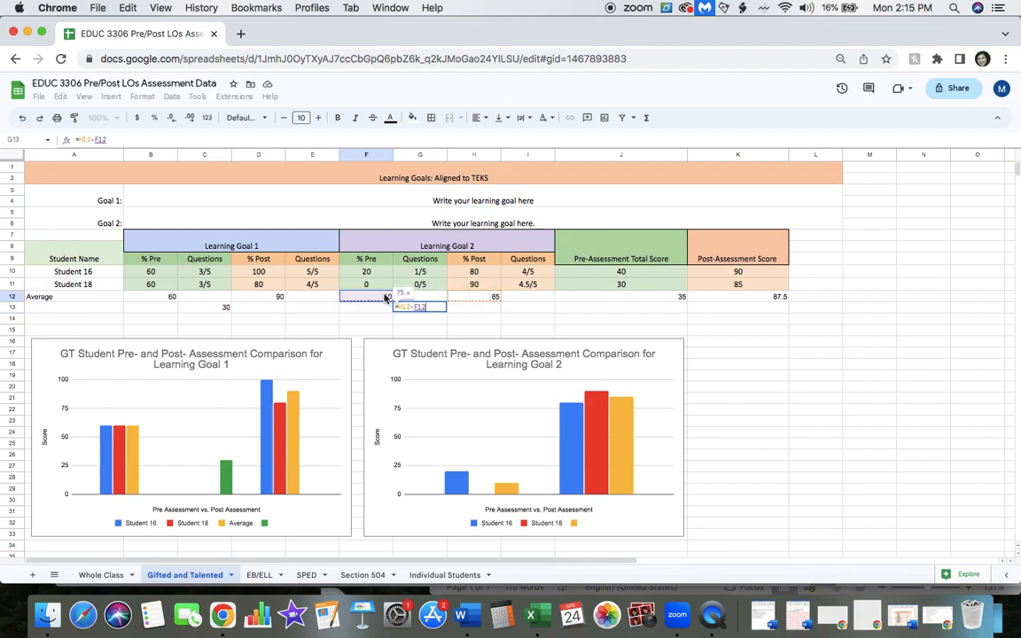
key(Return)
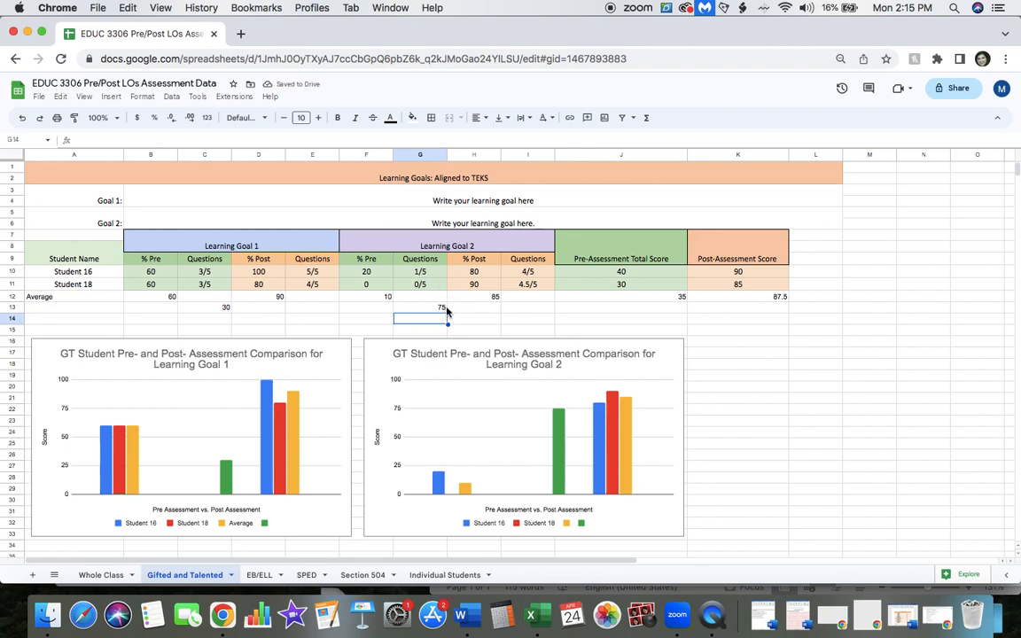
Undo the gain formulas in row 13 and all average formulas in row 12, keeping the Average label.
click(384, 299)
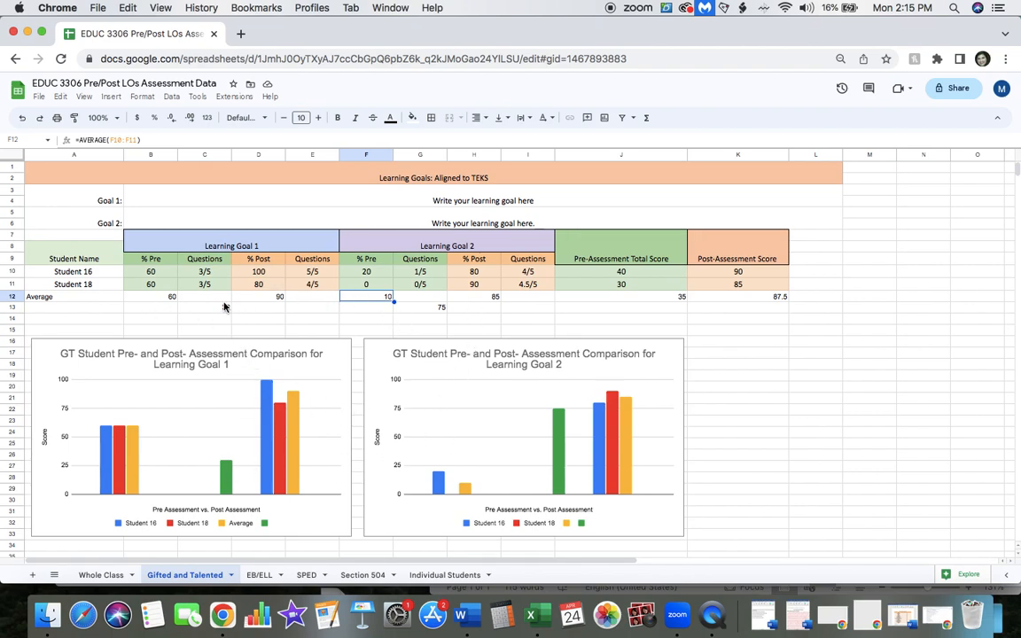
key(super+z)
key(super+z)
key(super+z)
key(super+z)
key(super+z)
key(super+z)
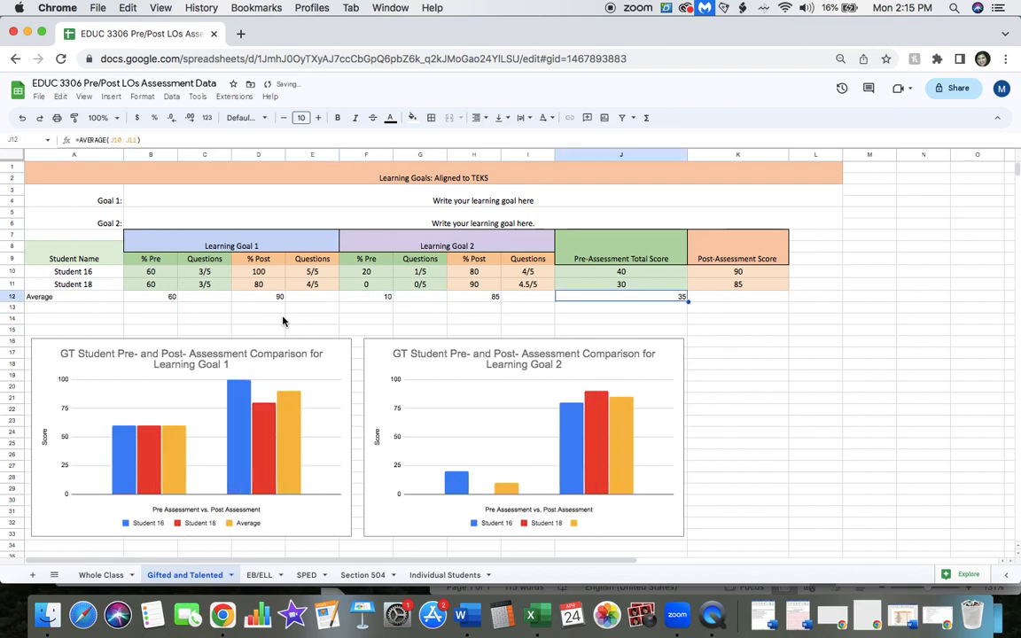
key(super+z)
key(super+z)
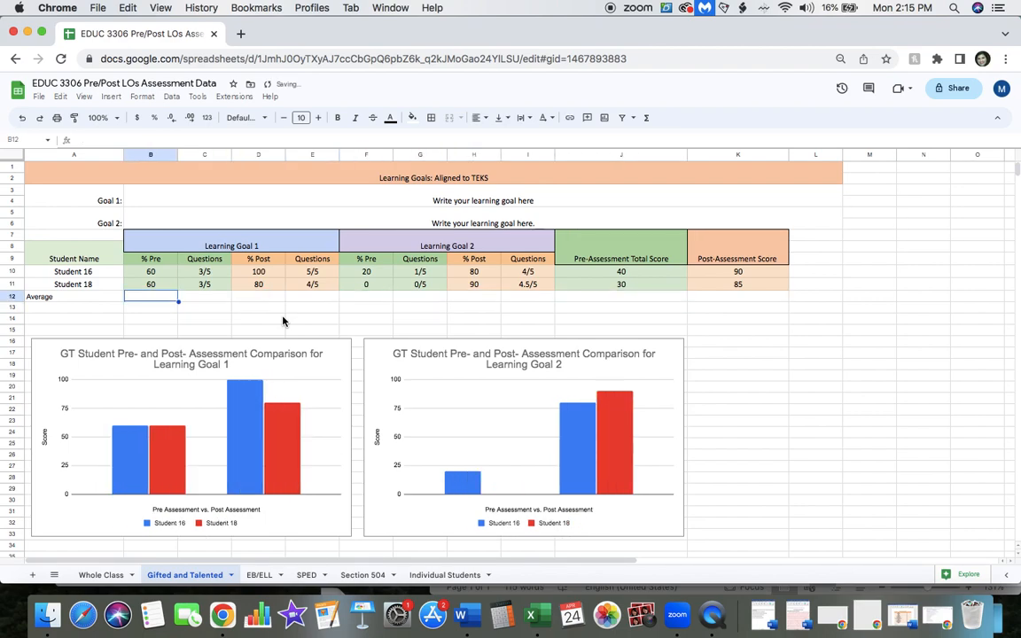
click(831, 386)
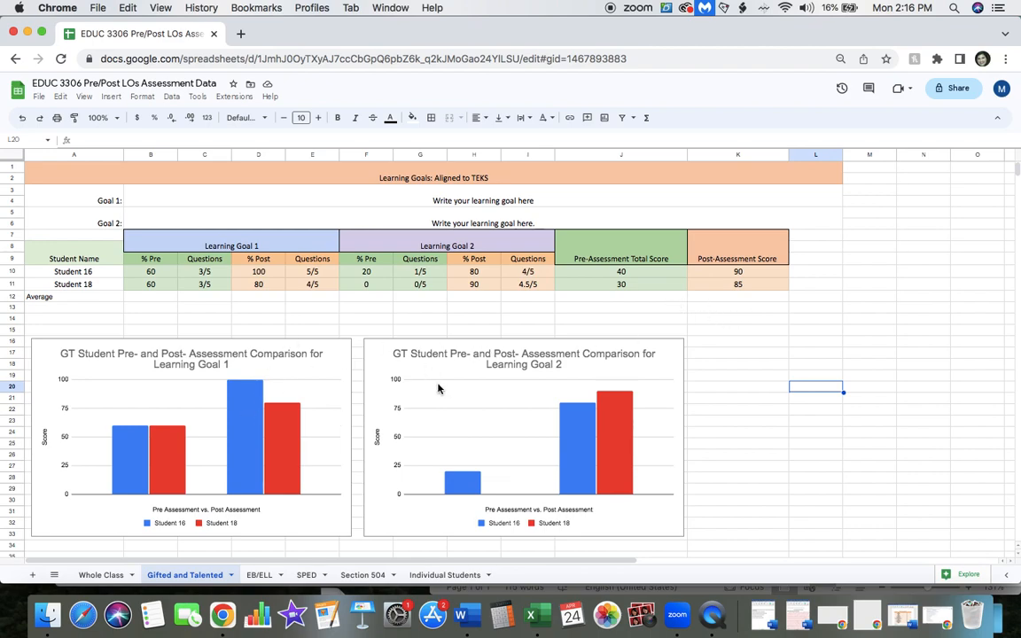
Insert a column chart of the pre- and post-assessment total scores in J10:K11 and move it below those columns.
click(641, 283)
drag(638, 276, 637, 286)
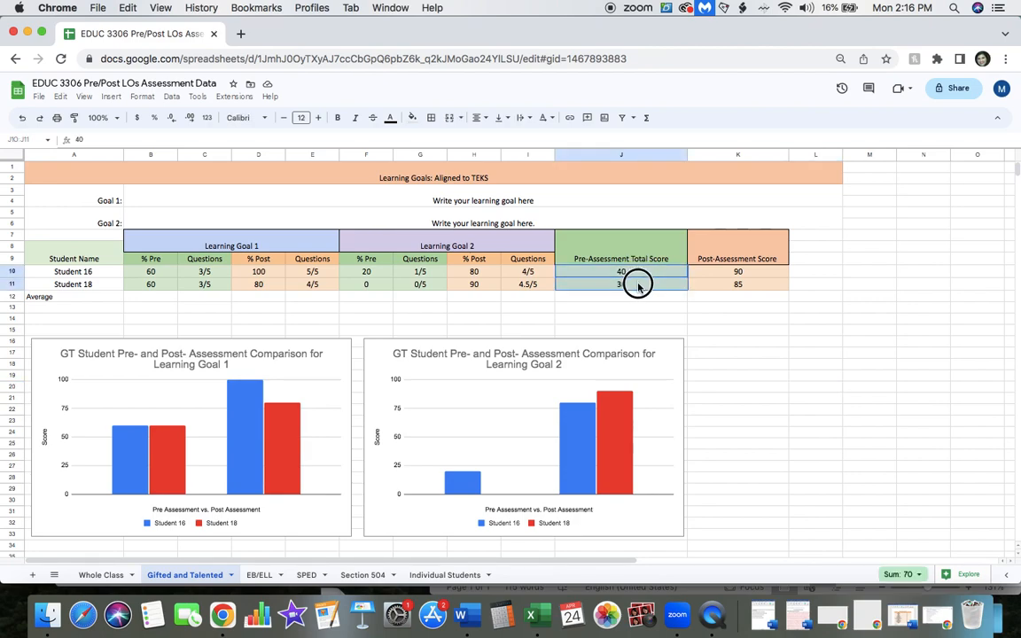
drag(734, 272, 736, 284)
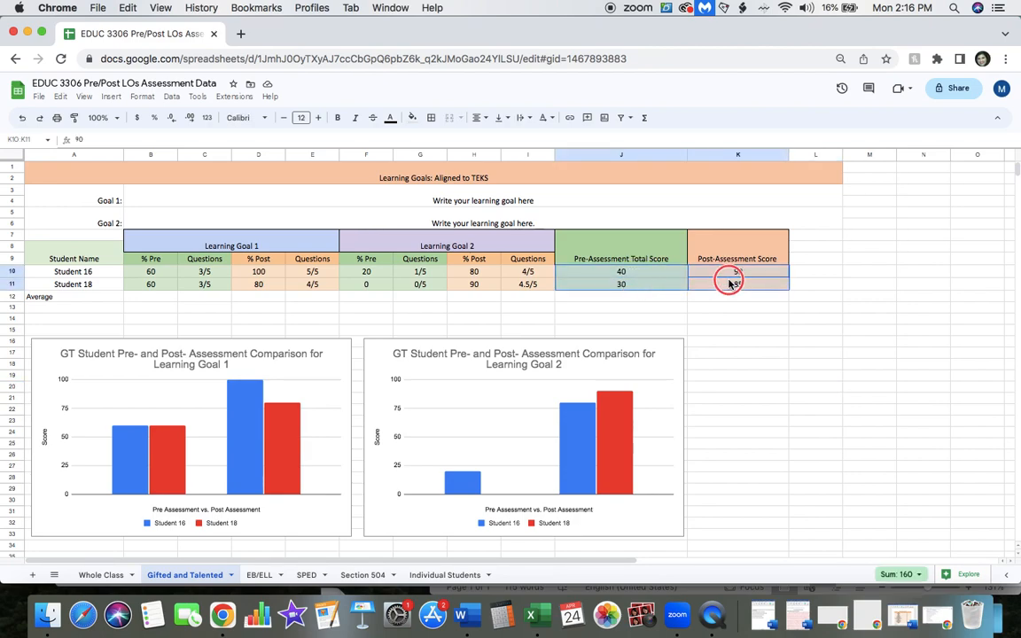
click(110, 95)
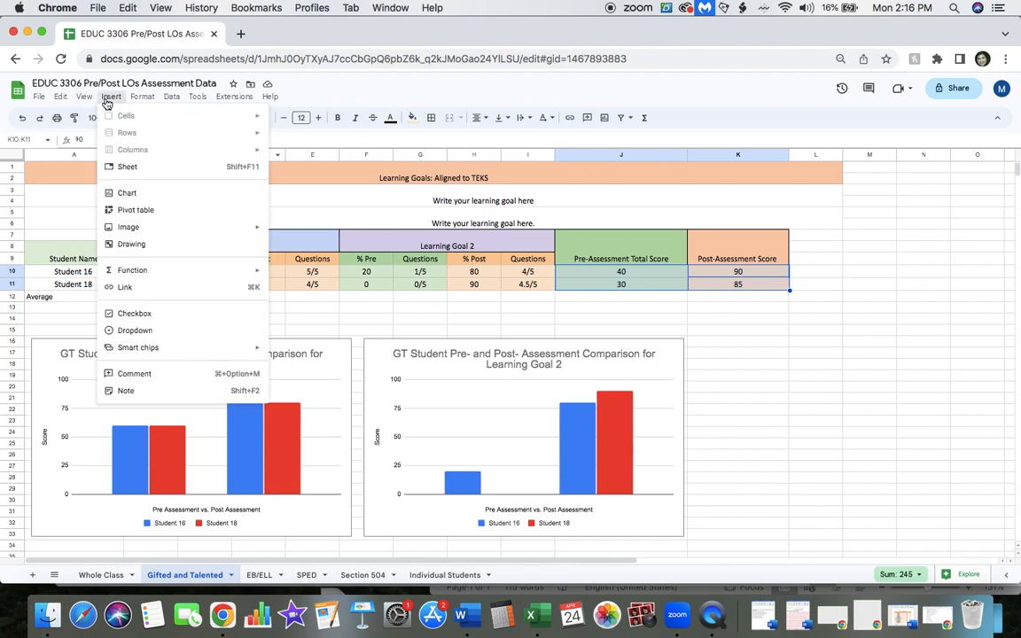
click(128, 193)
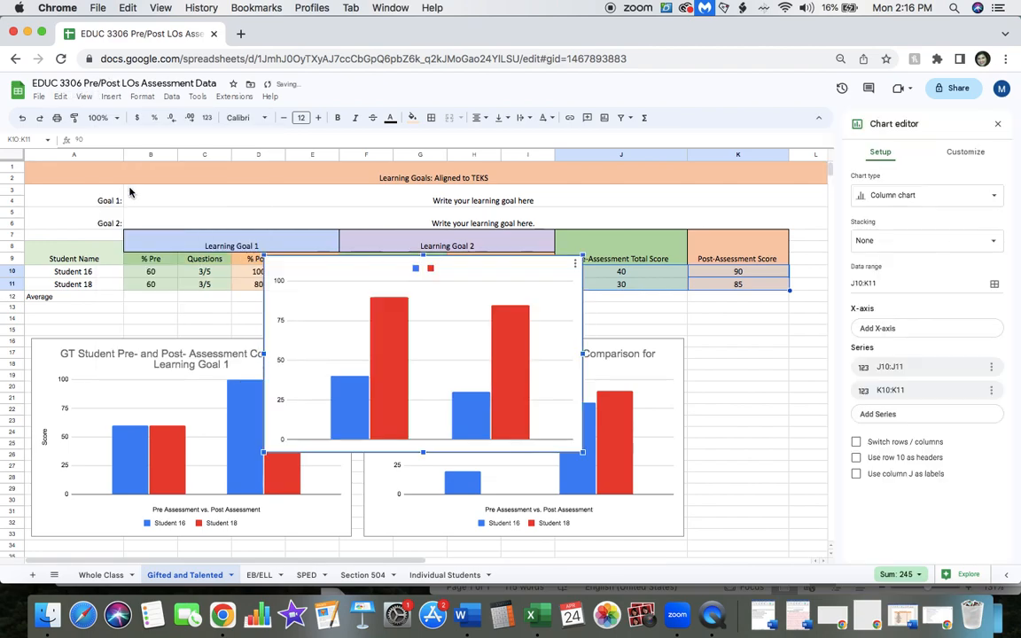
drag(522, 293, 760, 312)
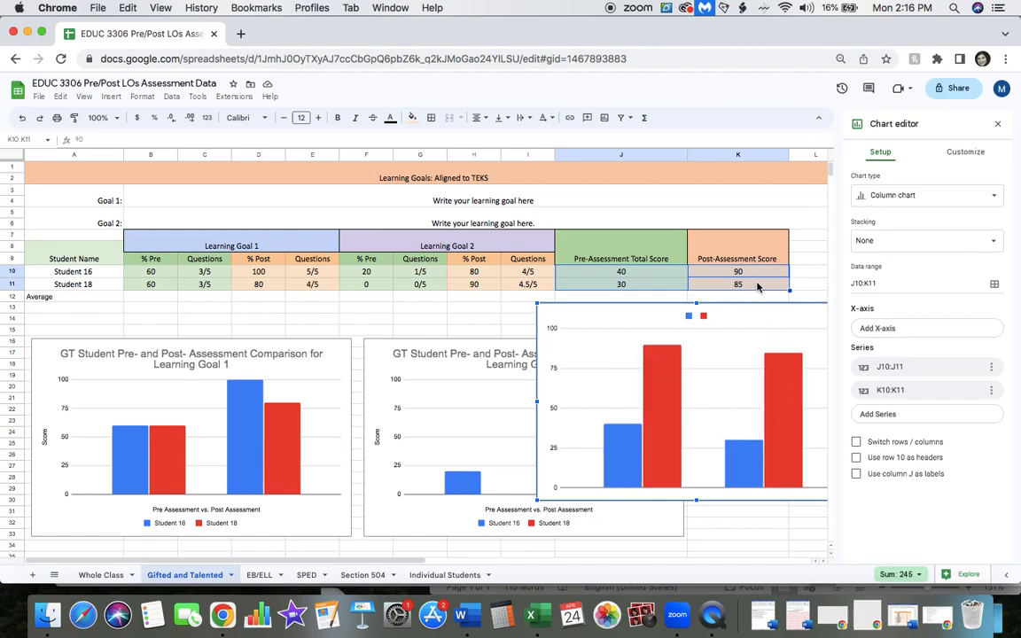
Shift the untitled total score chart slightly and open its vertical axis title for editing.
mouse_move(775, 326)
mouse_down()
mouse_move(734, 319)
mouse_move(661, 367)
mouse_move(506, 390)
mouse_move(525, 368)
mouse_move(765, 333)
mouse_move(752, 326)
mouse_move(724, 264)
mouse_move(763, 321)
mouse_up()
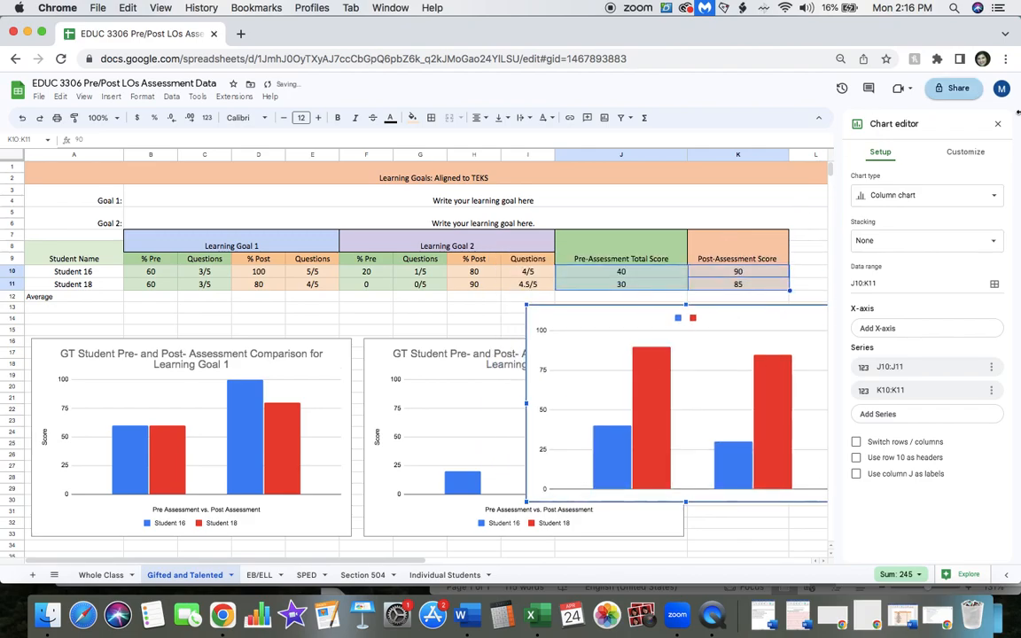
click(997, 128)
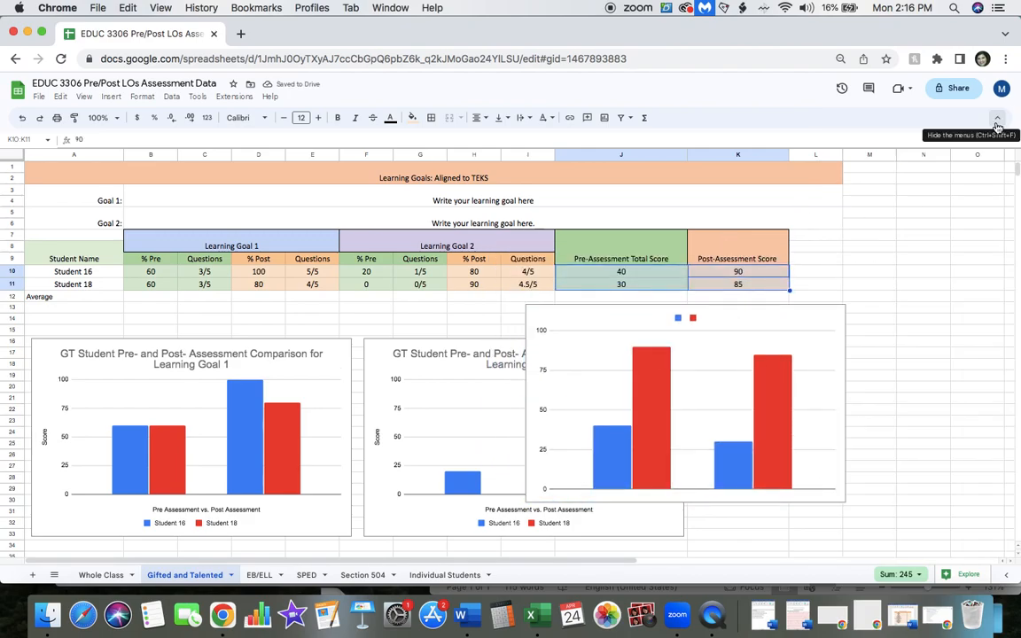
double_click(770, 315)
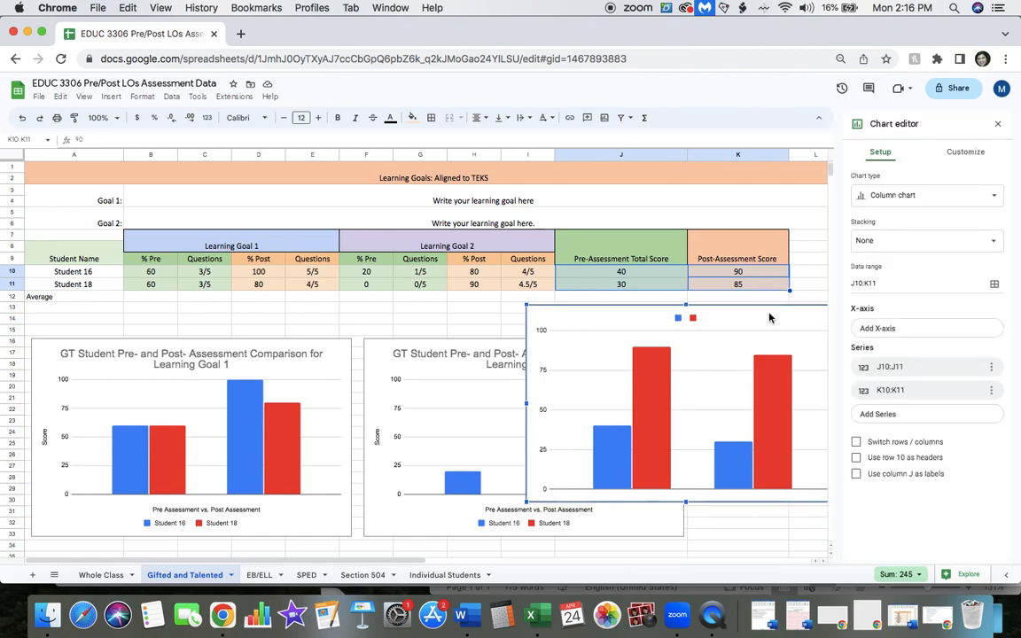
click(957, 150)
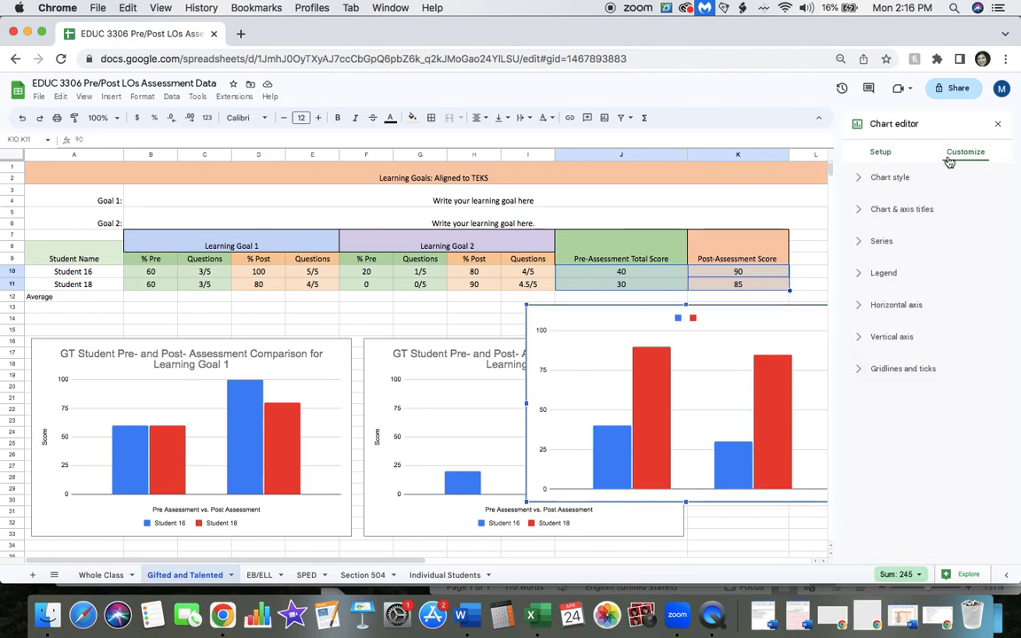
click(916, 212)
click(884, 285)
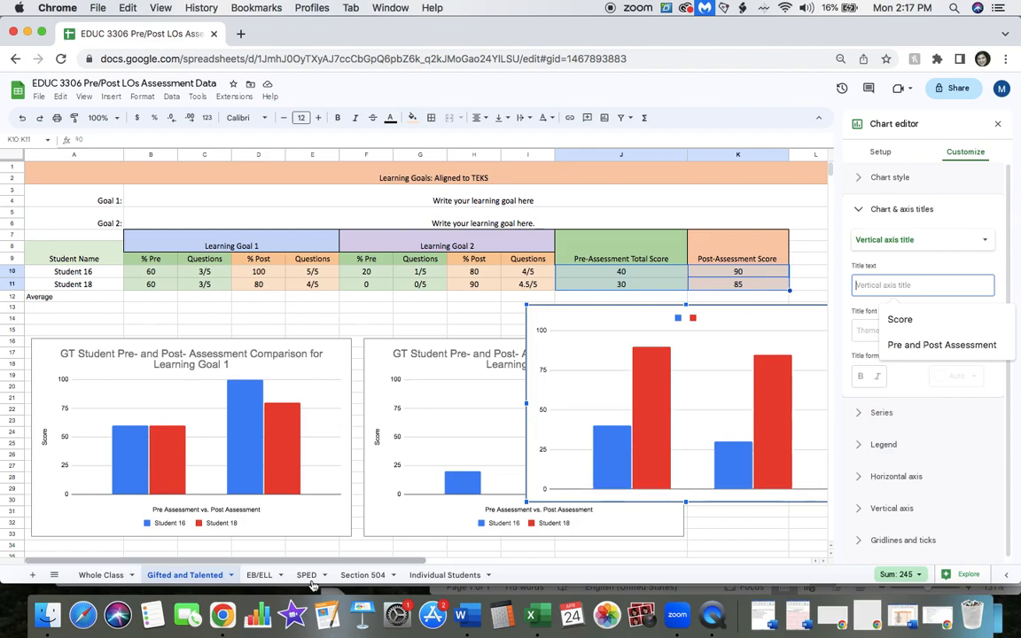
Look through the subgroup score tables on the EB/ELL, SPED and Section 504 sheets.
click(266, 579)
click(266, 577)
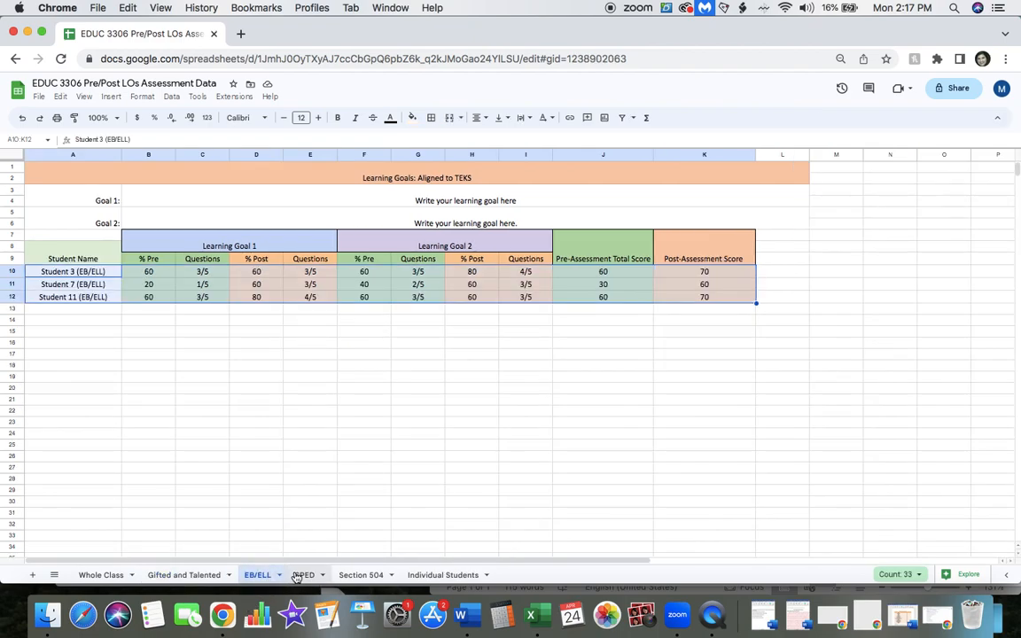
click(306, 577)
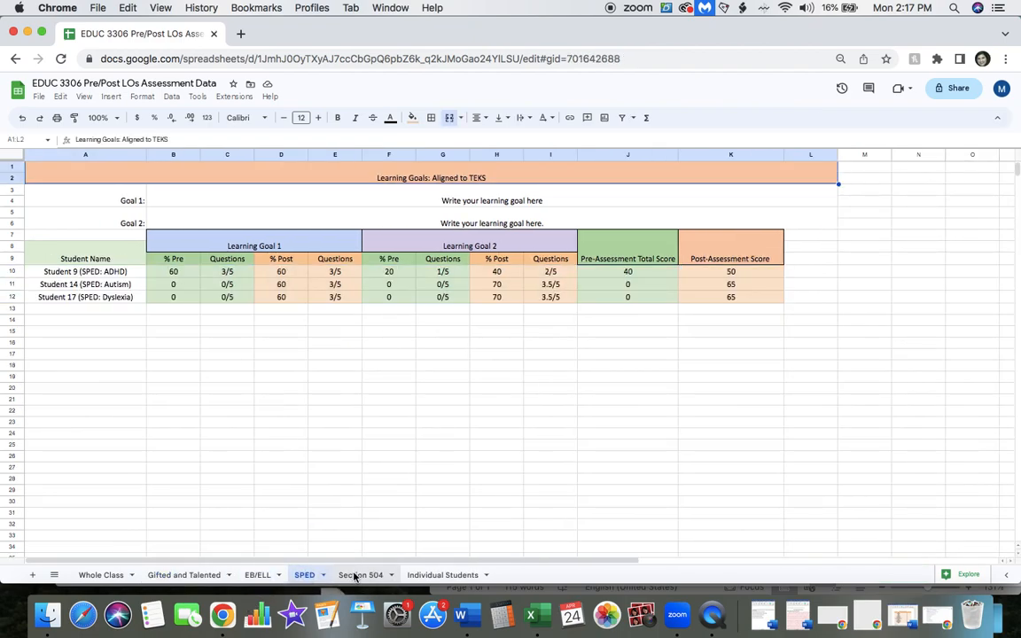
click(354, 576)
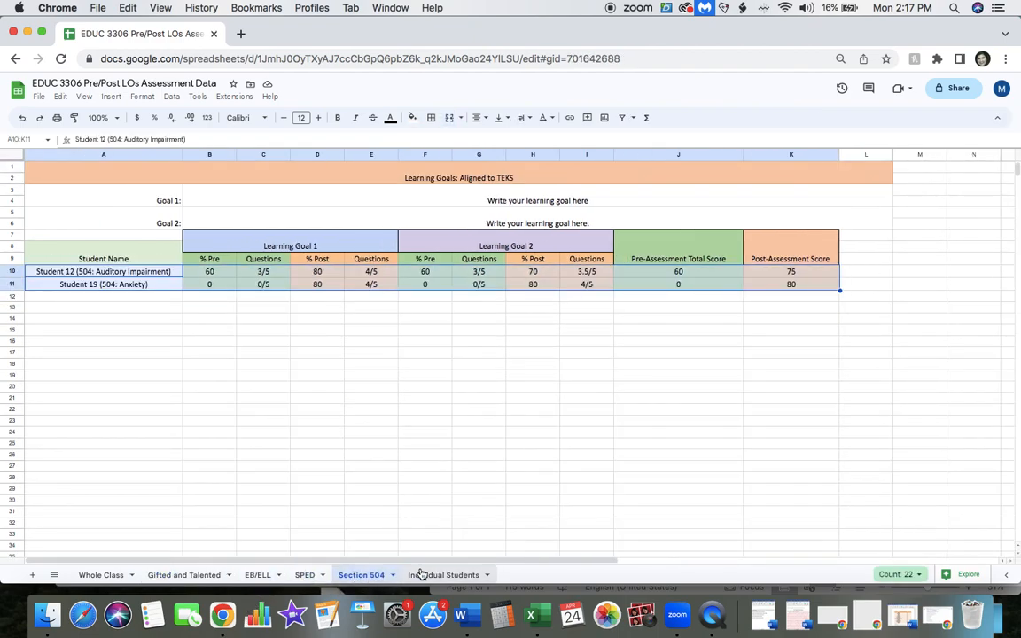
click(259, 576)
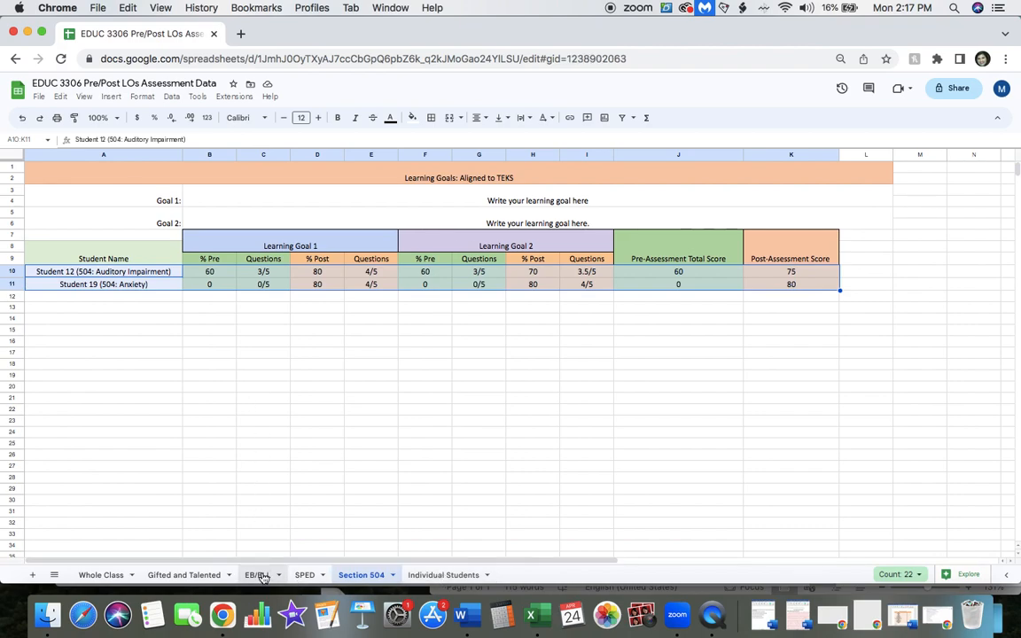
On the Gifted and Talented sheet, move the total score chart beside the Learning Goal 2 chart so the two no longer overlap.
click(211, 577)
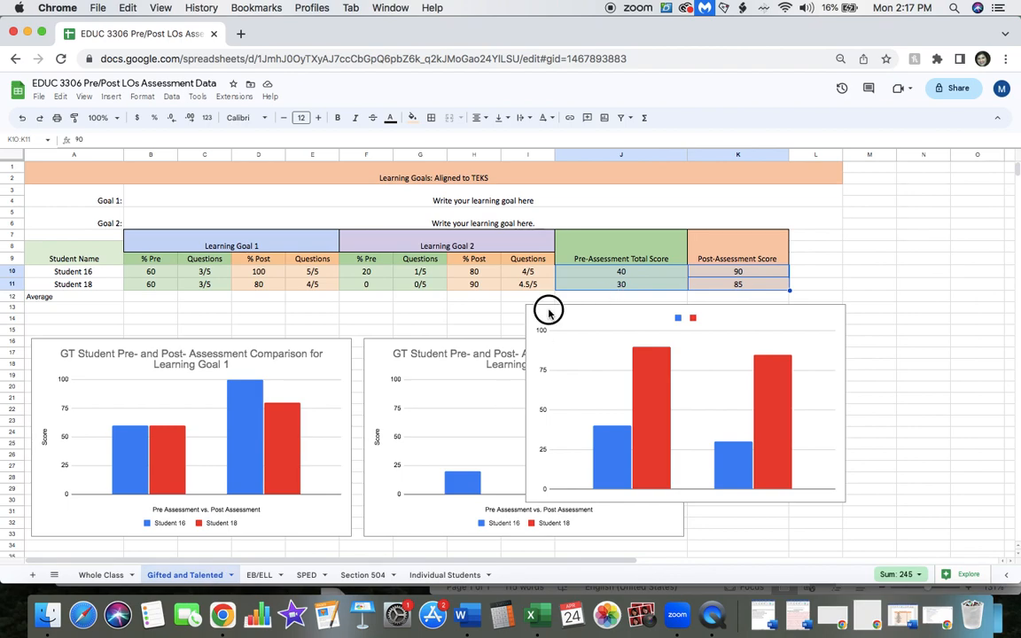
click(781, 342)
drag(821, 315, 1002, 325)
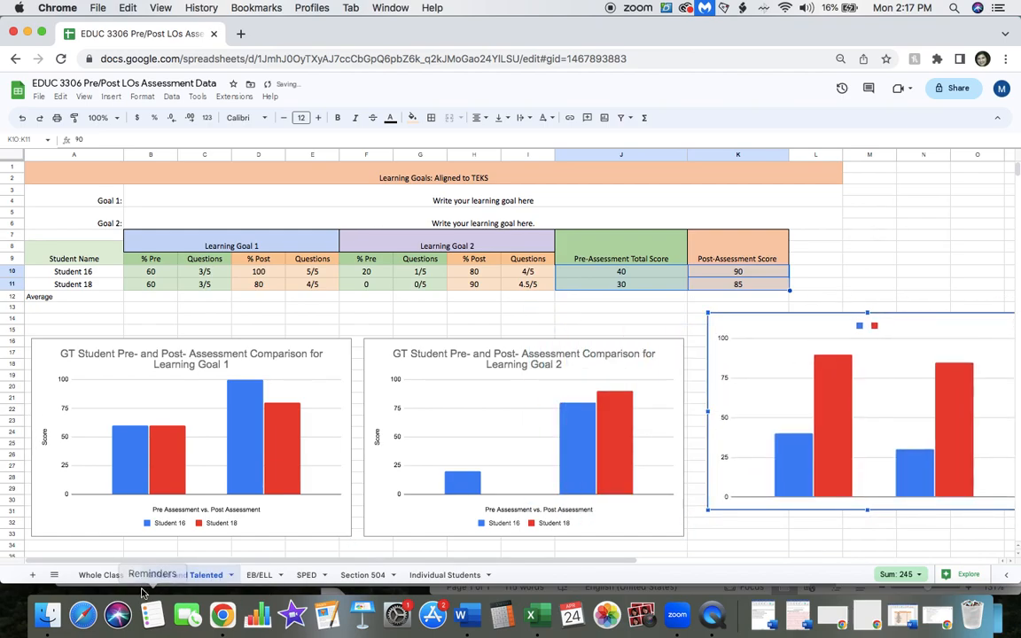
Review the charts on the Whole Class and Gifted and Talented sheets and open the EB/ELL sheet.
click(87, 575)
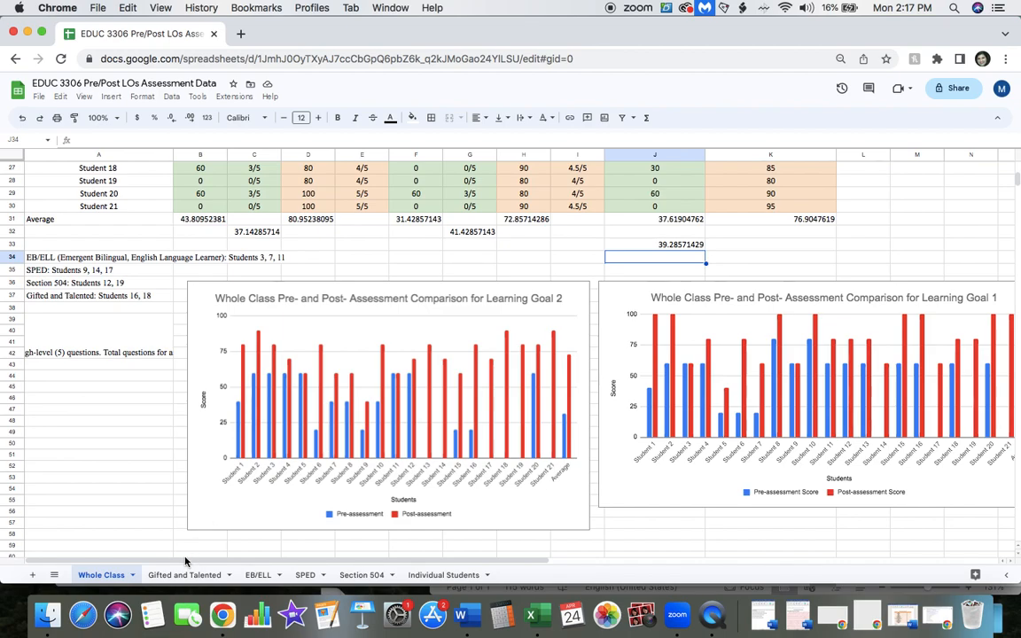
click(207, 576)
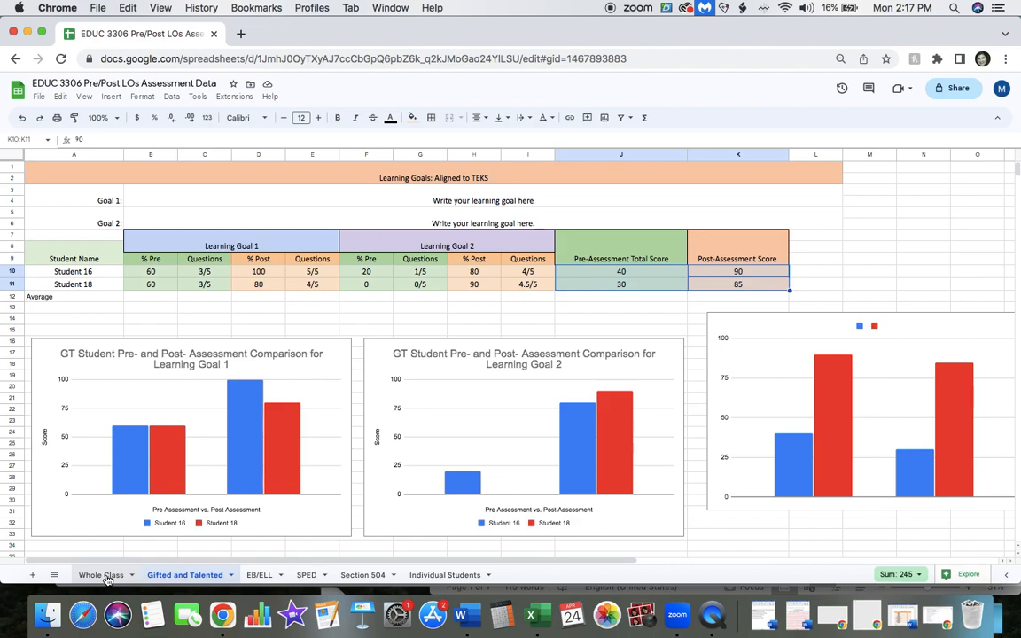
click(262, 577)
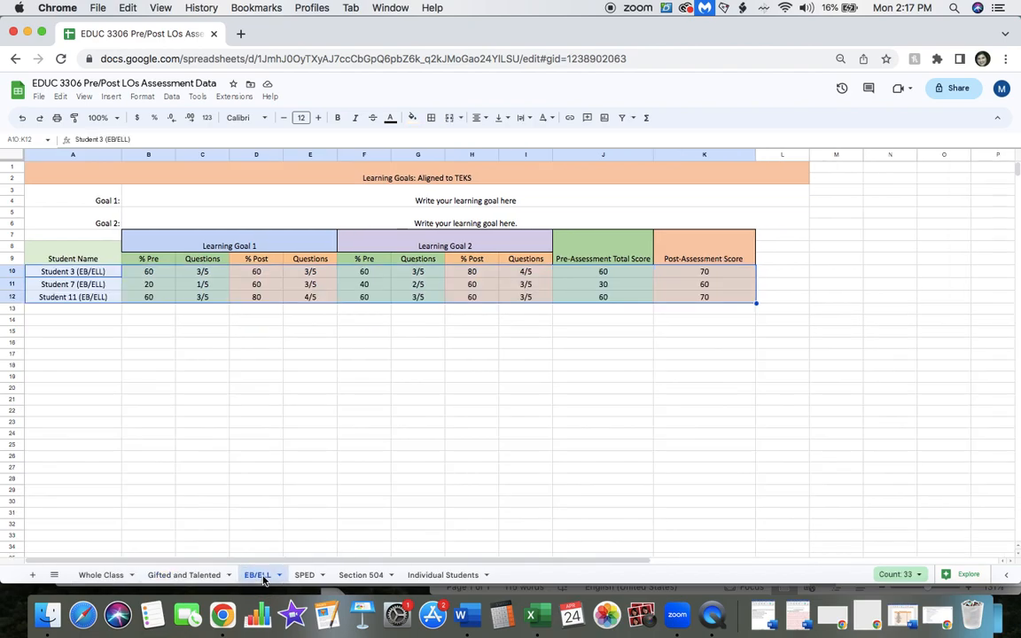